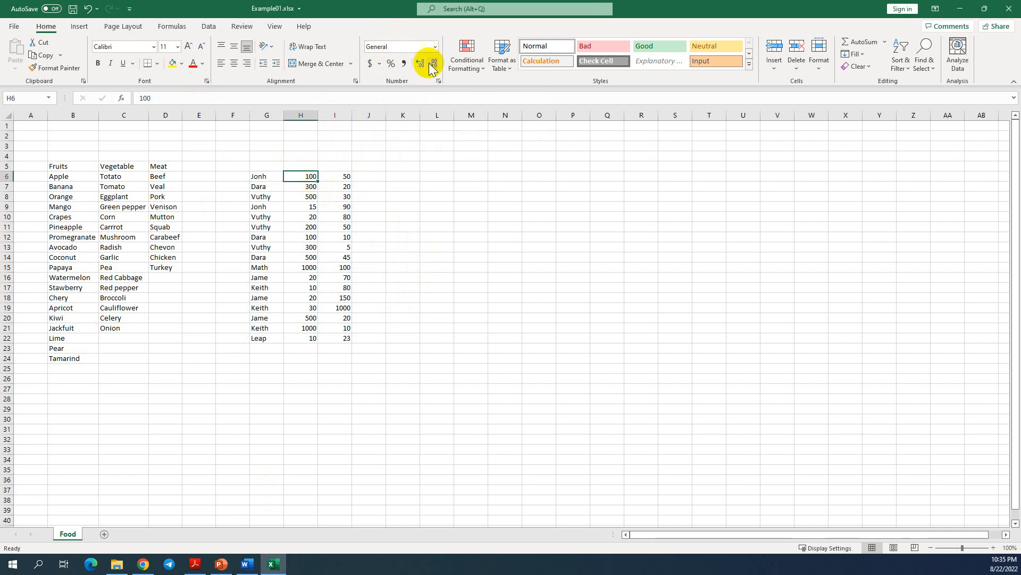
- Format cell H6 as Currency and replace that with the Number format
left_click(436, 46)
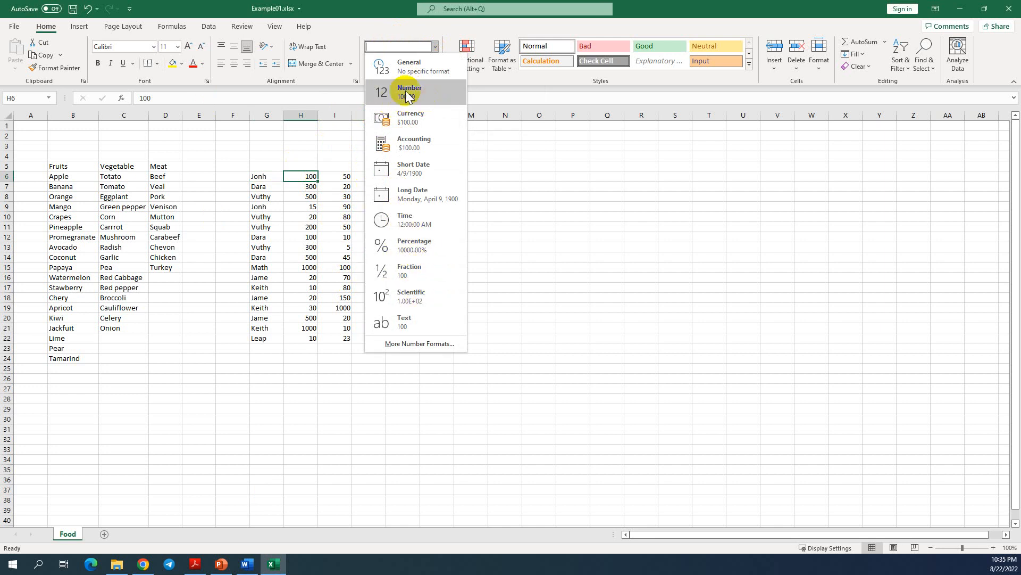
left_click(410, 126)
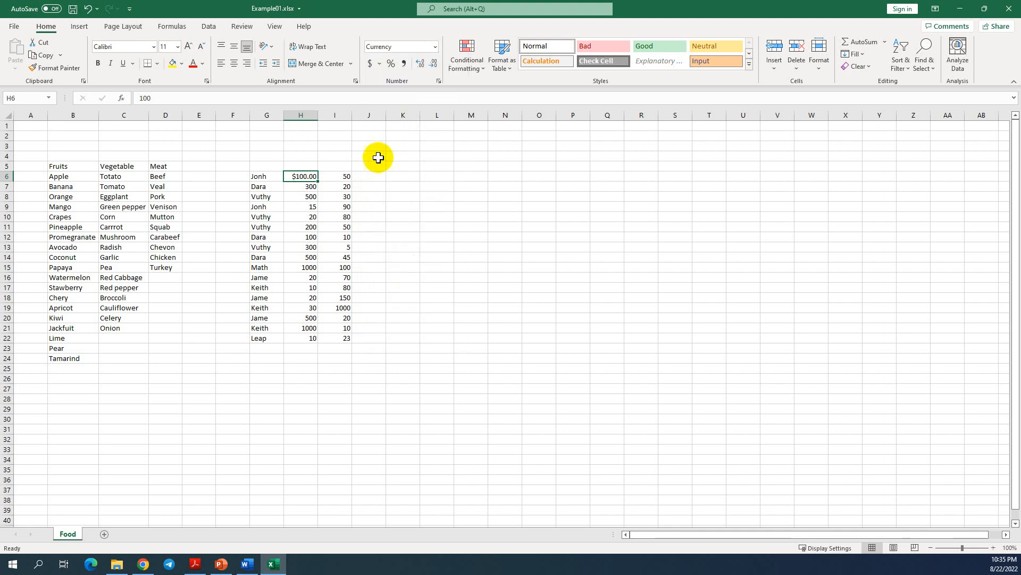
left_click(435, 47)
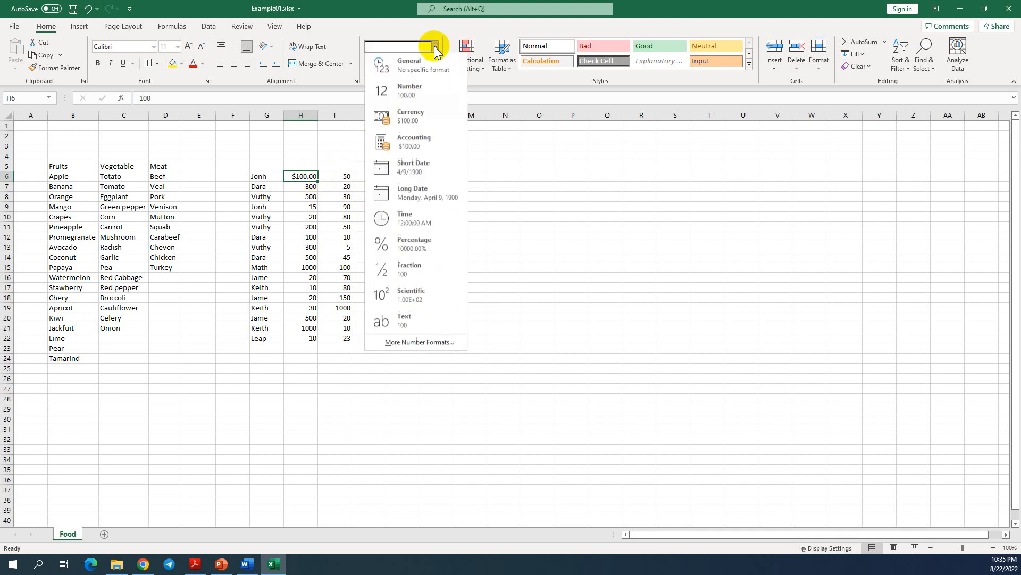
left_click(421, 97)
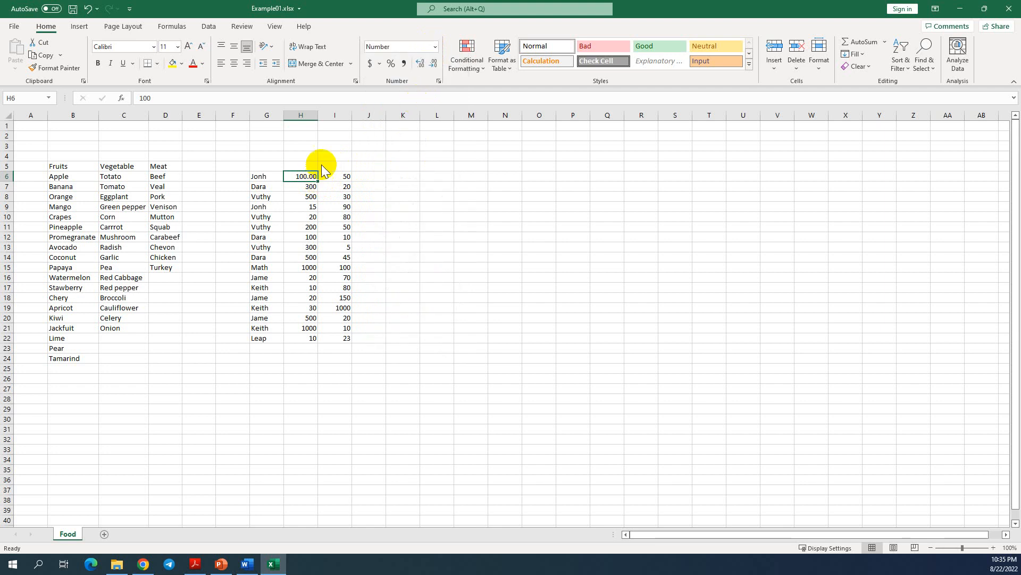
left_click(436, 47)
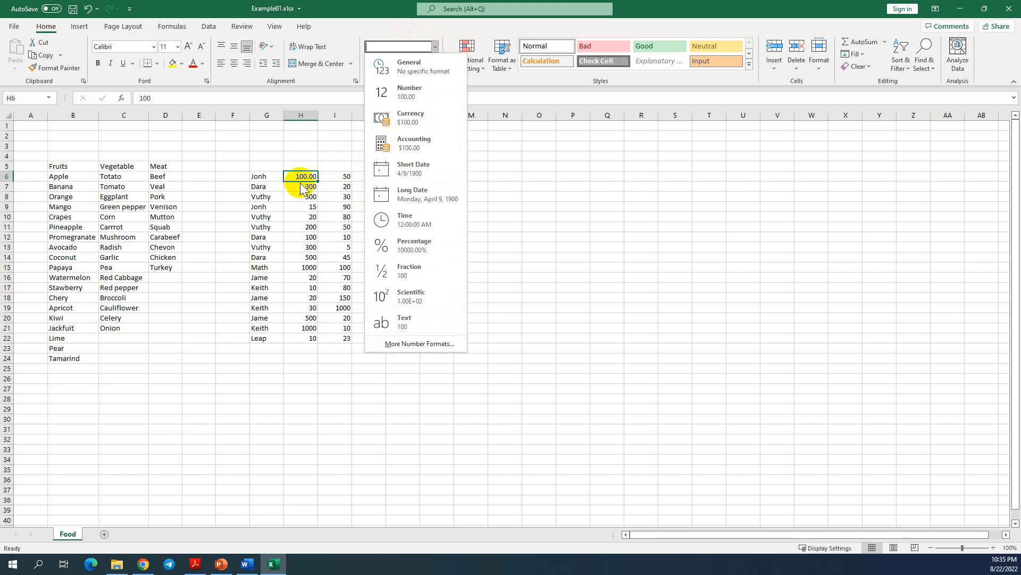
key("Escape")
scroll(299, 170, "up", 1, "ctrl")
scroll(299, 169, "up", 2, "ctrl")
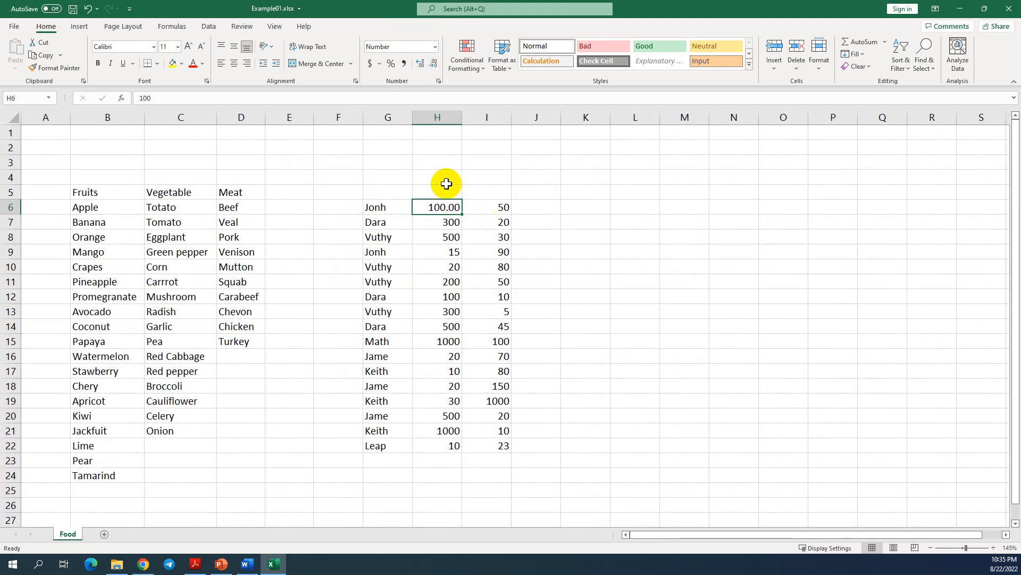
left_click(434, 47)
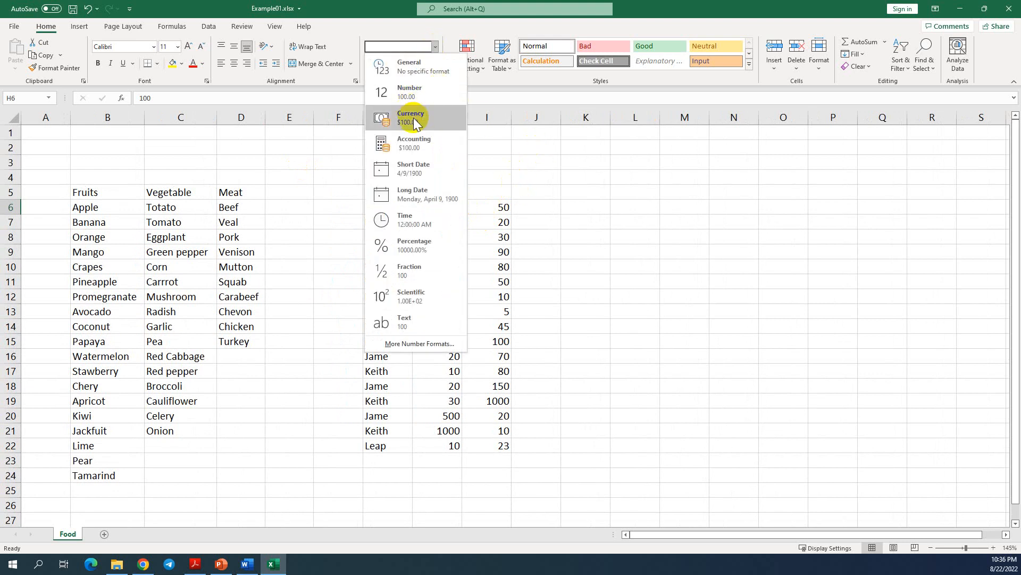
left_click(700, 209)
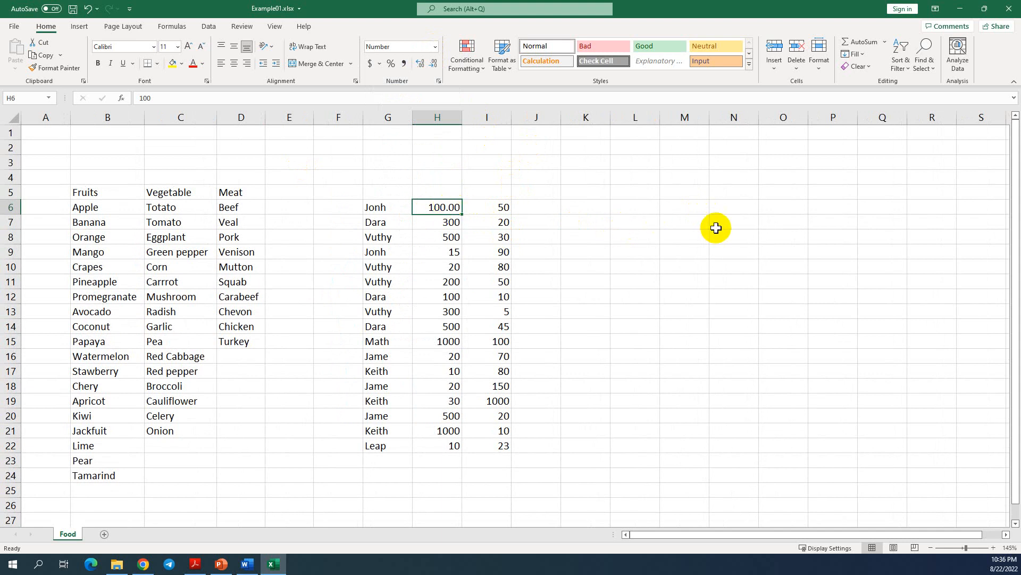
- Enter the value 100 in cell M7
left_click(679, 219)
type("100")
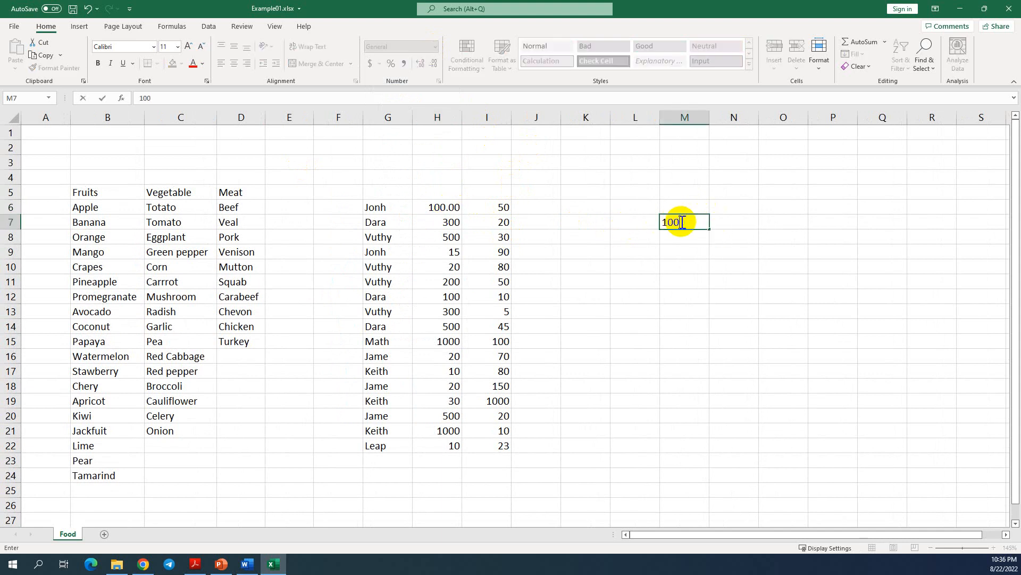
key("Return")
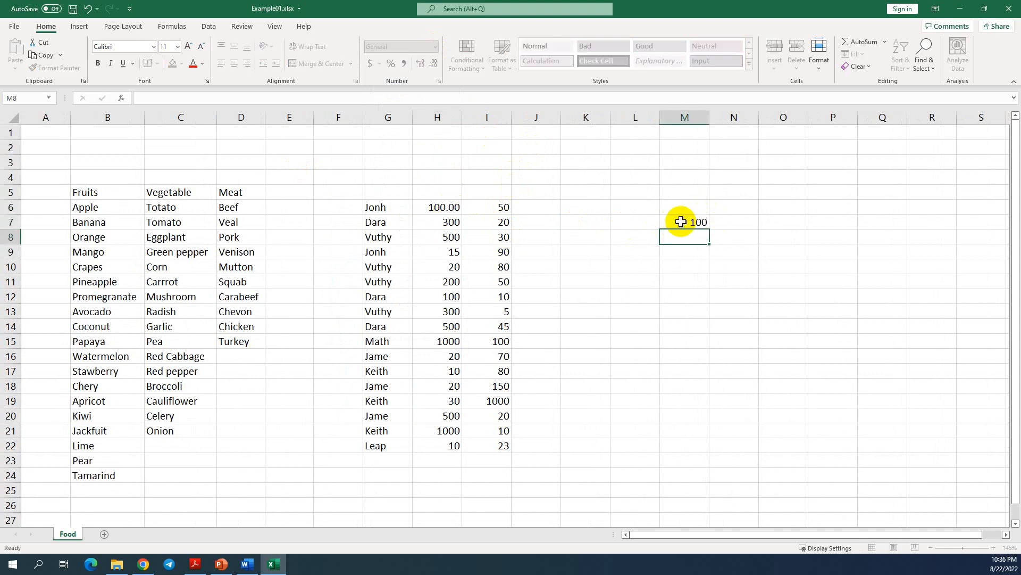
- Format cell M7 as Number and switch it to the Currency format
left_click(685, 222)
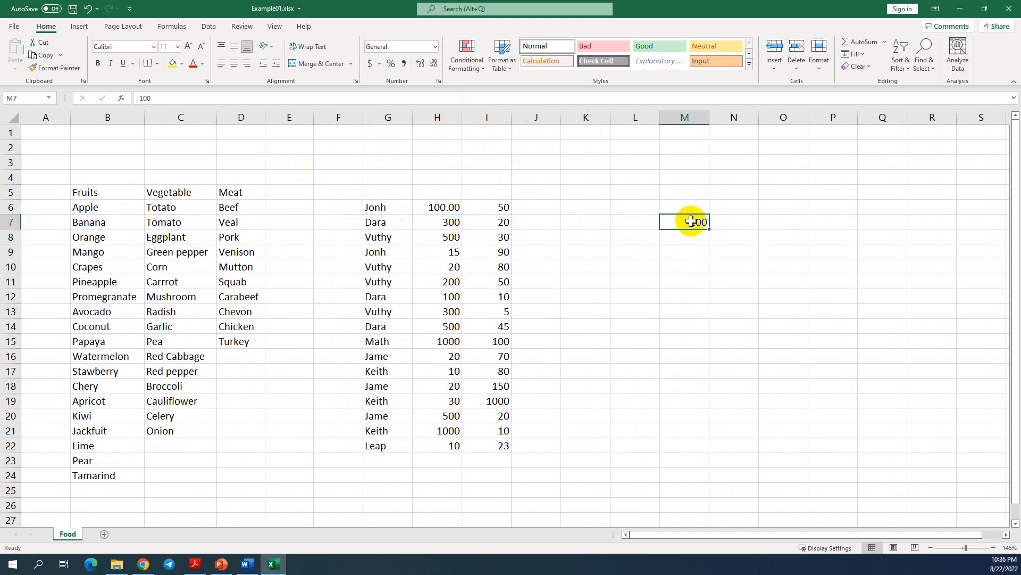
scroll(691, 187, "up", 2, "ctrl")
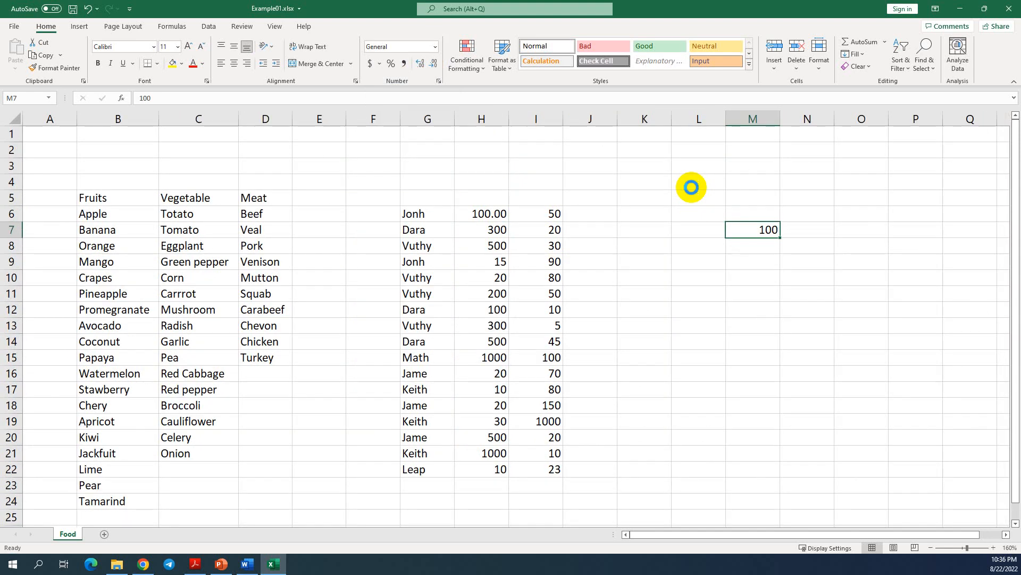
left_click_drag(675, 534, 743, 536)
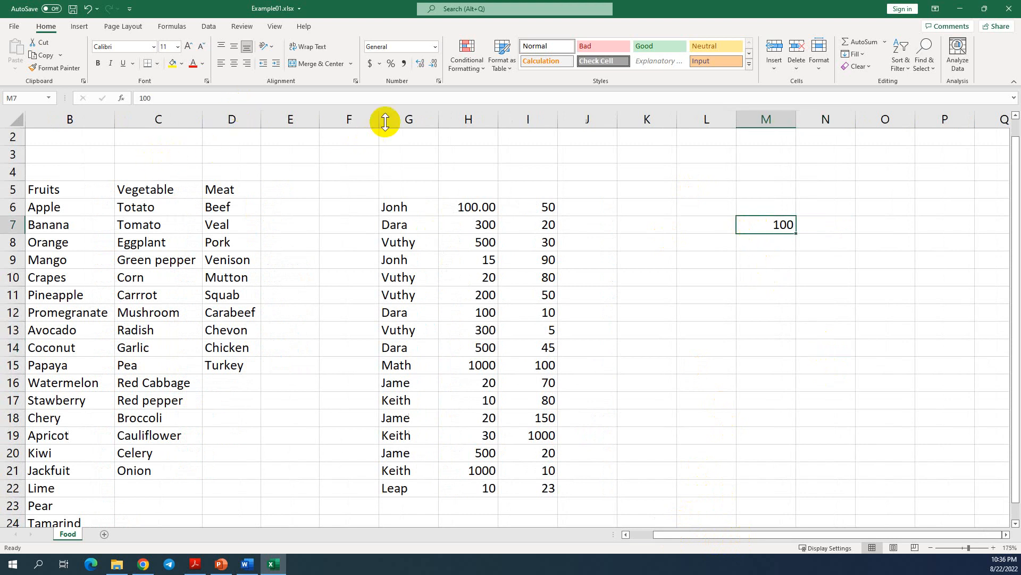
left_click(413, 47)
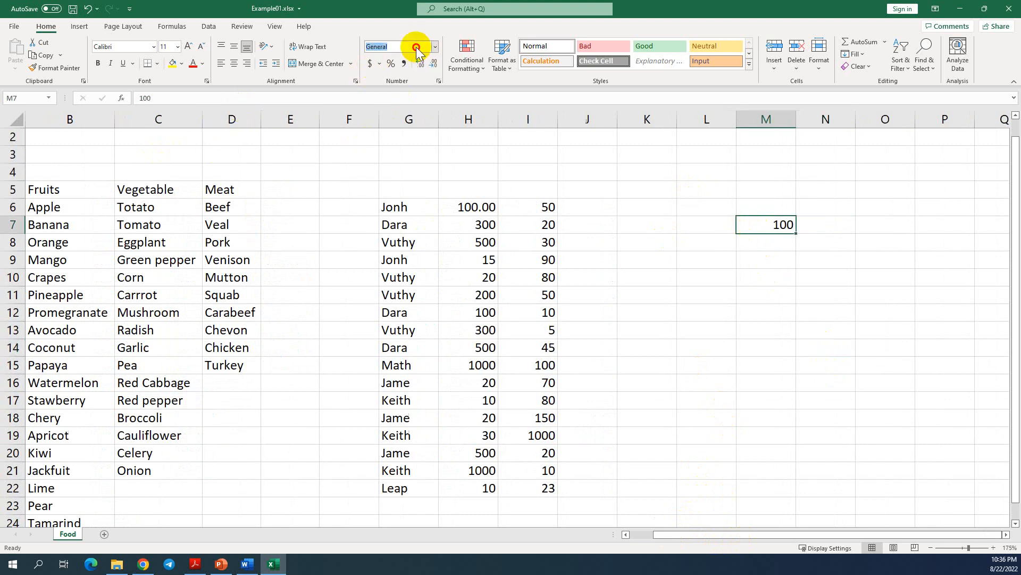
left_click(655, 272)
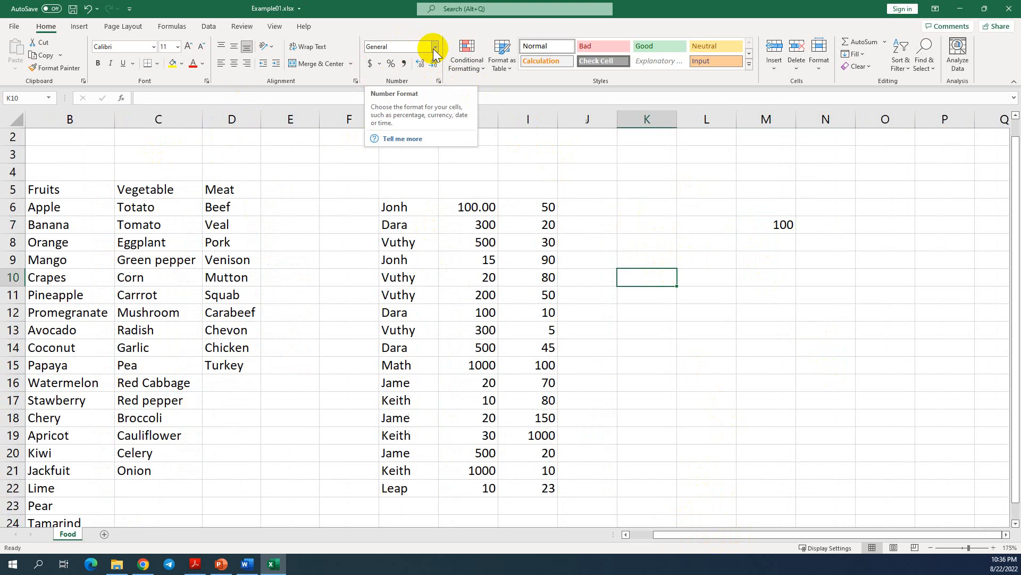
left_click(766, 226)
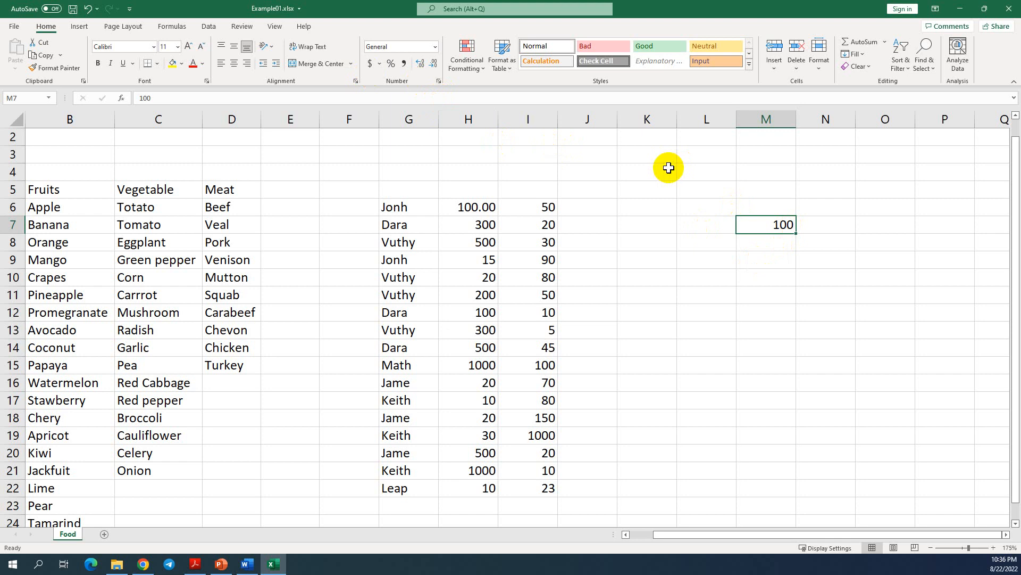
left_click(435, 47)
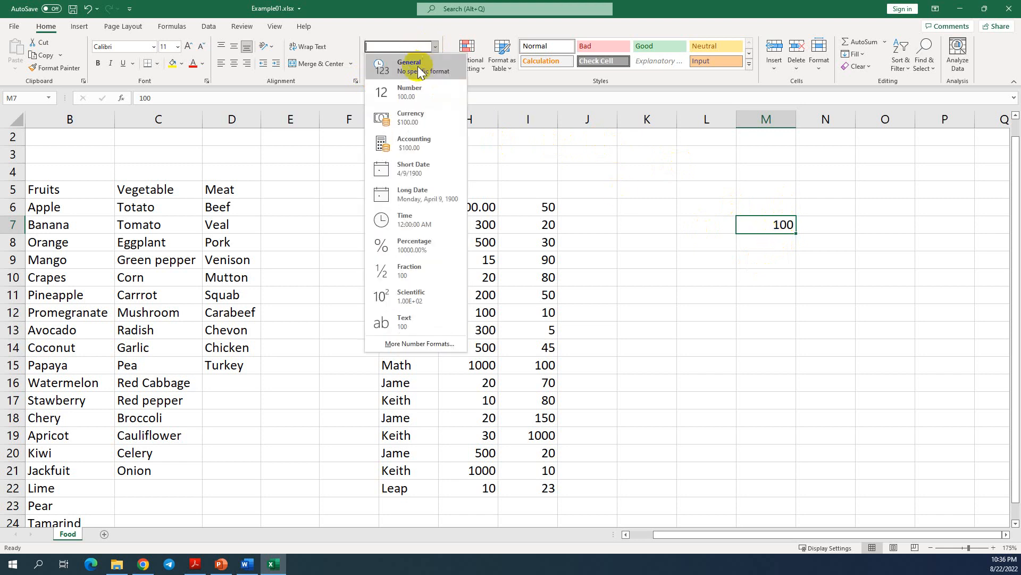
left_click(409, 98)
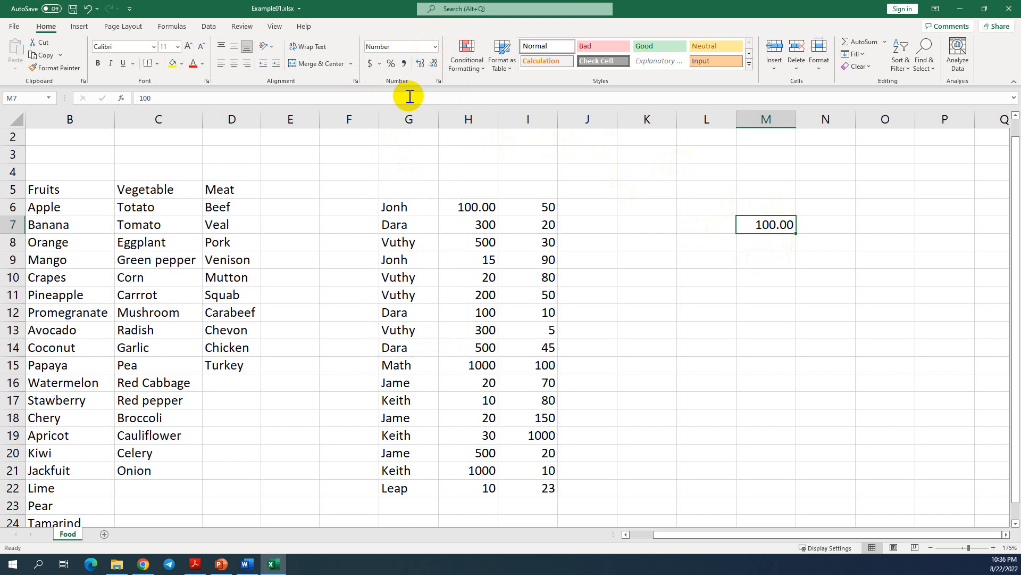
left_click(435, 47)
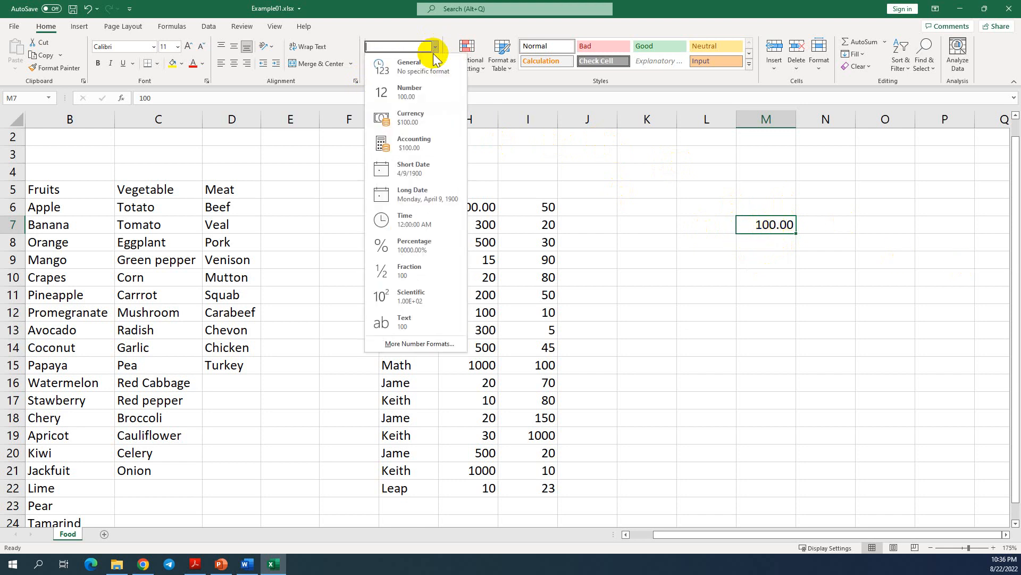
left_click(406, 122)
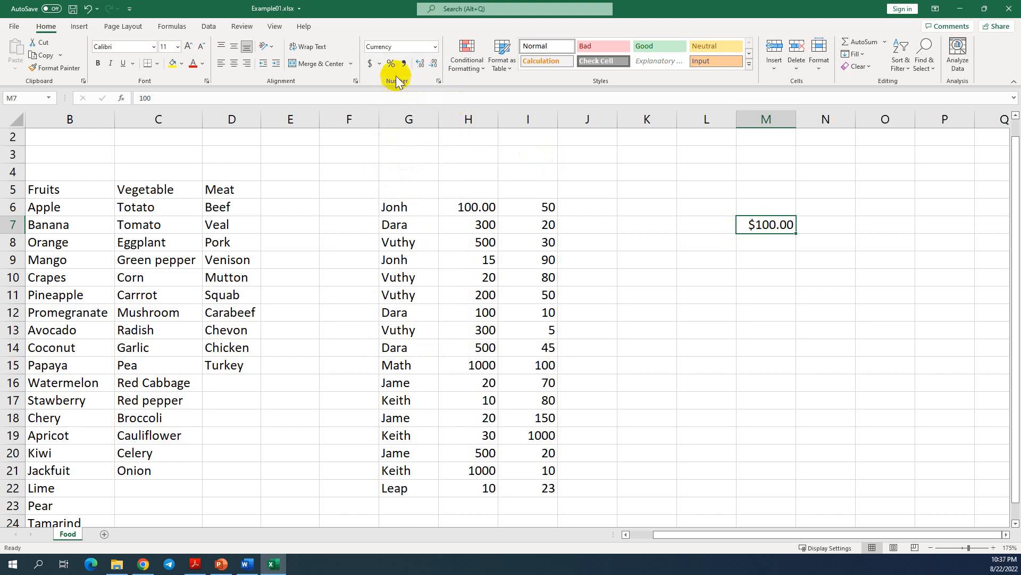
- Apply the Short Date format to cell M7 and undo that format change
left_click(435, 47)
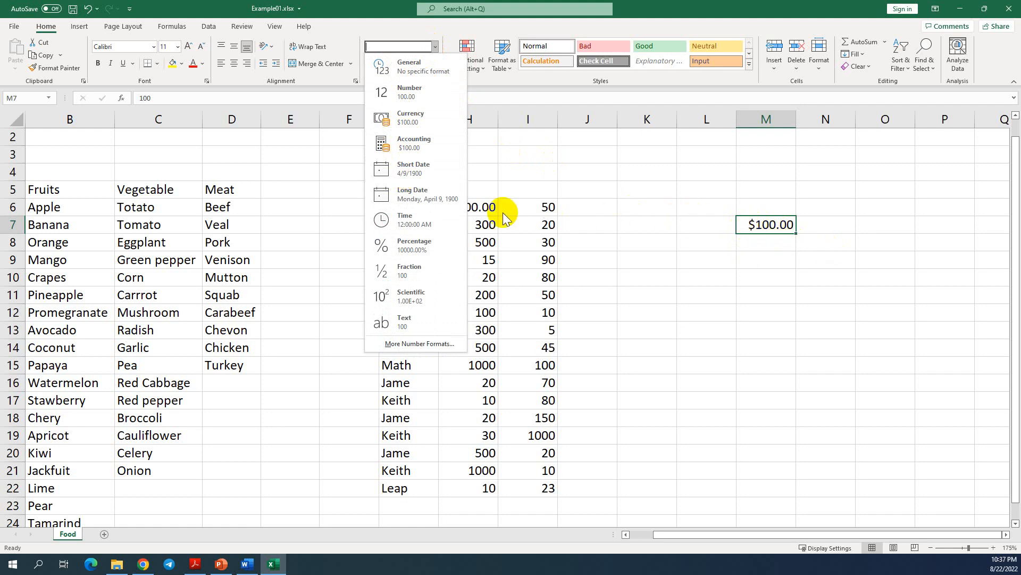
left_click(414, 173)
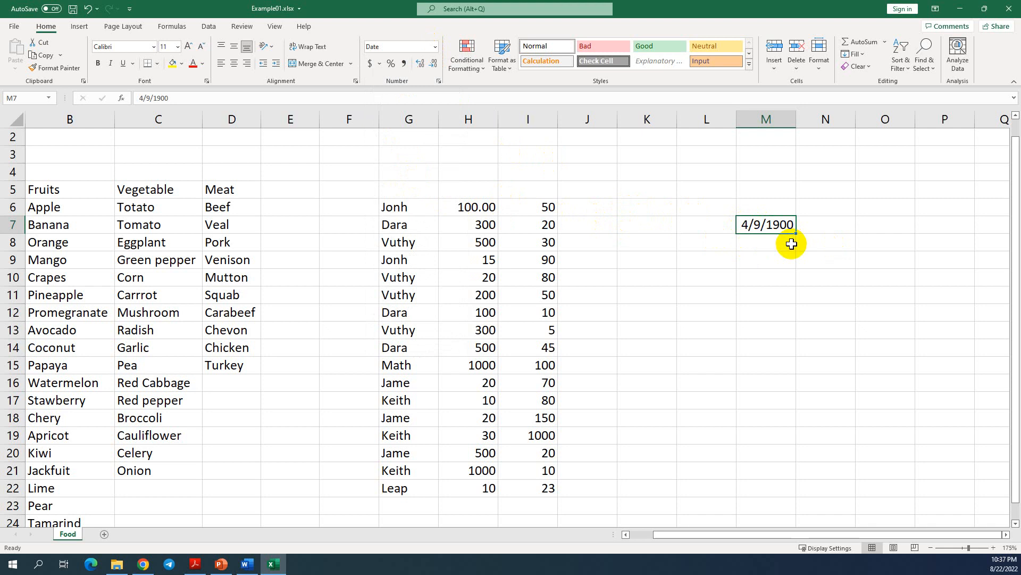
key("Return")
left_click(763, 224)
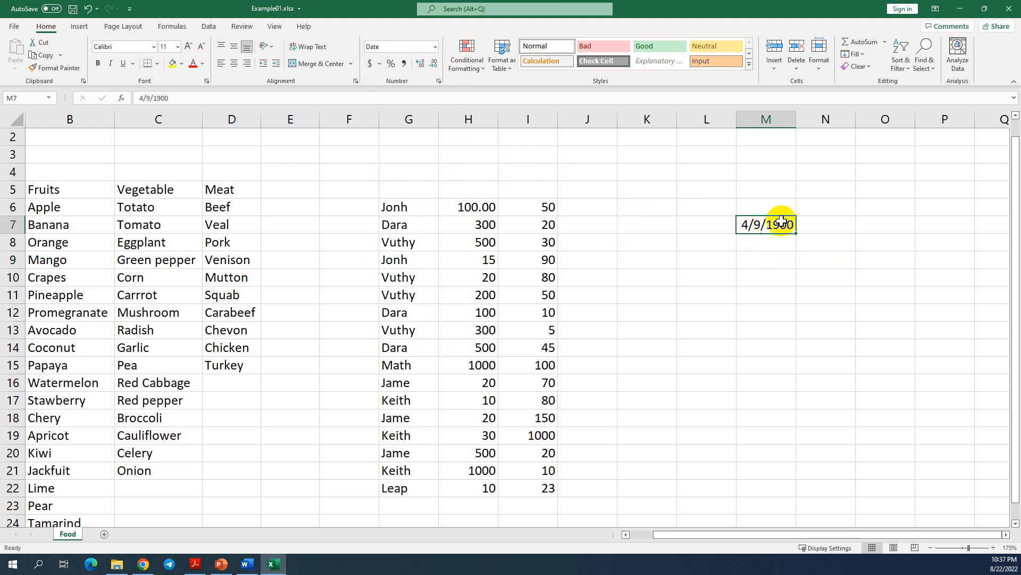
left_click(774, 207)
left_click(762, 225)
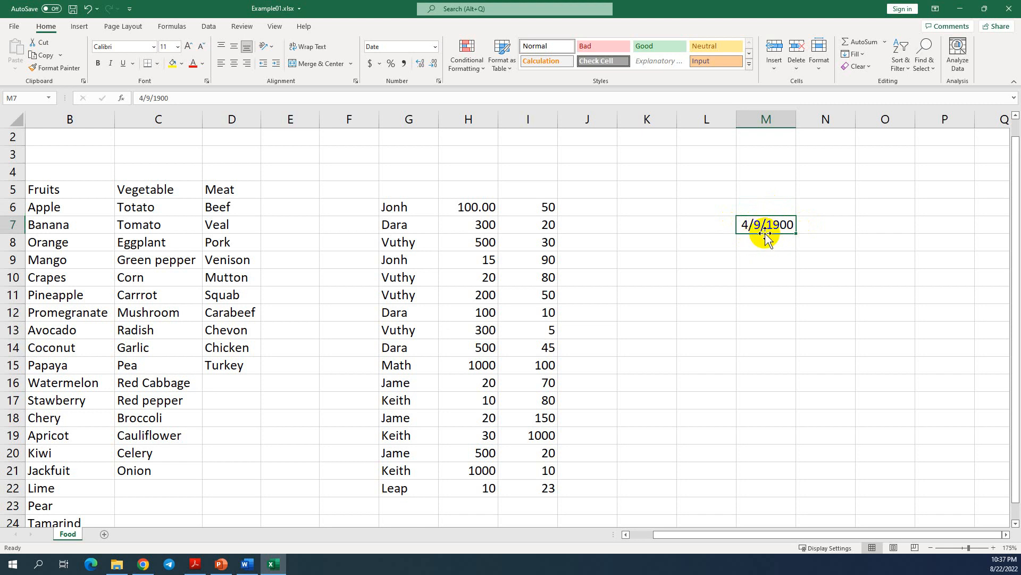
key("ctrl+shift+4")
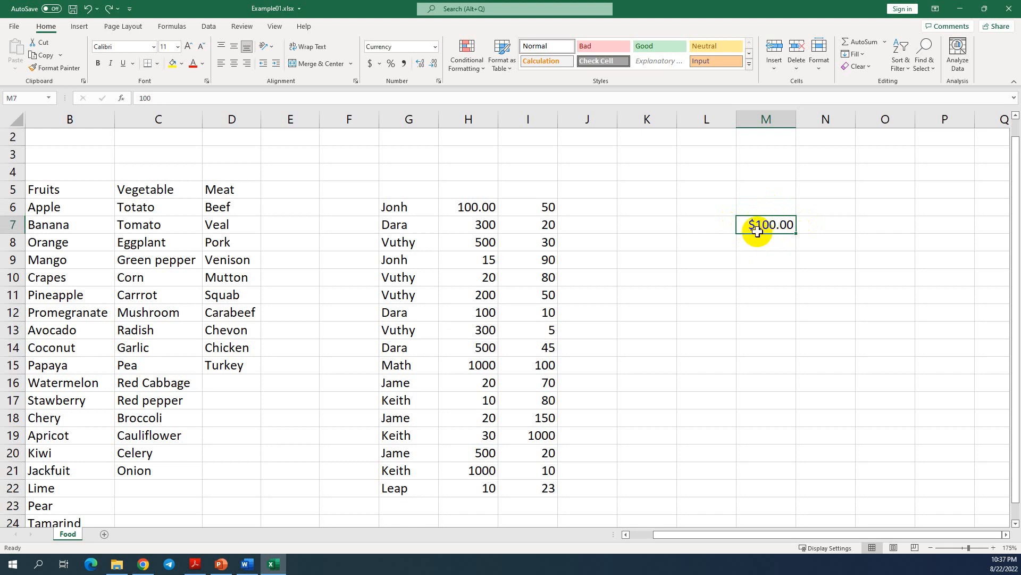
- Examine the Currency and Accounting options and the symbol list in the Format Cells settings for M7, closing without applying
left_click(435, 47)
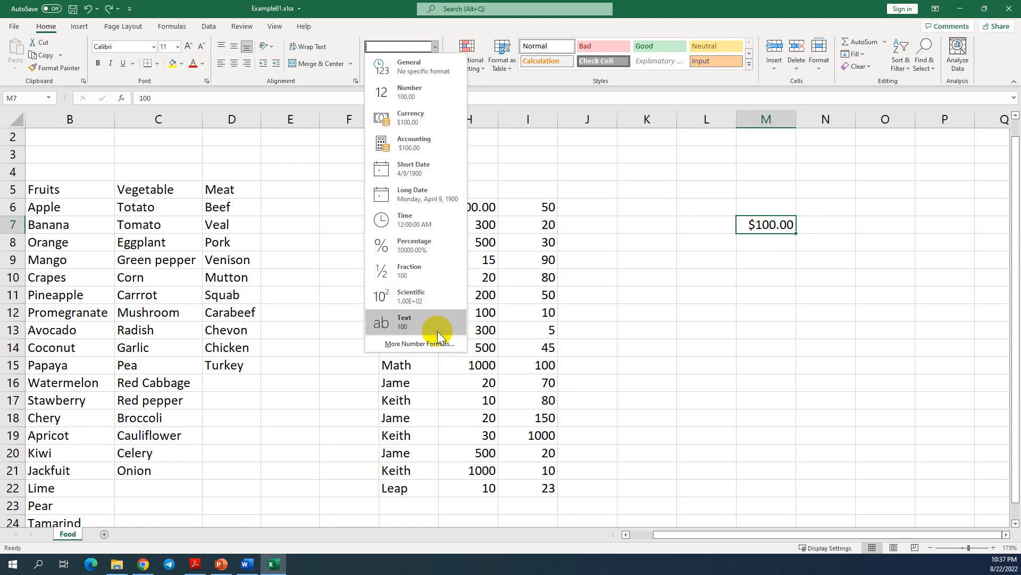
left_click(399, 344)
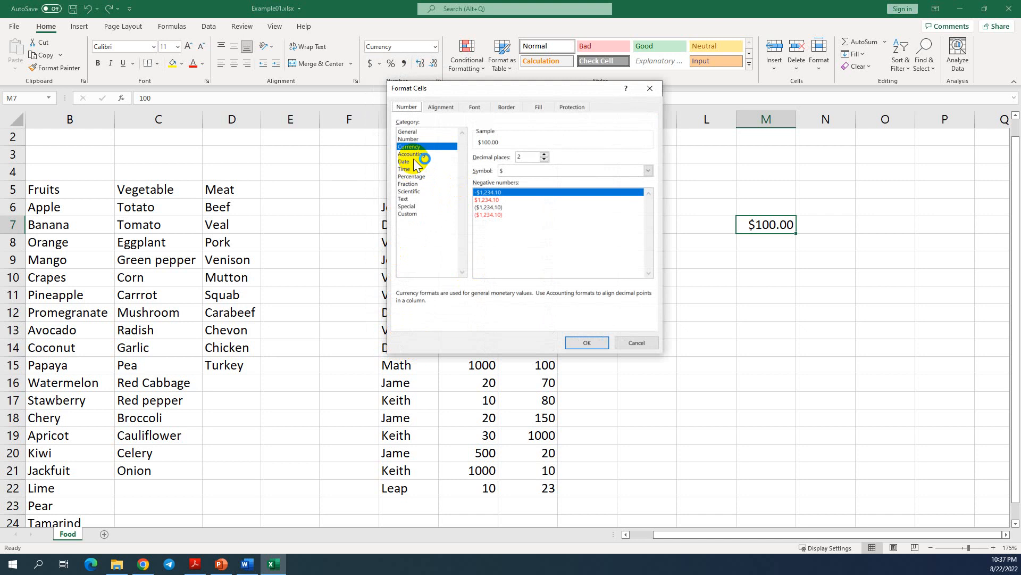
left_click(647, 91)
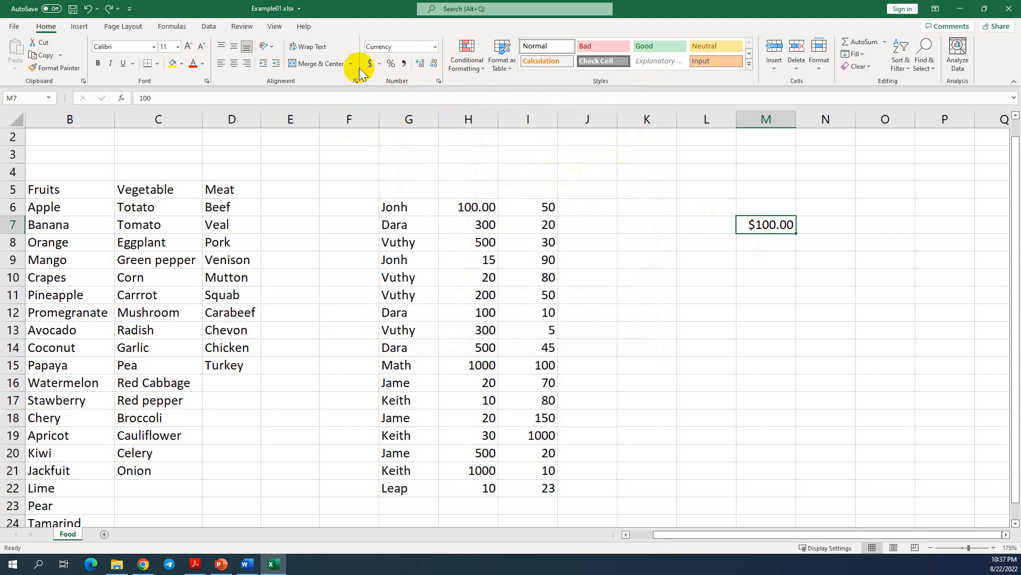
left_click(439, 81)
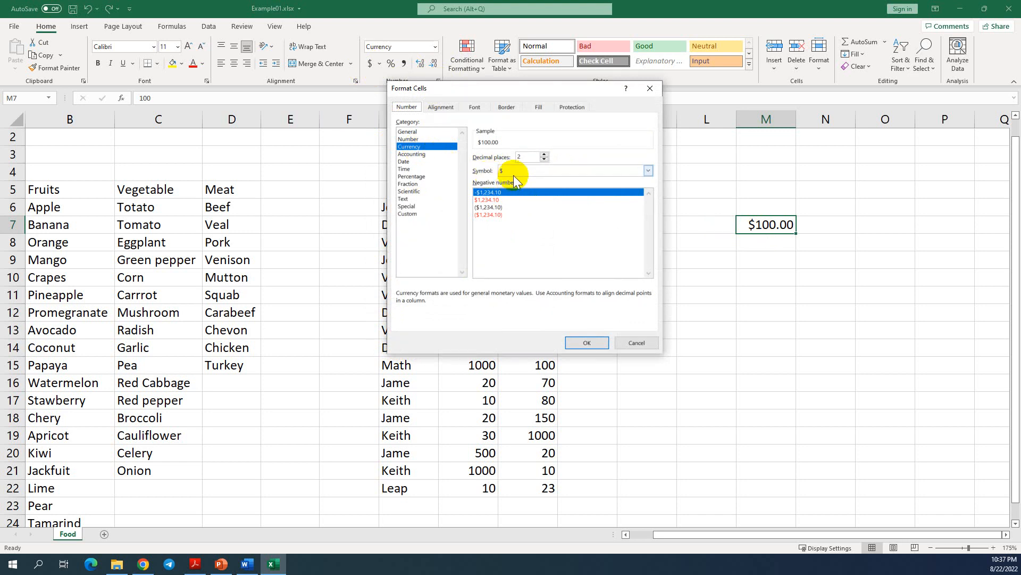
left_click(410, 153)
left_click(572, 174)
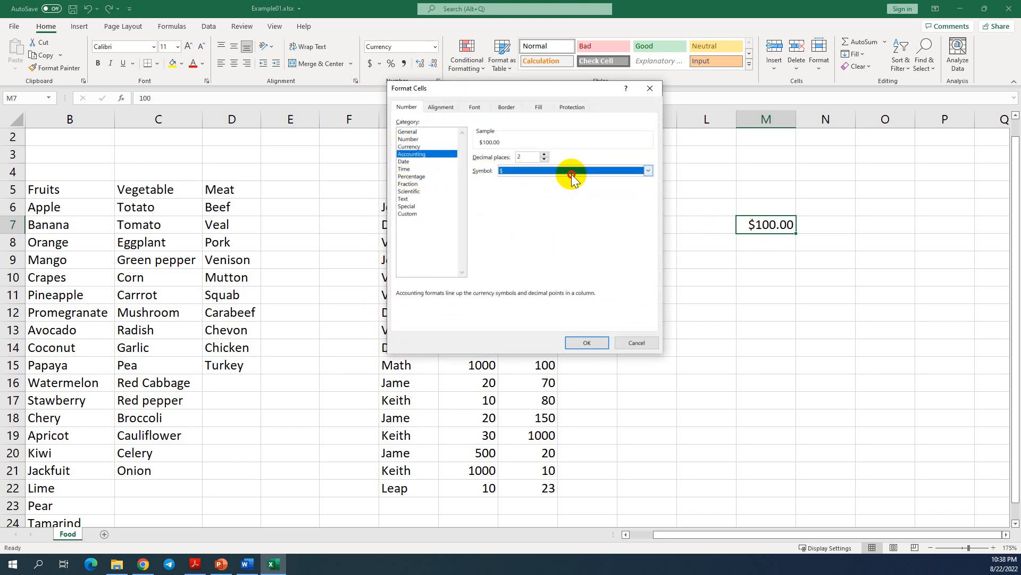
left_click_drag(647, 184, 657, 204)
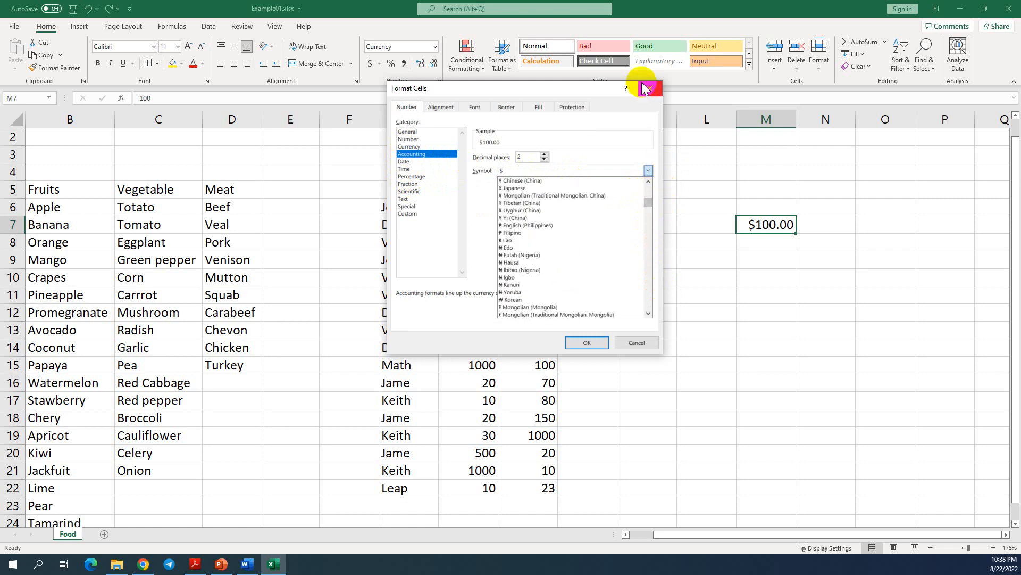
left_click(648, 92)
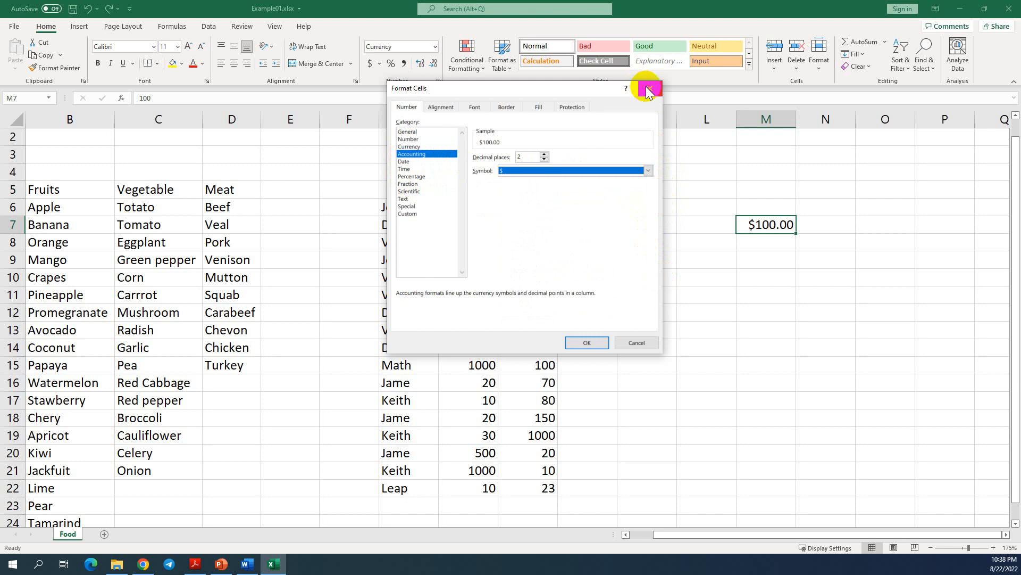
left_click(649, 91)
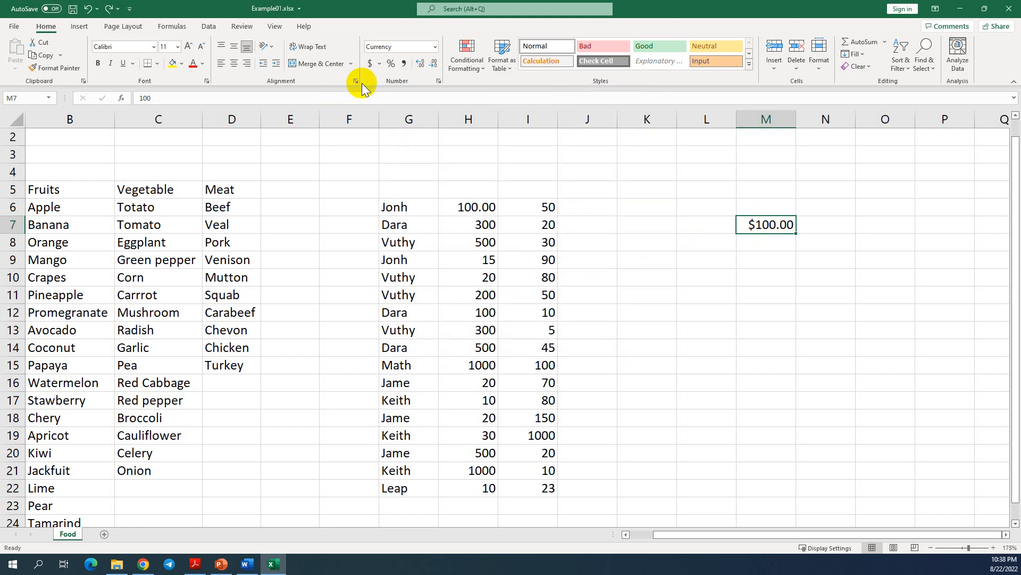
- Apply the Accounting format to cell M7, switching its currency symbol to English (United Kingdom) pounds and finally to Euro (€ 123)
left_click(370, 64)
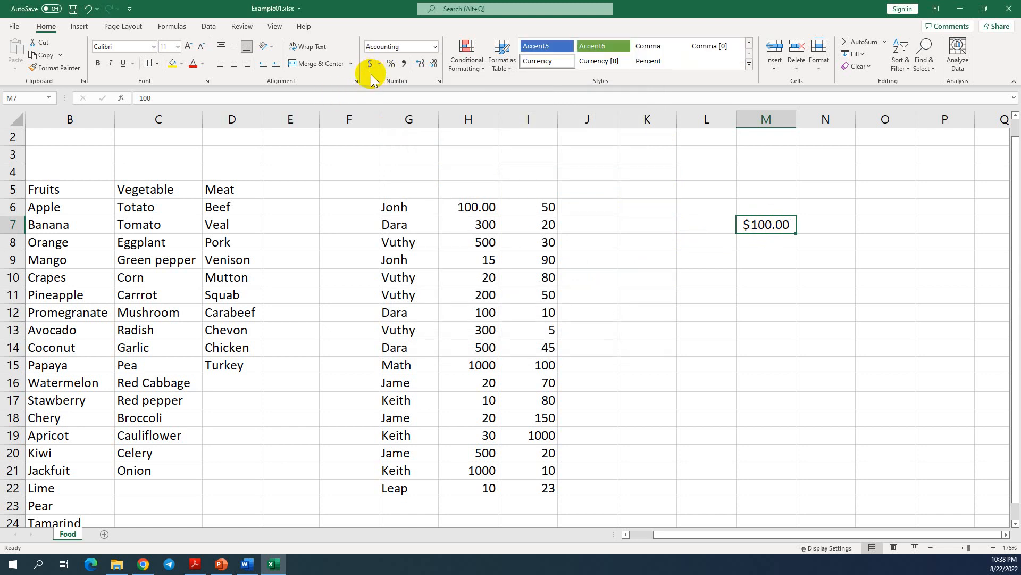
left_click(380, 64)
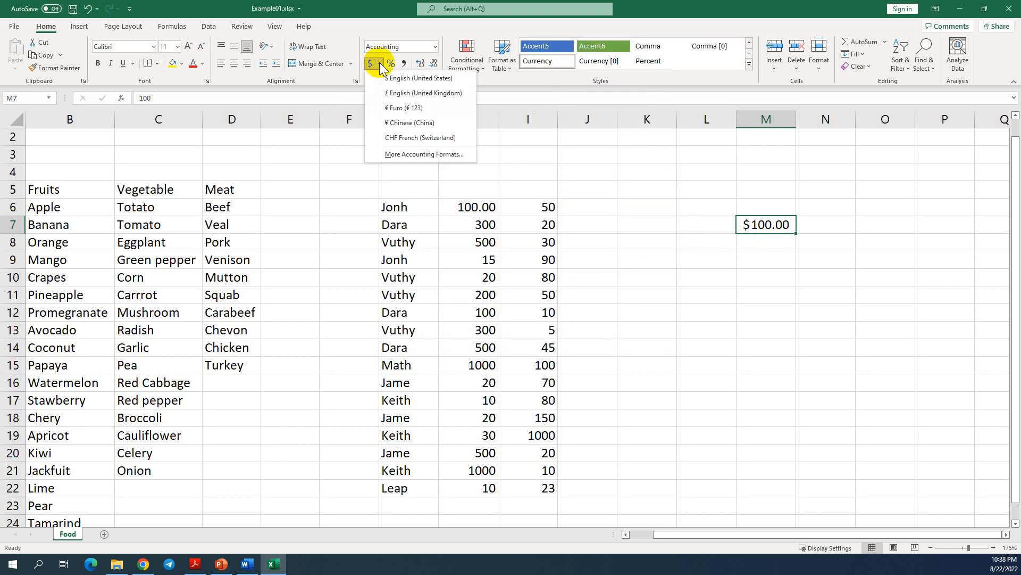
left_click(388, 94)
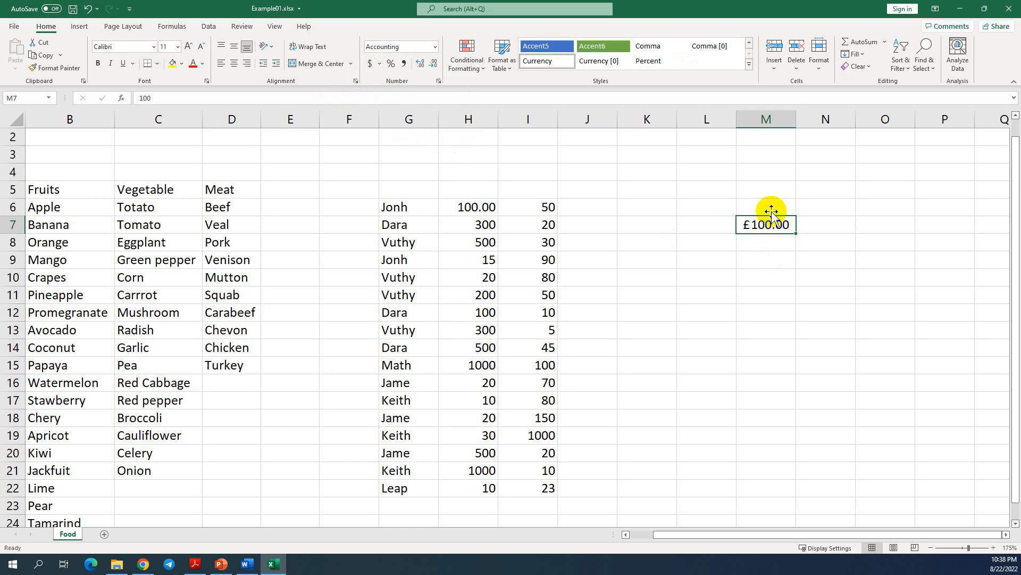
left_click(380, 63)
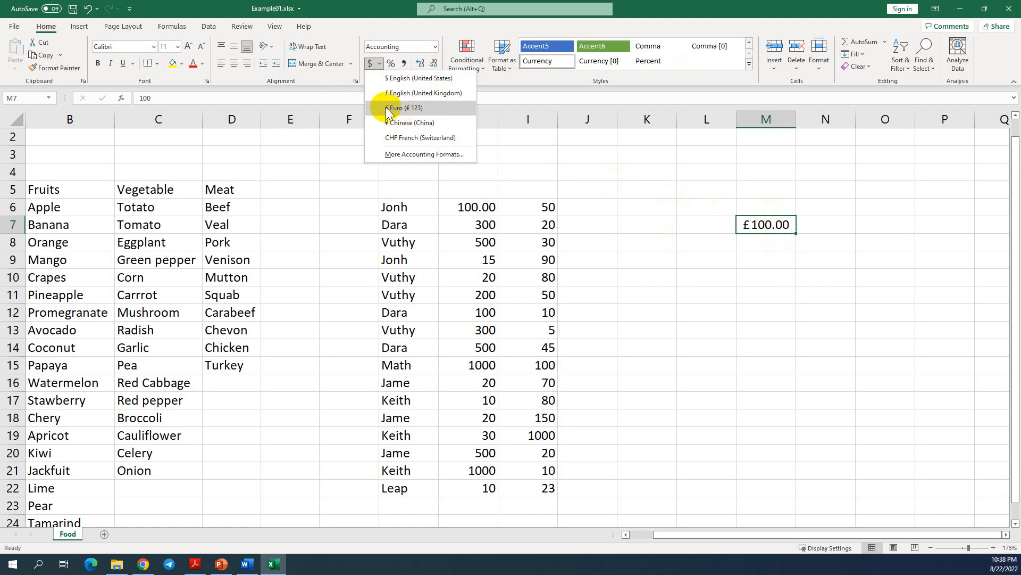
left_click(389, 109)
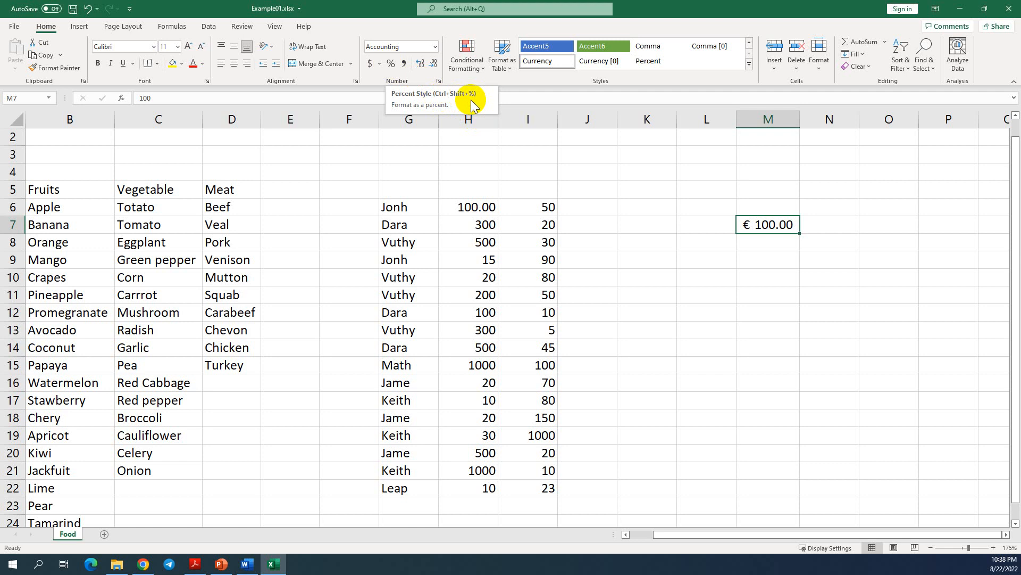
- Apply the Percent Style to cell M7 and replace it with the Comma Style
left_click(391, 65)
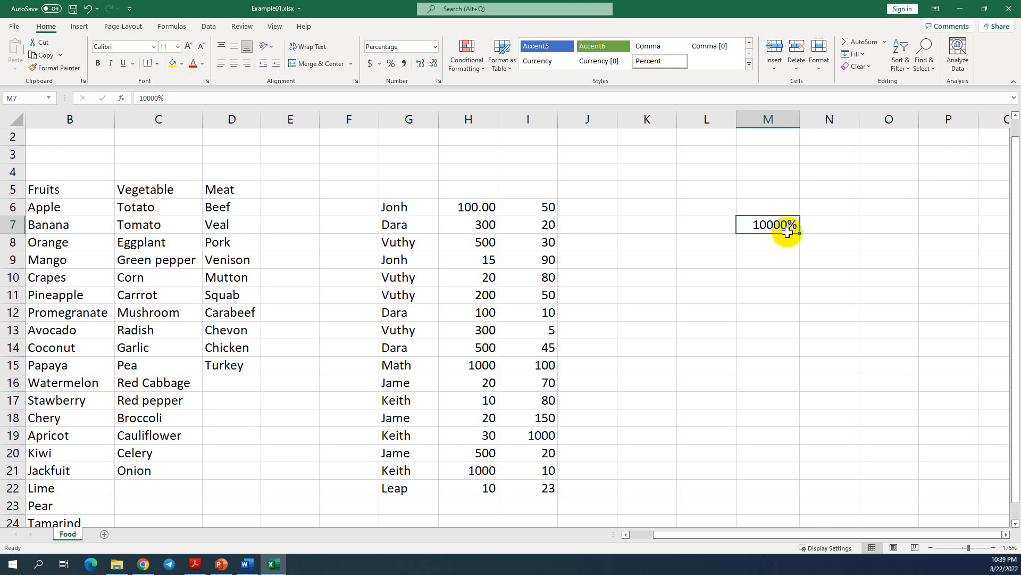
left_click(404, 64)
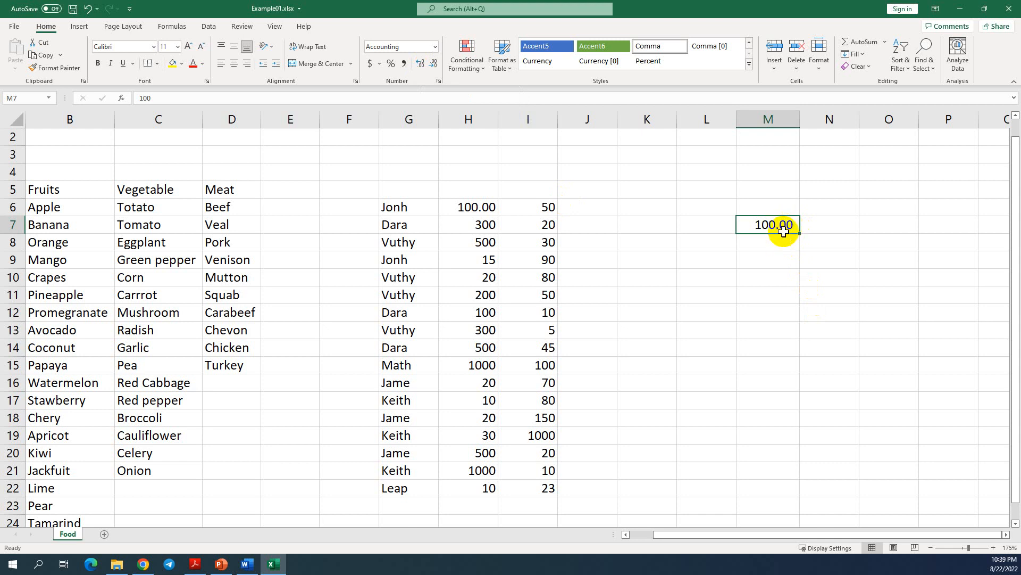
- Increase cell M7 to four decimal places and reduce it back to two
left_click(420, 66)
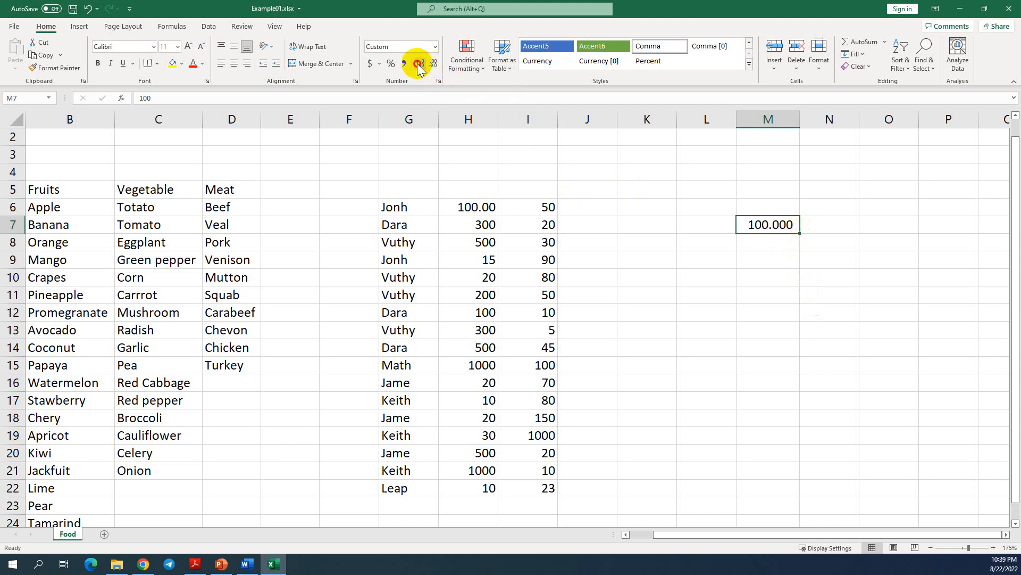
left_click(419, 66)
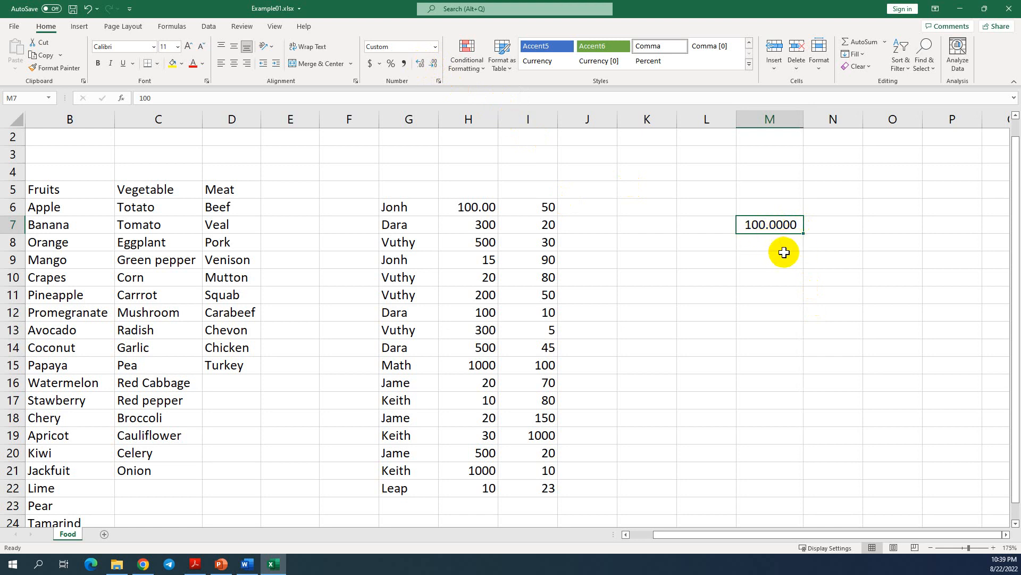
left_click(434, 64)
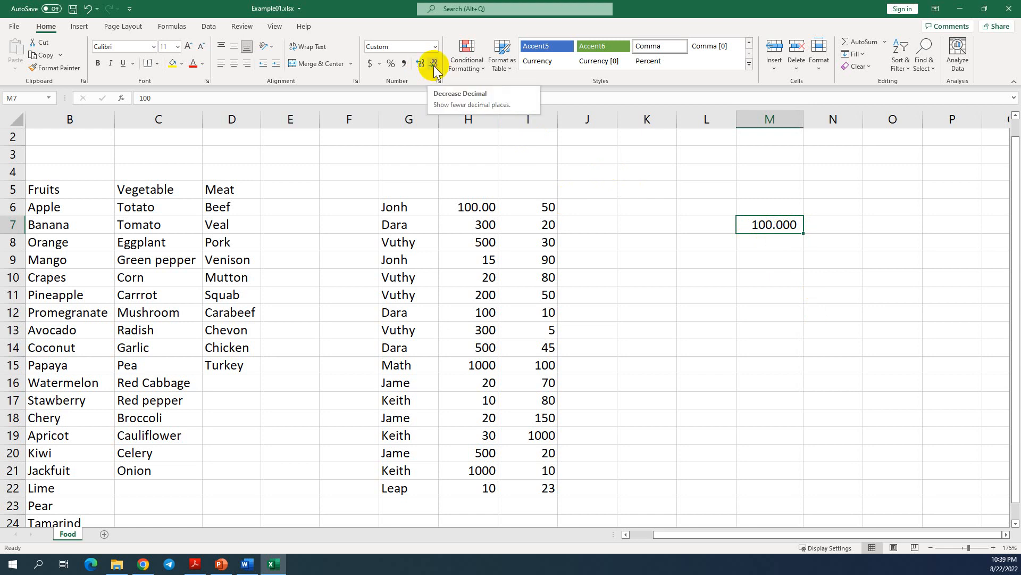
left_click(434, 66)
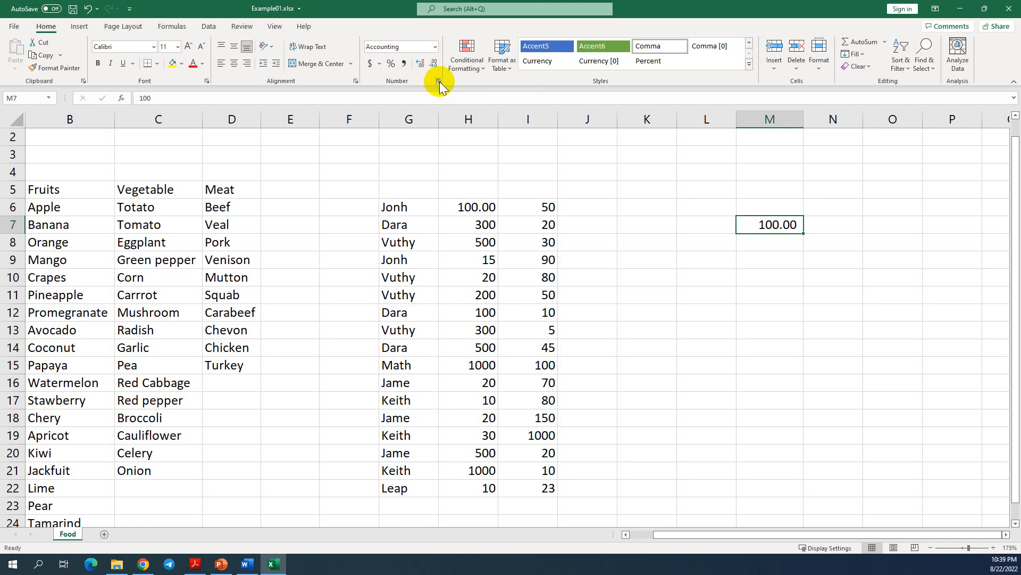
- Review the General, Number, Date and Text categories in the Format Cells settings for M7, closing without applying
left_click(439, 81)
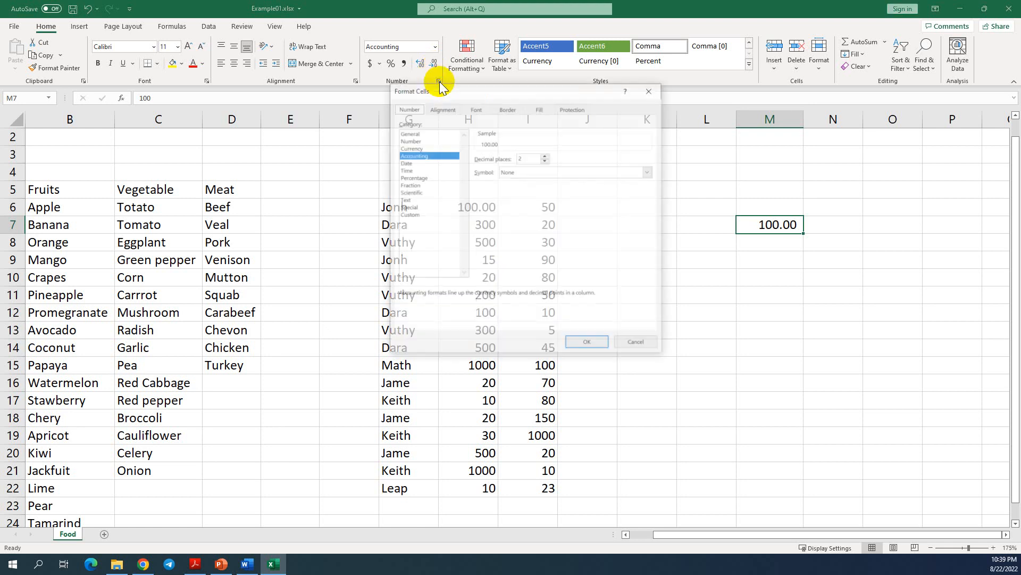
left_click(408, 131)
left_click(408, 139)
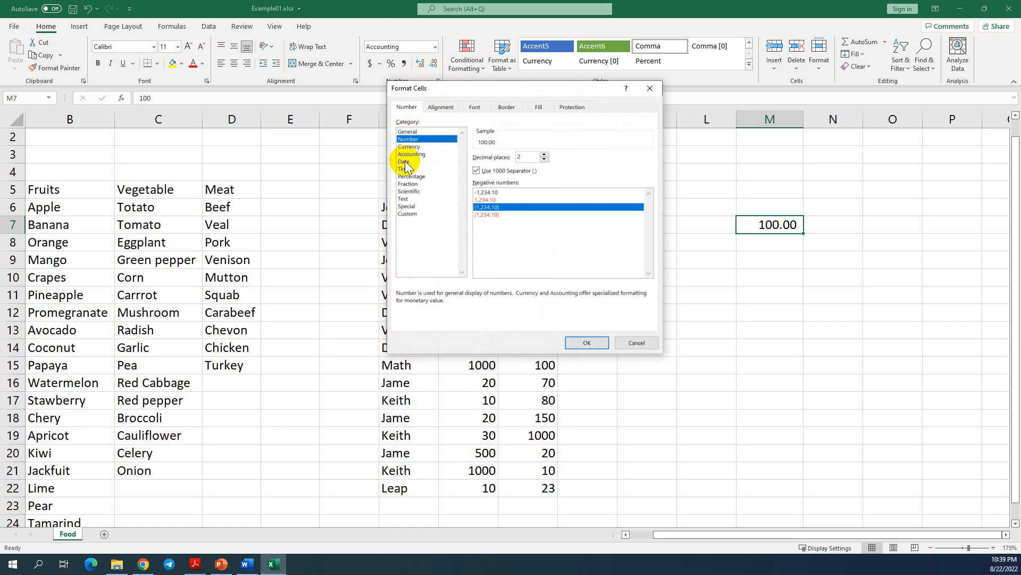
left_click(404, 162)
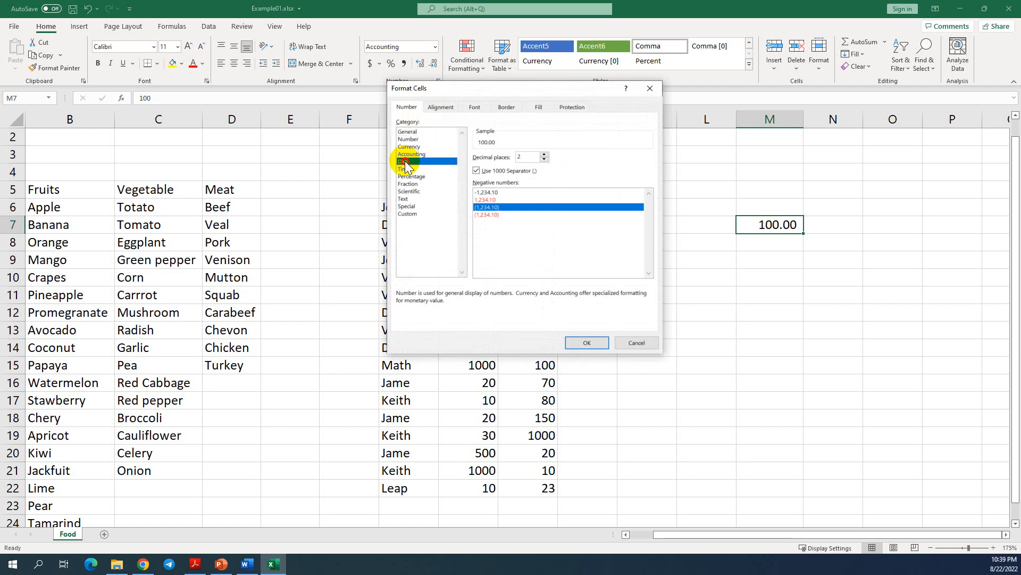
left_click(405, 200)
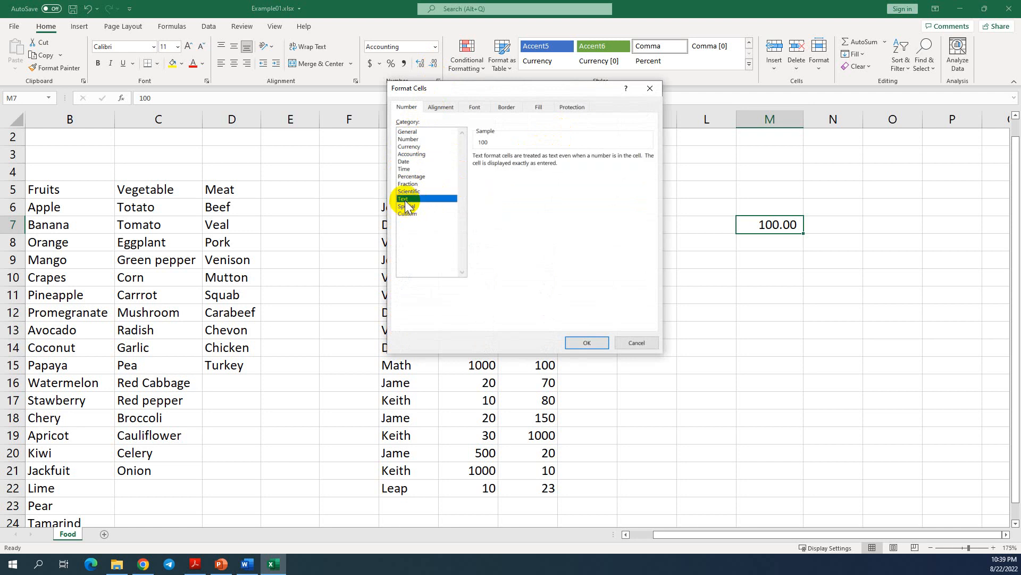
left_click(634, 343)
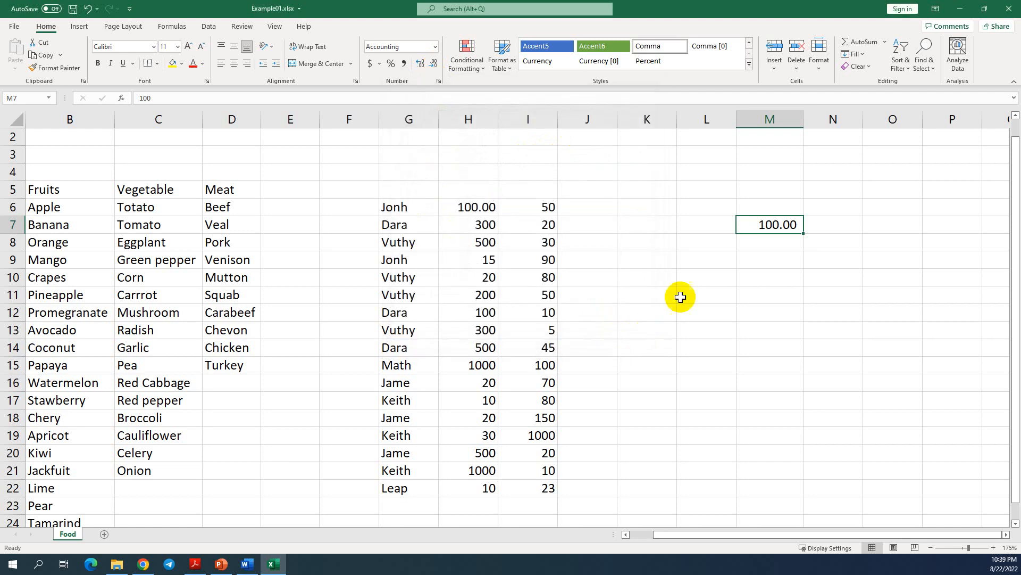
- Enter 01234 in cell K8 without changing its General format
left_click(643, 248)
type("0")
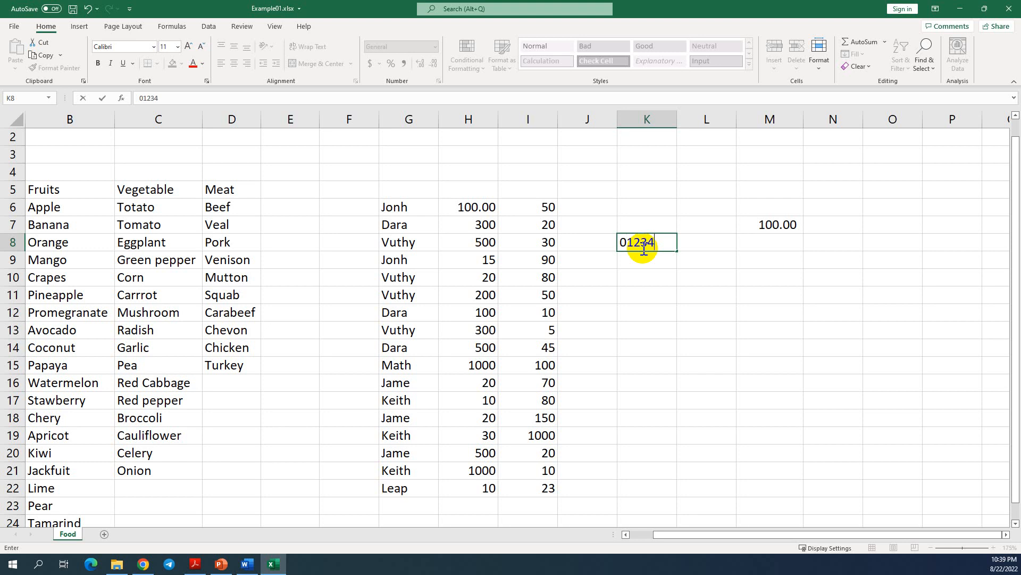
type("1234")
key("Return")
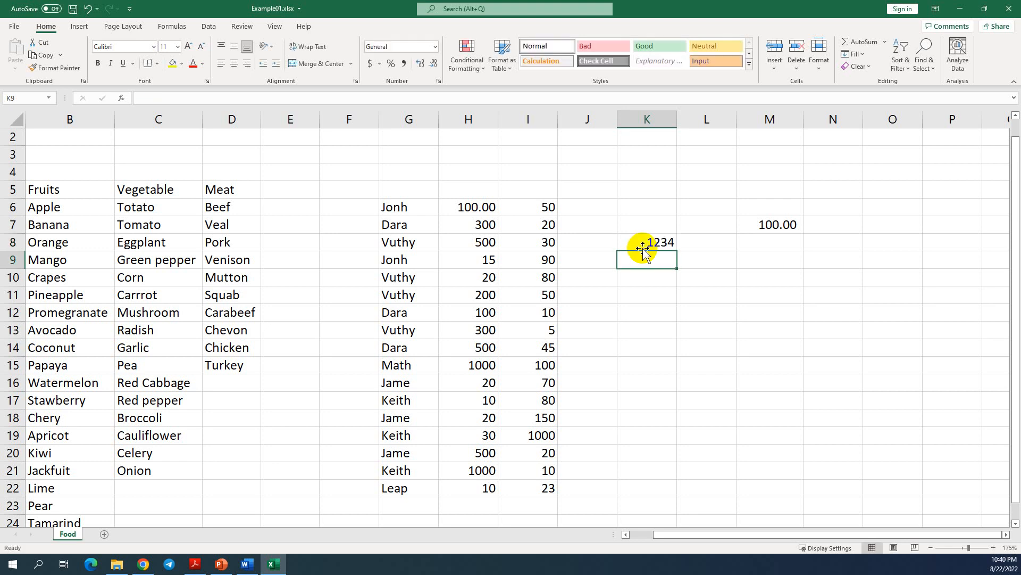
- Format cell K8 as Text and add a leading zero to make its entry 01234
left_click(643, 244)
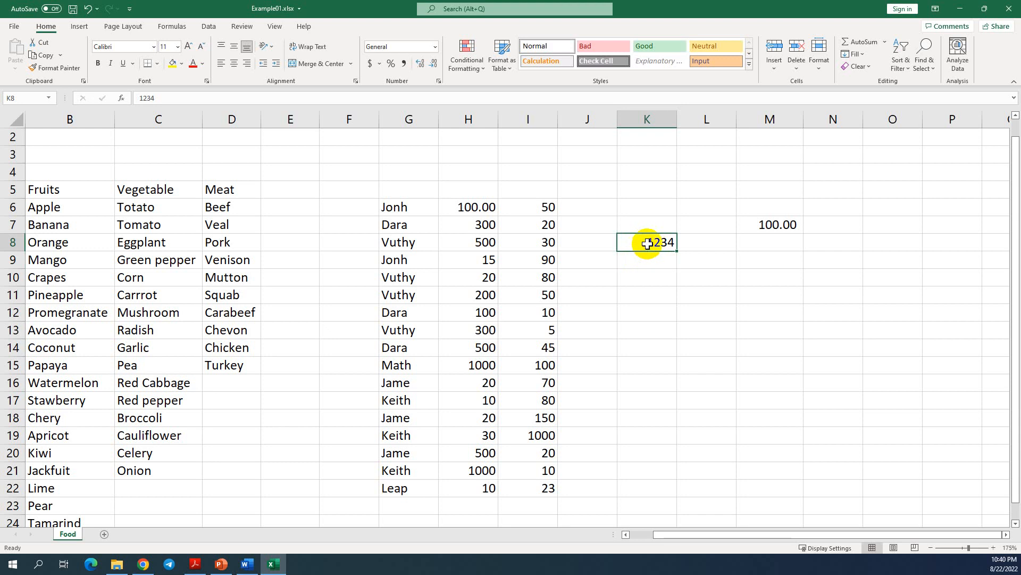
left_click(650, 263)
left_click(648, 241)
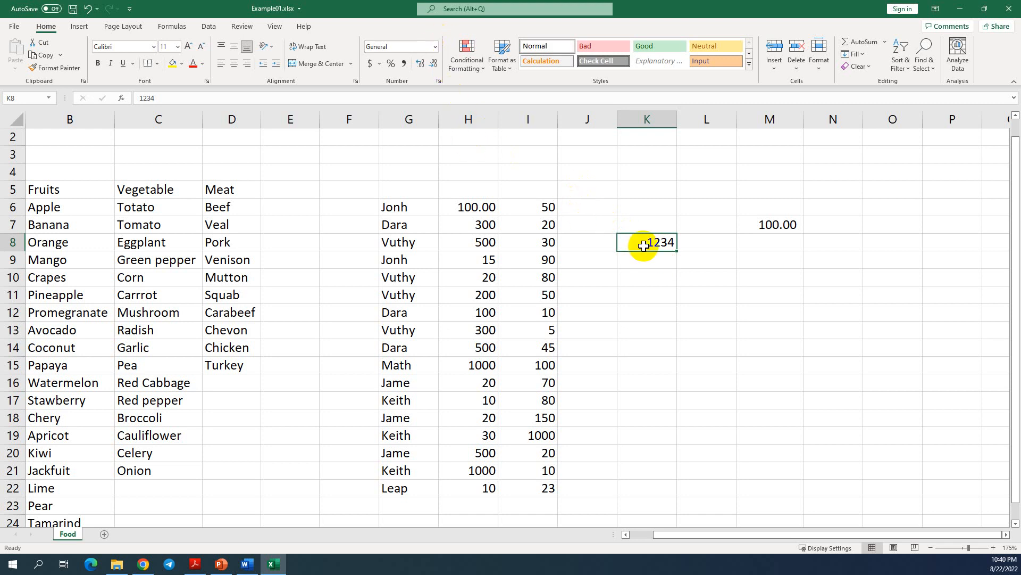
left_click(435, 49)
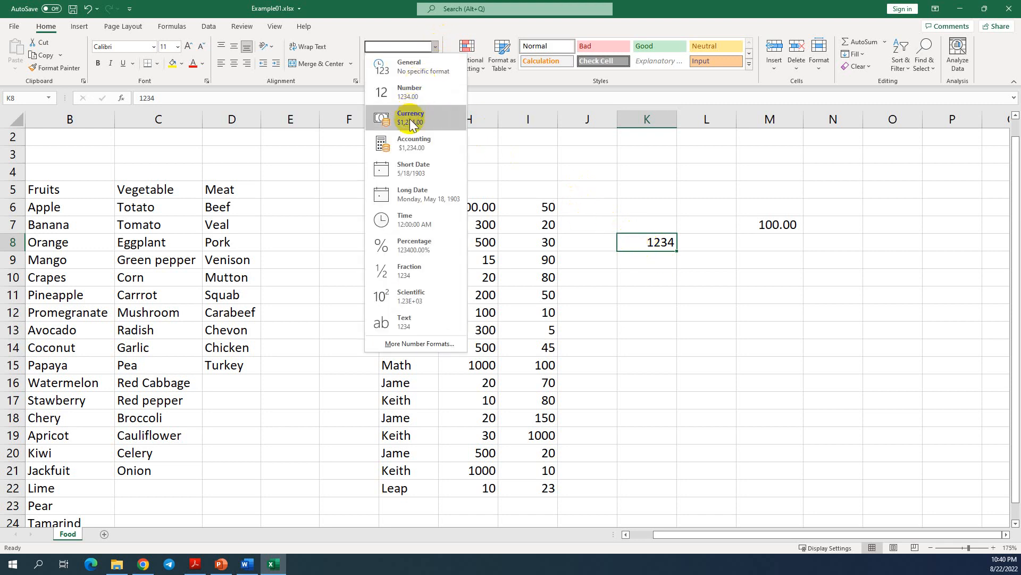
left_click(404, 321)
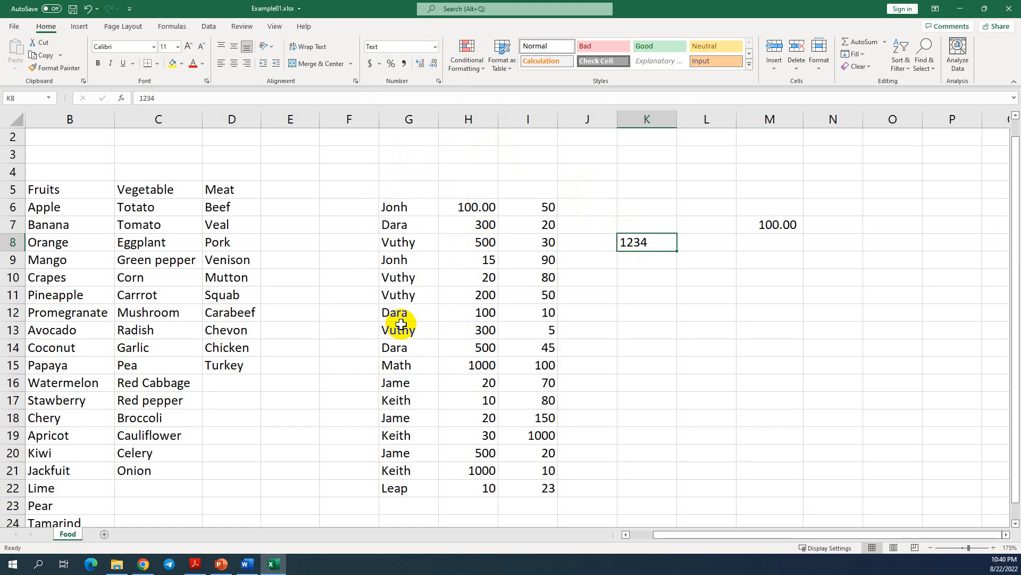
double_click(628, 243)
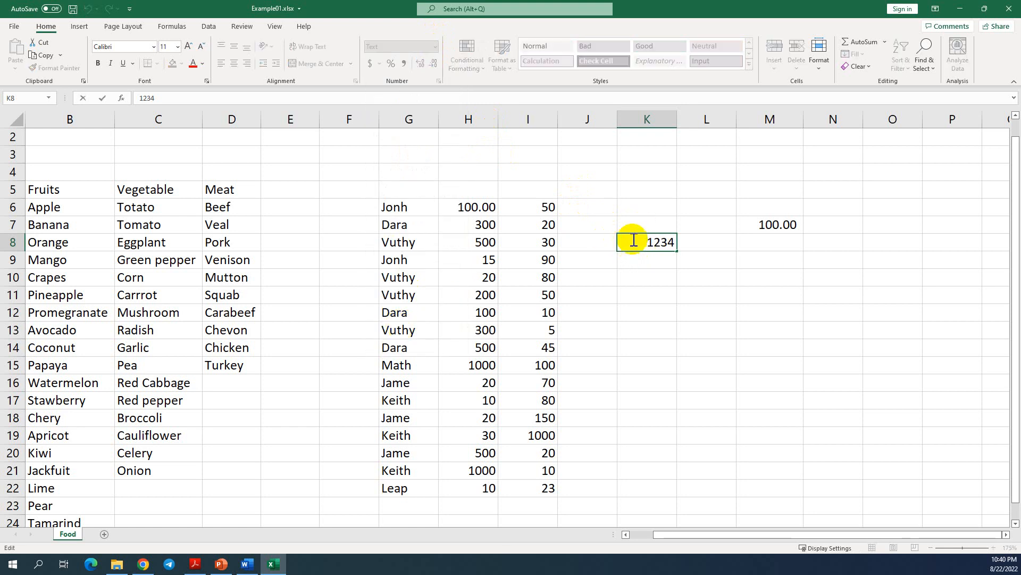
type("0")
key("Return")
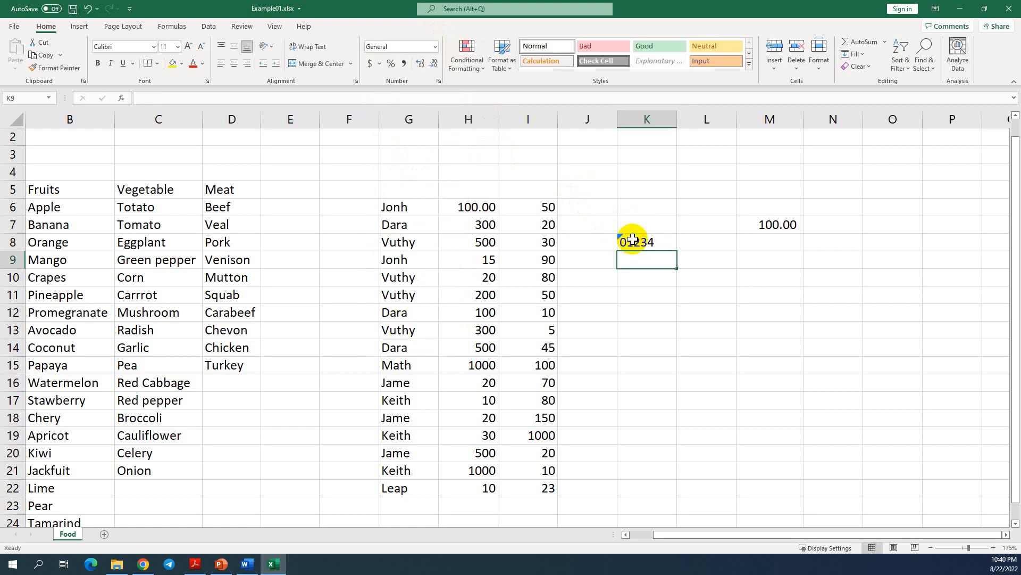
left_click(645, 244)
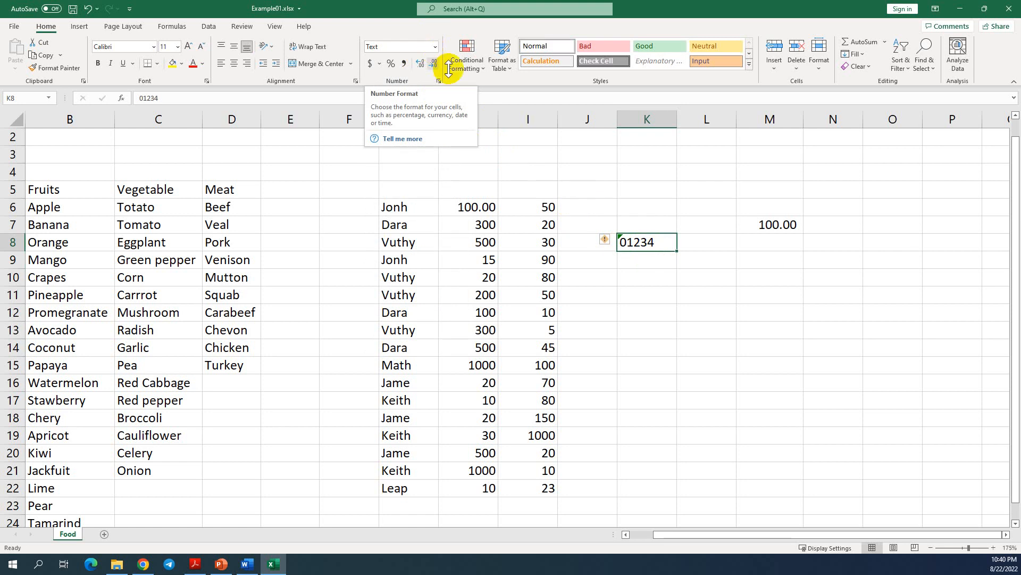
- Format the empty cell K9 as Text and enter 01234 in it
left_click(655, 259)
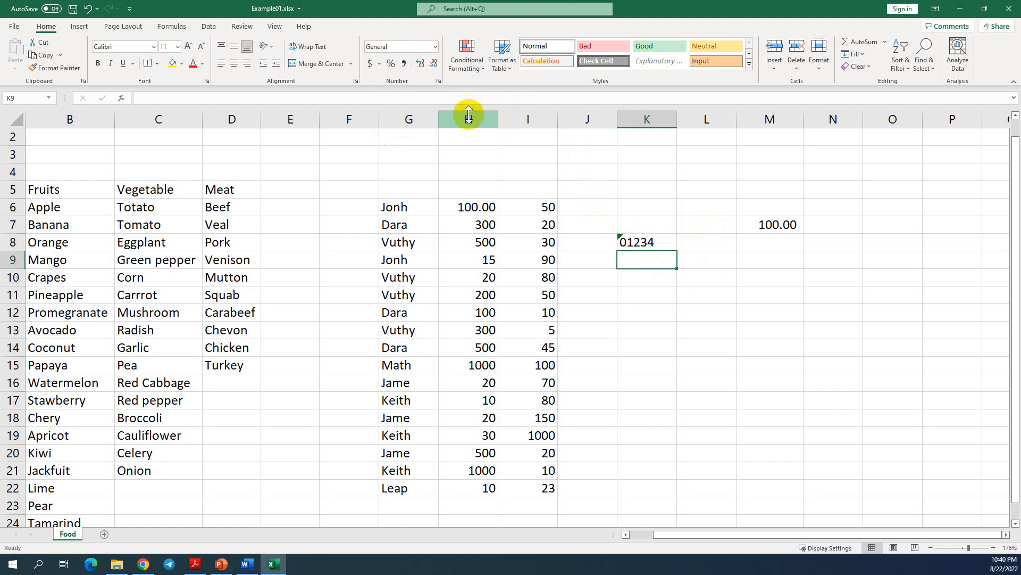
left_click(432, 47)
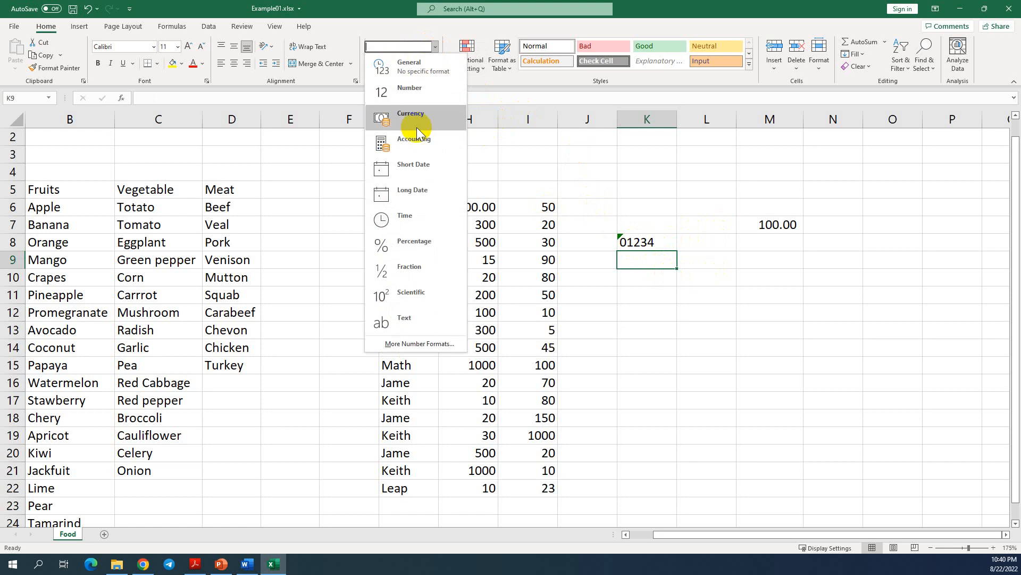
left_click(415, 319)
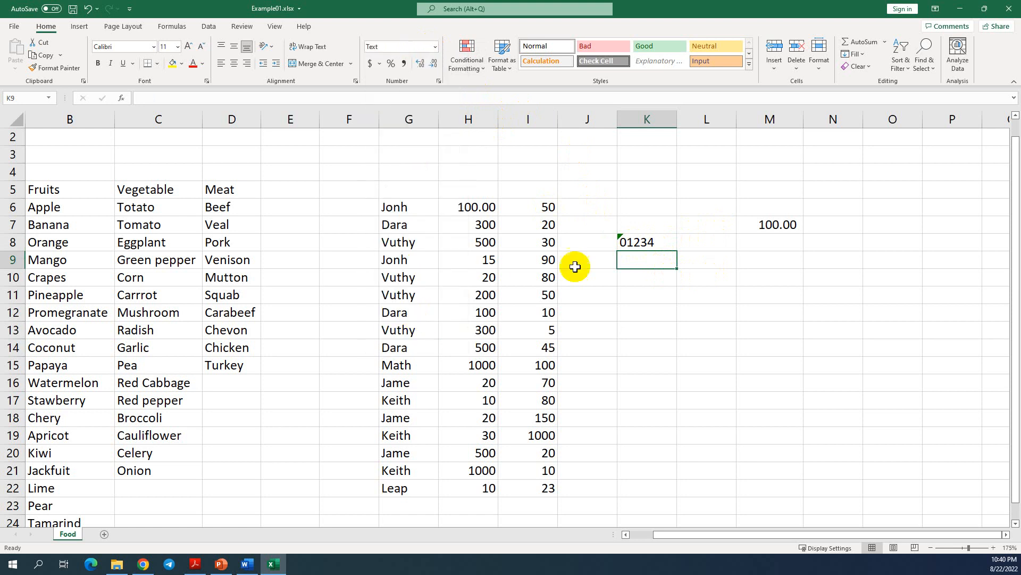
double_click(633, 261)
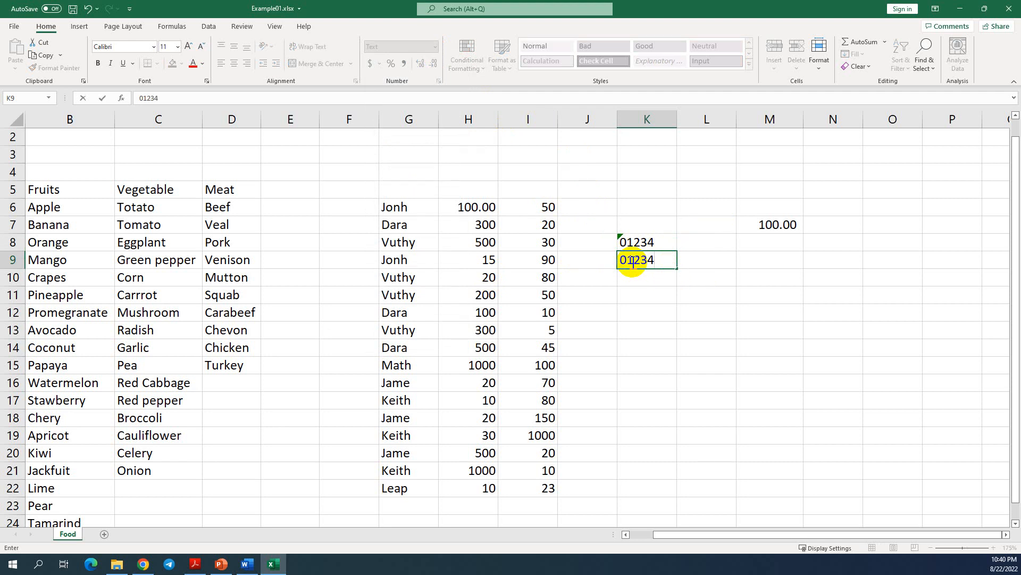
key("Return")
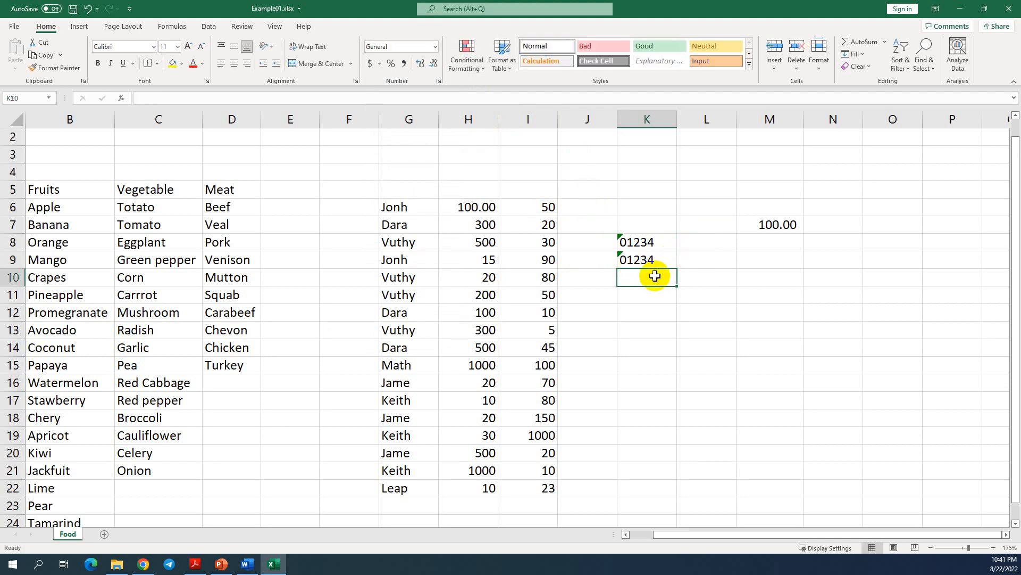
- Format the empty range K10:K22 as Text
left_click_drag(654, 275, 650, 486)
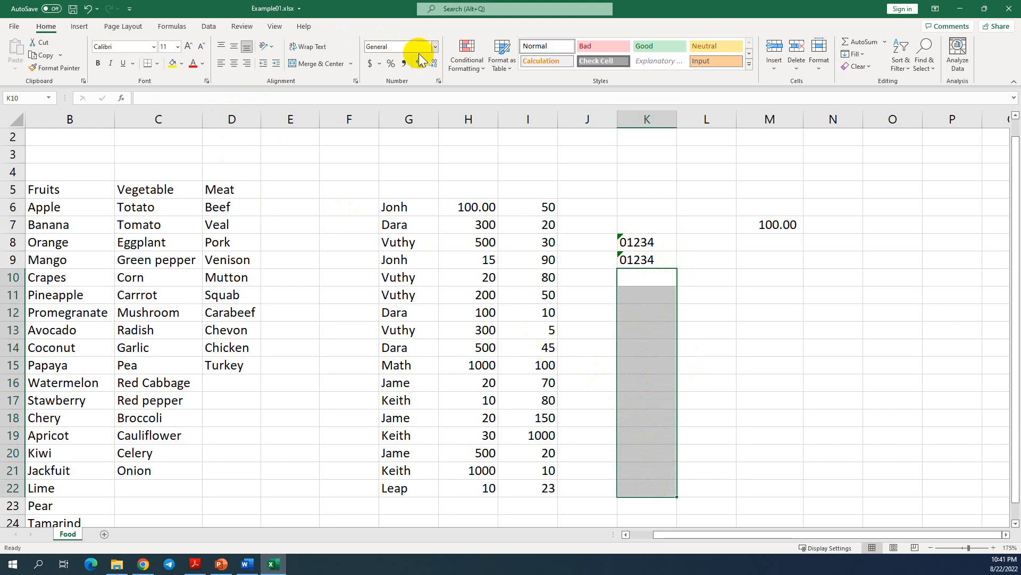
left_click(435, 46)
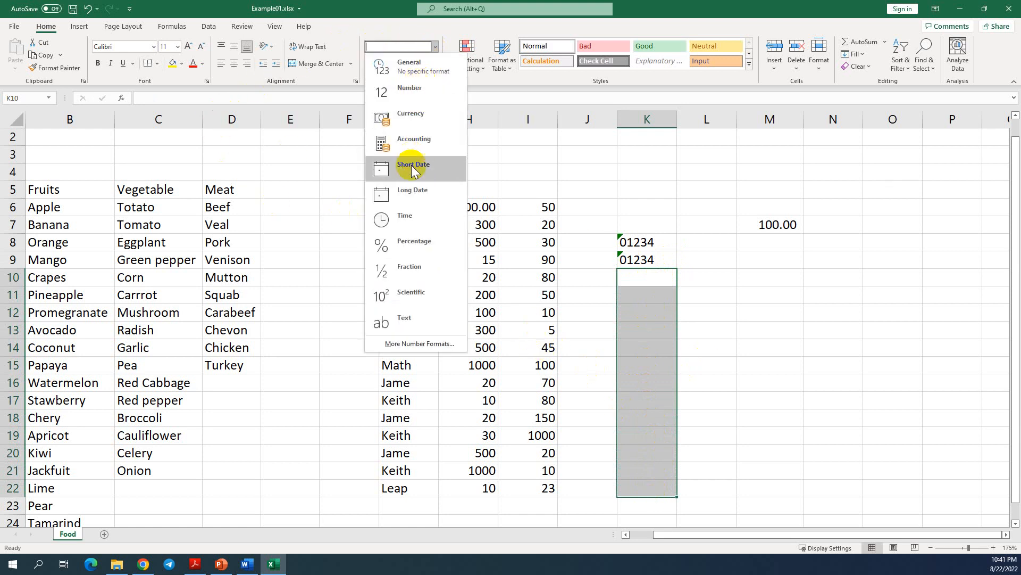
left_click(413, 321)
- Enter 0123 in cell K10 and 012abc in cell K11
double_click(655, 277)
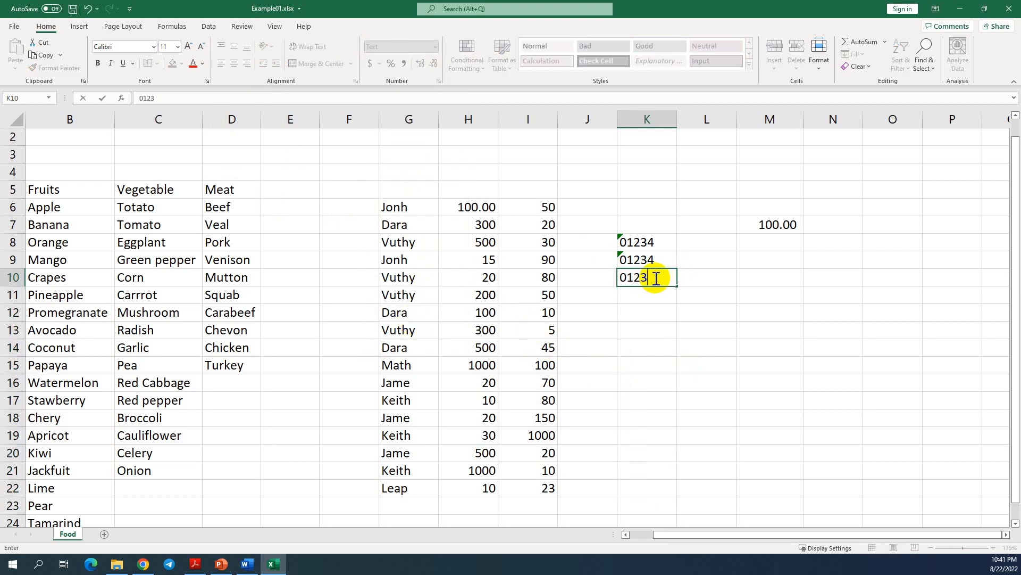
type("0123")
key("Return")
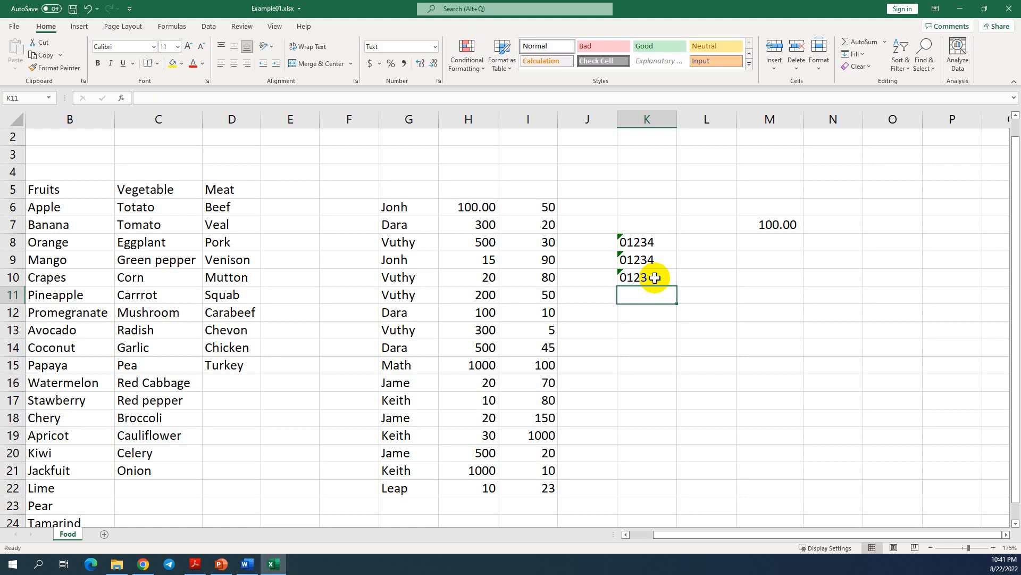
type("012abc")
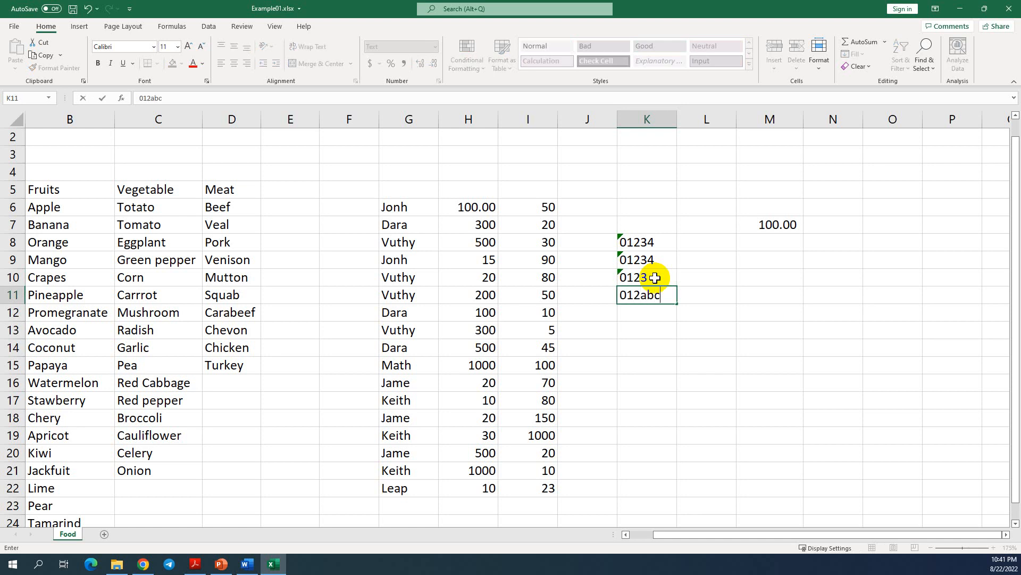
key("Return")
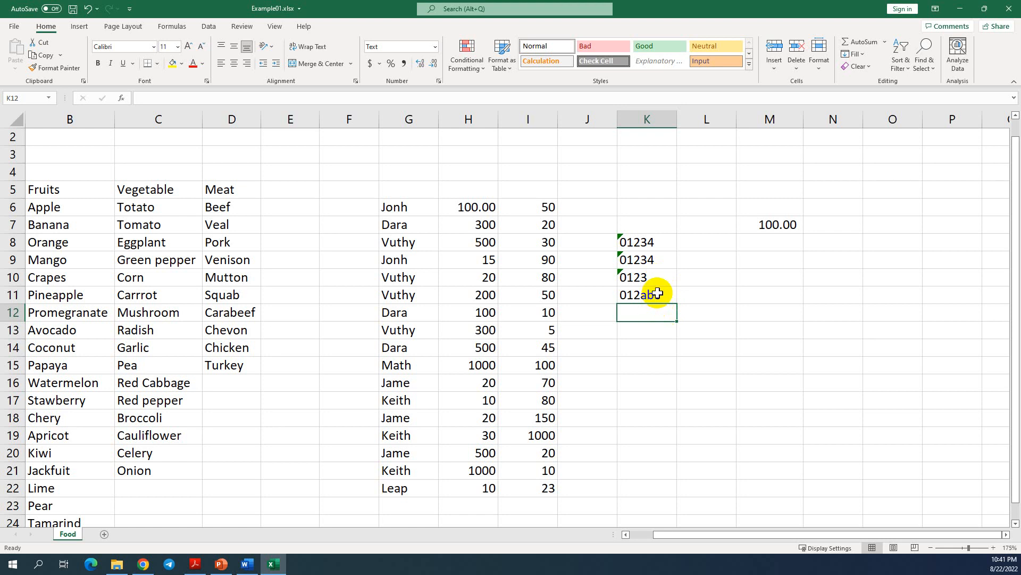
left_click(653, 294)
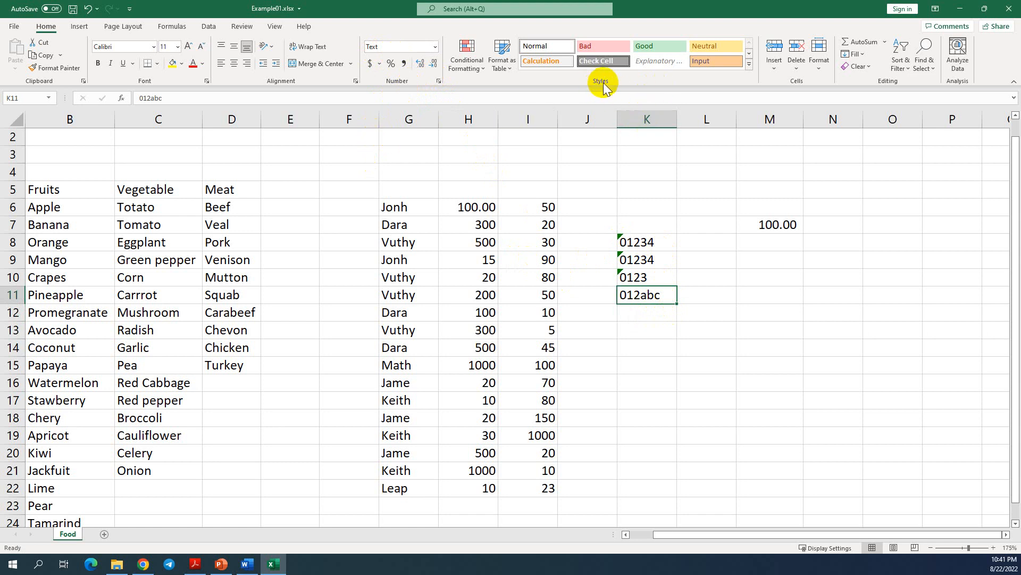
- Look over the Conditional Formatting rule categories, including Highlight Cells Rules and Top/Bottom Rules
left_click(470, 76)
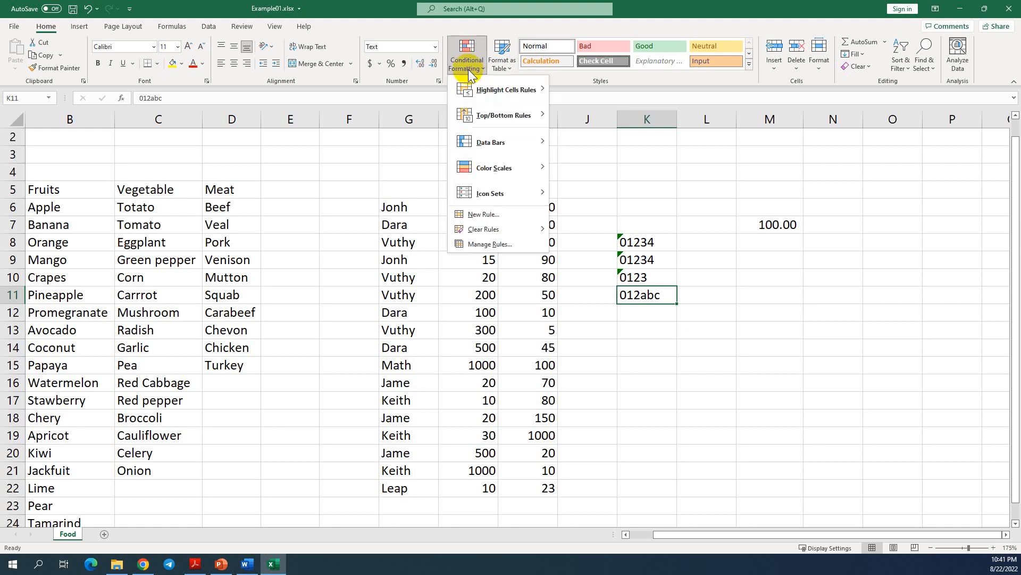
left_click(586, 208)
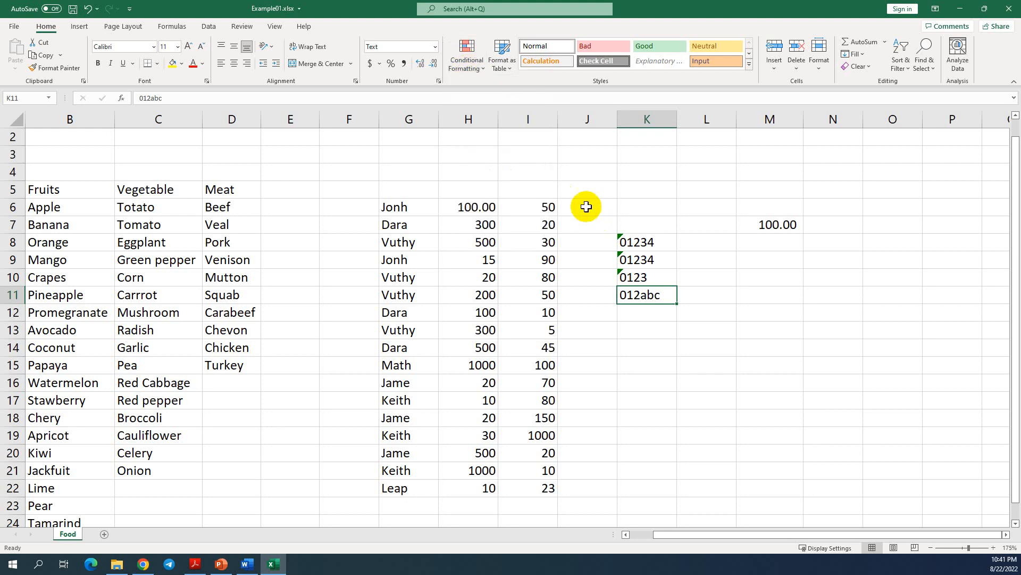
left_click(482, 70)
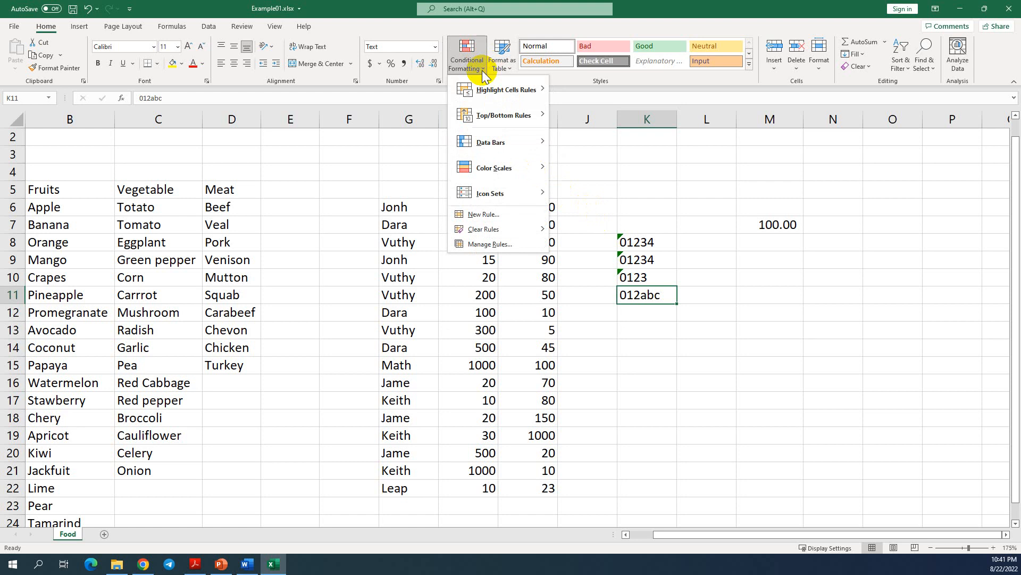
mouse_move(476, 94)
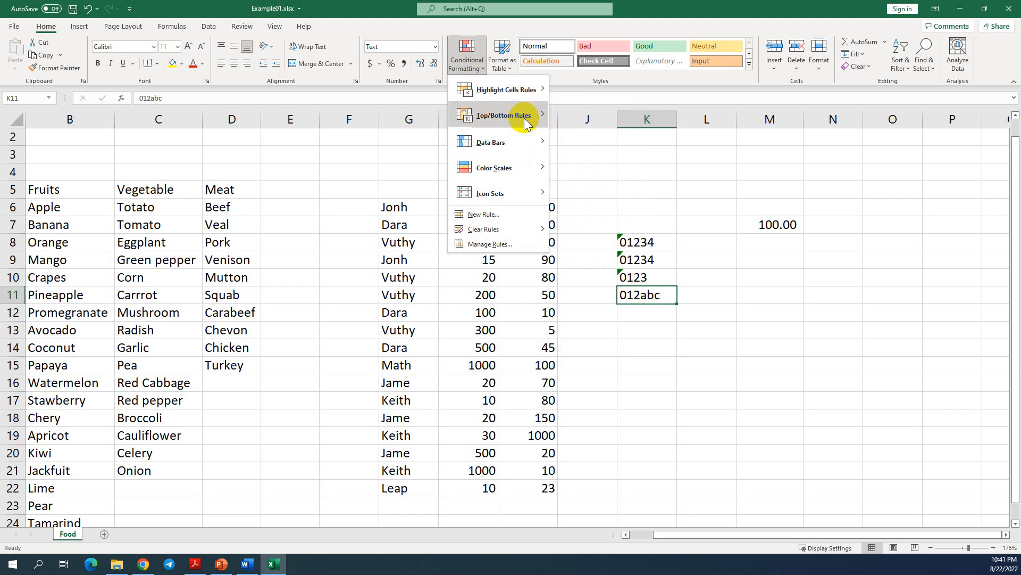
mouse_move(512, 122)
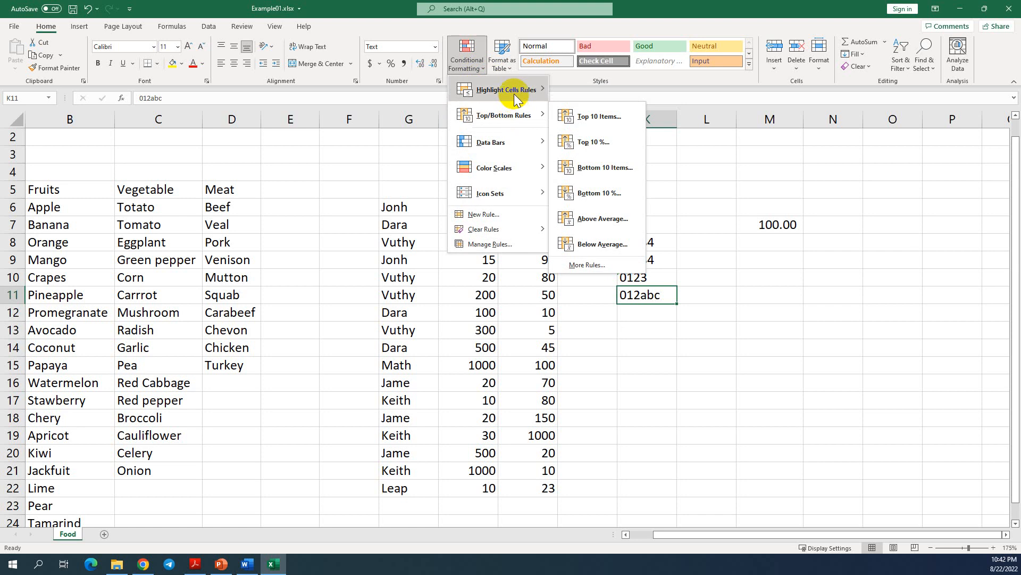
mouse_move(508, 93)
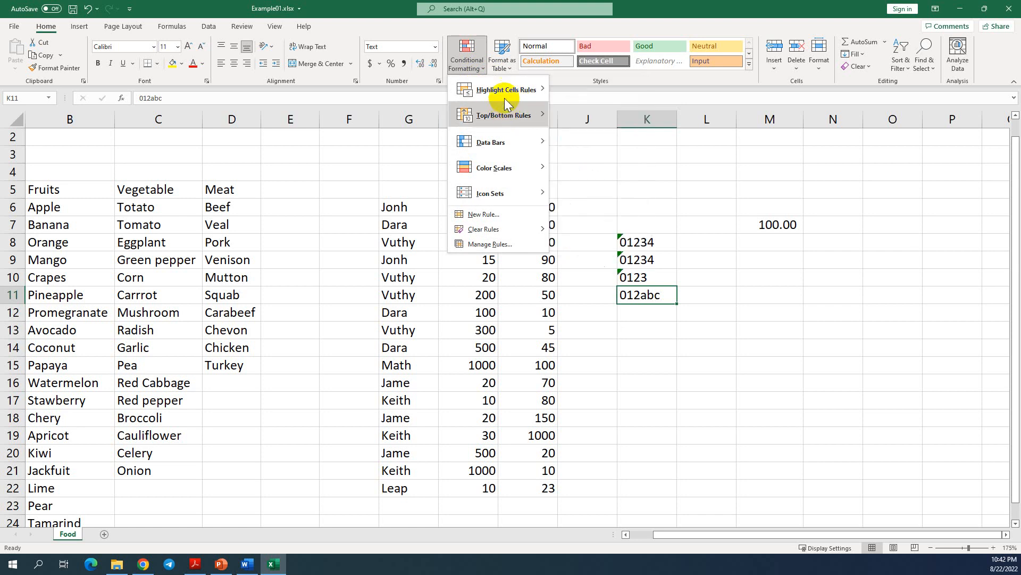
left_click(533, 311)
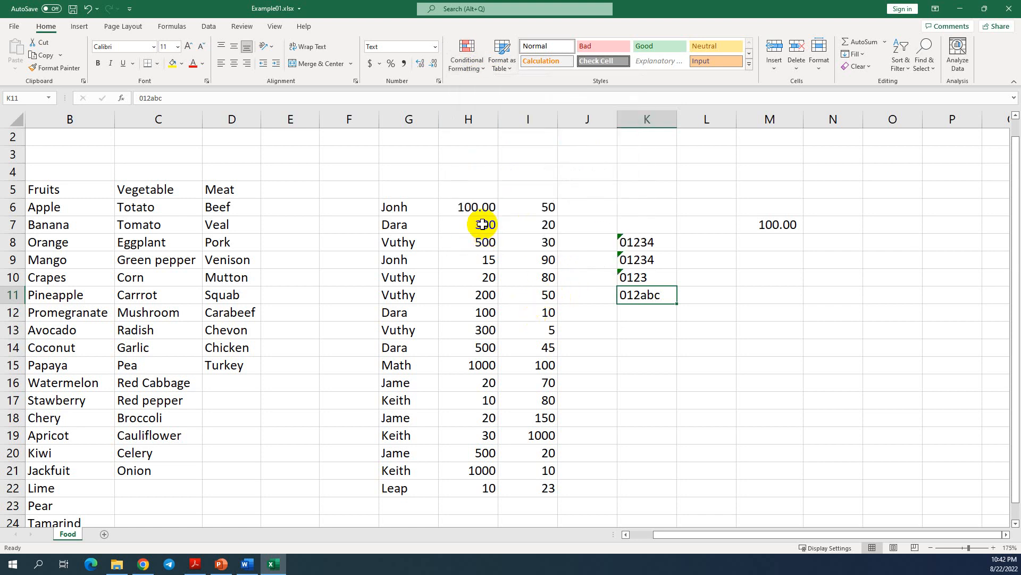
- Select the numbers in range I6:I22
left_click_drag(522, 197, 550, 488)
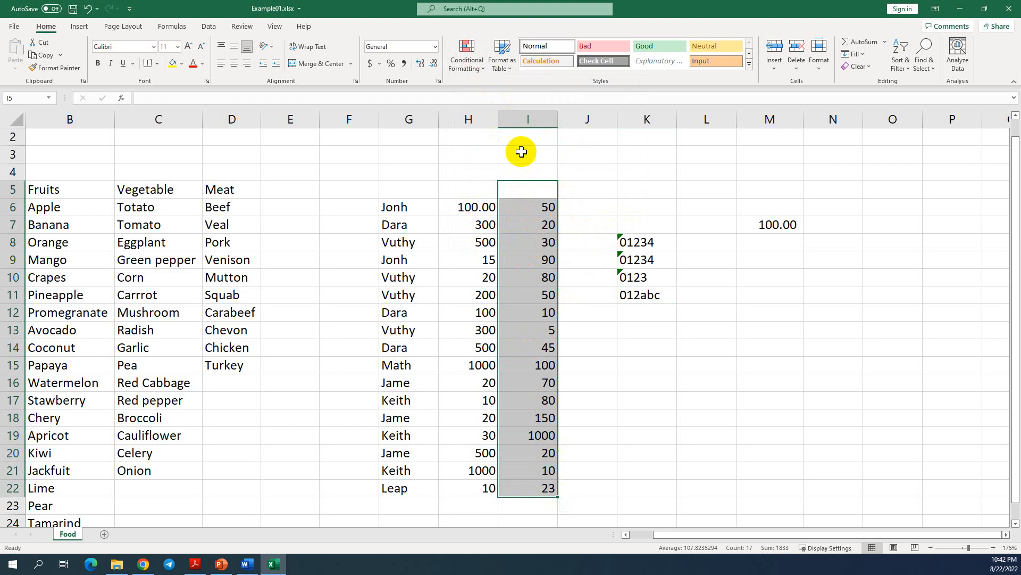
left_click_drag(526, 207, 543, 487)
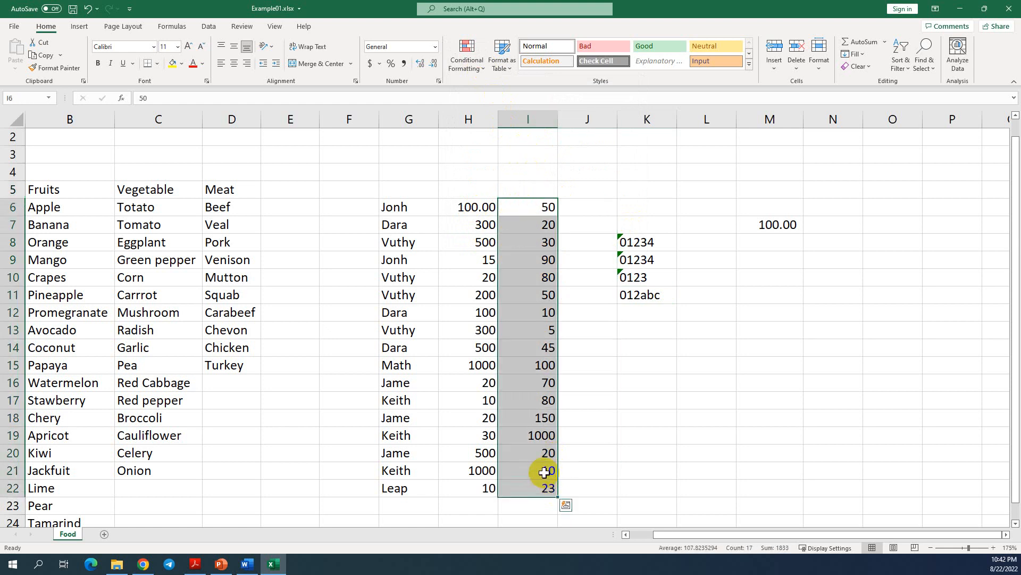
- Try a Greater Than highlight rule on I6:I22 with a threshold of 300, then clear the threshold
left_click(483, 72)
mouse_move(492, 97)
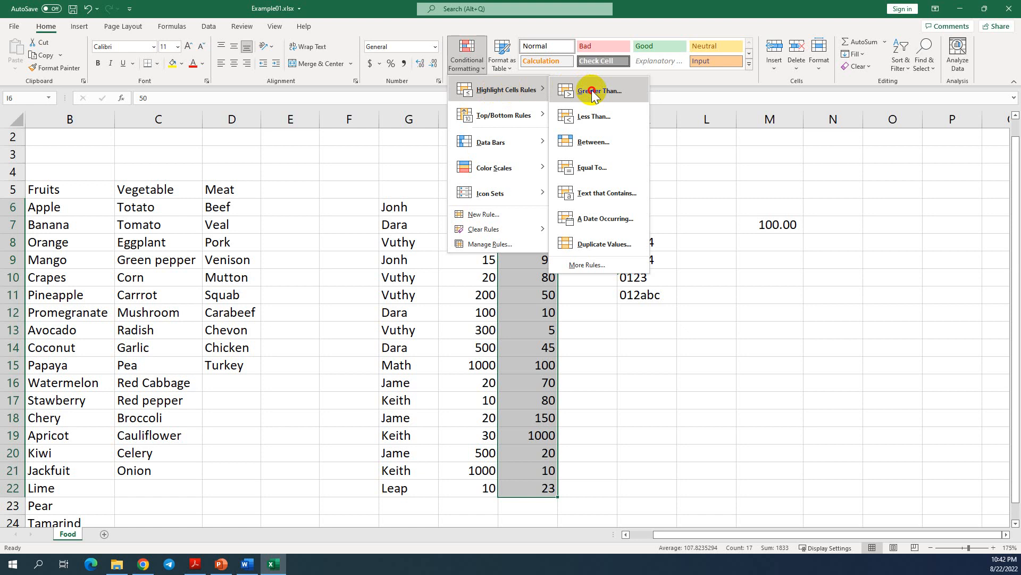
left_click(592, 91)
left_click_drag(492, 207, 275, 119)
left_click_drag(206, 151, 172, 154)
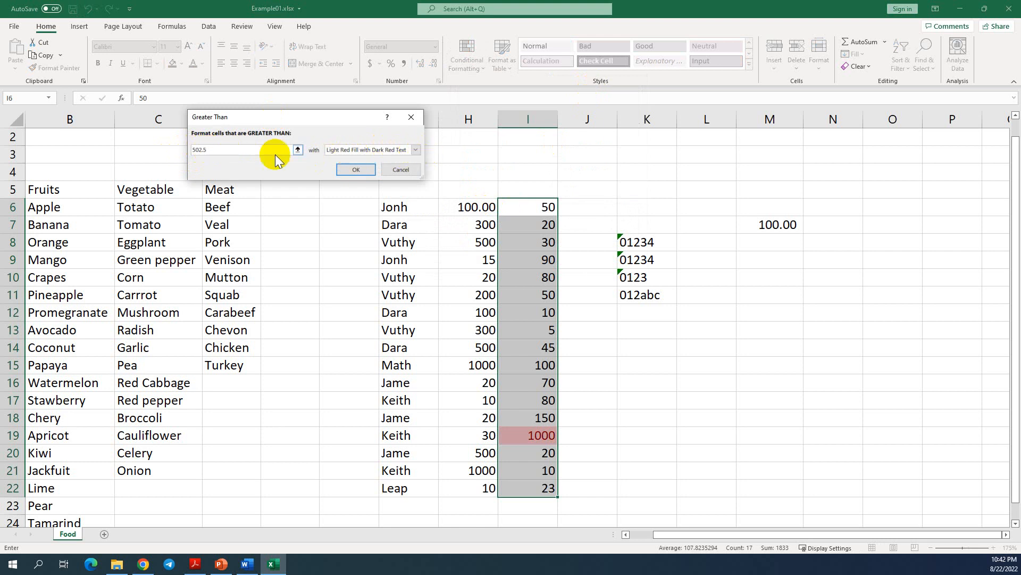
left_click_drag(207, 150, 186, 149)
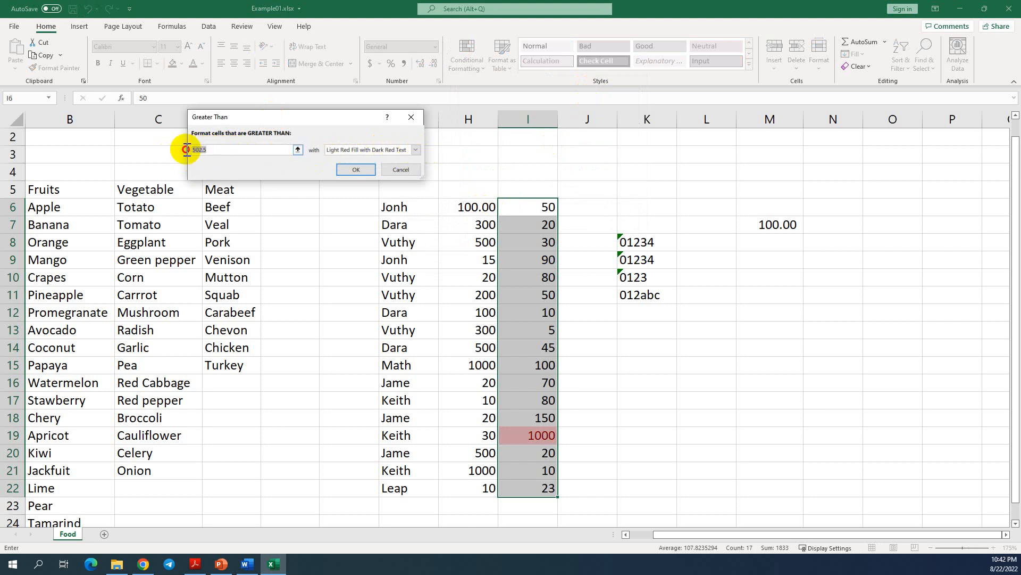
type("300")
key("BackSpace")
key("BackSpace")
key("BackSpace")
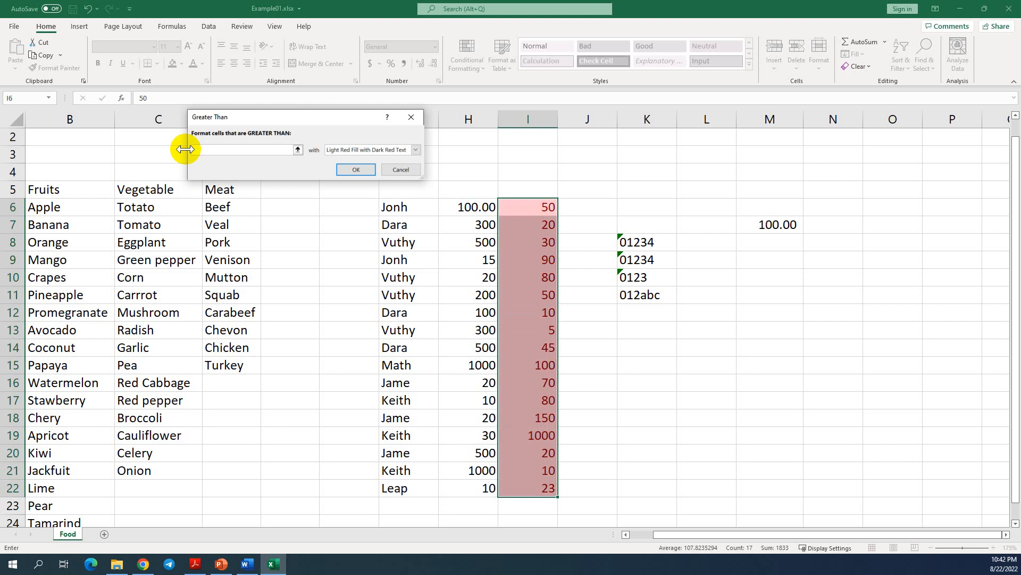
- Try thresholds of 300 and 200 in the Greater Than rule, then set the threshold to 90
type("300")
key("BackSpace")
key("BackSpace")
key("BackSpace")
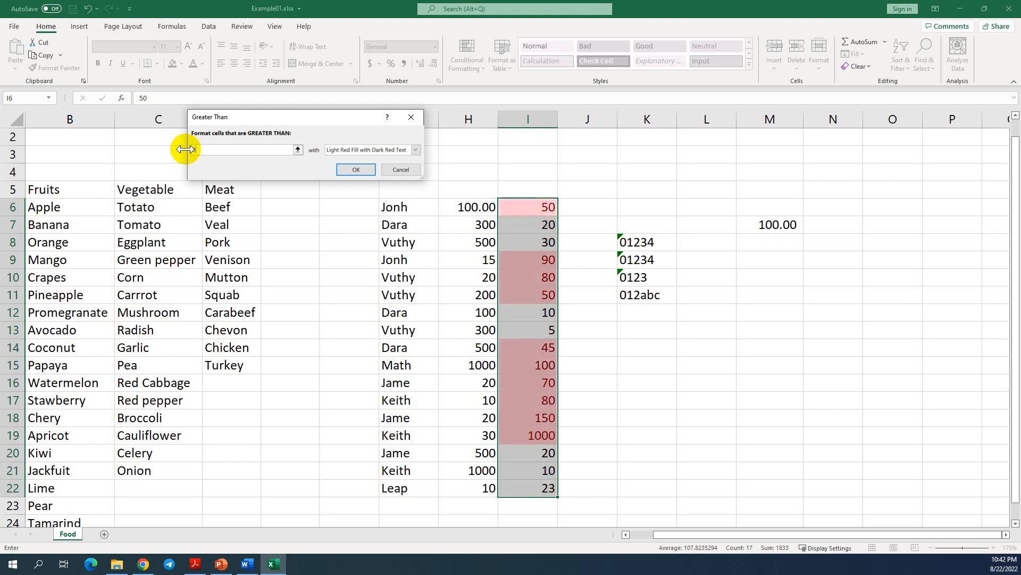
type("200")
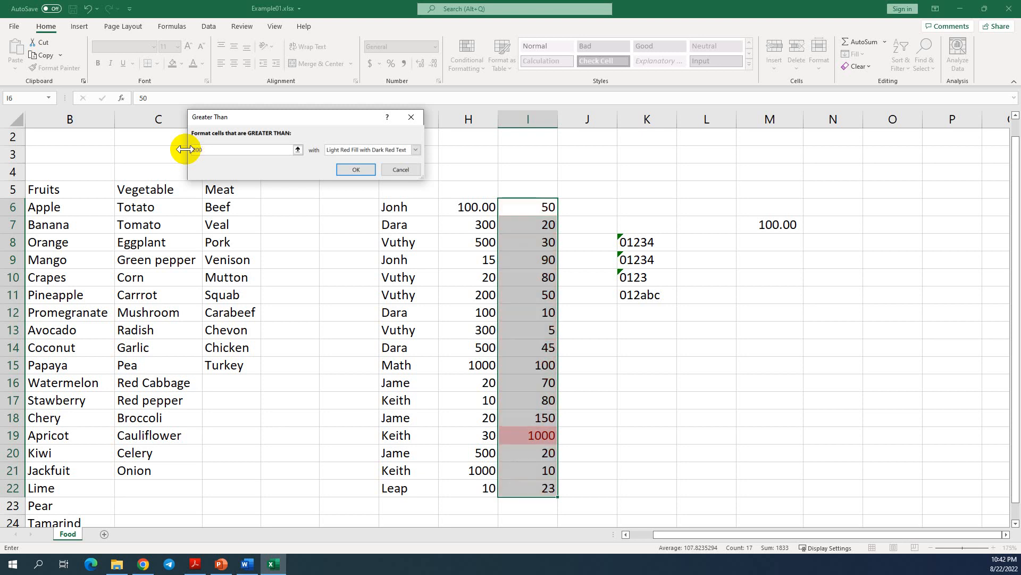
key("BackSpace")
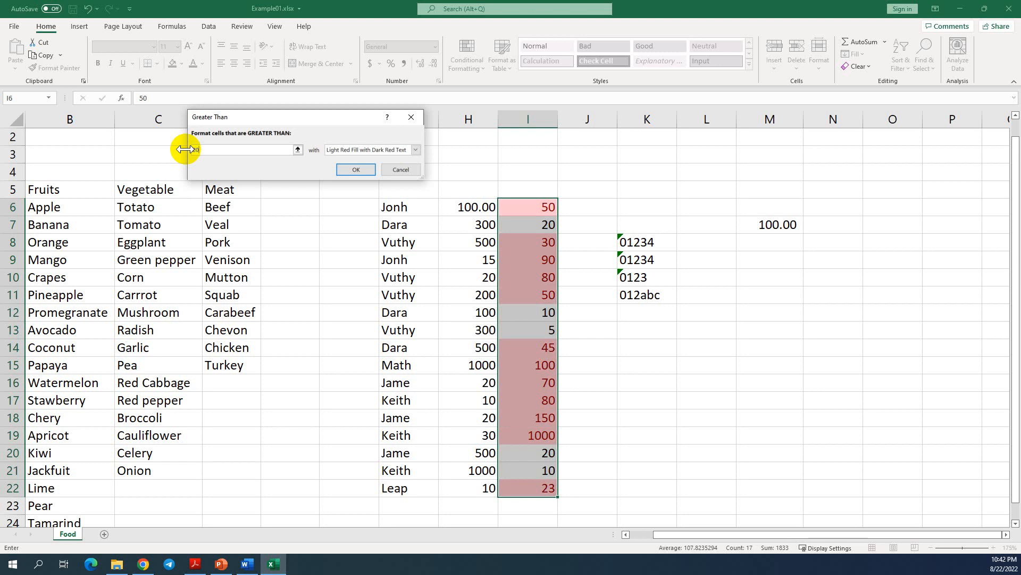
key("BackSpace")
key("BackSpace")
type("90")
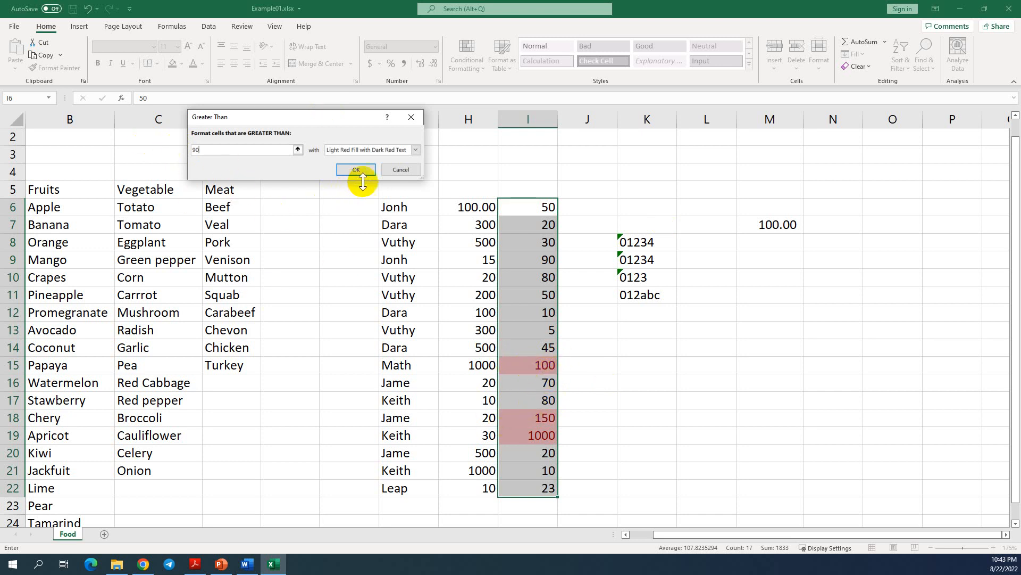
- Preview the over-90 rule with Red Text, Light Red Fill with Dark Red Text, Yellow Fill with Dark Yellow Text and Green Fill with Dark Green Text
left_click(416, 149)
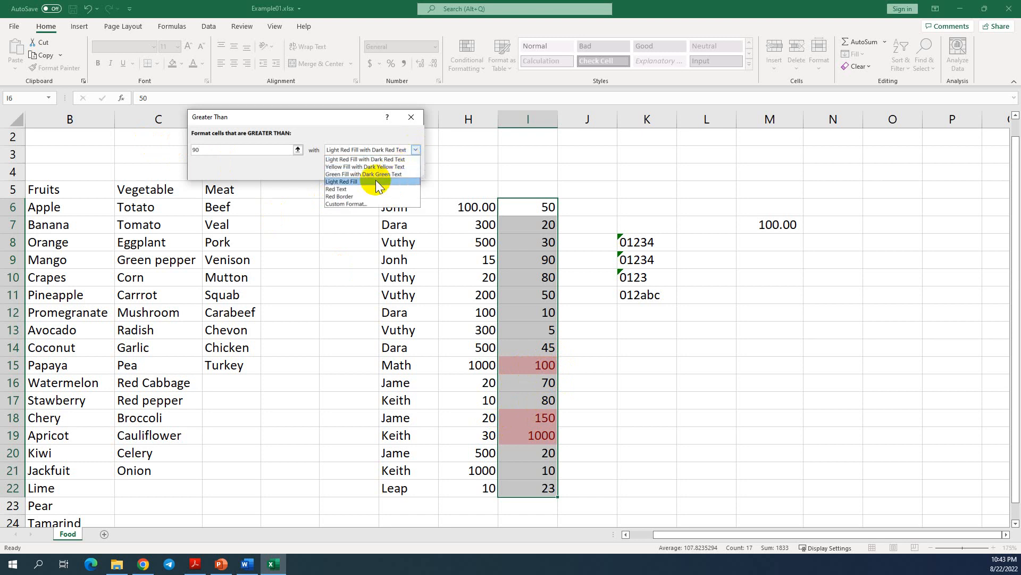
left_click(343, 190)
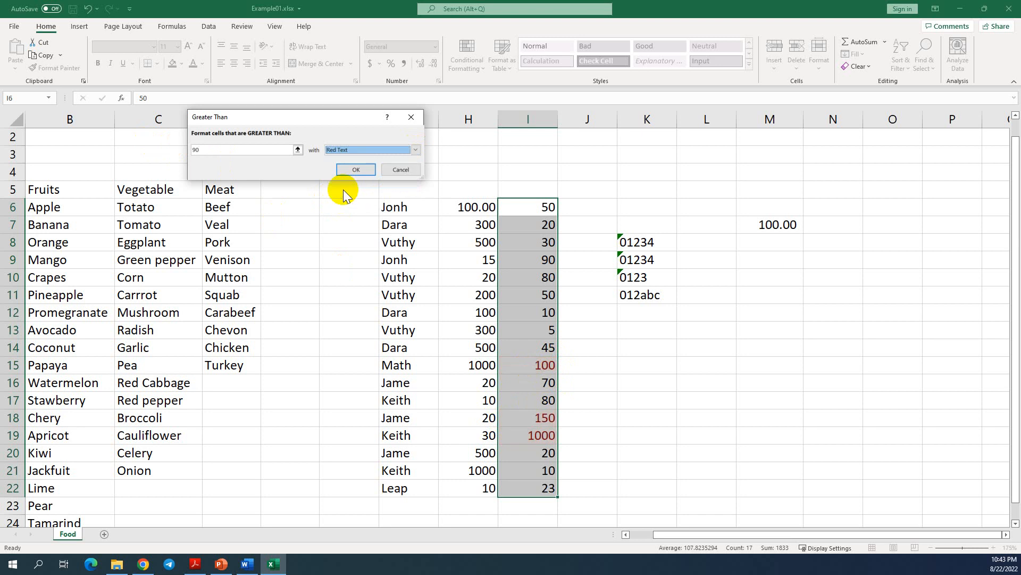
left_click(380, 152)
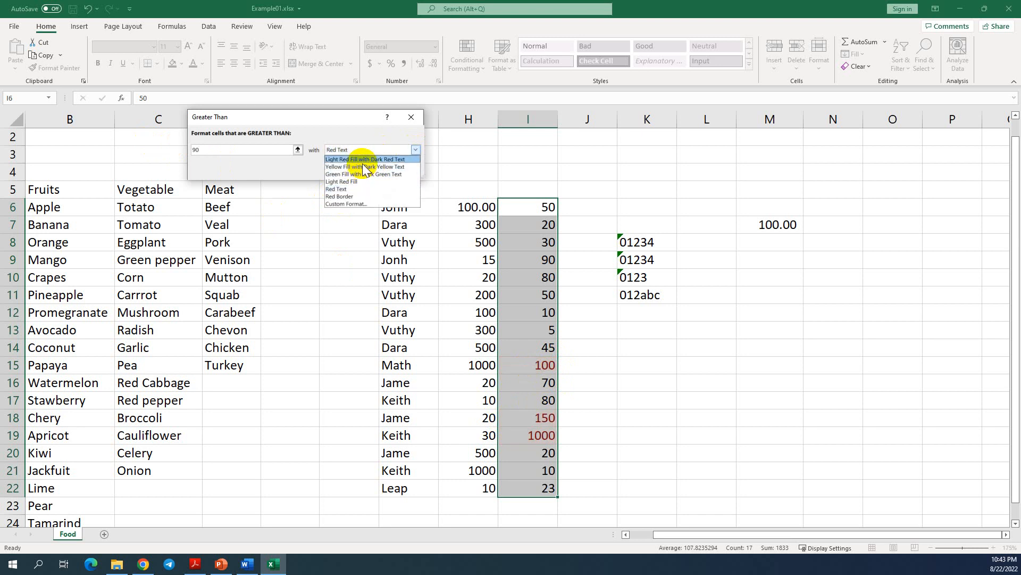
left_click(363, 160)
left_click(407, 149)
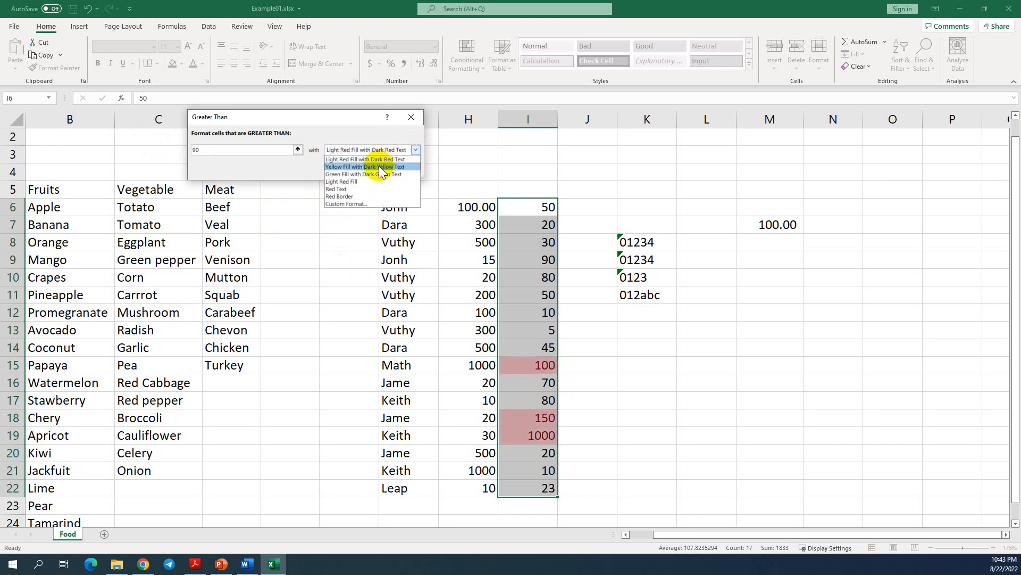
left_click(379, 167)
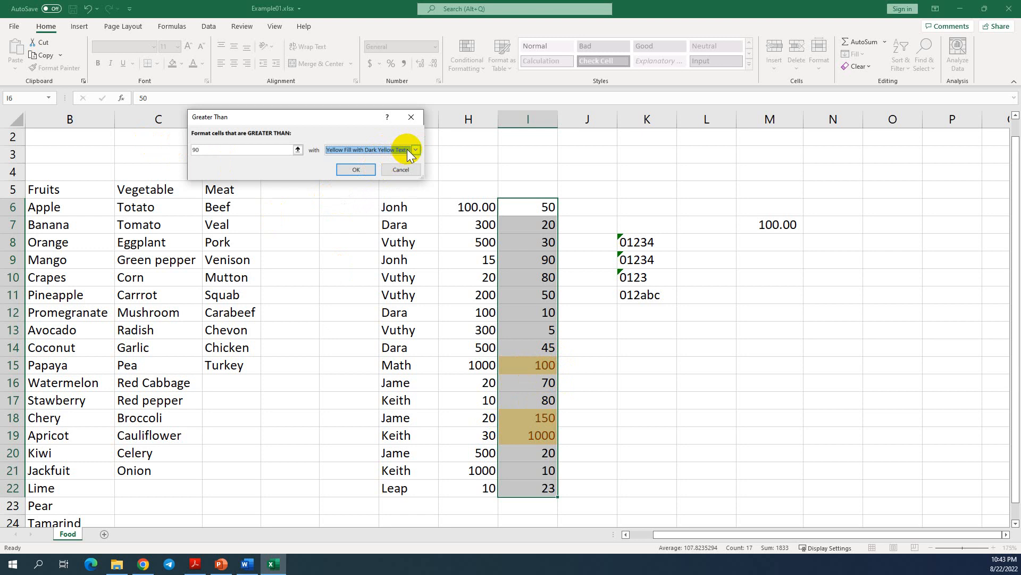
left_click(407, 150)
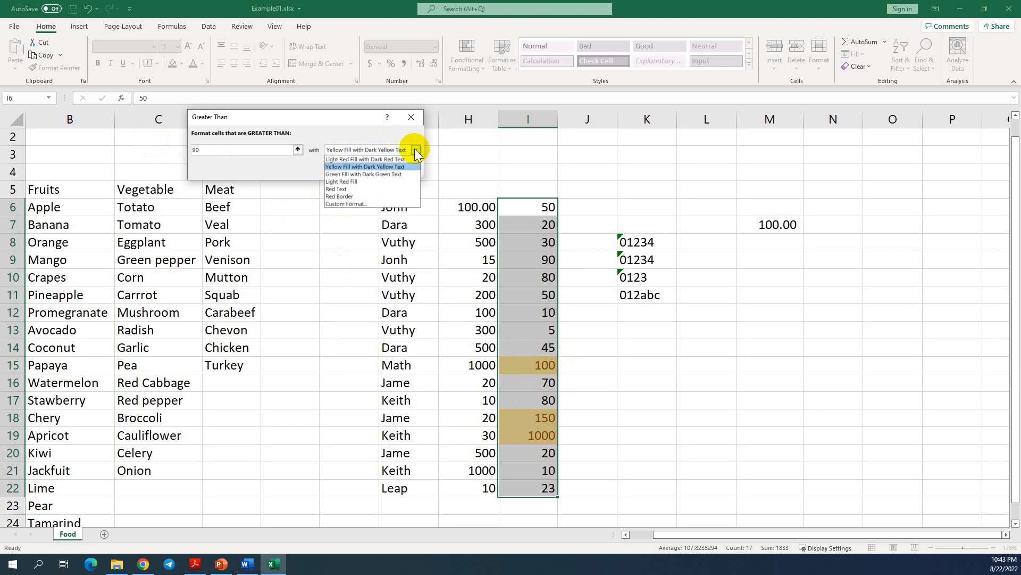
left_click(378, 178)
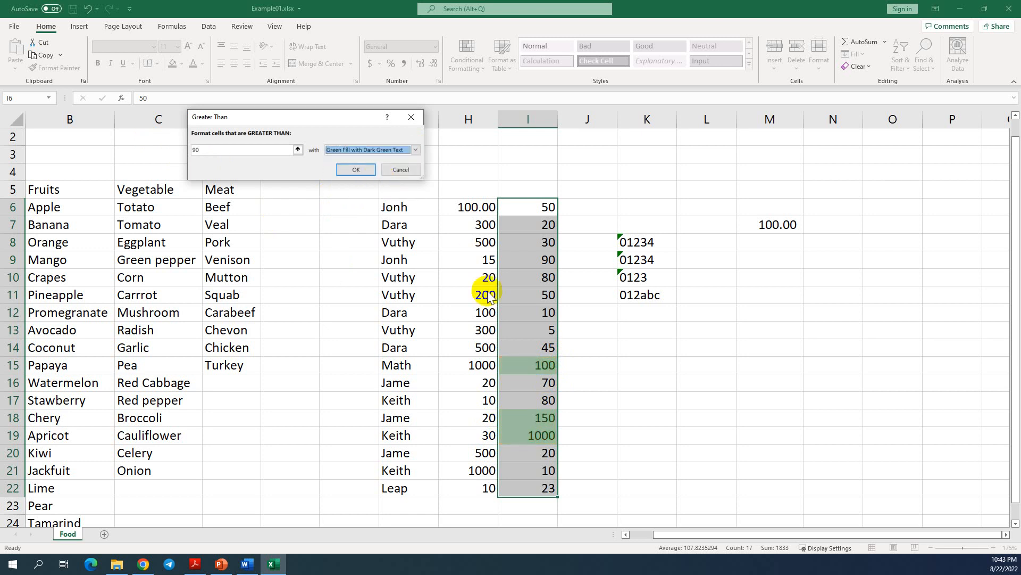
- Switch the rule's format back to Light Red Fill with Dark Red Text, then cancel the Greater Than rule
left_click(410, 148)
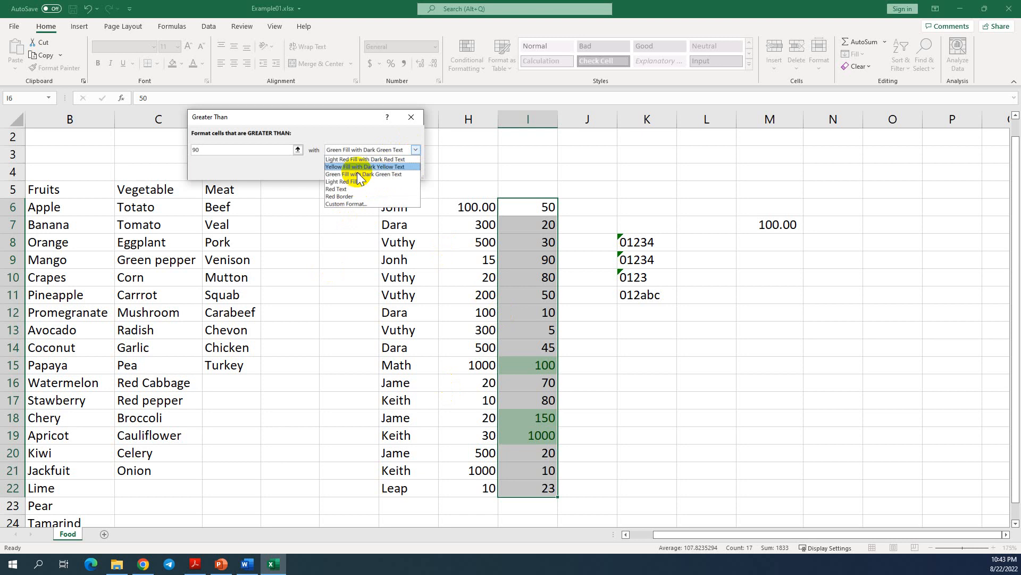
left_click(254, 150)
left_click_drag(232, 153, 181, 149)
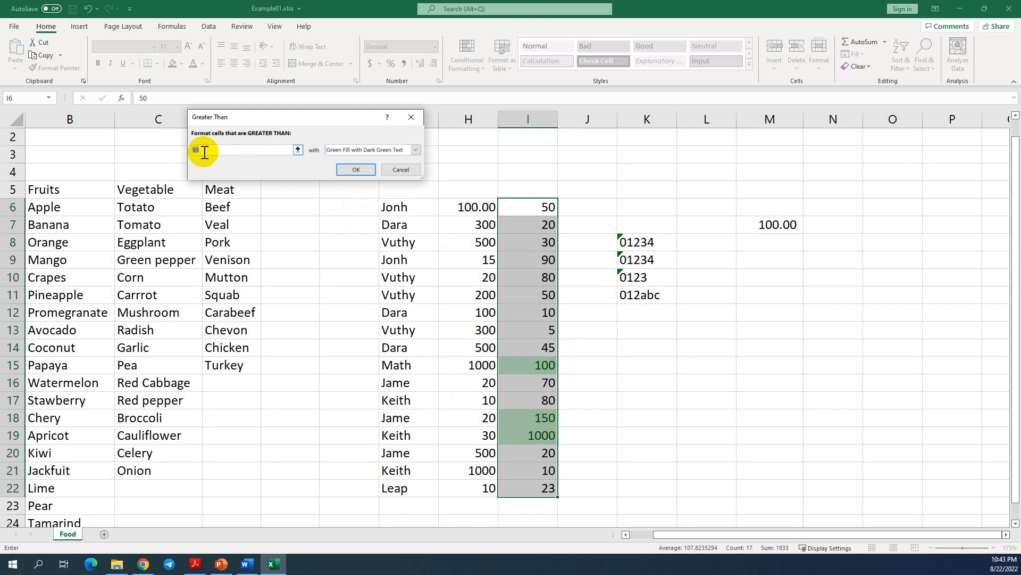
left_click(413, 151)
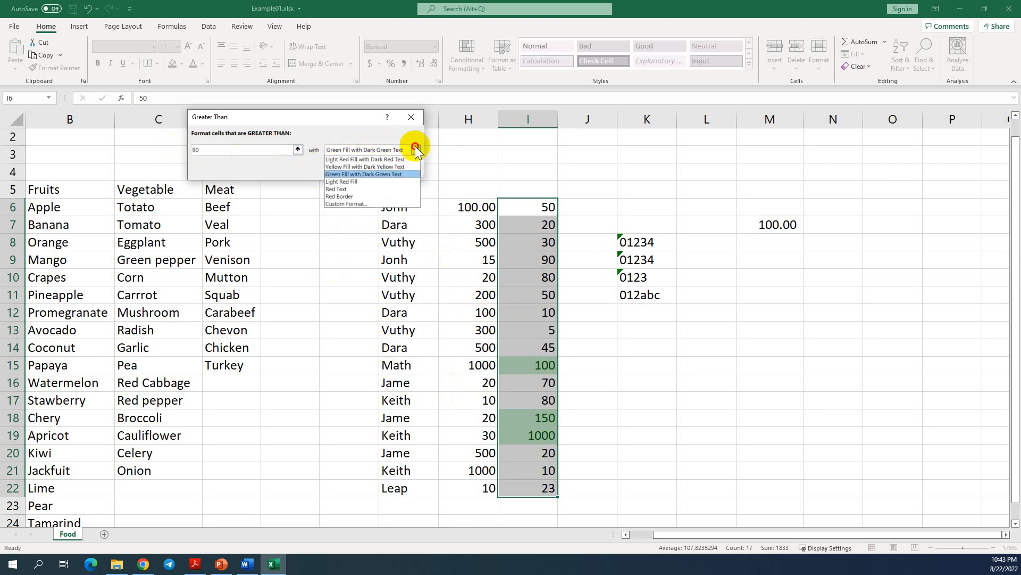
left_click(359, 159)
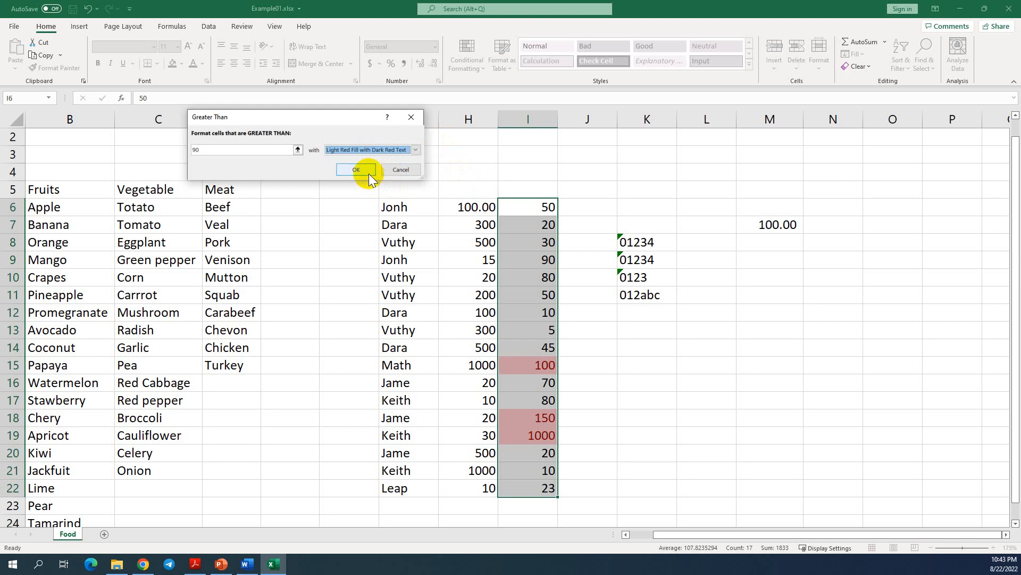
left_click(400, 170)
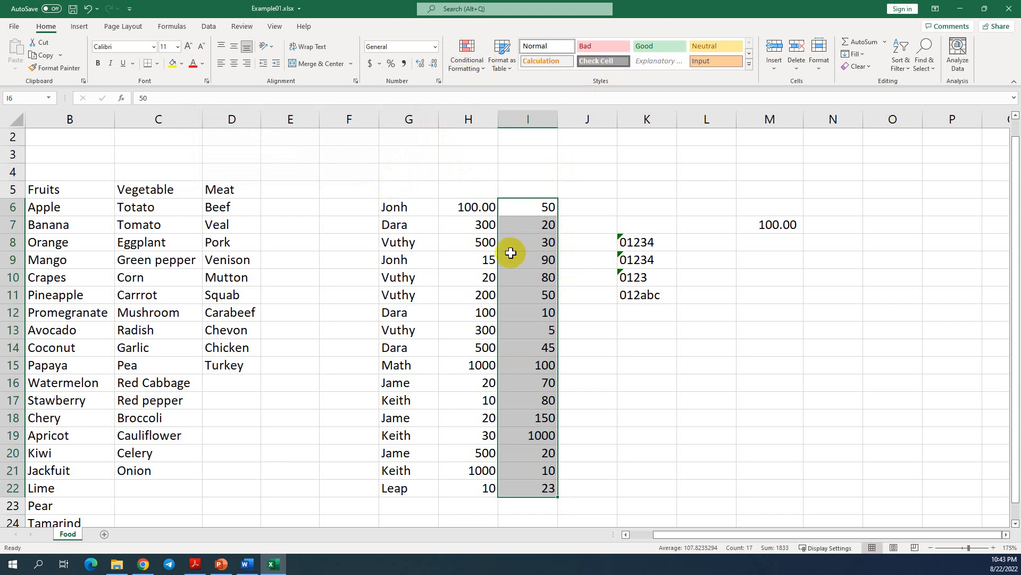
- Try a Less Than highlight rule on I6:I22 with thresholds of 20 and 200
left_click(481, 69)
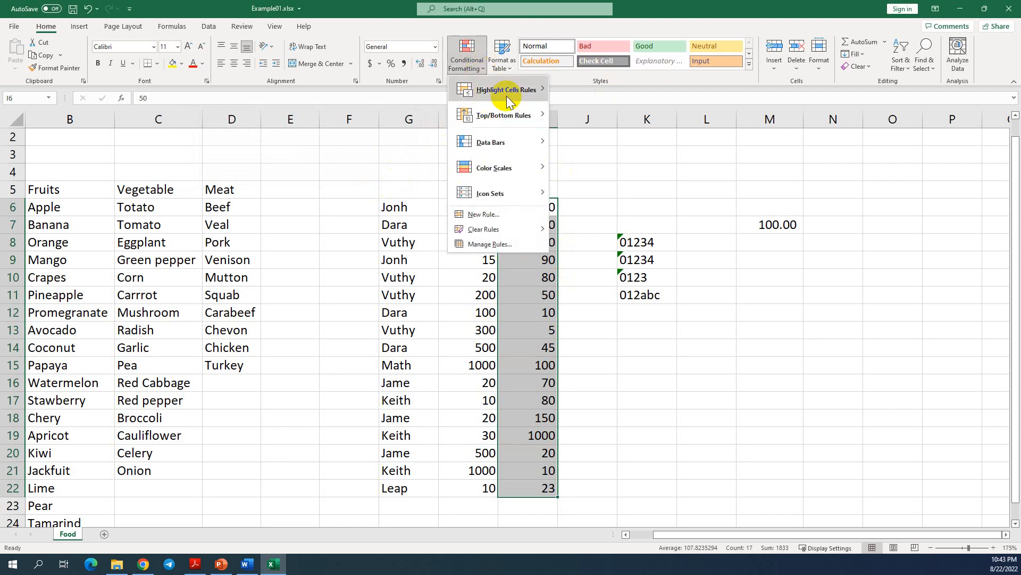
mouse_move(492, 89)
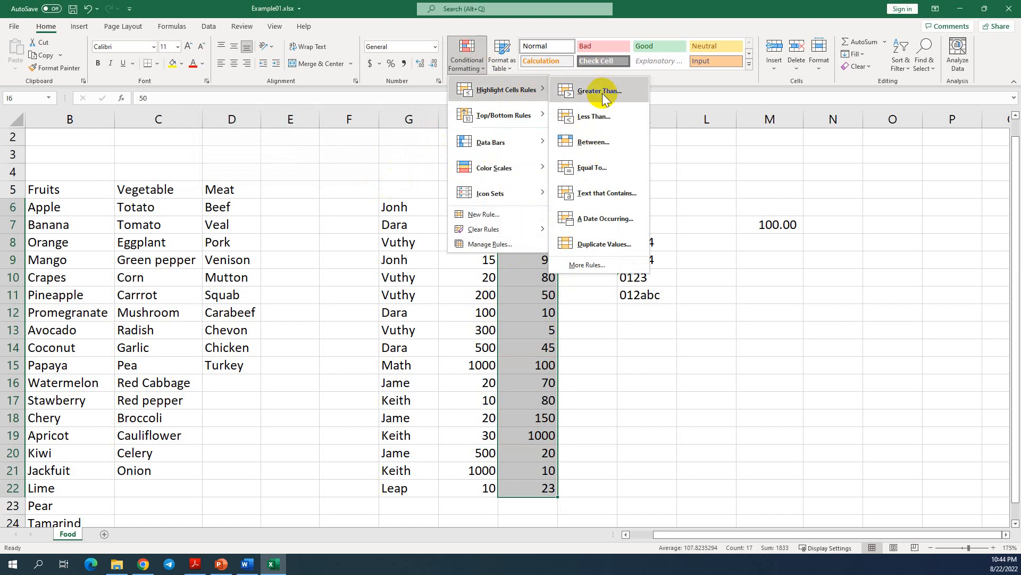
left_click(610, 117)
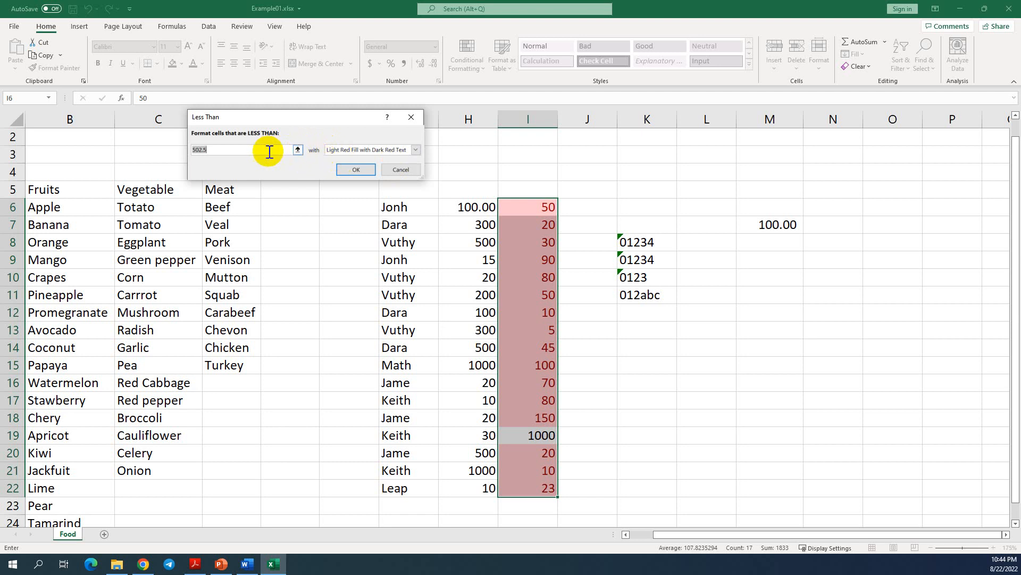
left_click(248, 150)
left_click_drag(256, 151, 191, 151)
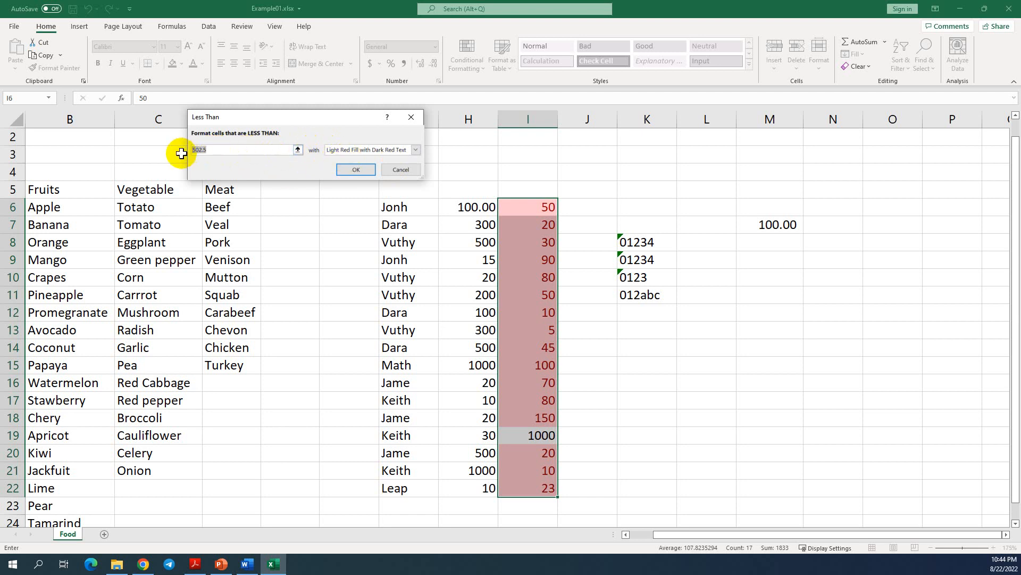
type("20")
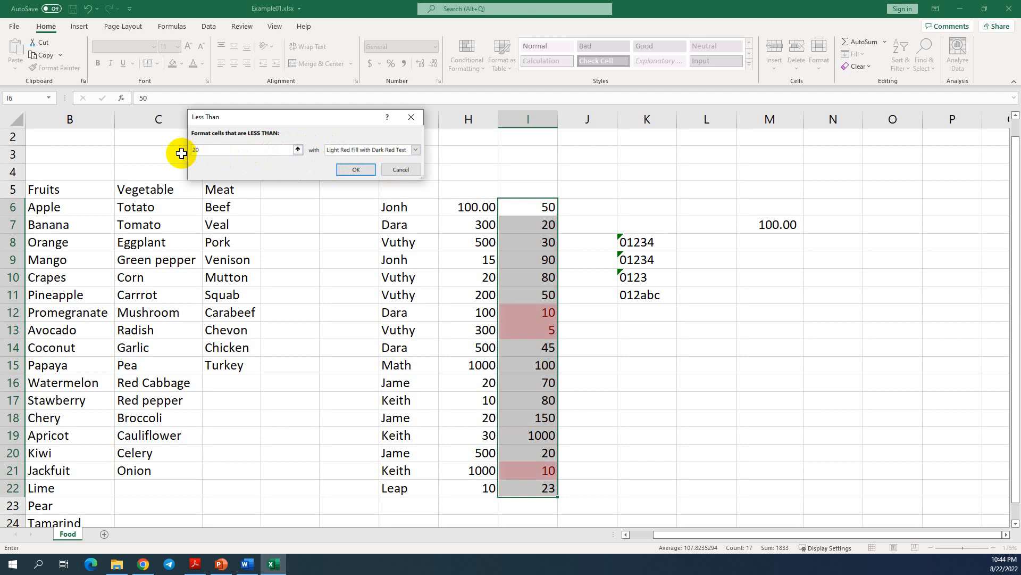
type("0")
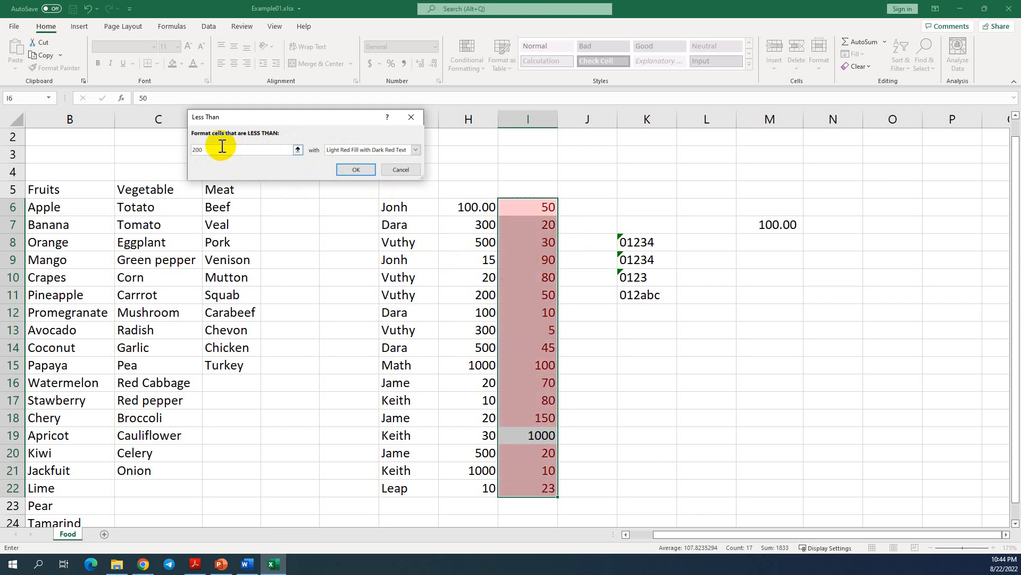
- Set the Less Than threshold to 20 and apply the rule with Light Red Fill with Dark Red Text
left_click_drag(221, 146, 178, 154)
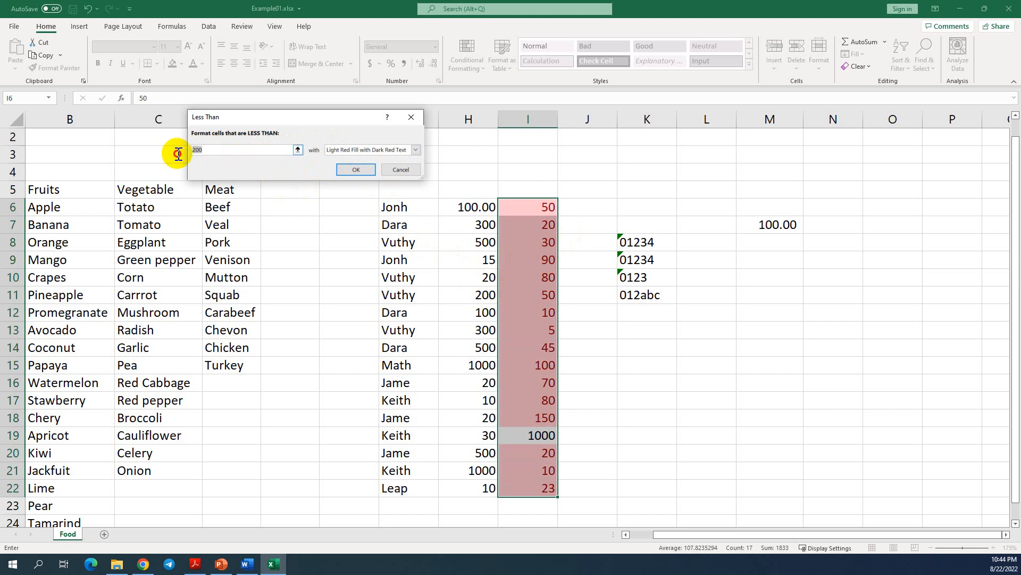
type("20")
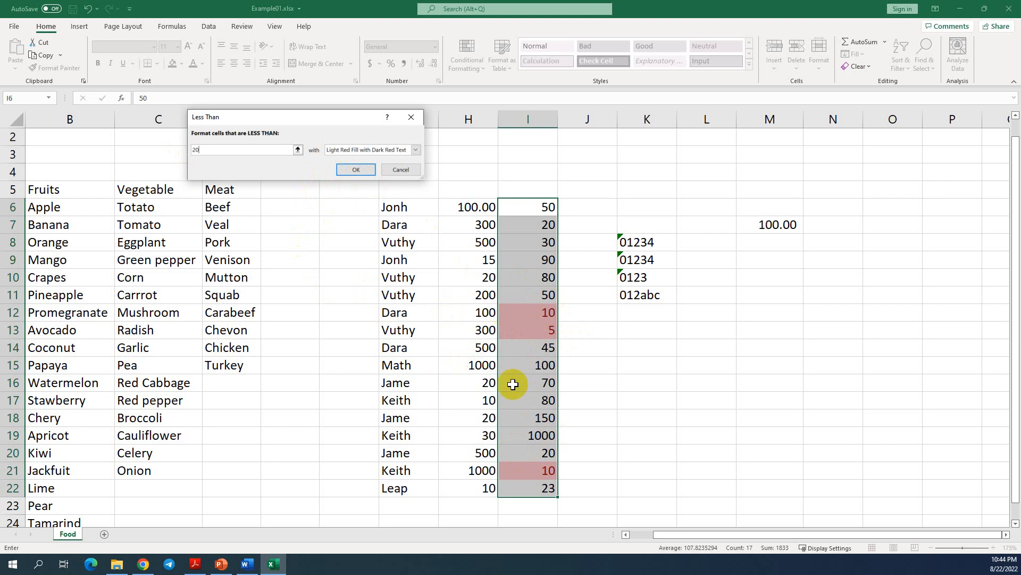
left_click(356, 172)
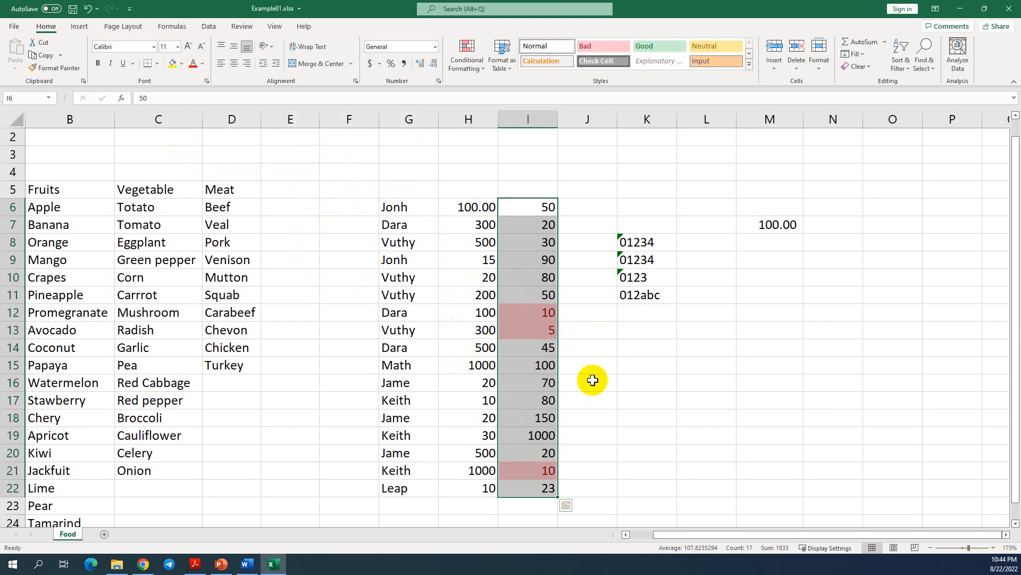
left_click(590, 379)
left_click(528, 209)
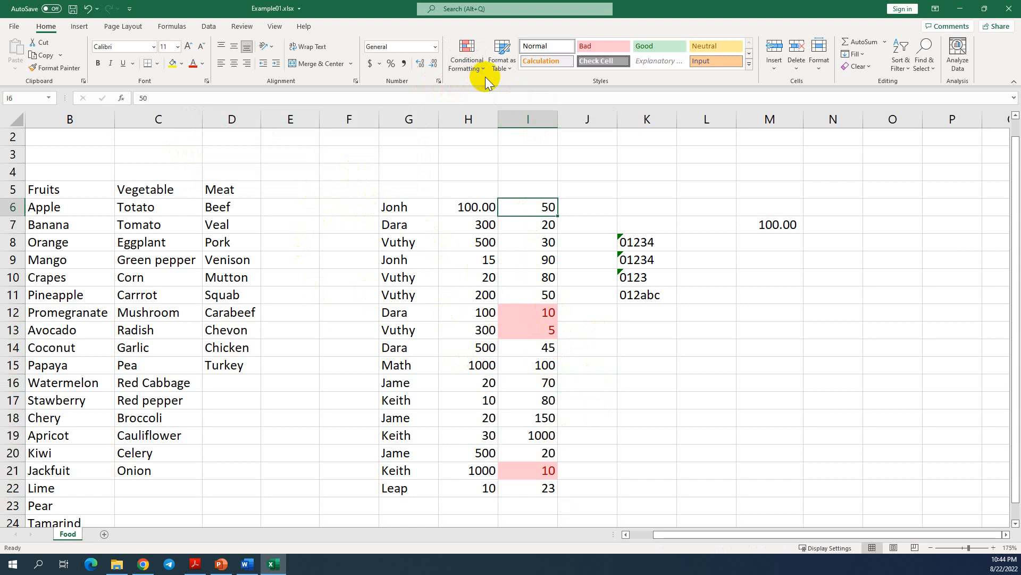
left_click(534, 330)
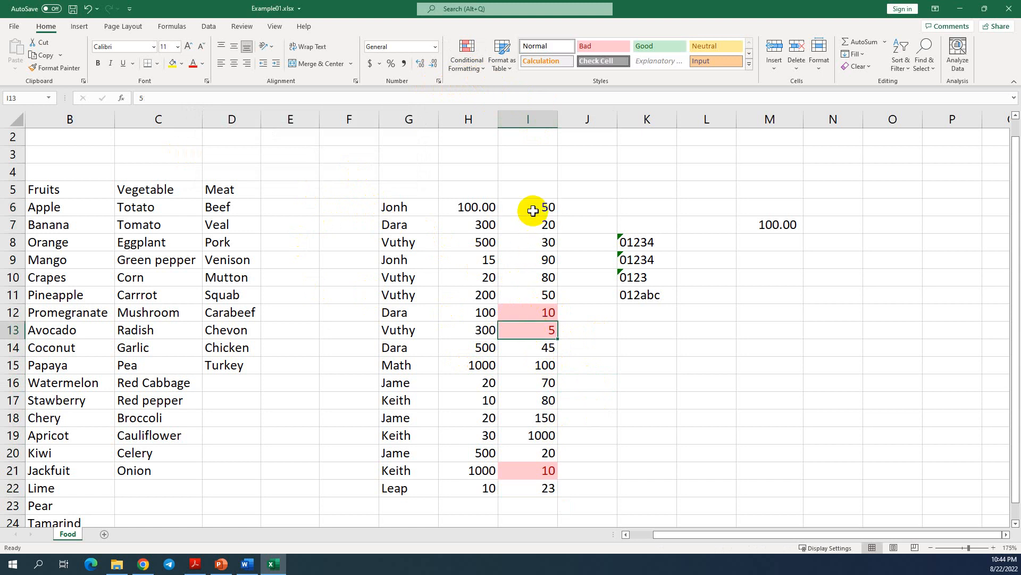
left_click_drag(532, 209, 523, 485)
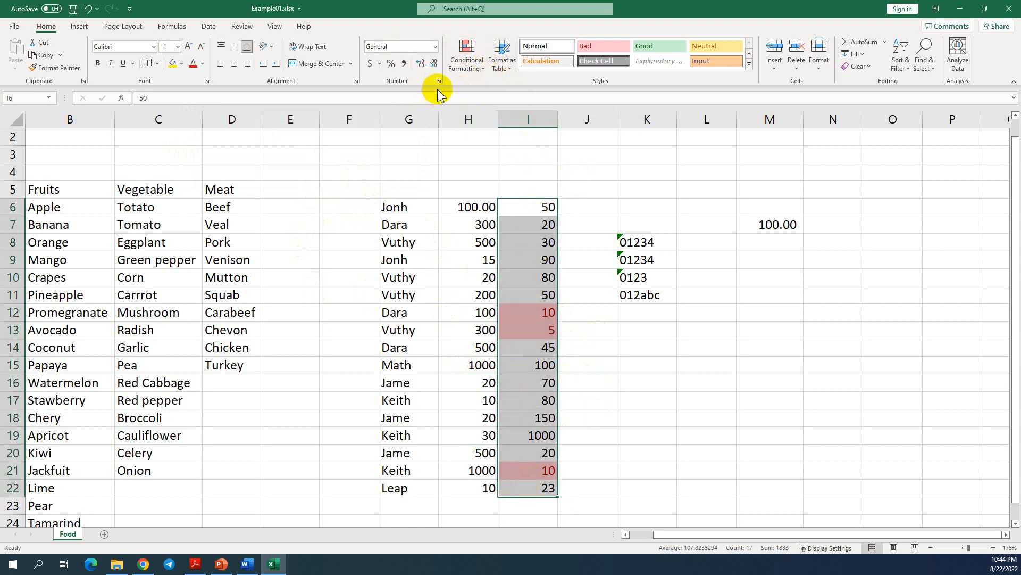
left_click(547, 225)
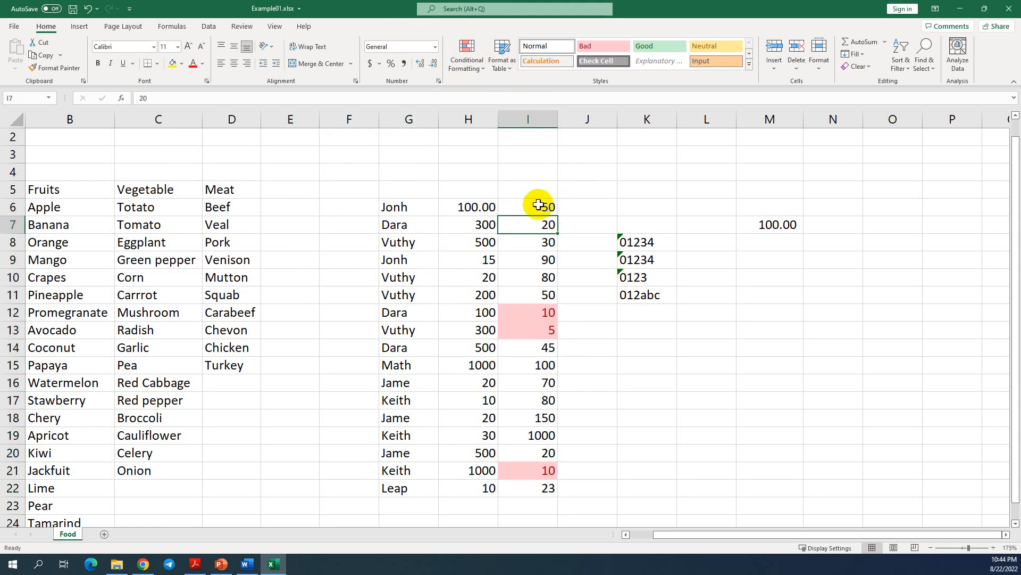
left_click_drag(536, 202, 537, 482)
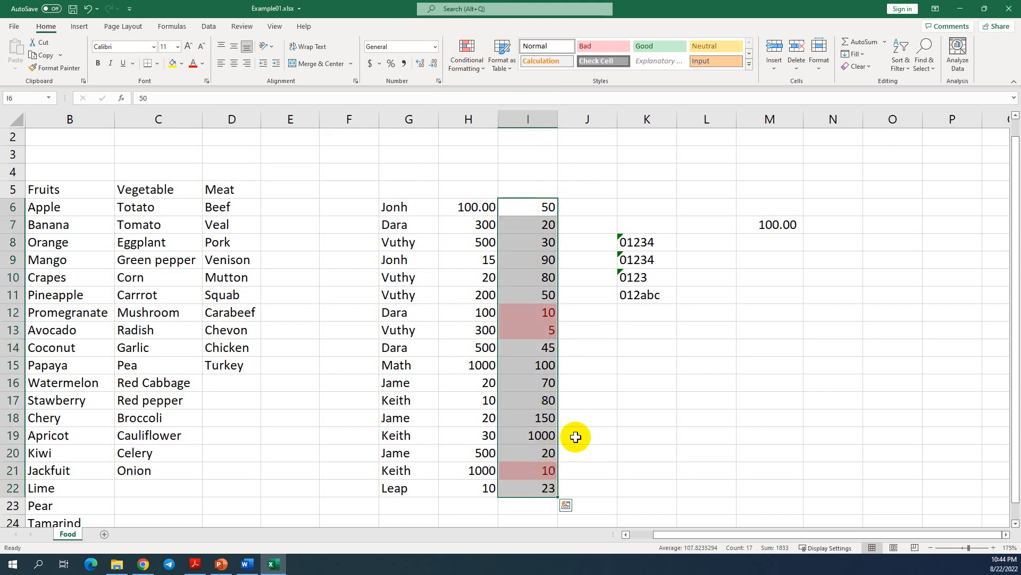
left_click_drag(577, 435, 578, 419)
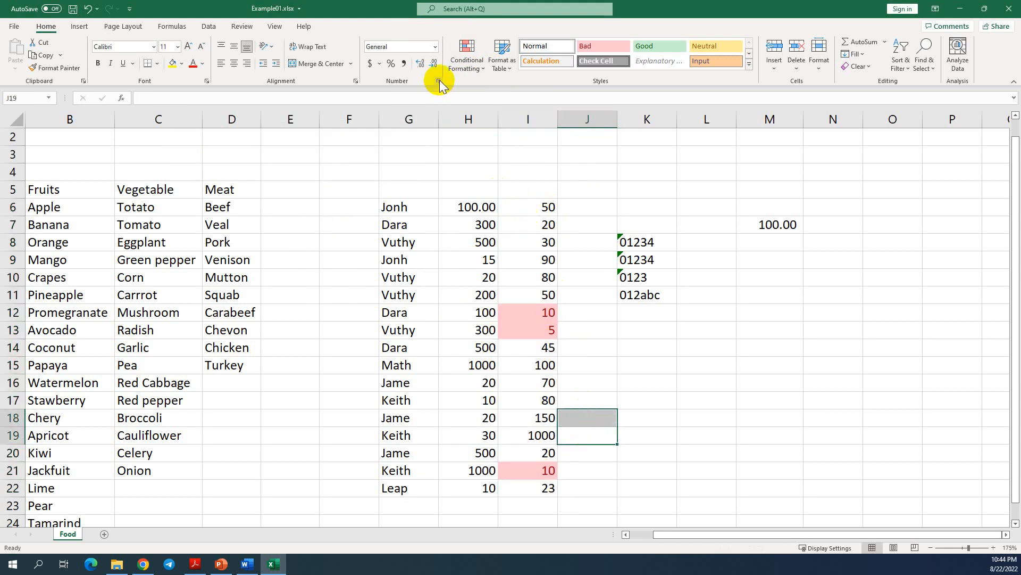
- Check the Conditional Formatting Rules Manager for rules on the selected J18:J19 cells, then close it
left_click(468, 63)
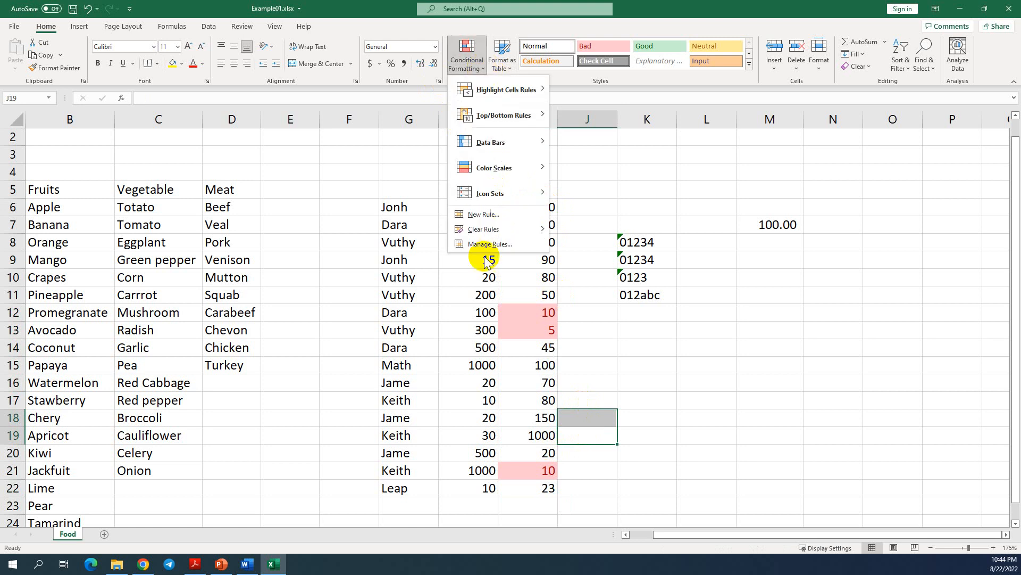
left_click(490, 243)
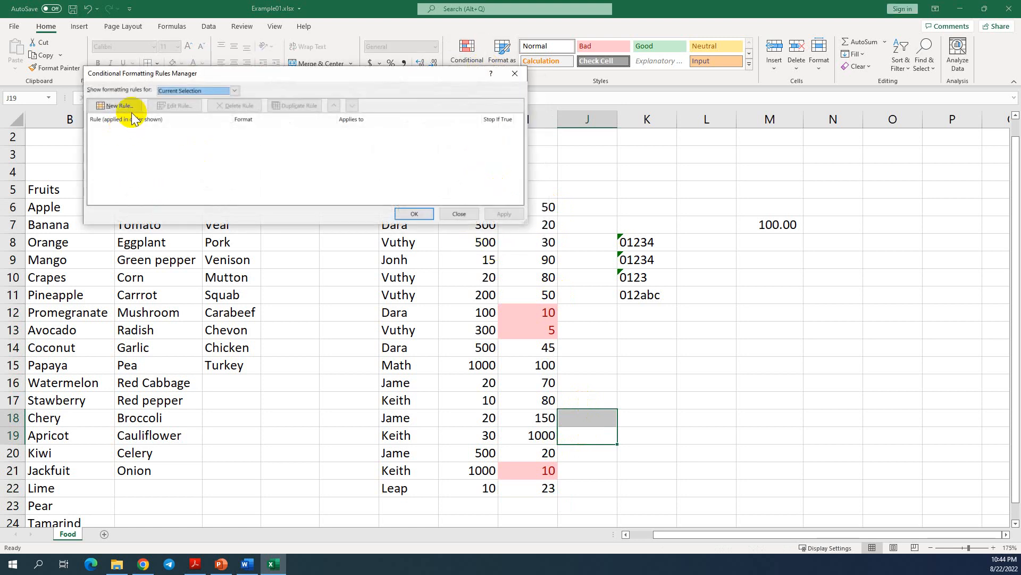
left_click(125, 118)
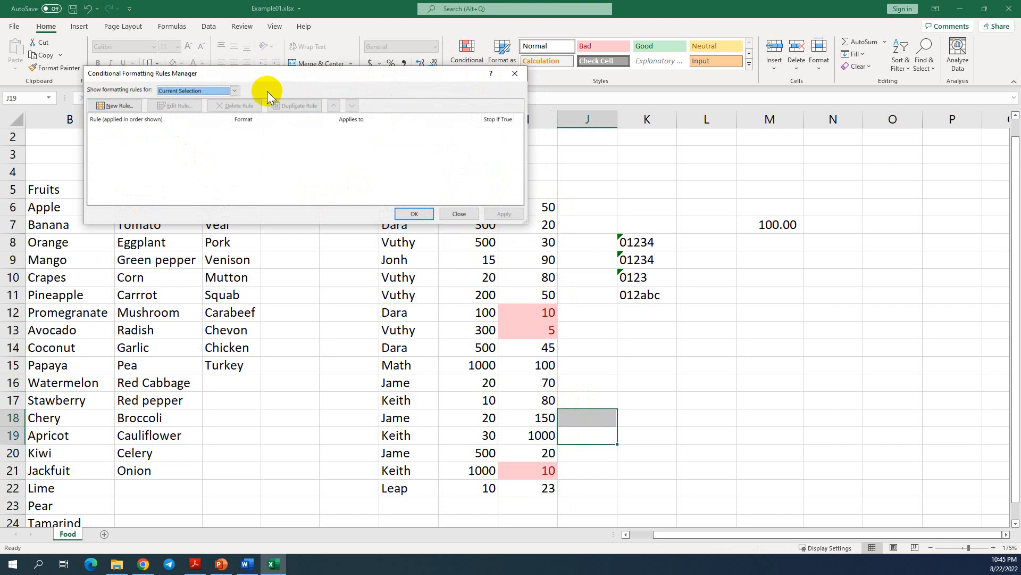
left_click(514, 74)
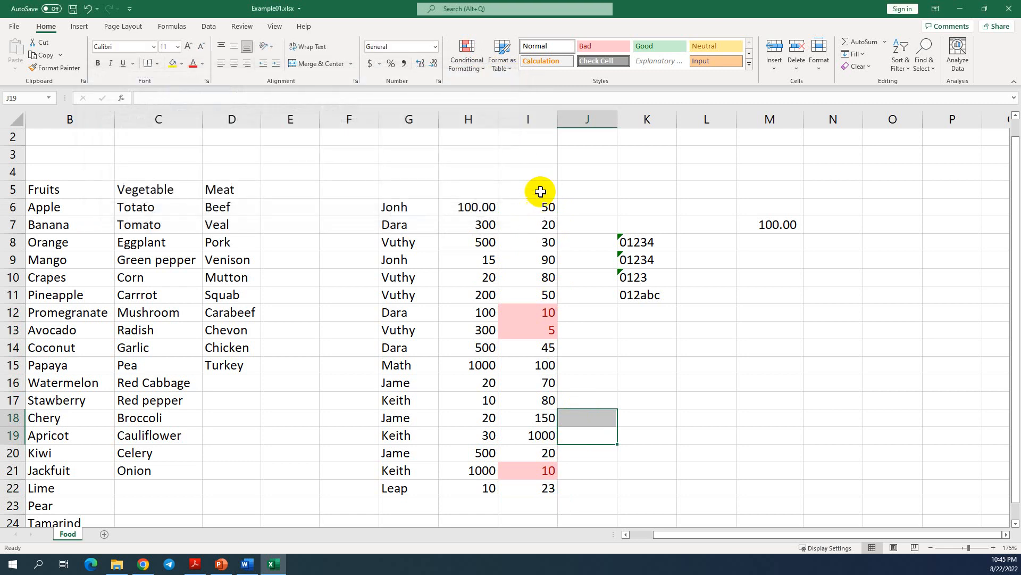
- Show the conditional formatting rules for I6:I22 in the Rules Manager and select the less-than-20 rule
left_click_drag(527, 209, 545, 487)
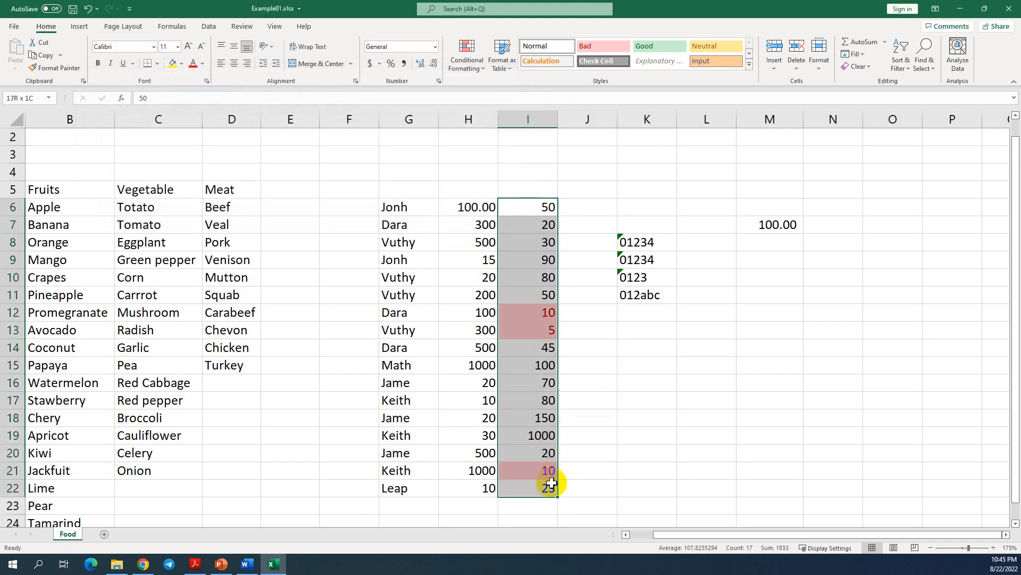
left_click(477, 74)
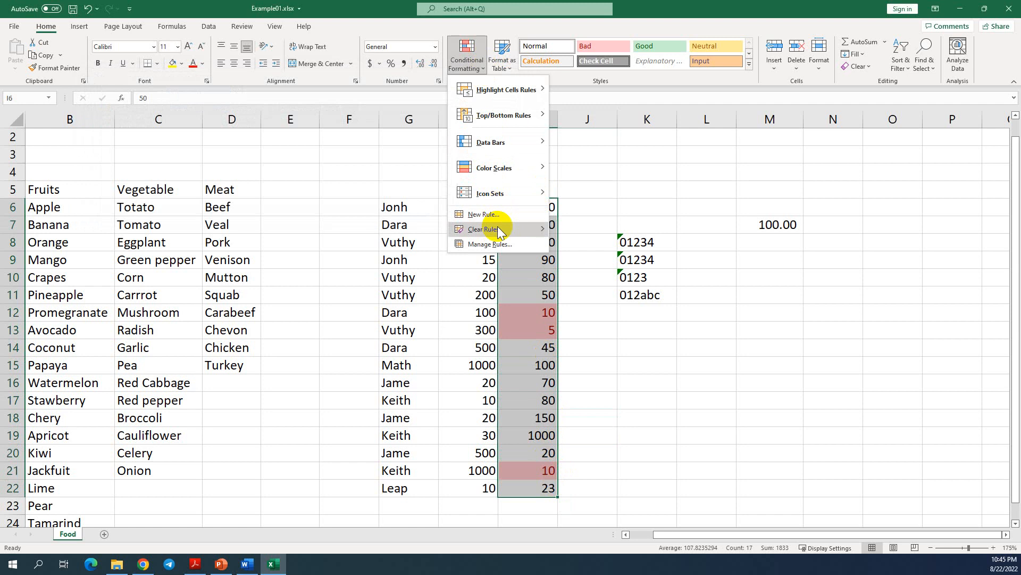
left_click(494, 243)
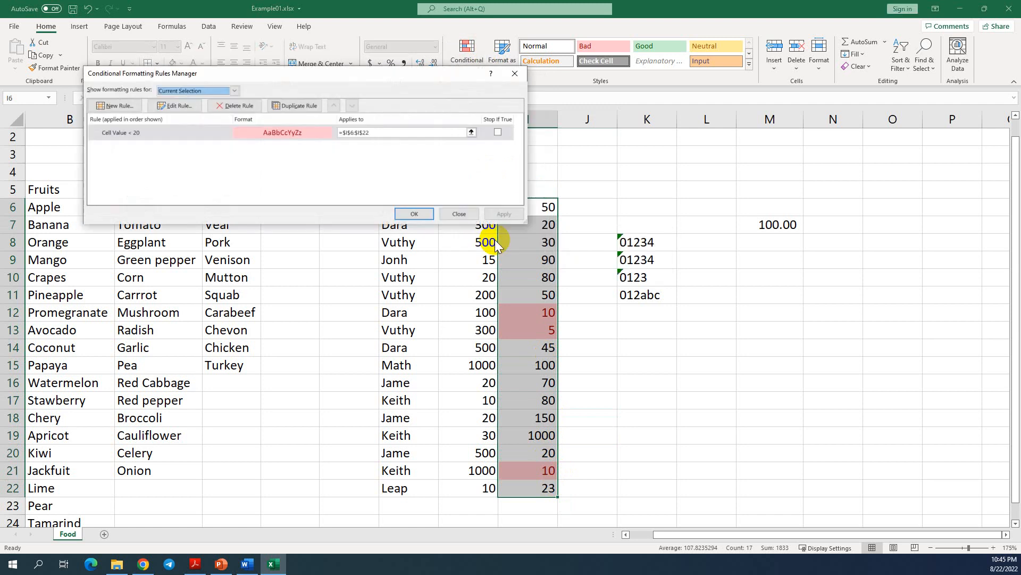
left_click(130, 137)
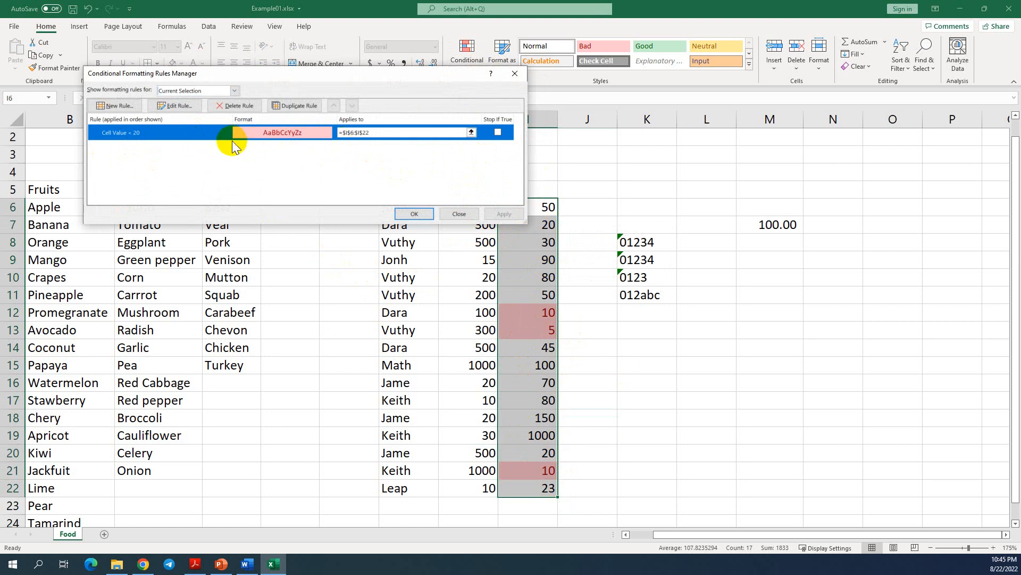
- Open the less-than-20 rule for editing, examine its condition and value, then cancel the edit
double_click(173, 135)
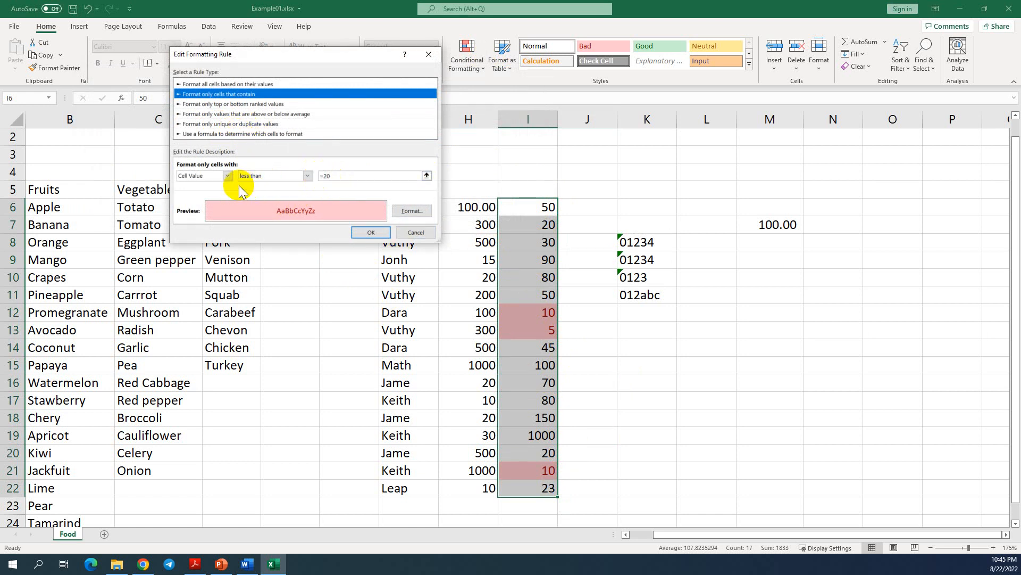
left_click(331, 177)
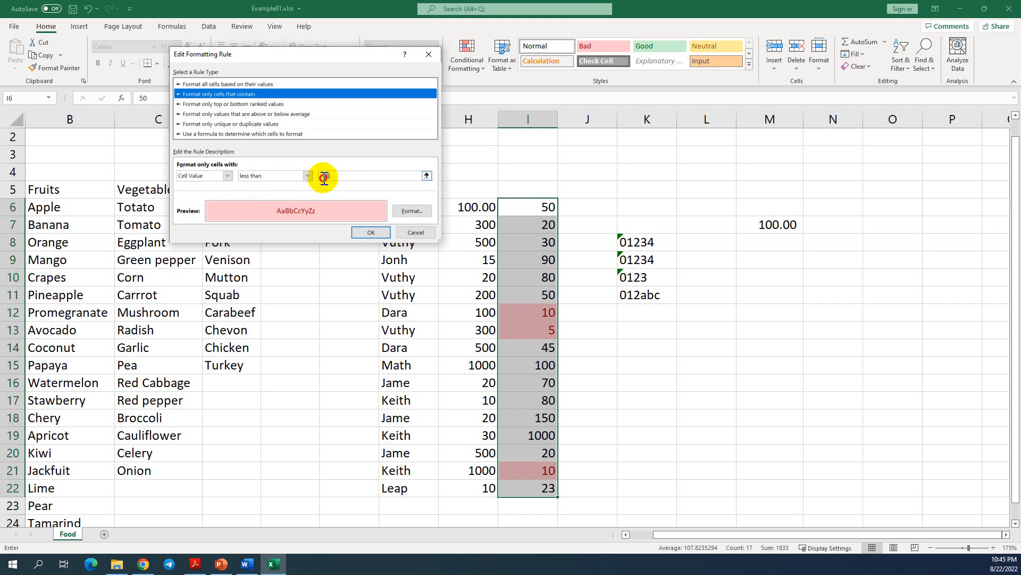
left_click_drag(324, 177, 337, 199)
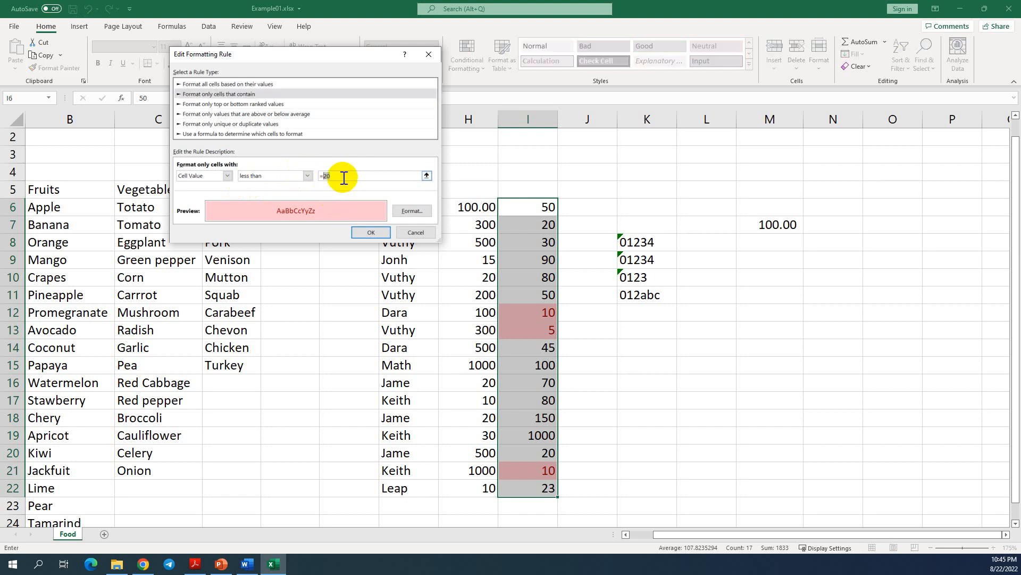
double_click(333, 178)
left_click(406, 234)
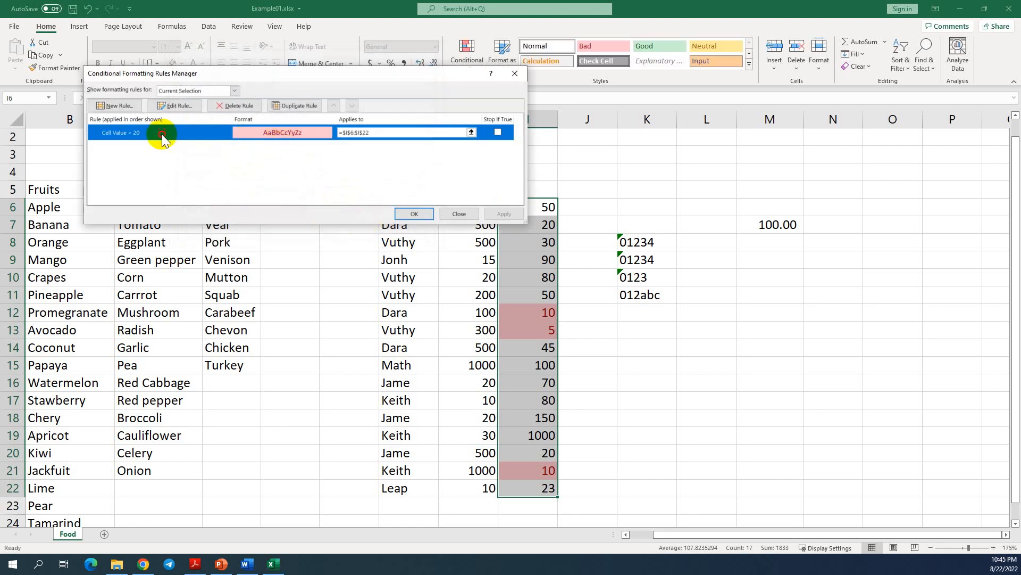
- Delete the less-than-20 rule from I6:I22 and apply the change
left_click(240, 107)
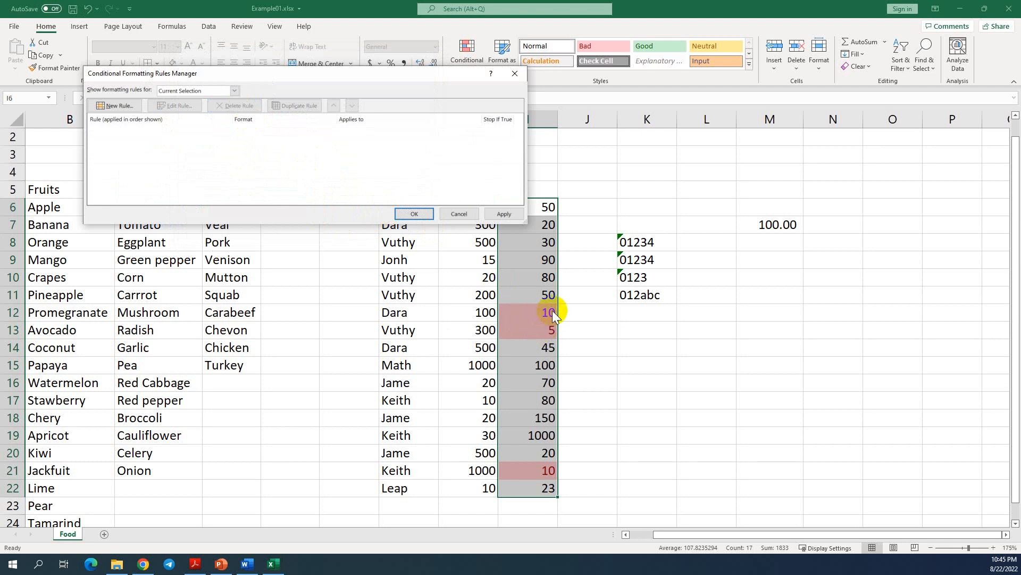
left_click(410, 213)
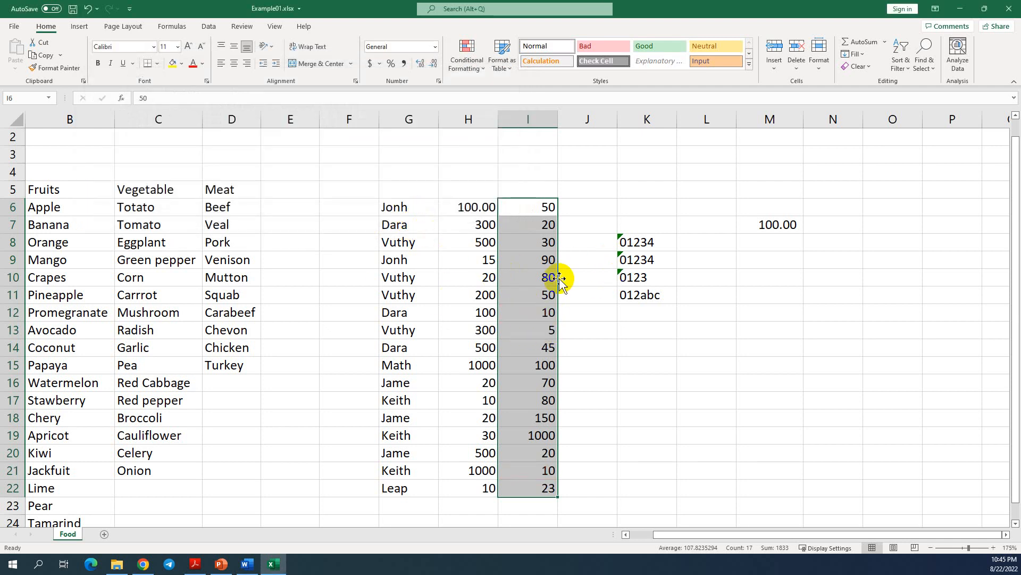
left_click(539, 243)
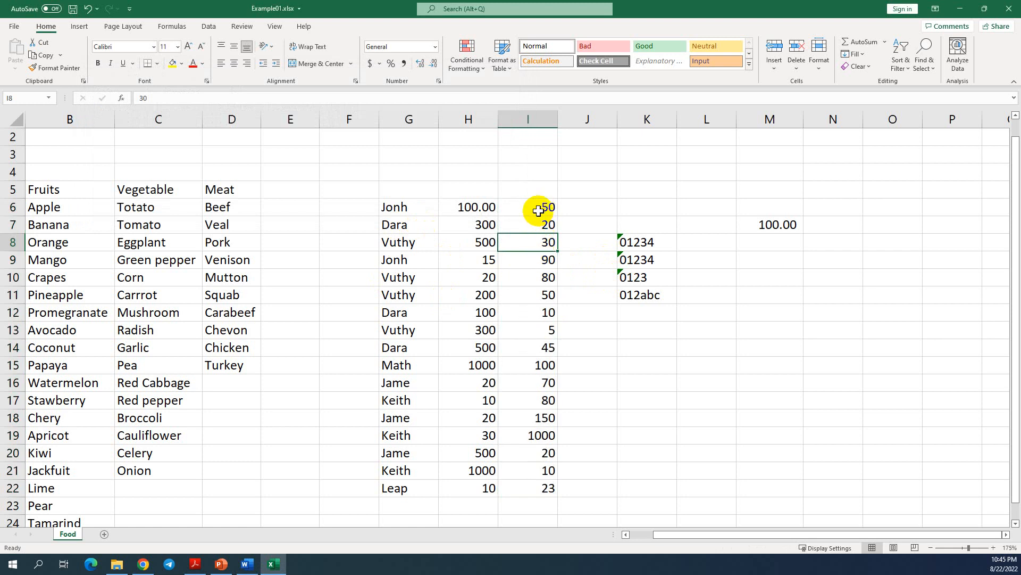
- Preview a Duplicate Values highlight rule on I6:I22 with Light Red Fill with Dark Red Text, then cancel it
left_click_drag(539, 211, 535, 488)
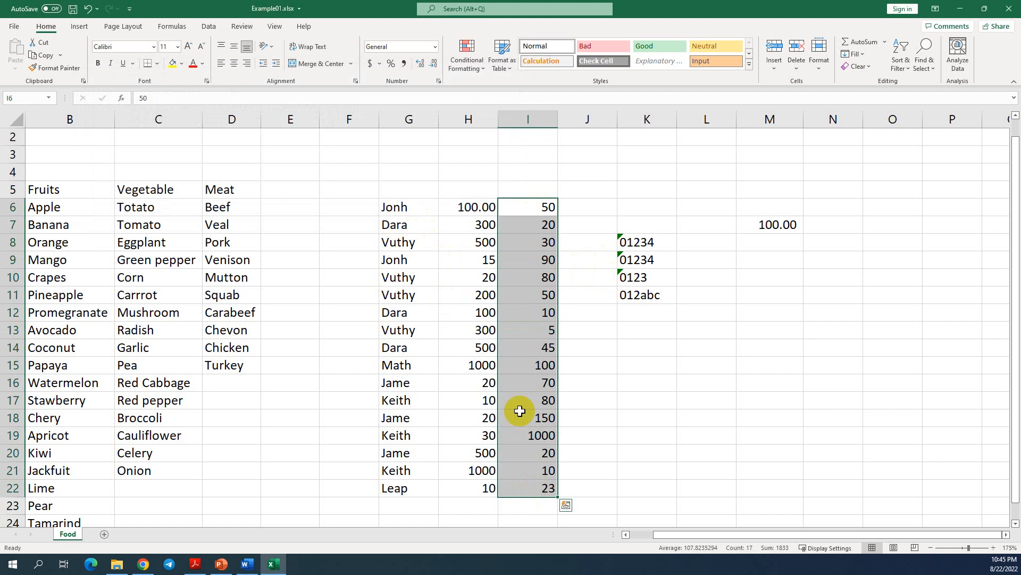
left_click(481, 69)
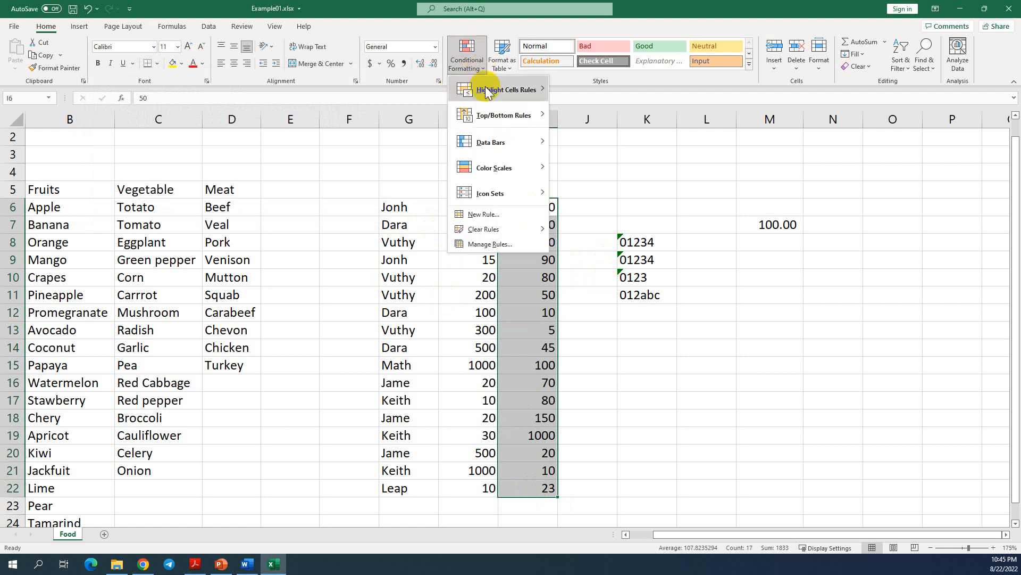
mouse_move(488, 91)
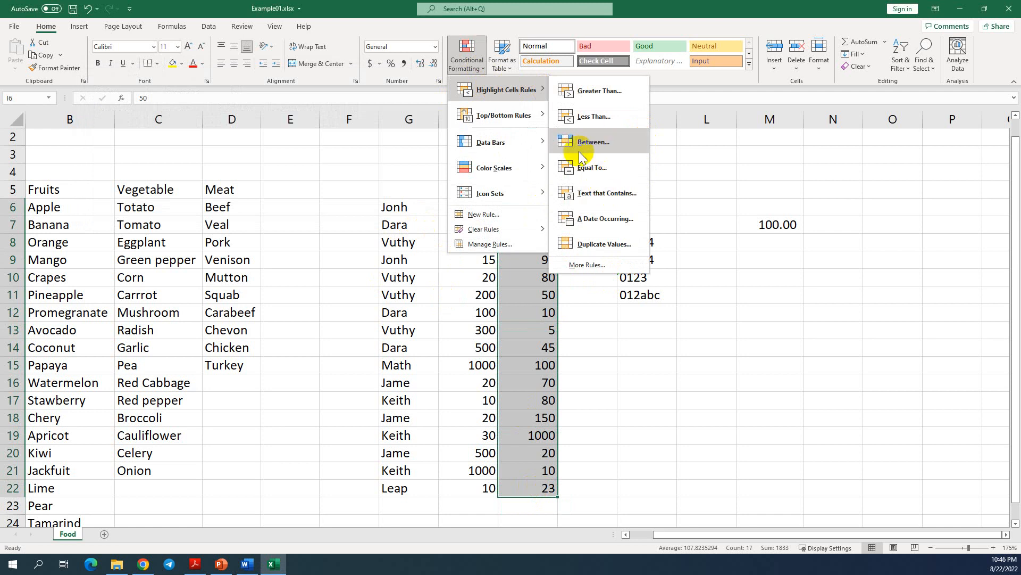
left_click(598, 244)
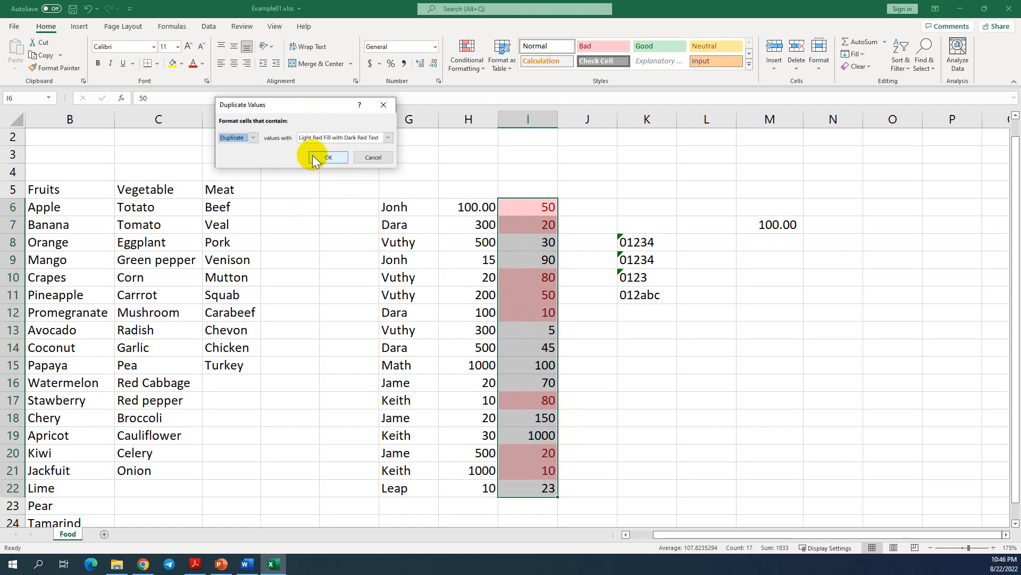
left_click(375, 158)
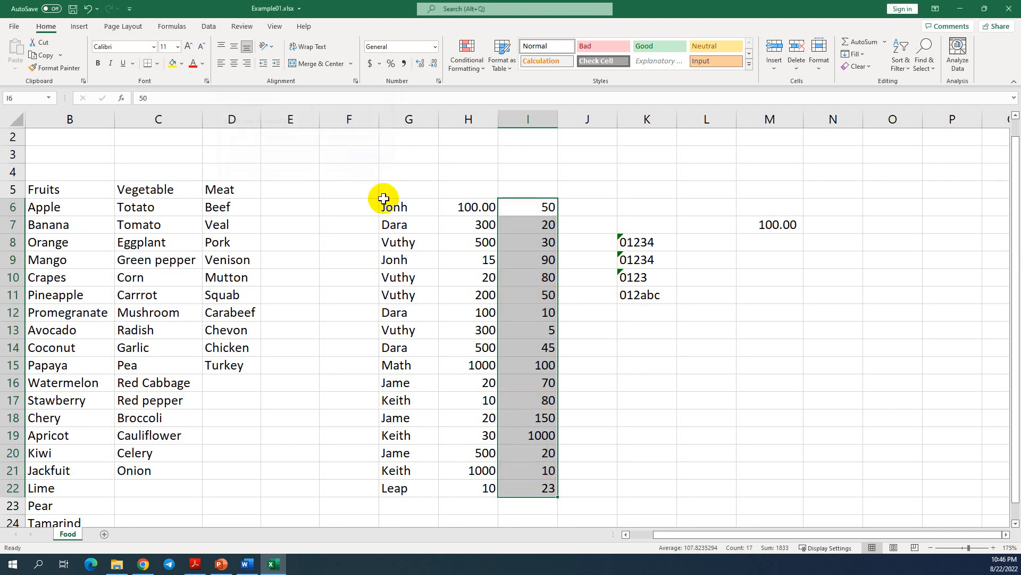
- Preview a Duplicate Values highlight rule on G6:G22 with Light Red Fill with Dark Red Text, then cancel it
left_click_drag(394, 210, 411, 485)
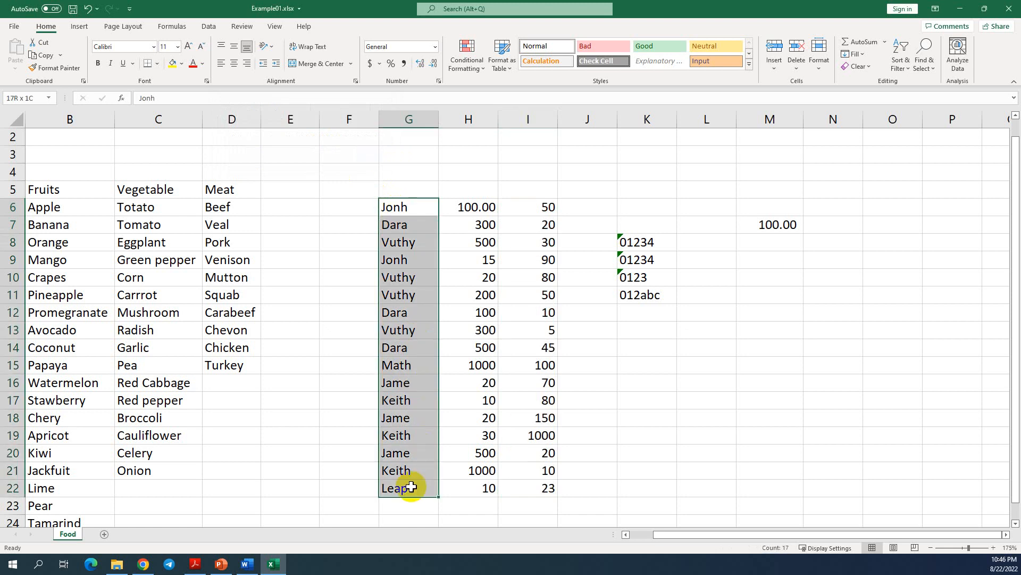
left_click_drag(411, 485, 412, 486)
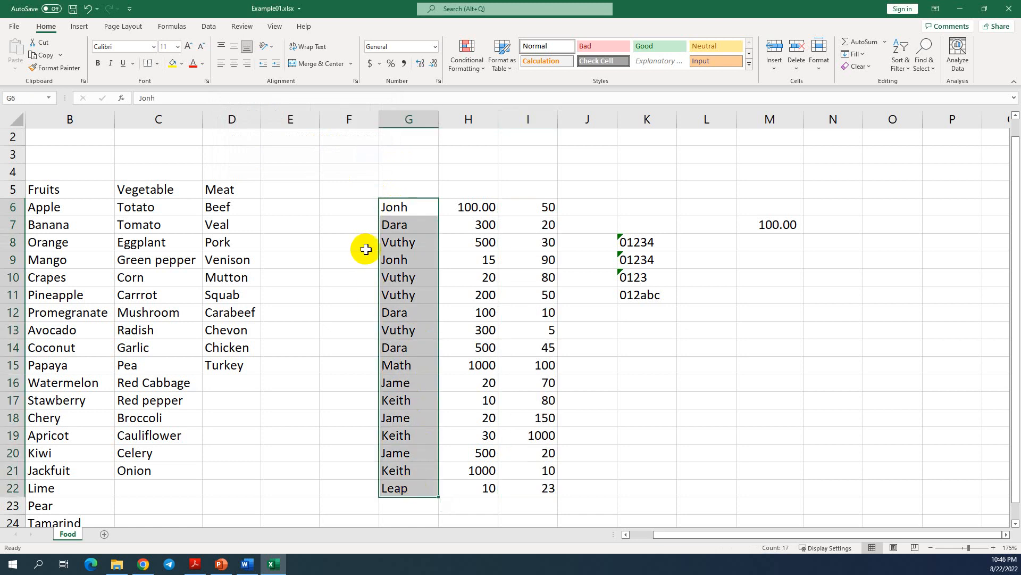
left_click(478, 65)
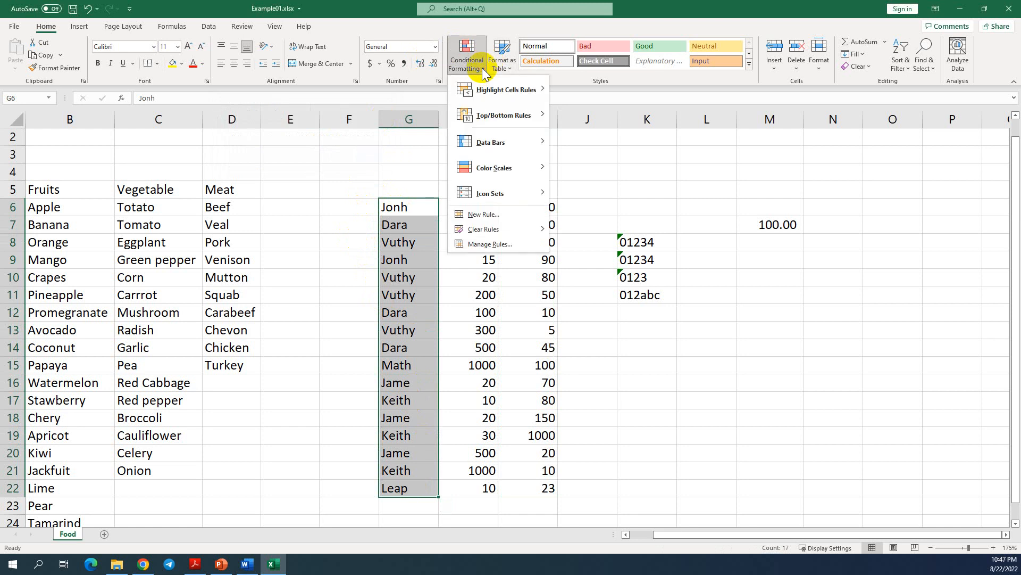
mouse_move(505, 92)
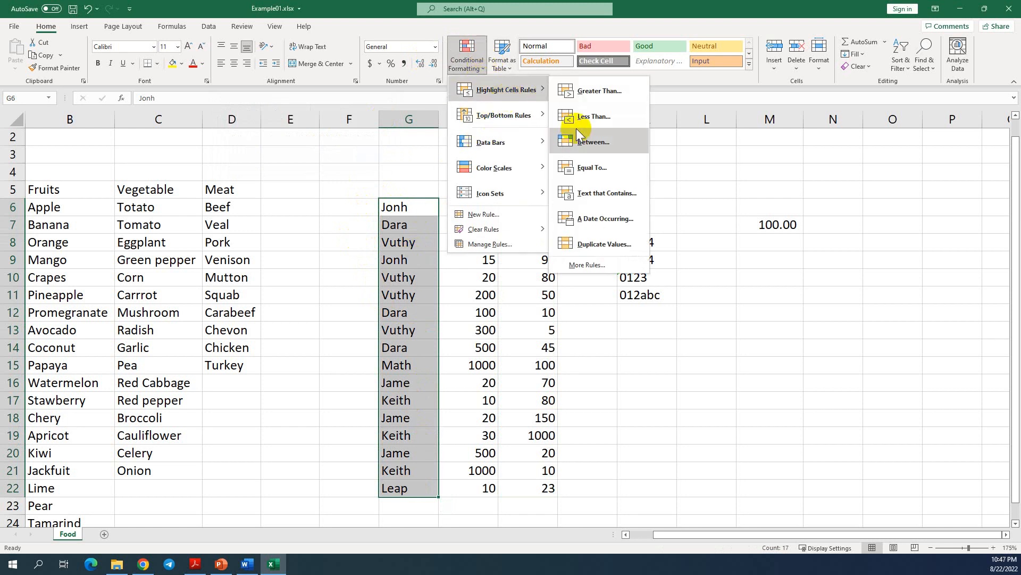
left_click(601, 245)
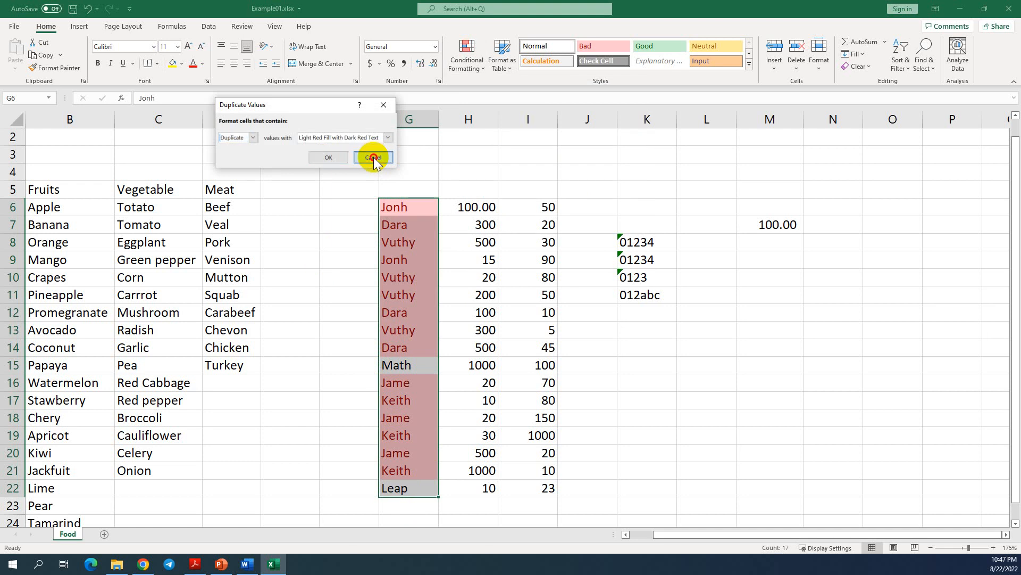
left_click(373, 157)
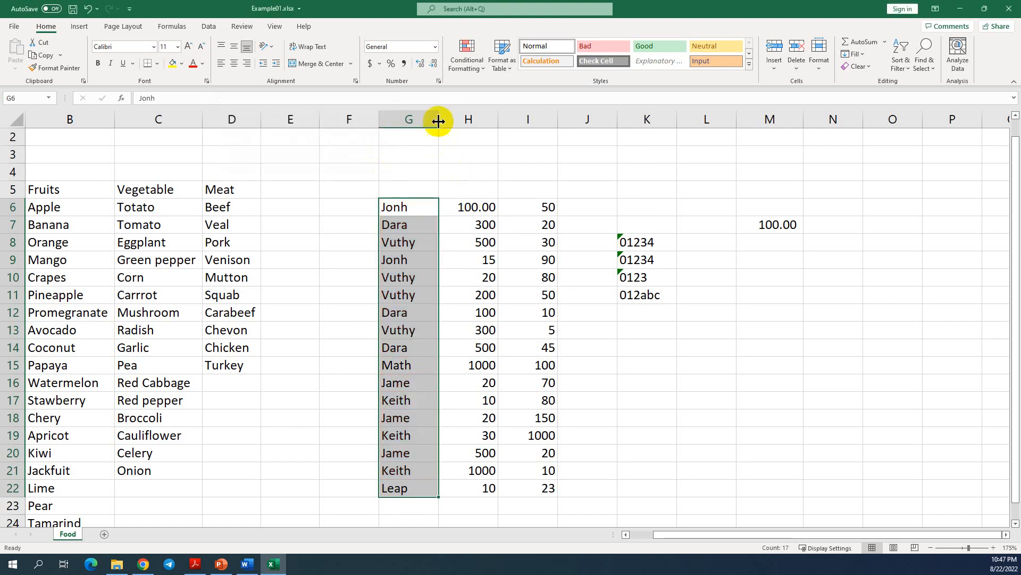
- Preview a Top 10 Items rule on I6:I21 with the rank set to 3 and then 2, then cancel it
left_click(492, 202)
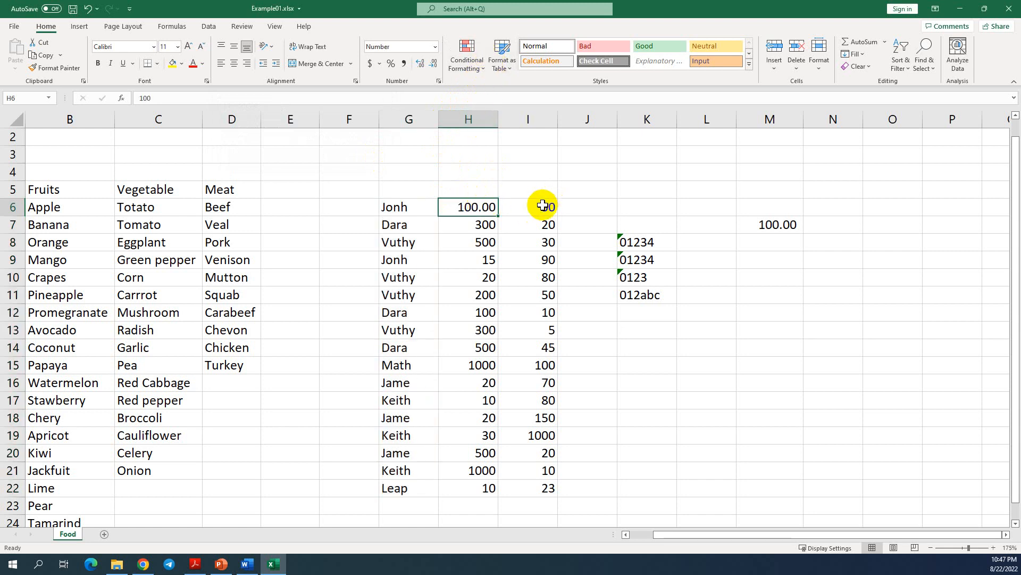
left_click_drag(540, 205, 542, 472)
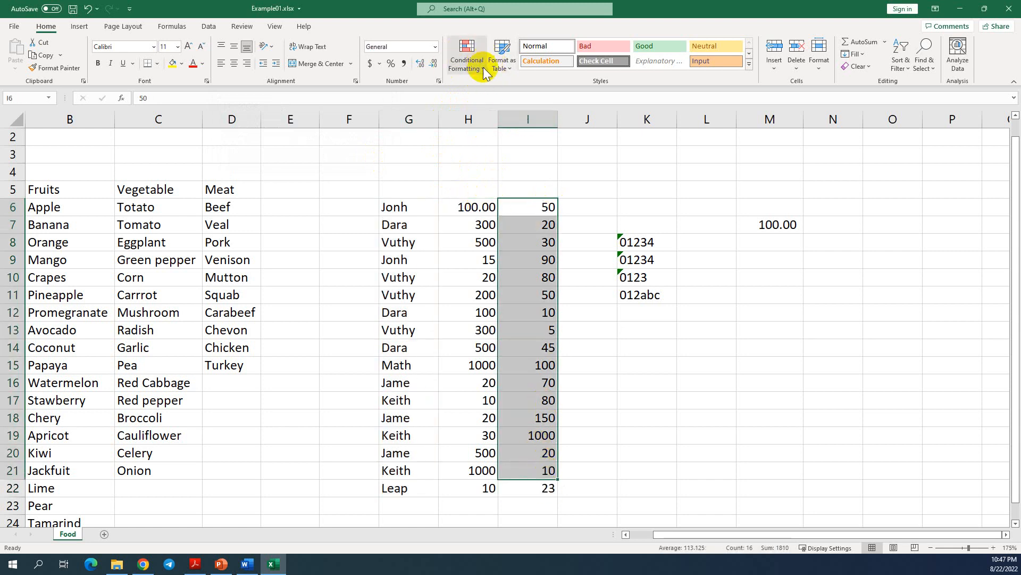
left_click(484, 68)
mouse_move(495, 110)
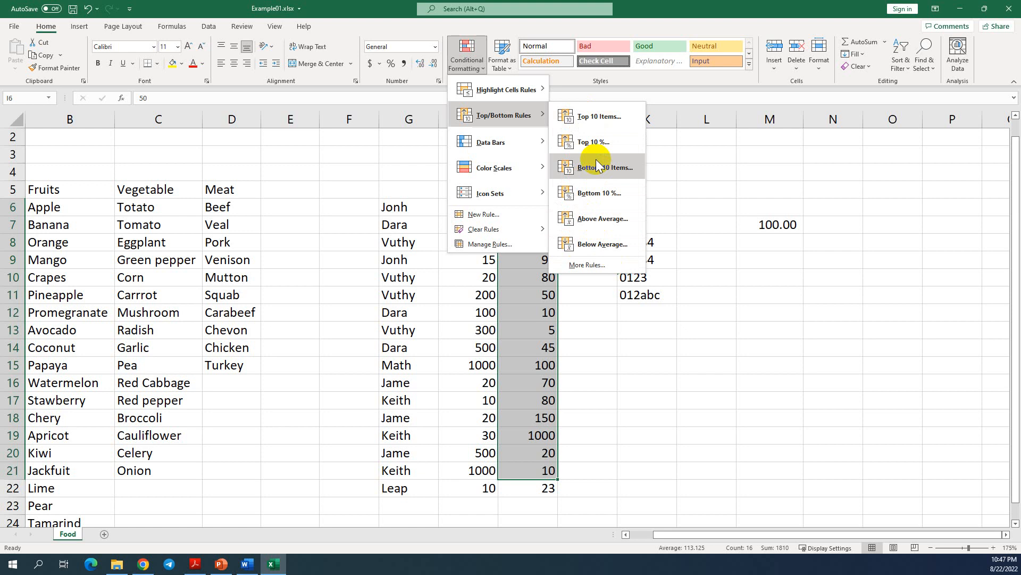
left_click(578, 121)
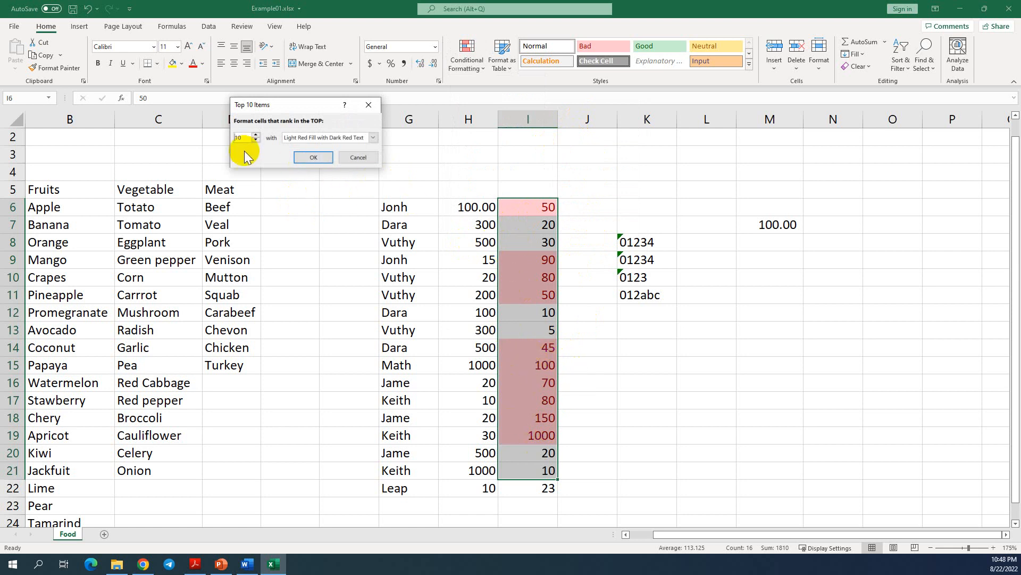
left_click_drag(245, 139, 231, 147)
type("3")
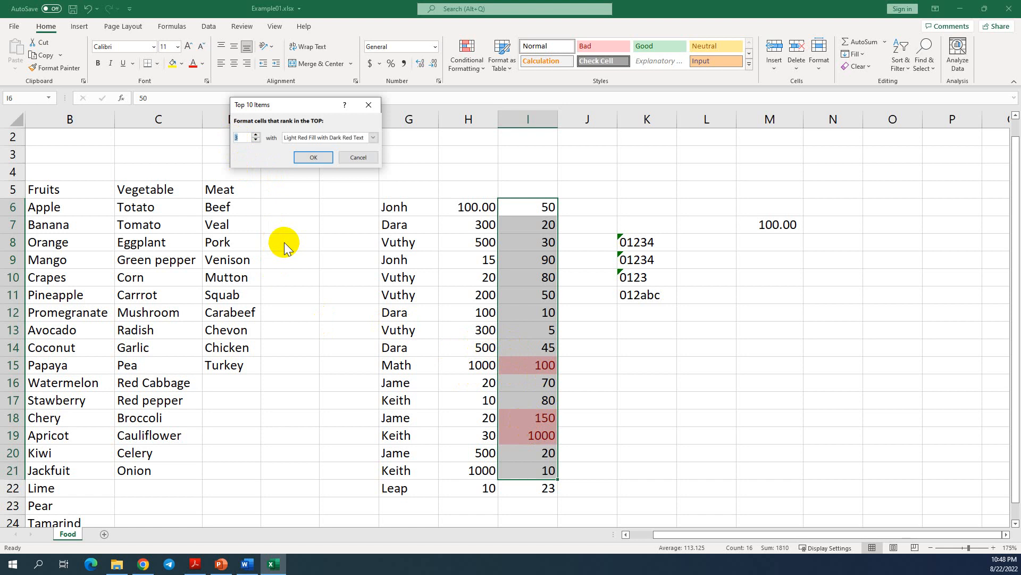
type("2")
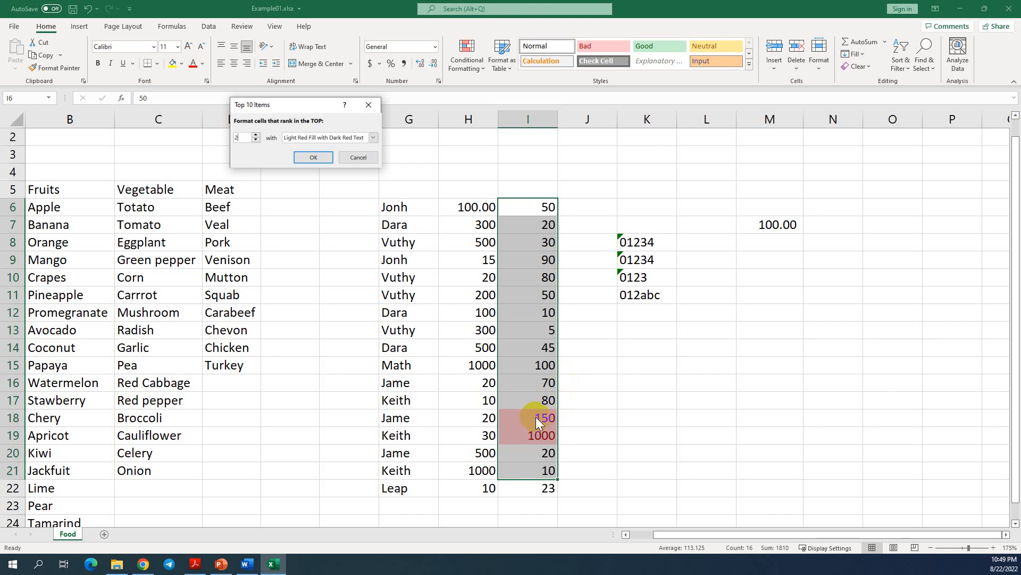
left_click(357, 158)
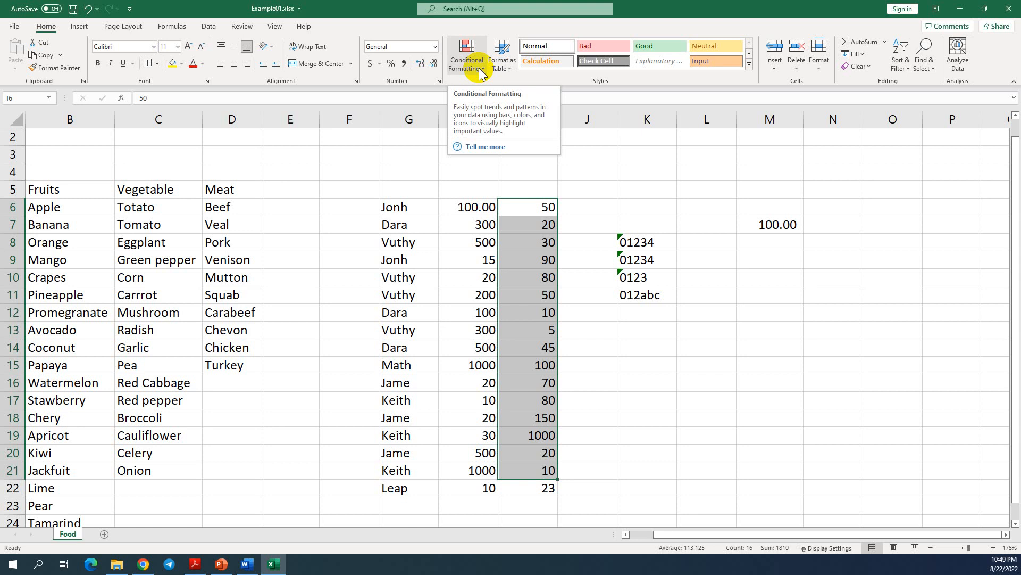
left_click(479, 68)
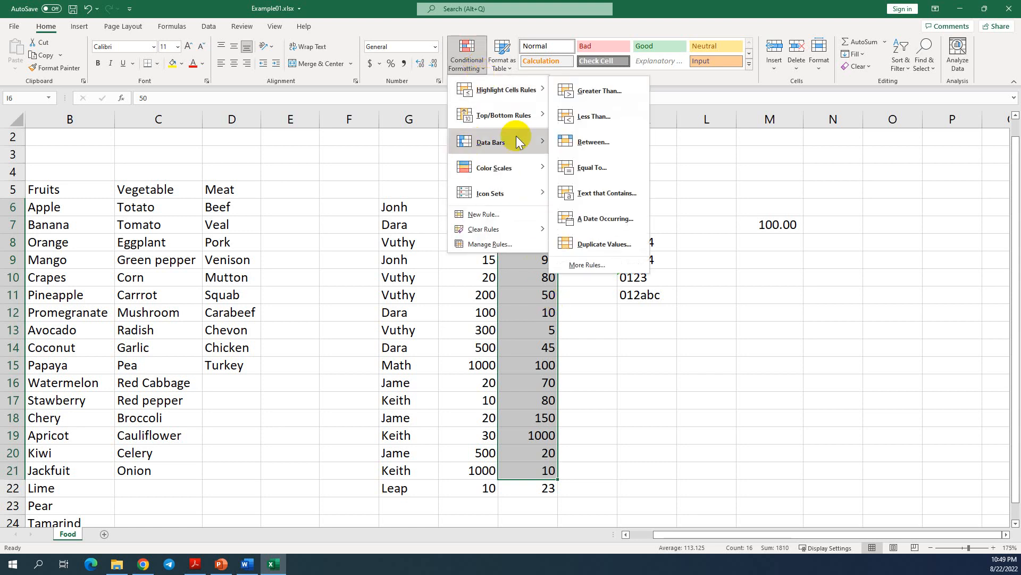
mouse_move(524, 115)
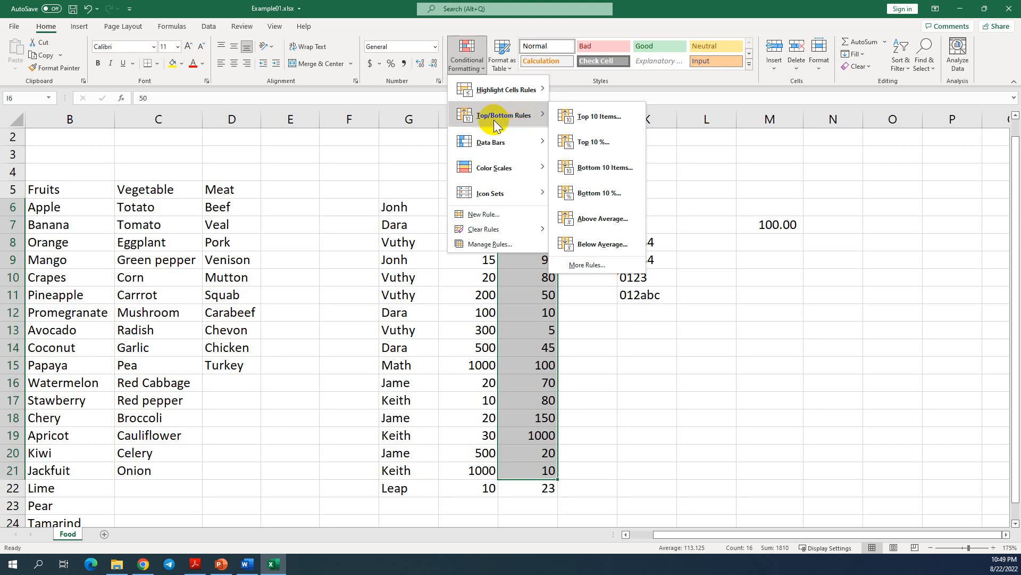
mouse_move(477, 151)
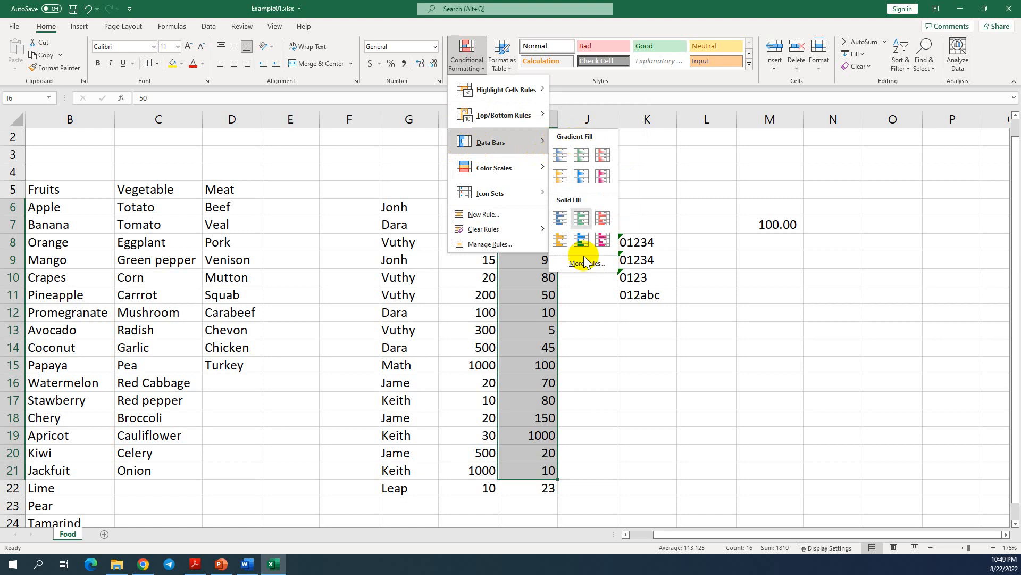
left_click(649, 434)
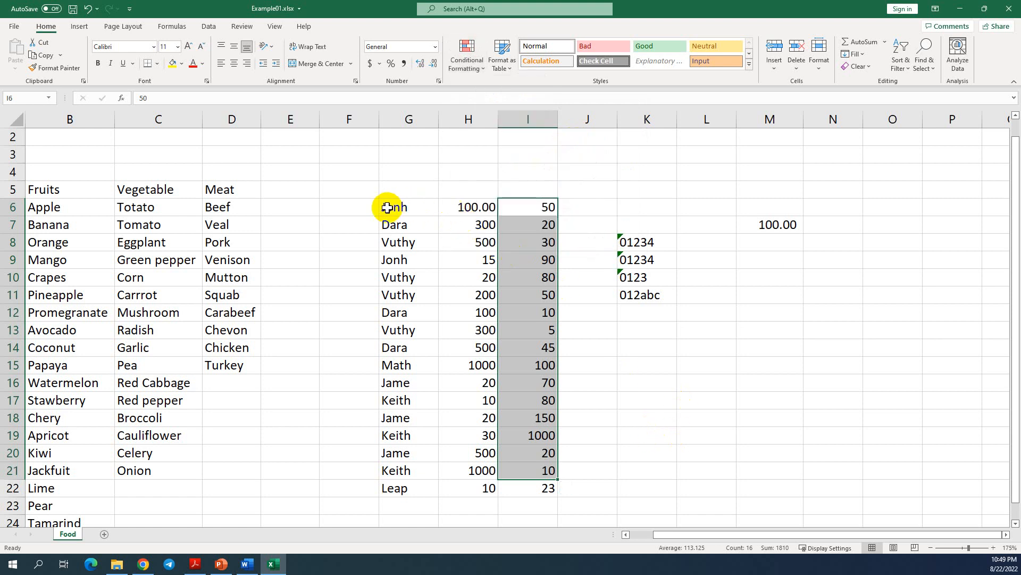
- Preview the solid Red Data Bar on G6:I22, examine the custom data bar rule settings, and close them without applying
left_click_drag(392, 206, 542, 488)
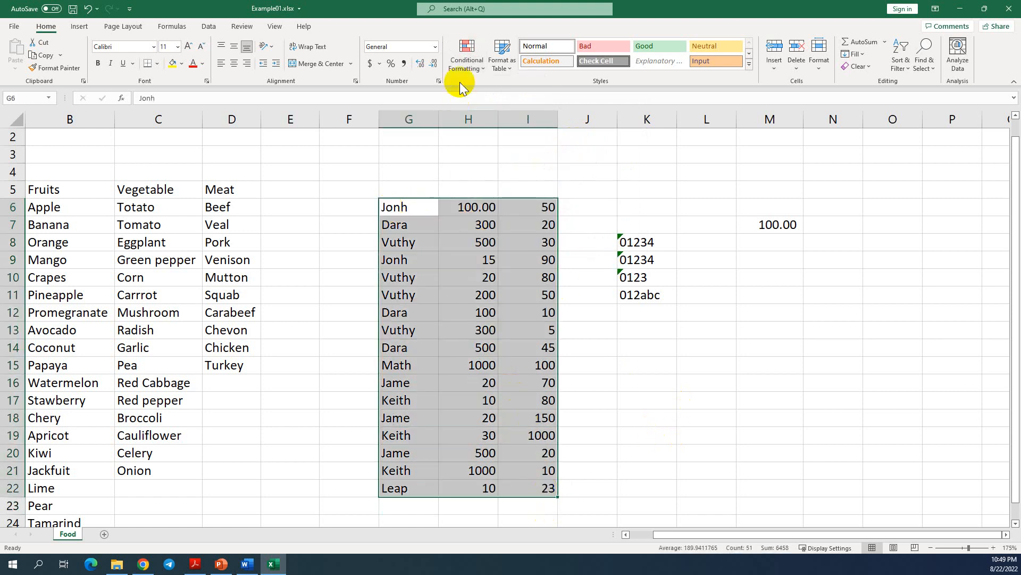
left_click(476, 70)
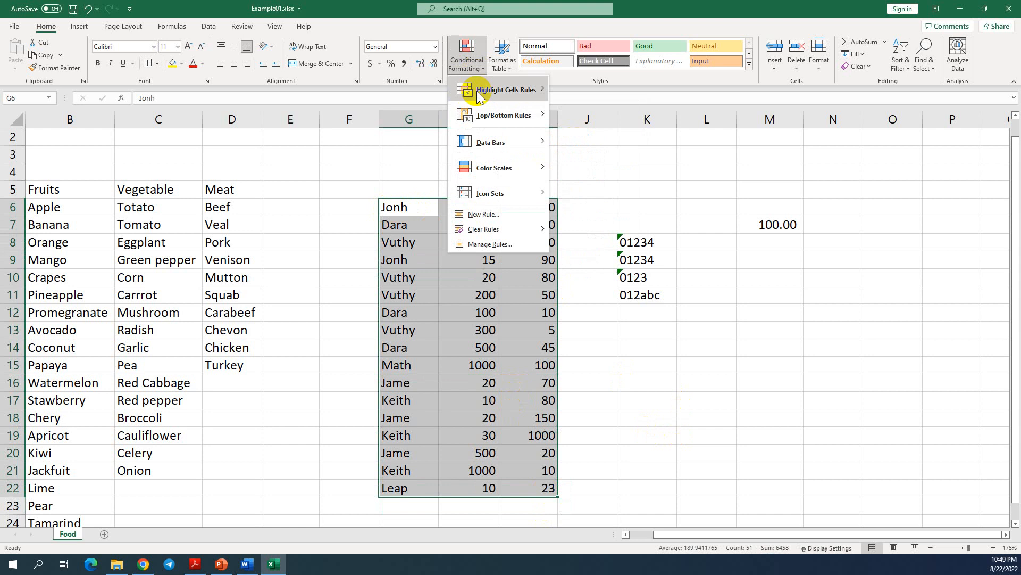
mouse_move(485, 148)
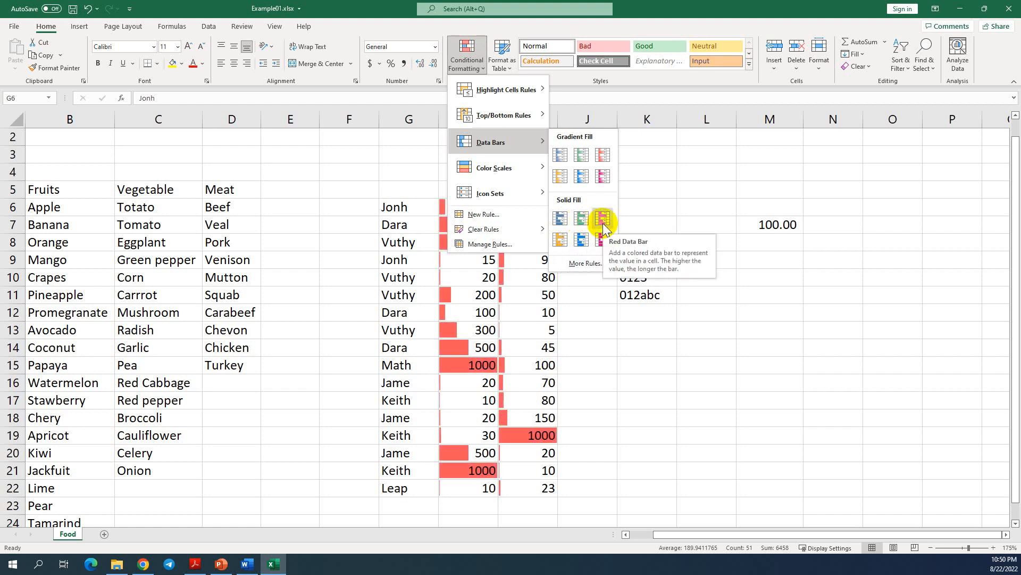
left_click(580, 265)
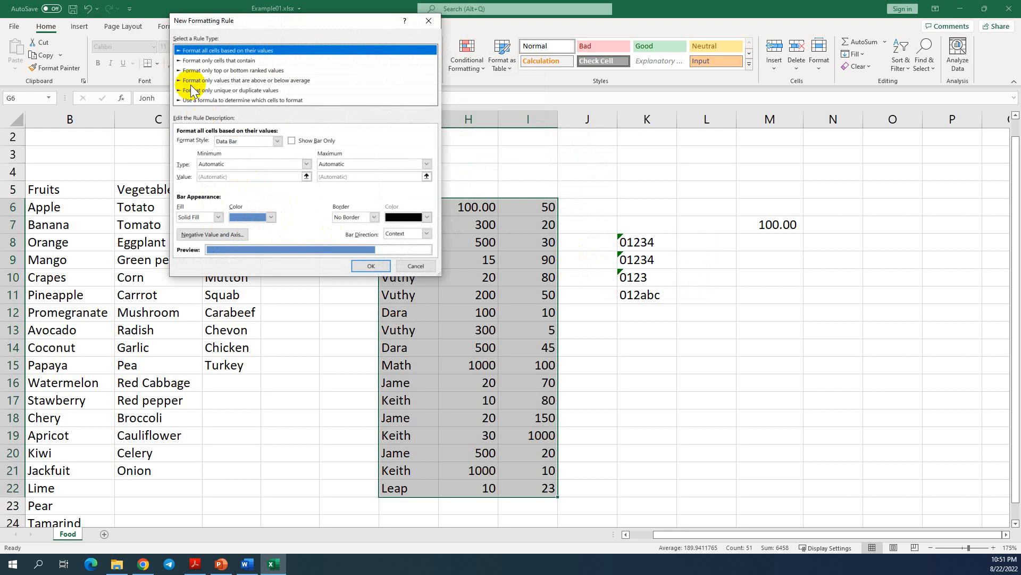
left_click(428, 22)
- Examine the color scales and preview the 3 Arrows (Colored) icon set on G6:I22 without applying either
left_click(482, 68)
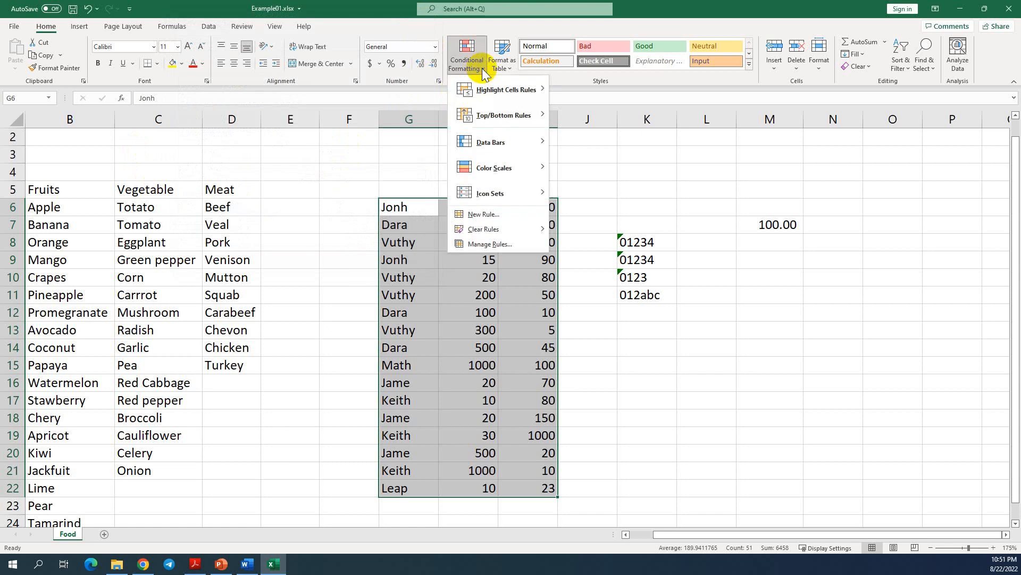
mouse_move(476, 167)
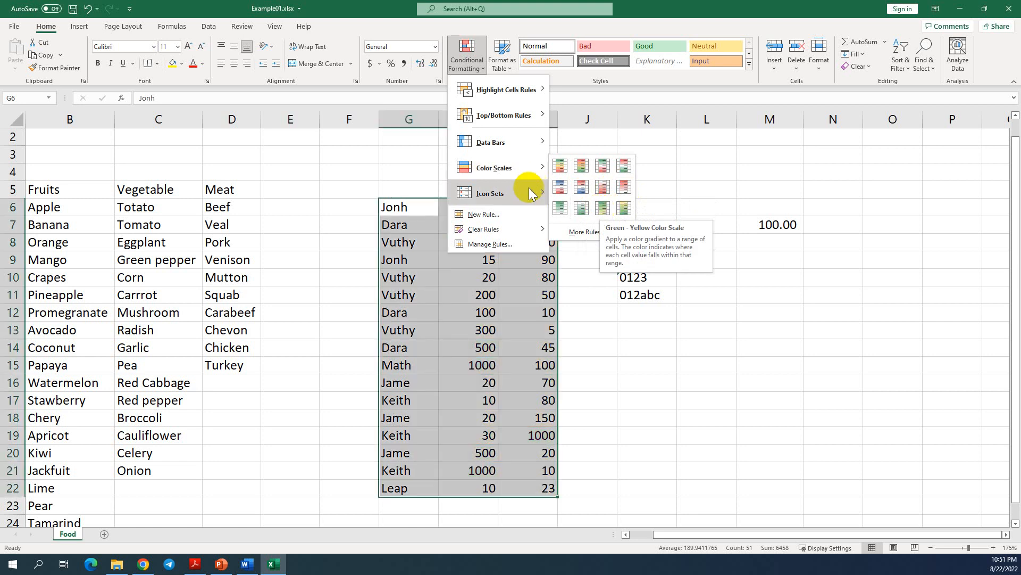
mouse_move(536, 201)
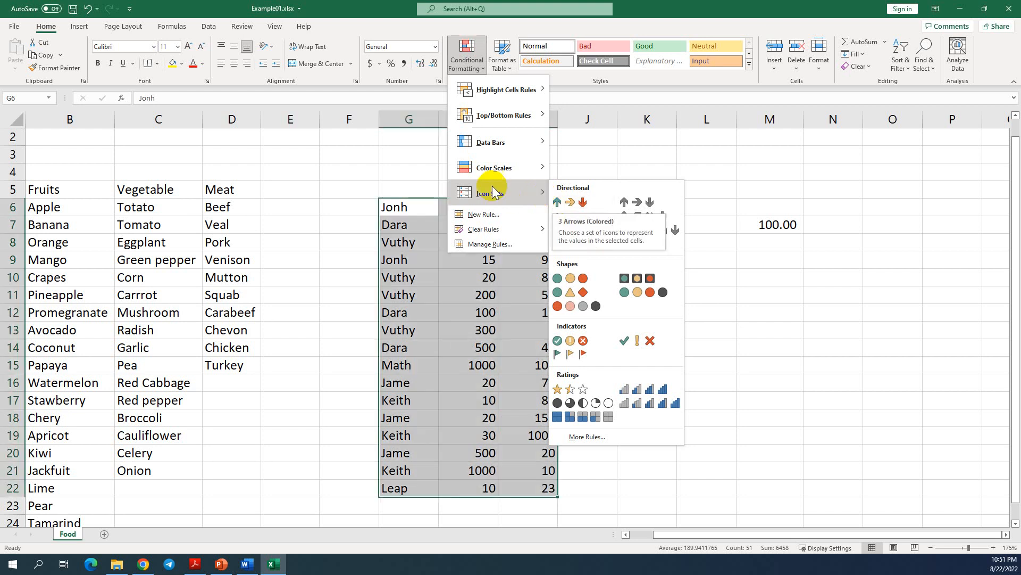
mouse_move(506, 198)
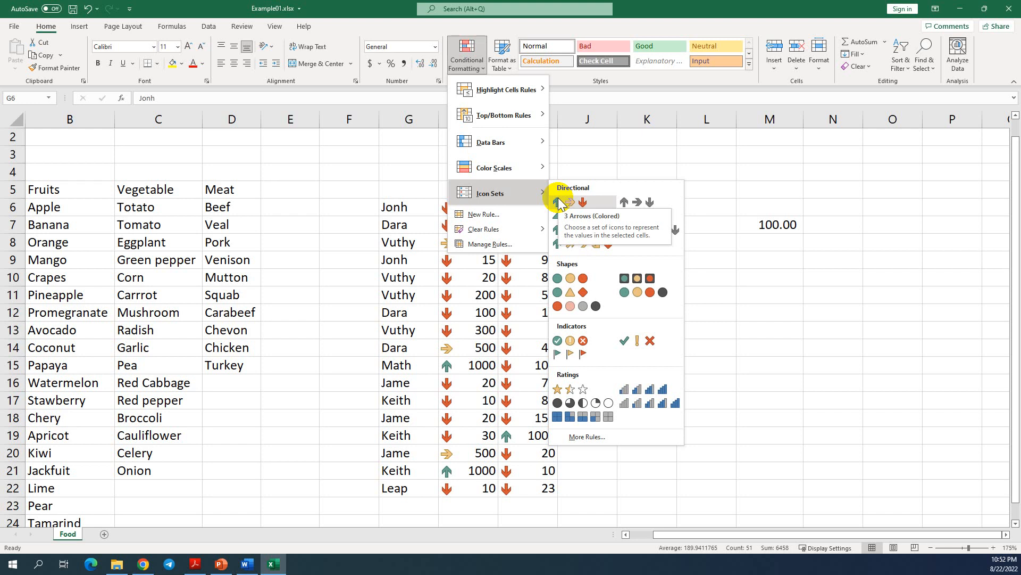
left_click(488, 279)
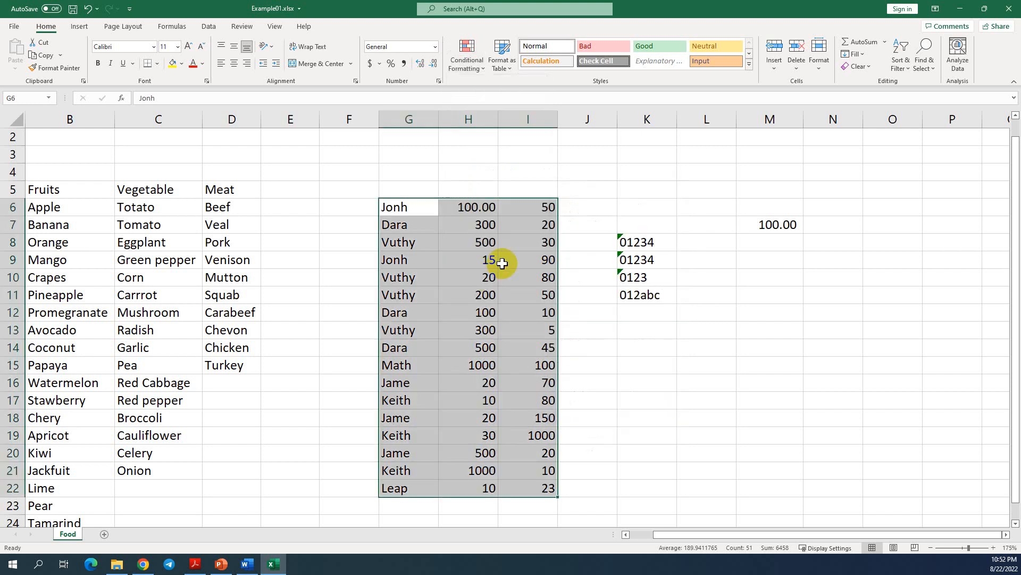
- Create a custom icon set rule on I6:I22 with green circles at >= 67 percent, yellow at >= 33 percent and red below 33
left_click(544, 206)
left_click_drag(544, 207, 549, 482)
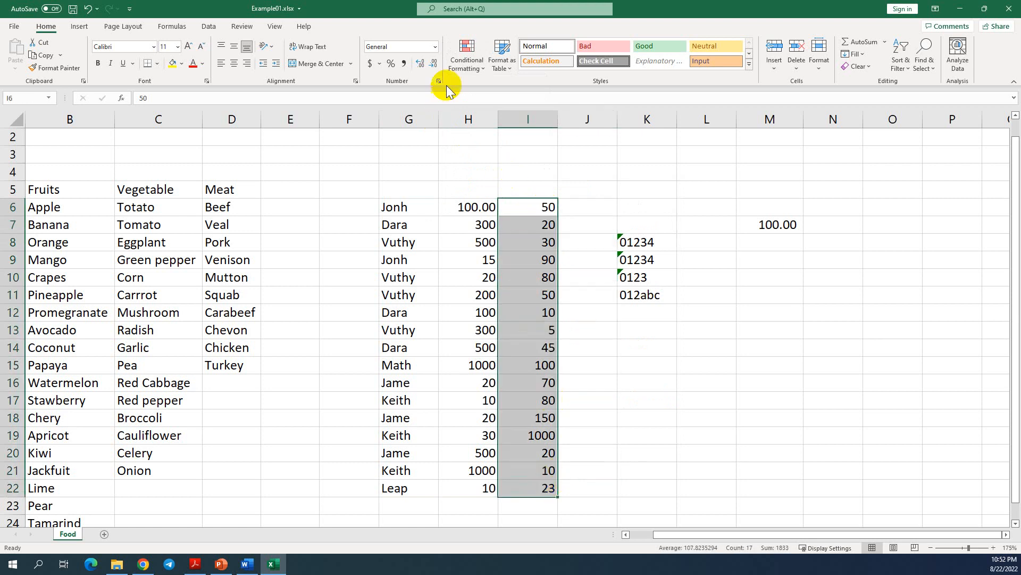
left_click(483, 69)
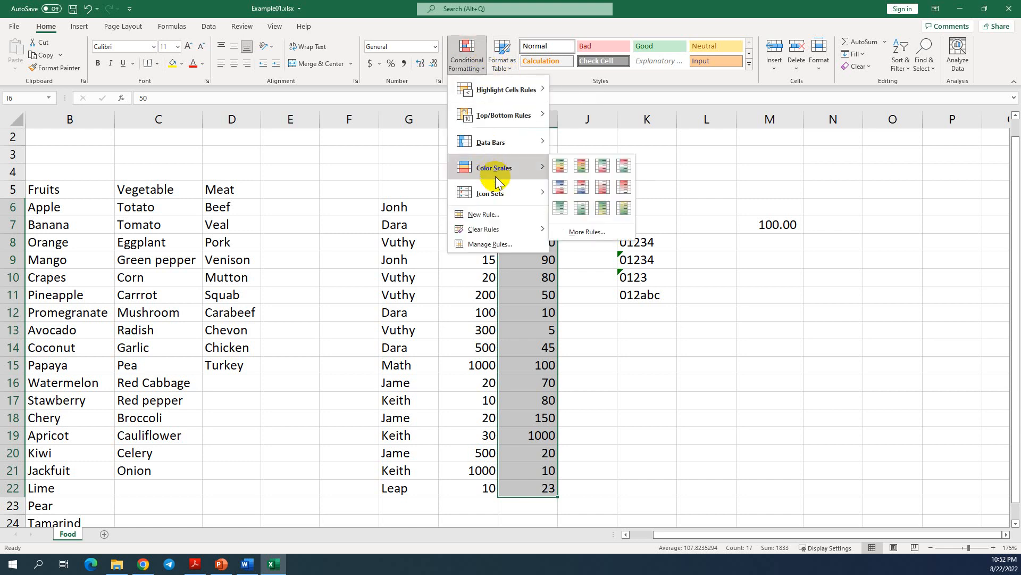
mouse_move(501, 193)
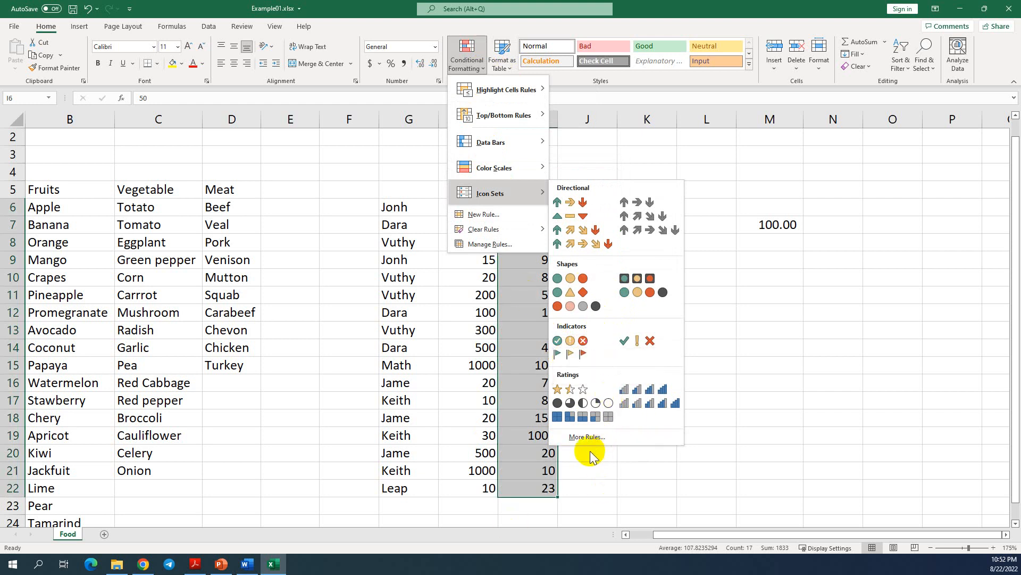
left_click(587, 437)
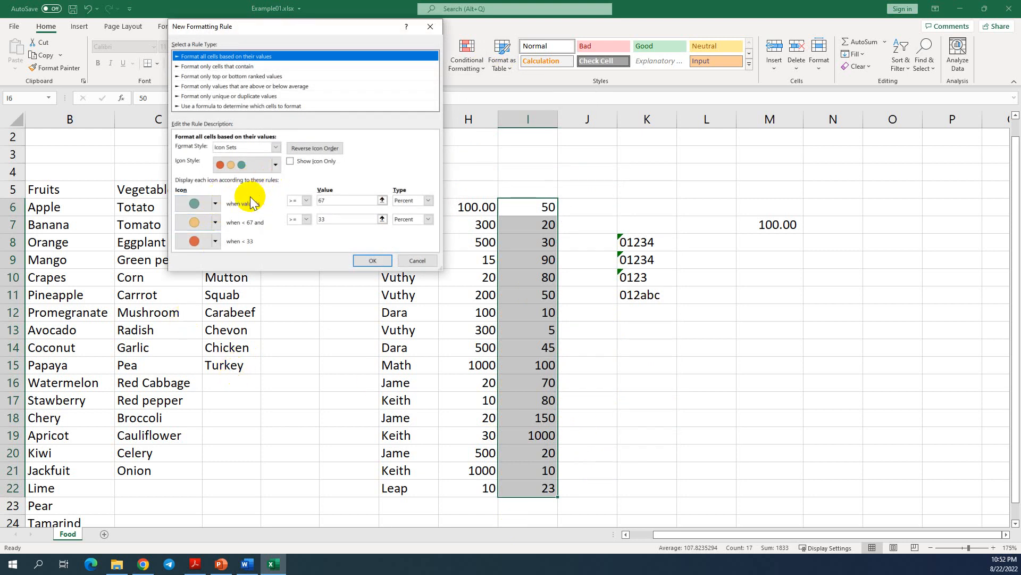
left_click(274, 166)
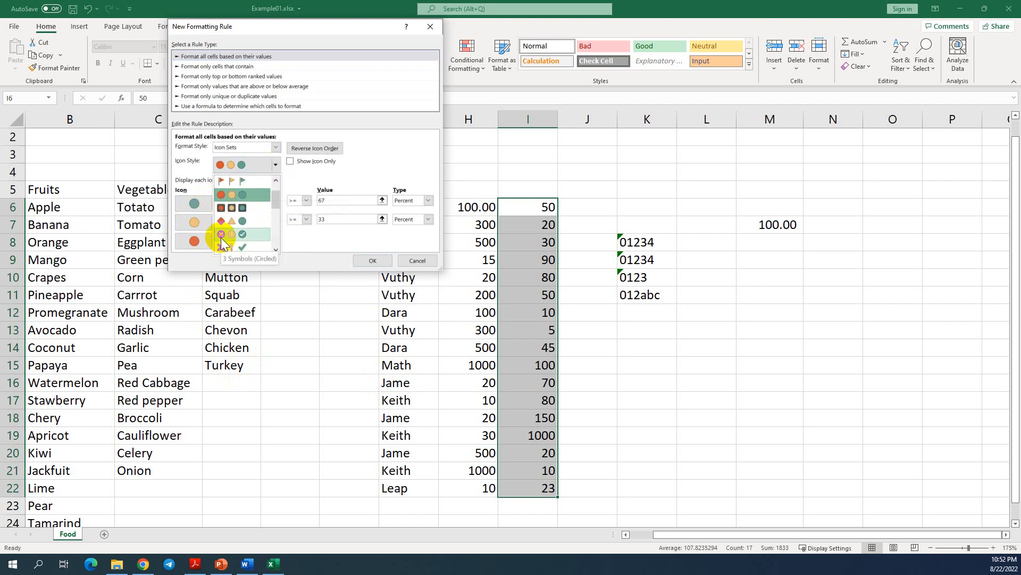
left_click(196, 166)
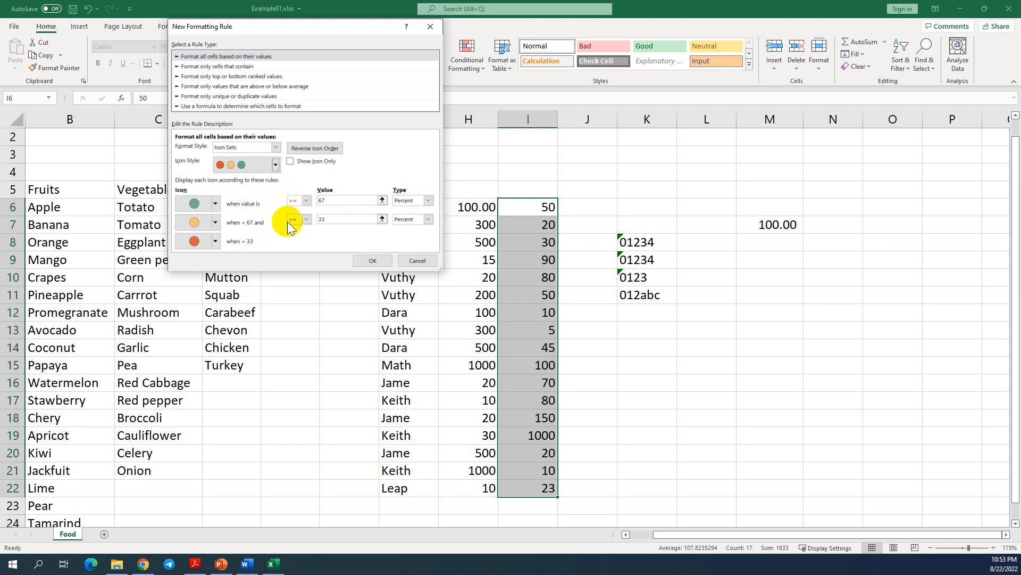
left_click(307, 219)
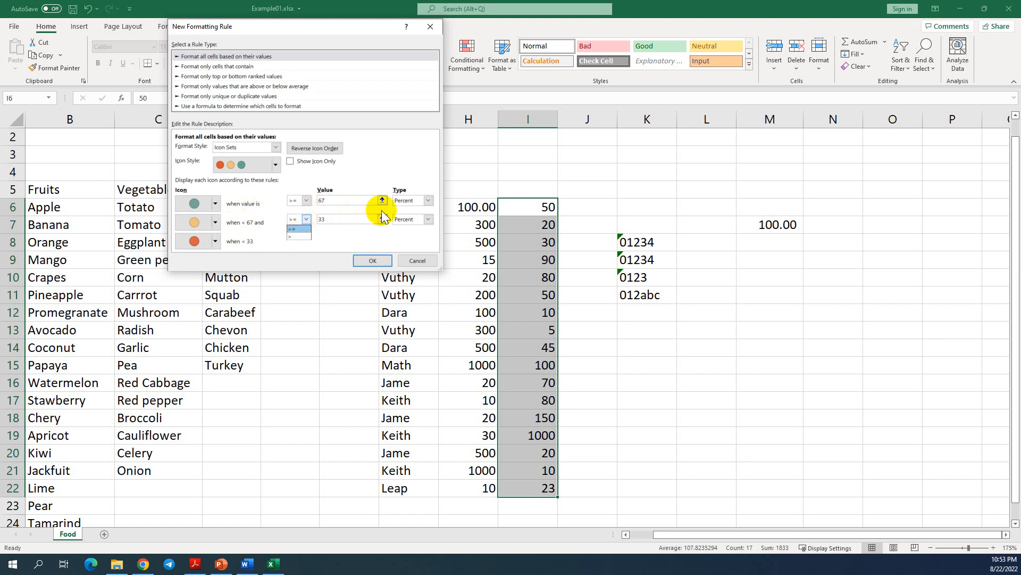
left_click(269, 208)
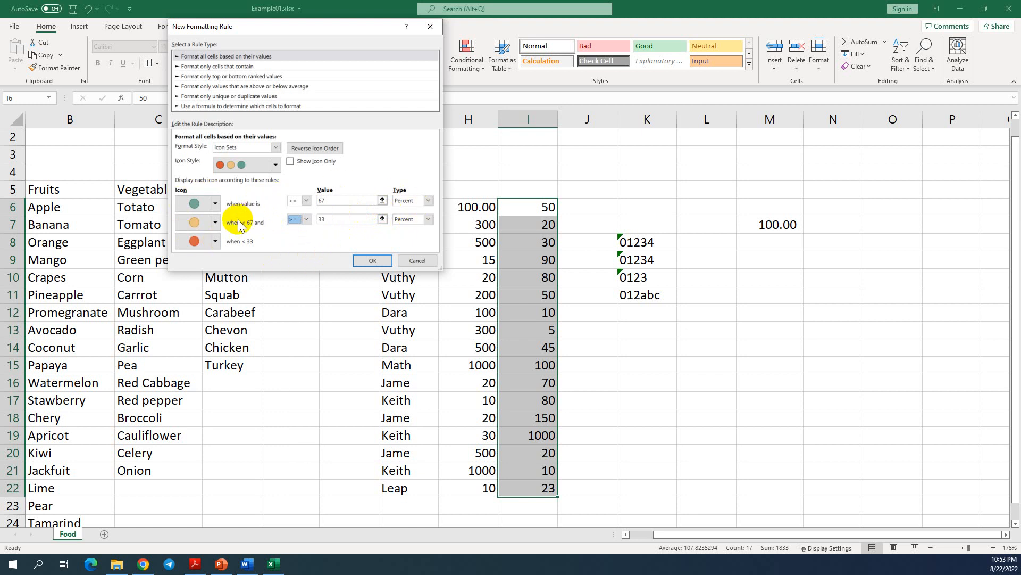
left_click(371, 261)
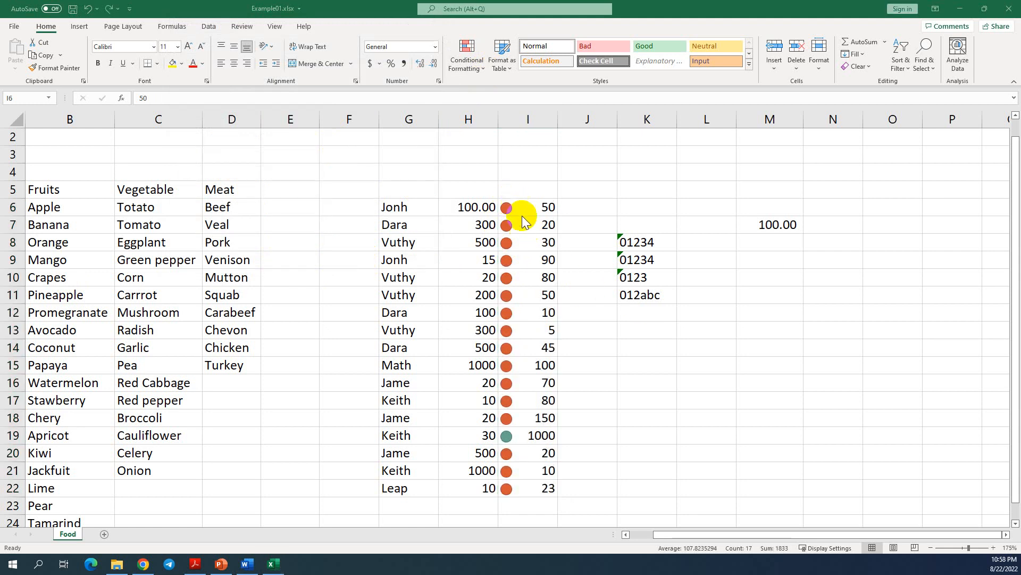
- Start a custom icon set rule for I6:I22 and change the type of both icon thresholds to Number
left_click(532, 208)
key("ctrl+shift+Down")
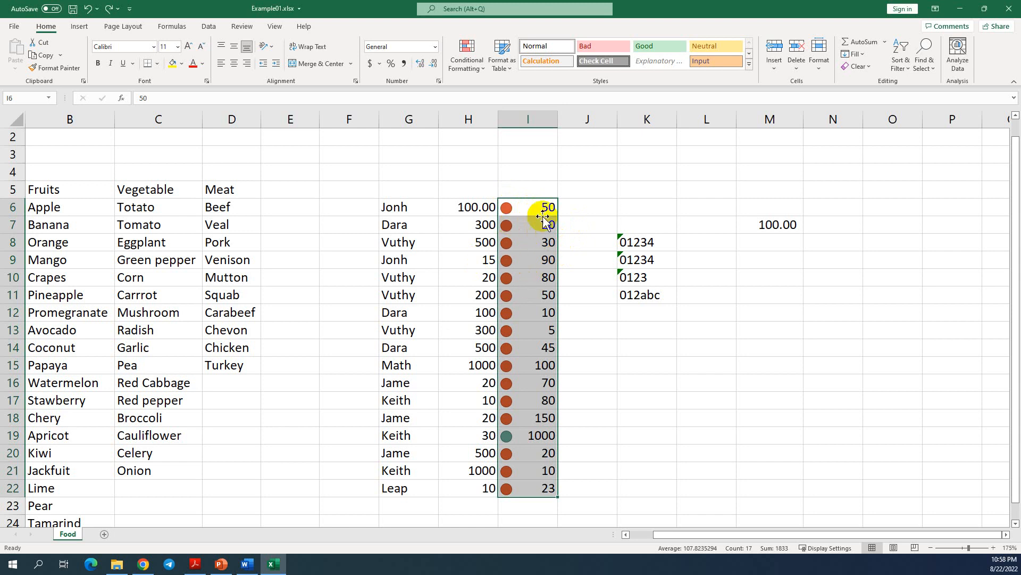
left_click(482, 75)
mouse_move(492, 169)
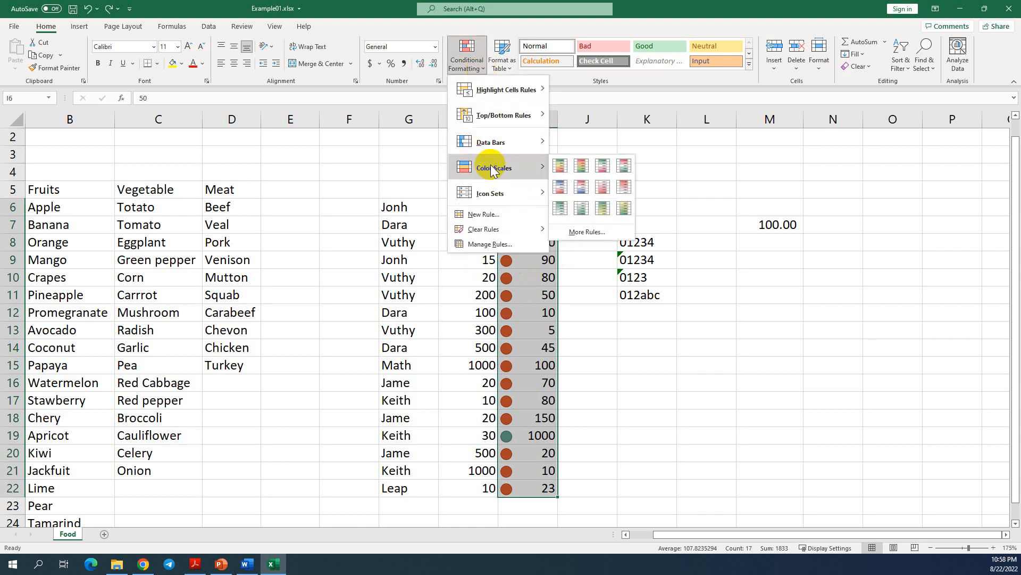
mouse_move(529, 194)
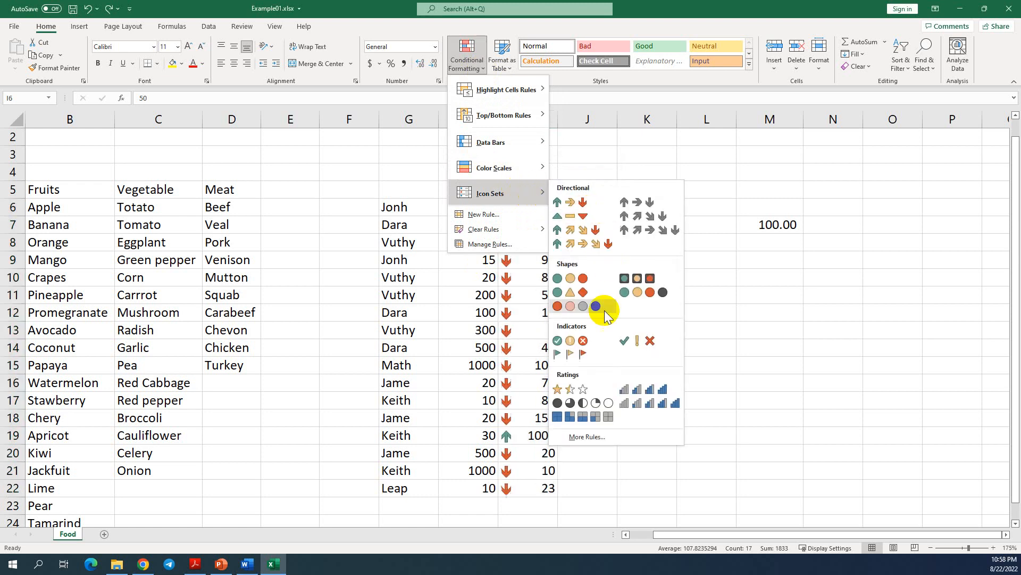
left_click(586, 436)
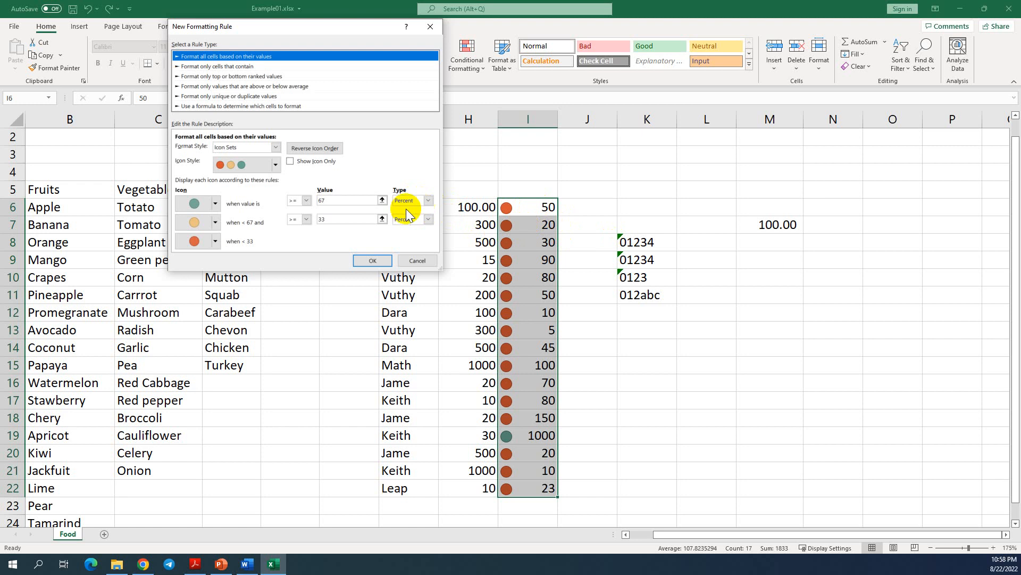
left_click(429, 201)
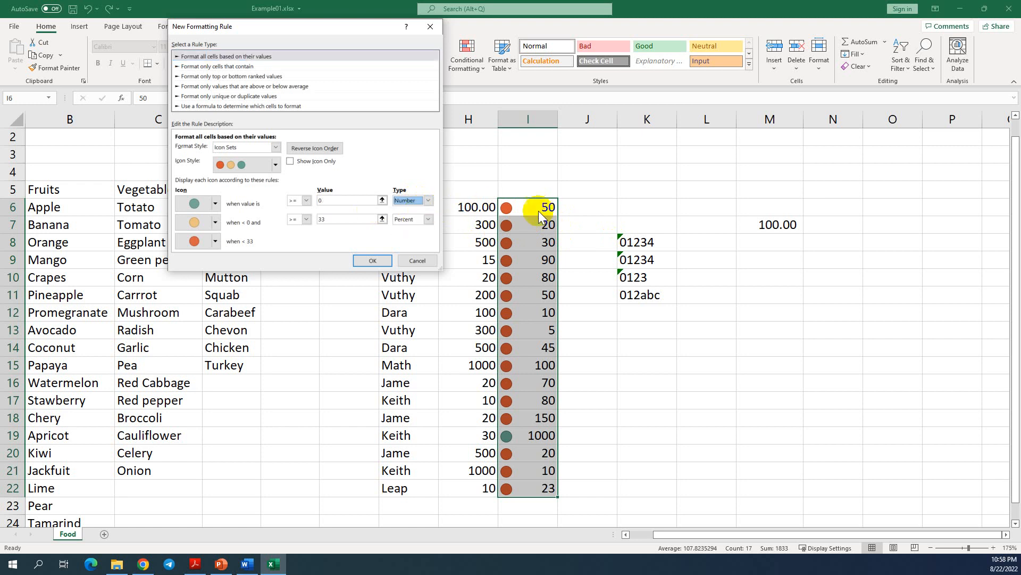
left_click(429, 219)
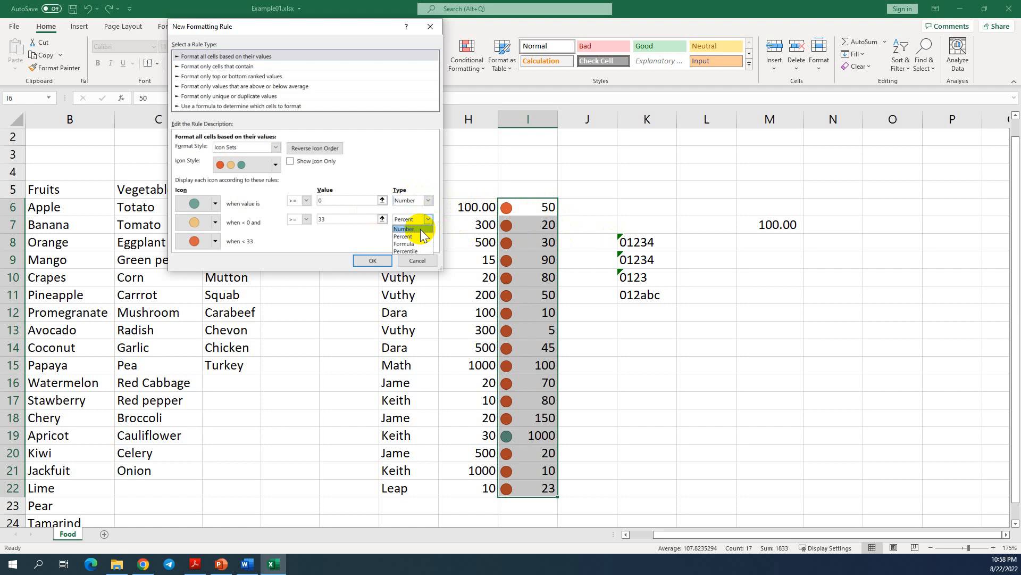
left_click(421, 229)
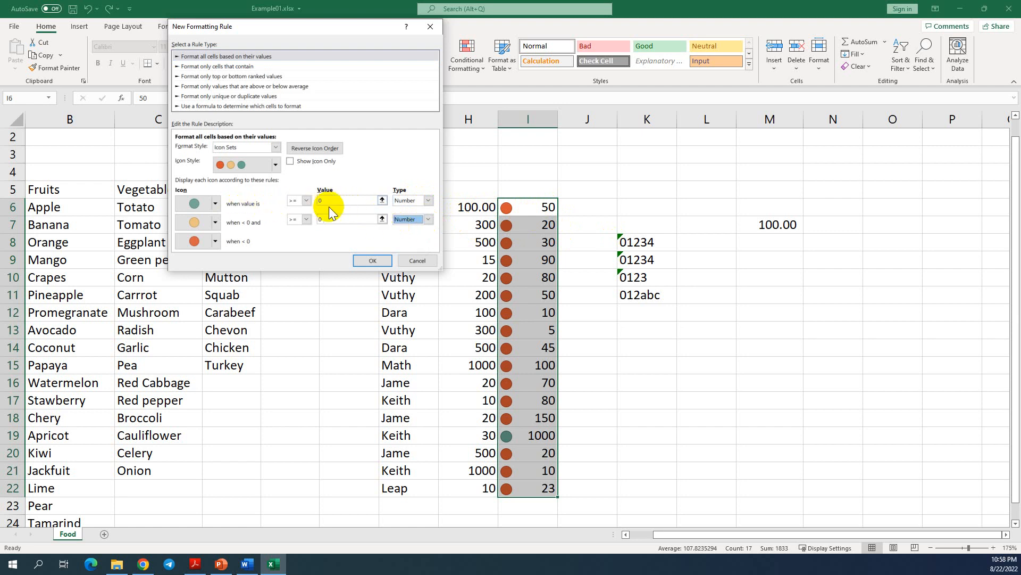
- Set the green icon to >= 100 and the yellow icon to >= 70, and apply the rule to I6:I22
left_click_drag(326, 203, 314, 206)
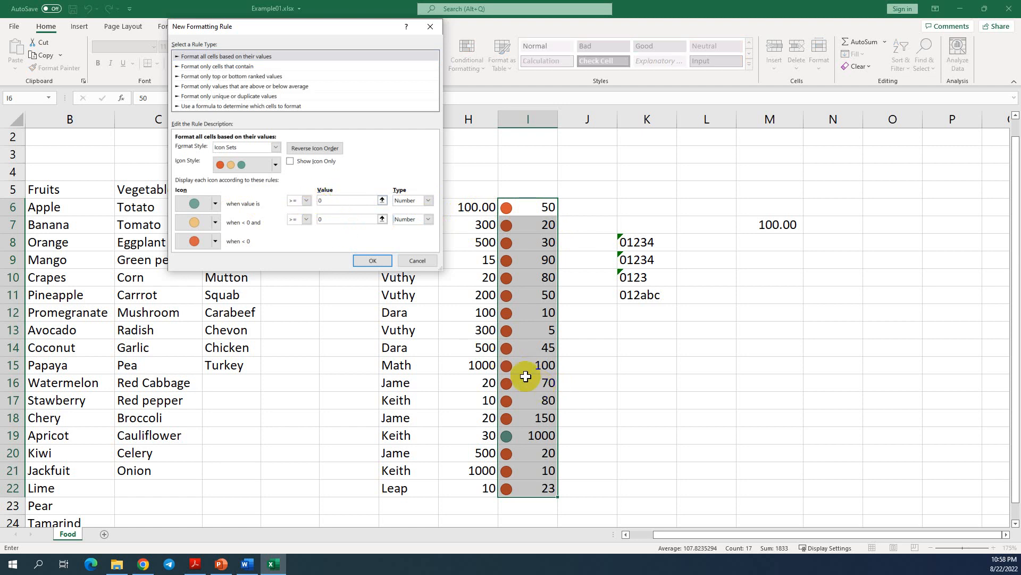
left_click(319, 203)
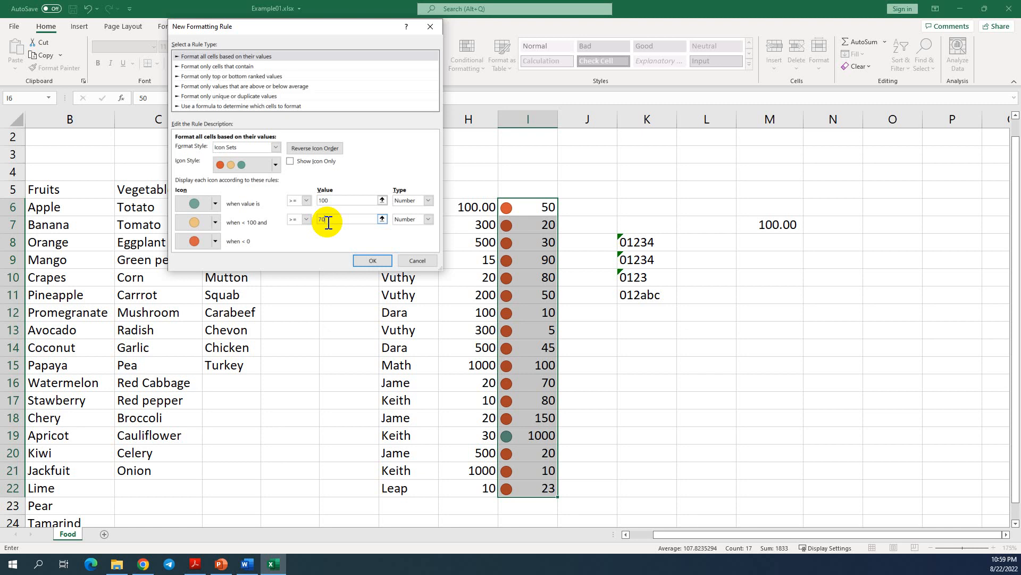
left_click(202, 240)
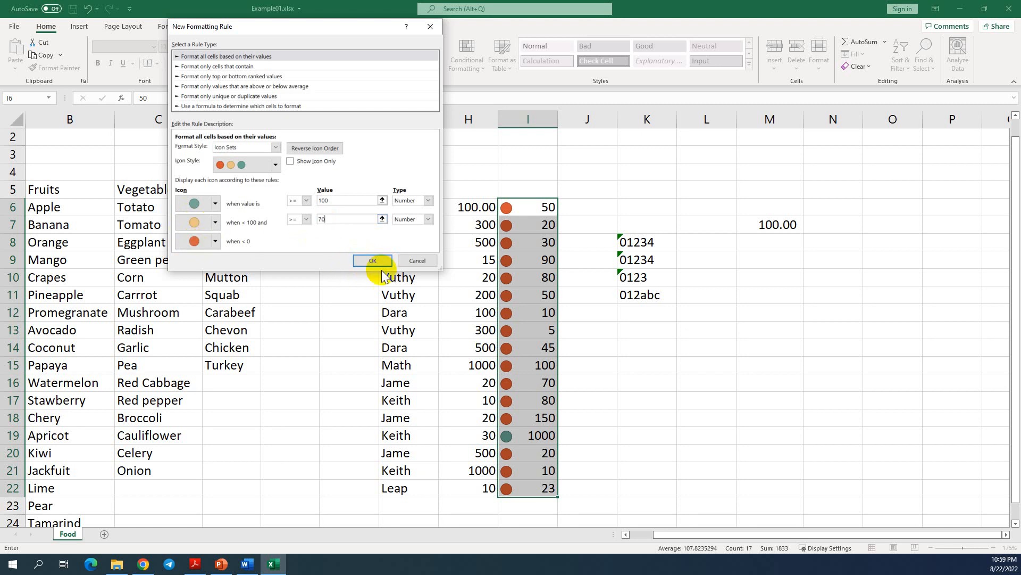
left_click(369, 260)
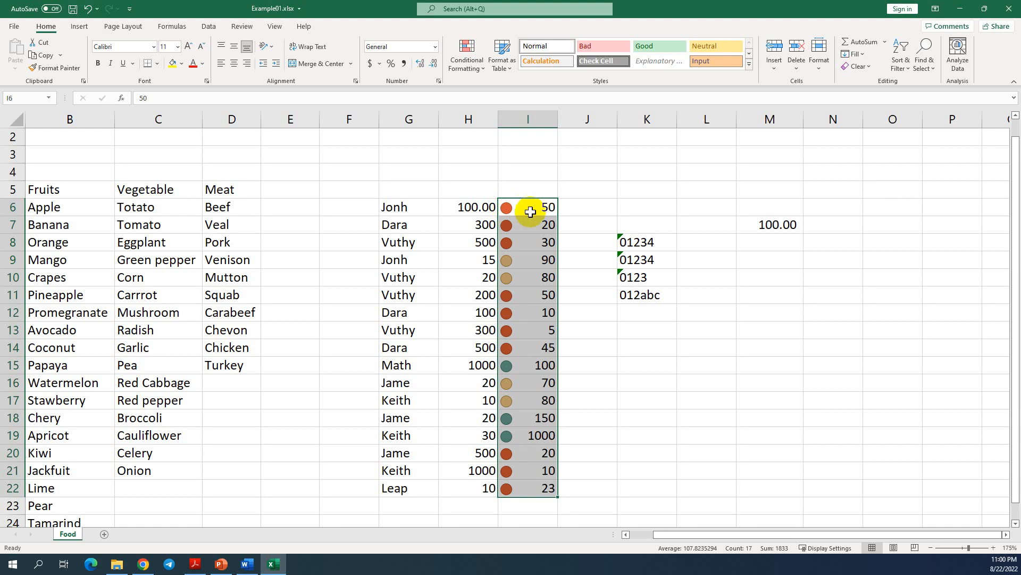
- Examine the color scale and icon set choices and the default custom icon set rule settings, and close them without applying
left_click(484, 69)
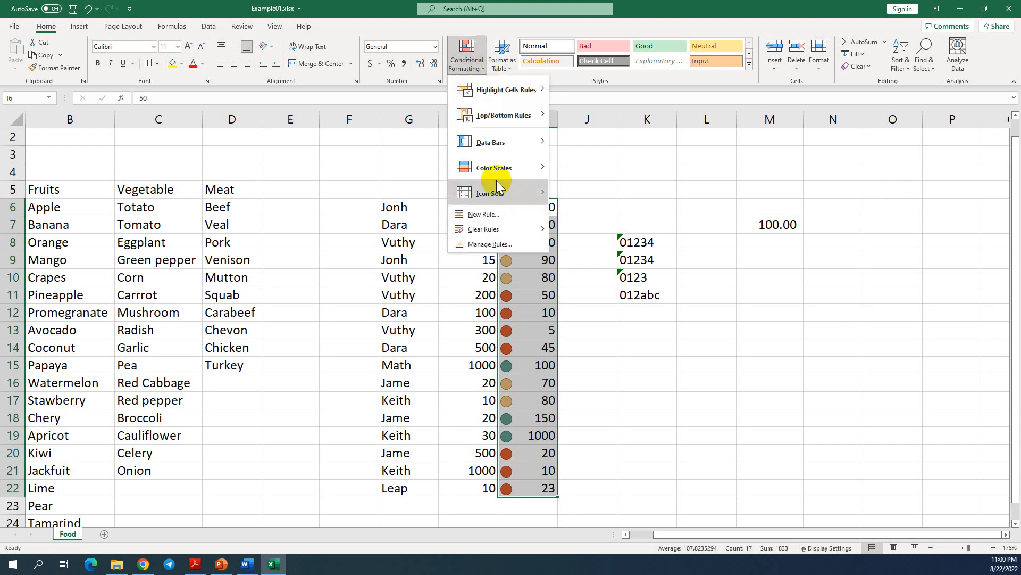
mouse_move(510, 165)
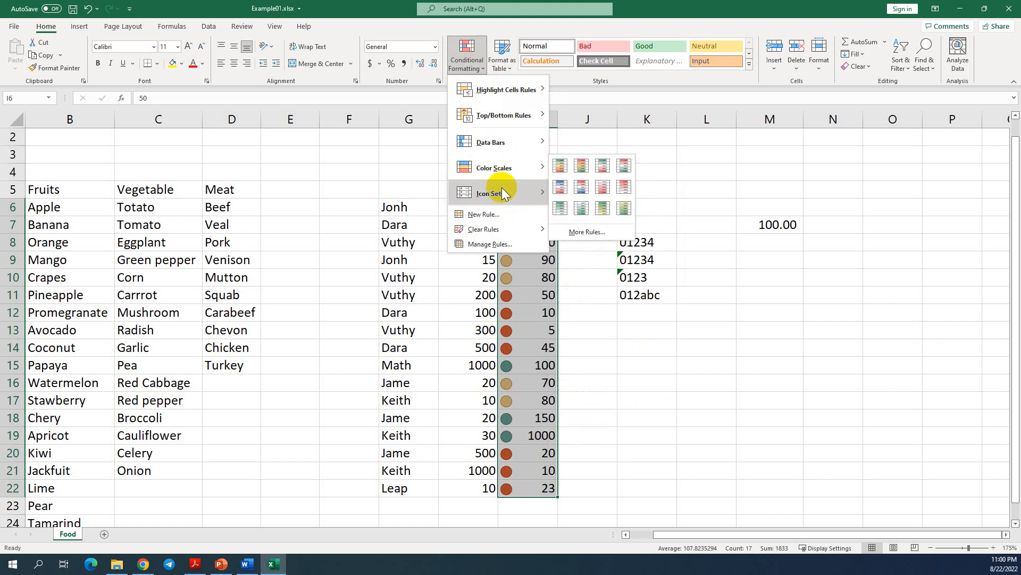
mouse_move(501, 191)
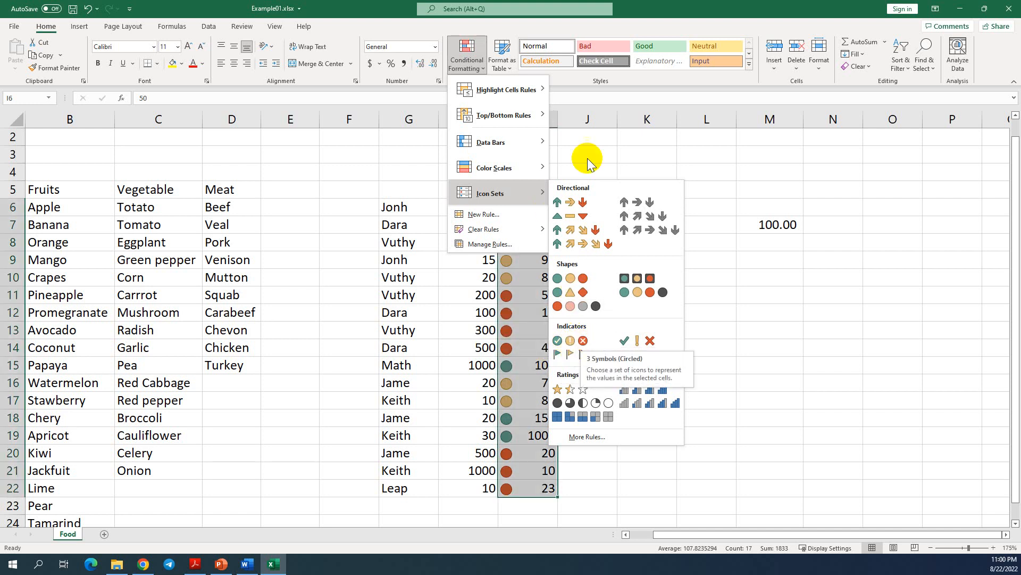
left_click(590, 437)
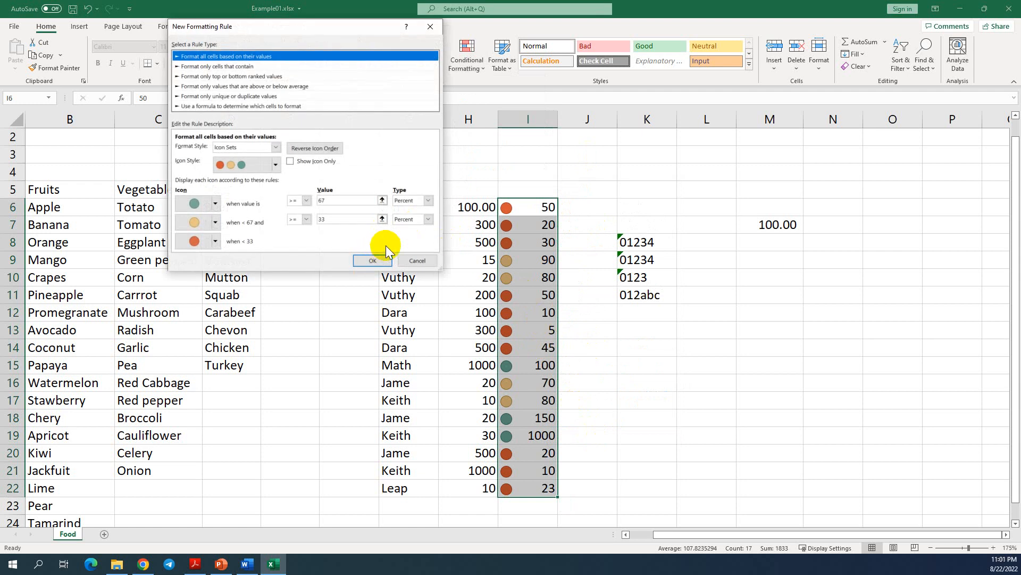
left_click(420, 262)
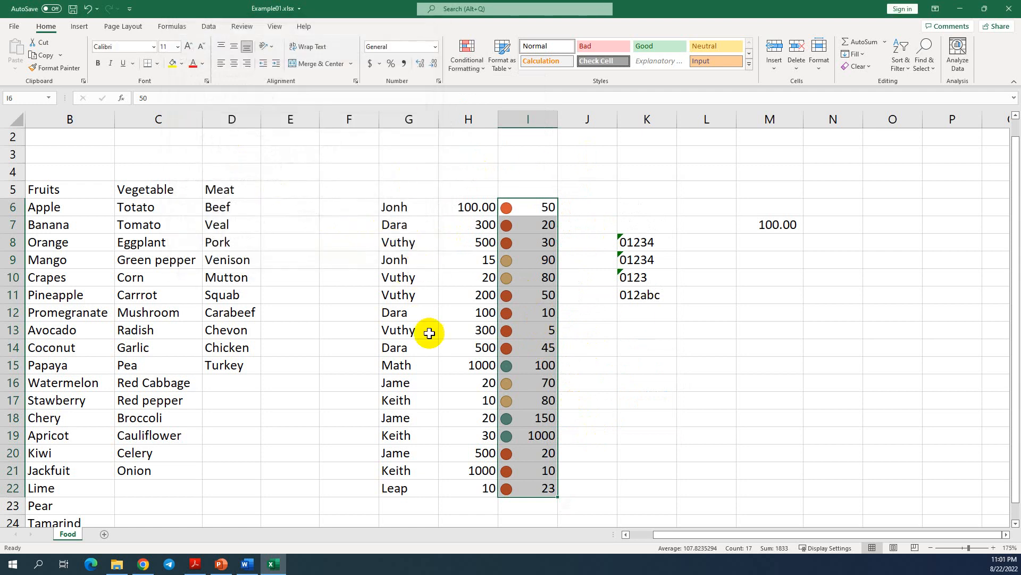
- Clear all conditional formatting rules from the entire sheet
left_click(482, 66)
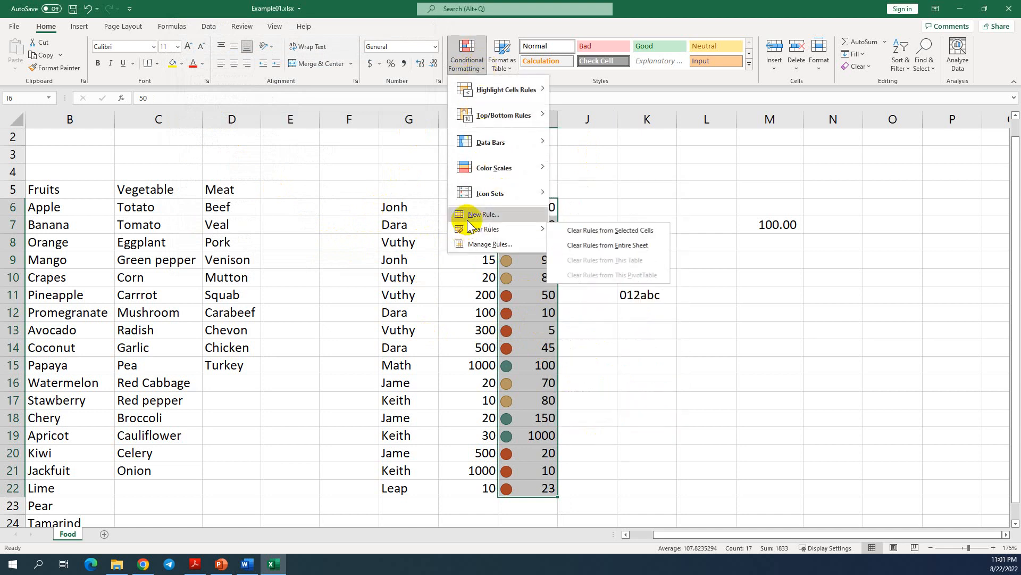
mouse_move(479, 229)
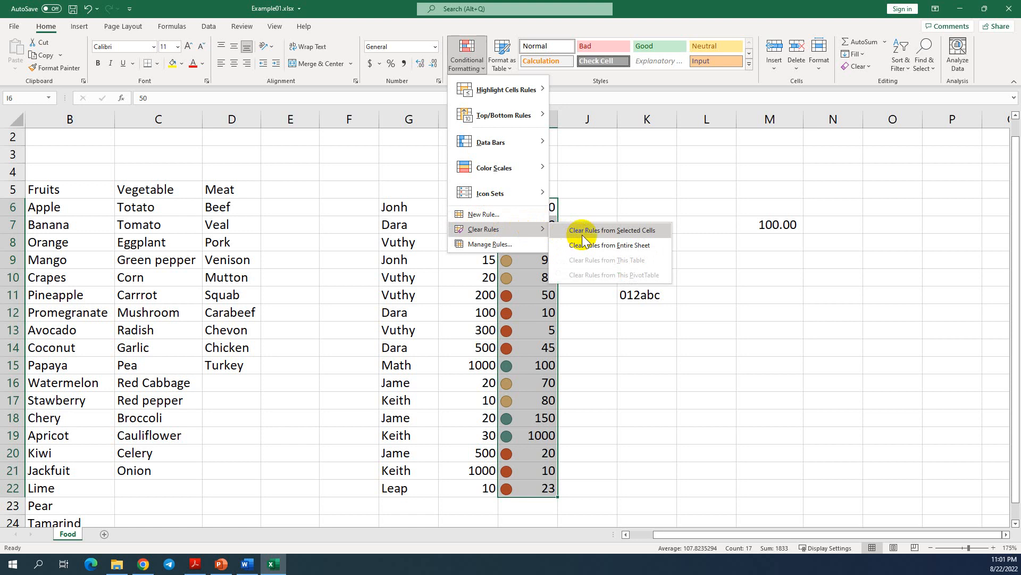
left_click(606, 250)
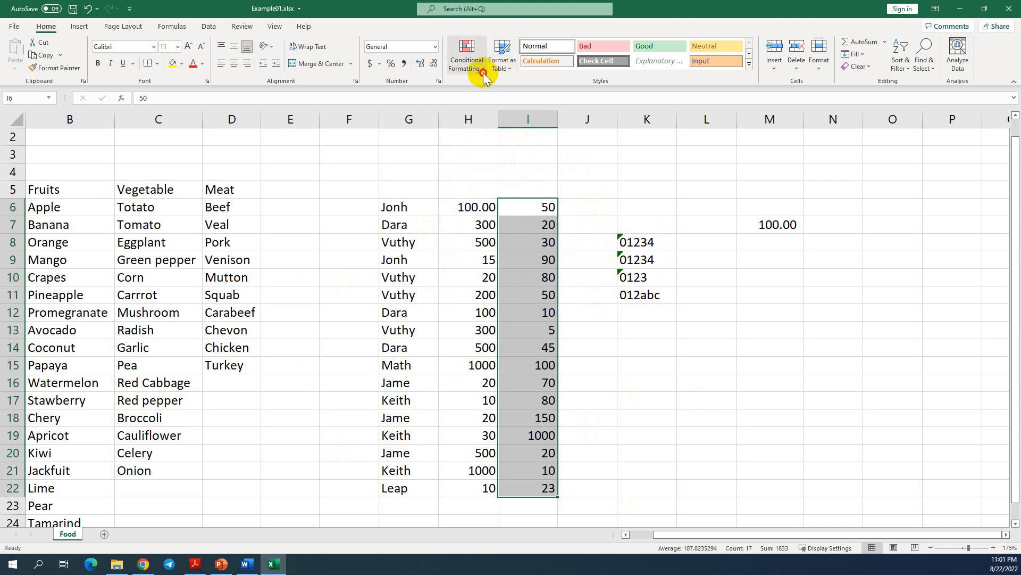
left_click(468, 63)
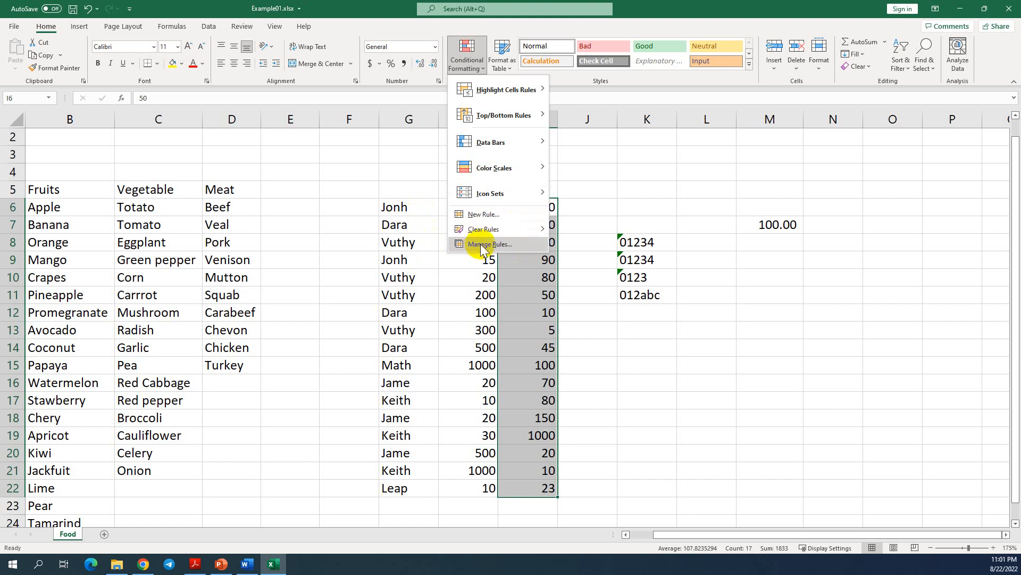
left_click(388, 179)
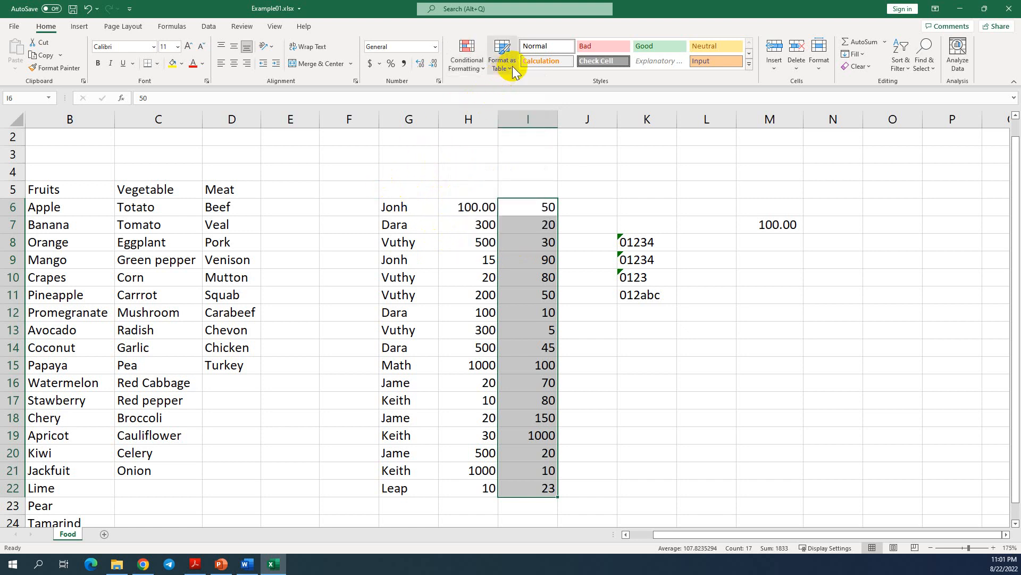
left_click_drag(543, 223, 537, 208)
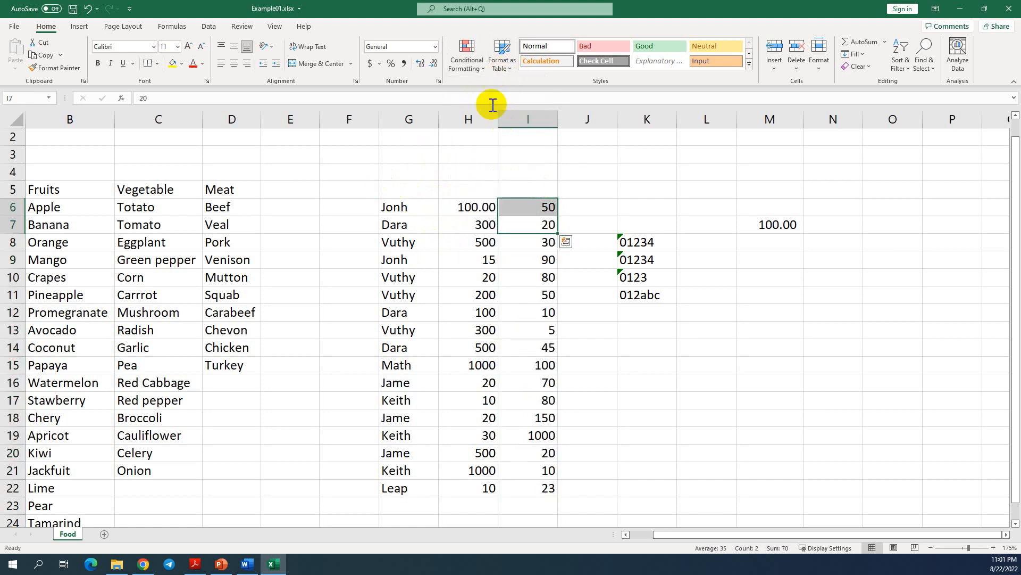
left_click(512, 68)
left_click(438, 221)
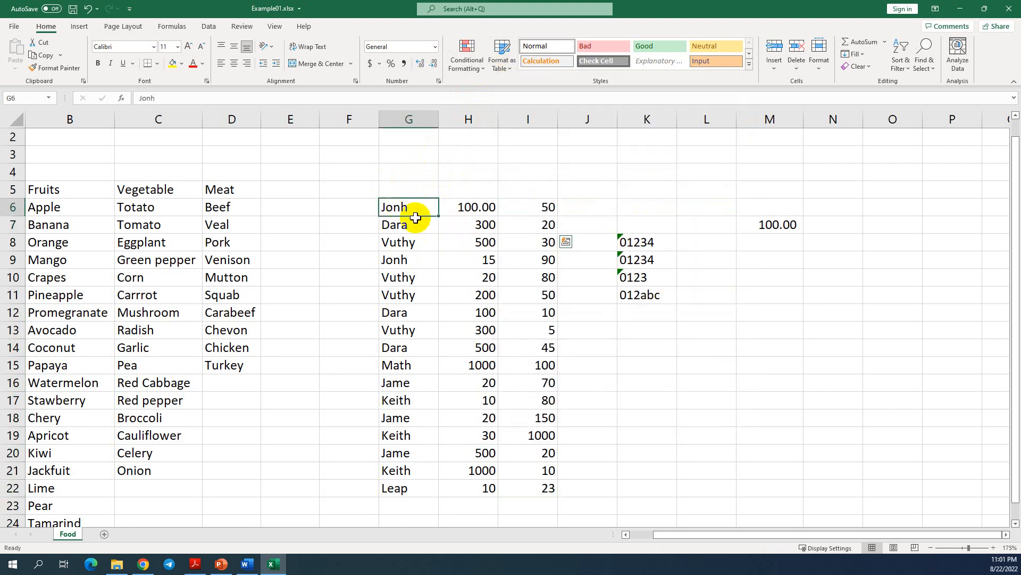
- Format G6:I22 as a table with headers, using one of the light banded table styles
left_click_drag(417, 210, 550, 479)
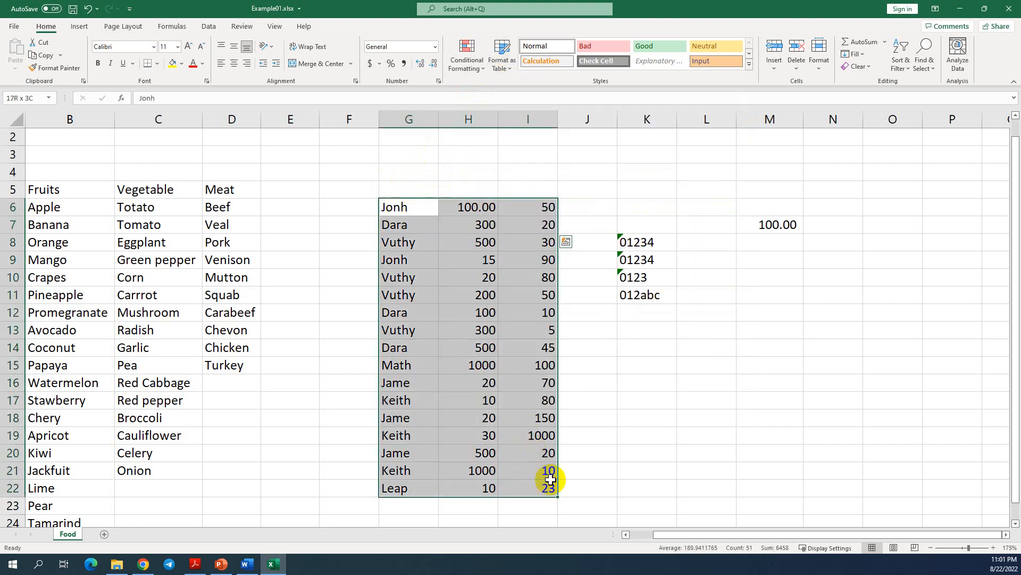
left_click(512, 66)
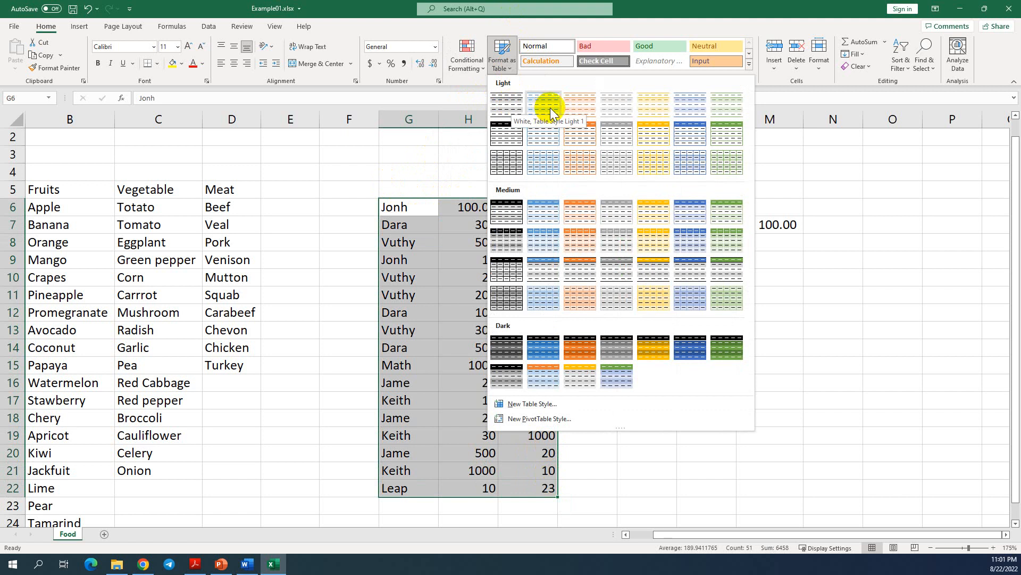
left_click(579, 110)
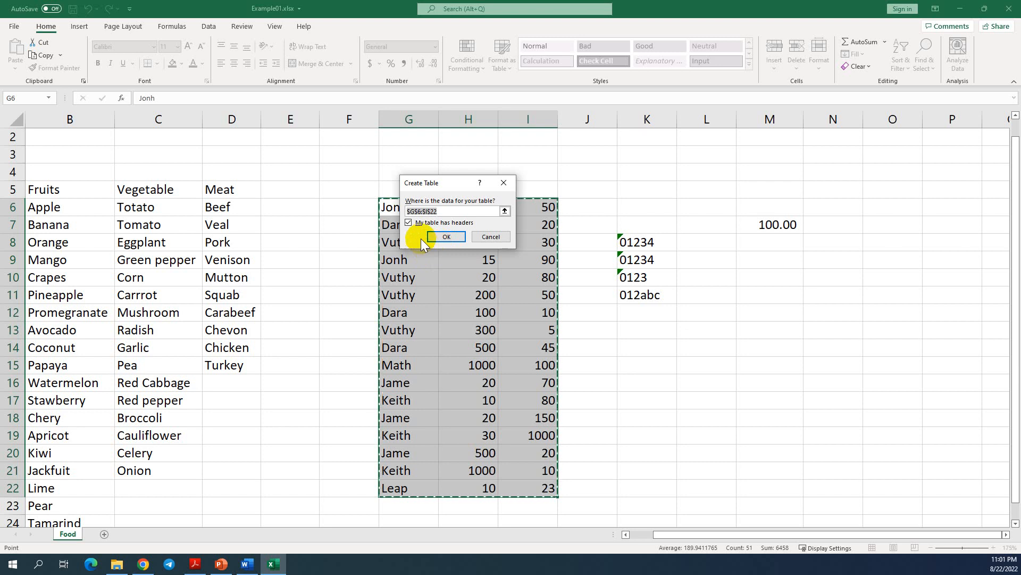
left_click(446, 238)
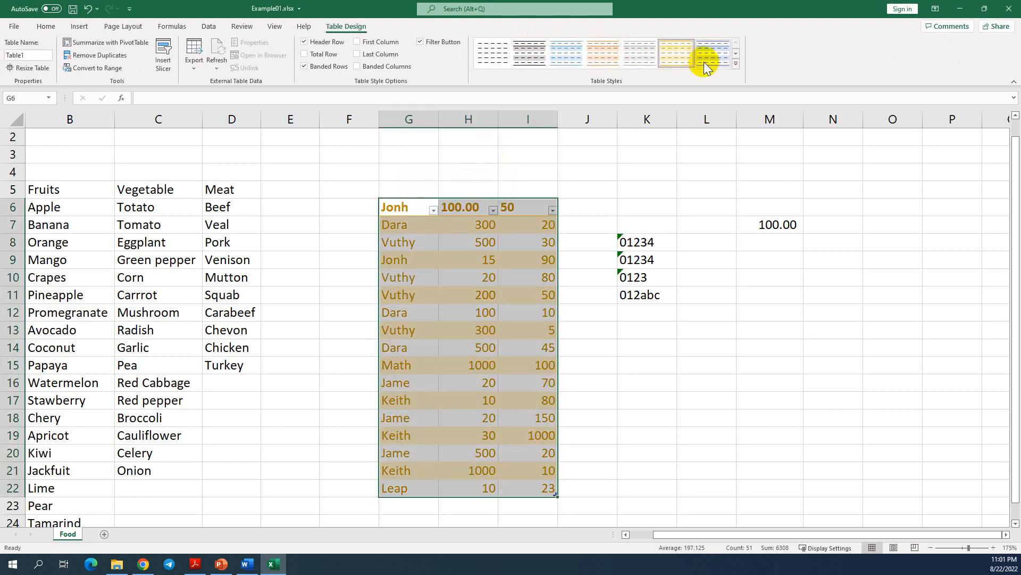
- Try a gray style on the table in G6:I22 and change it to the light blue banded style with grid lines
left_click(734, 53)
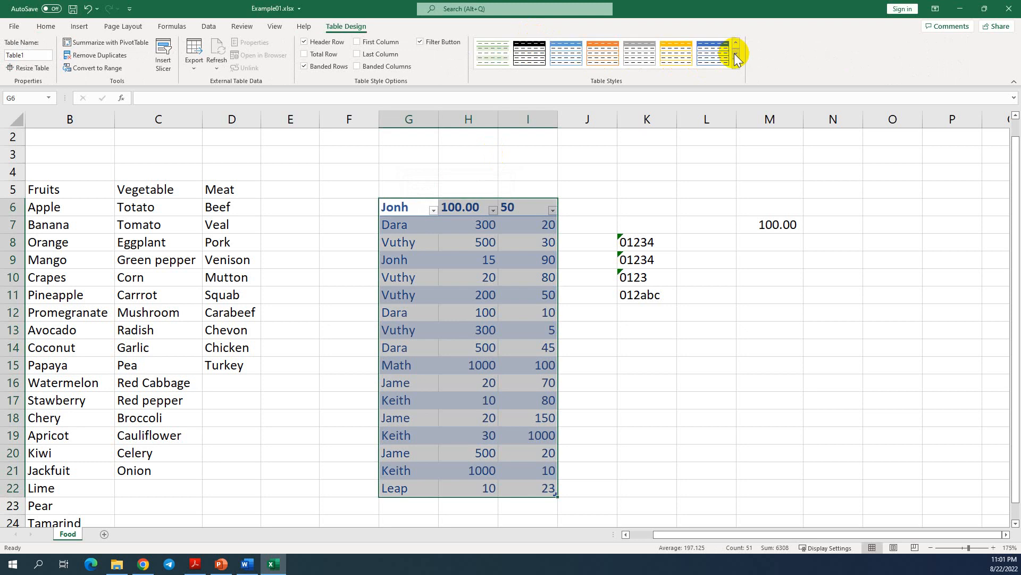
left_click(659, 56)
left_click(631, 56)
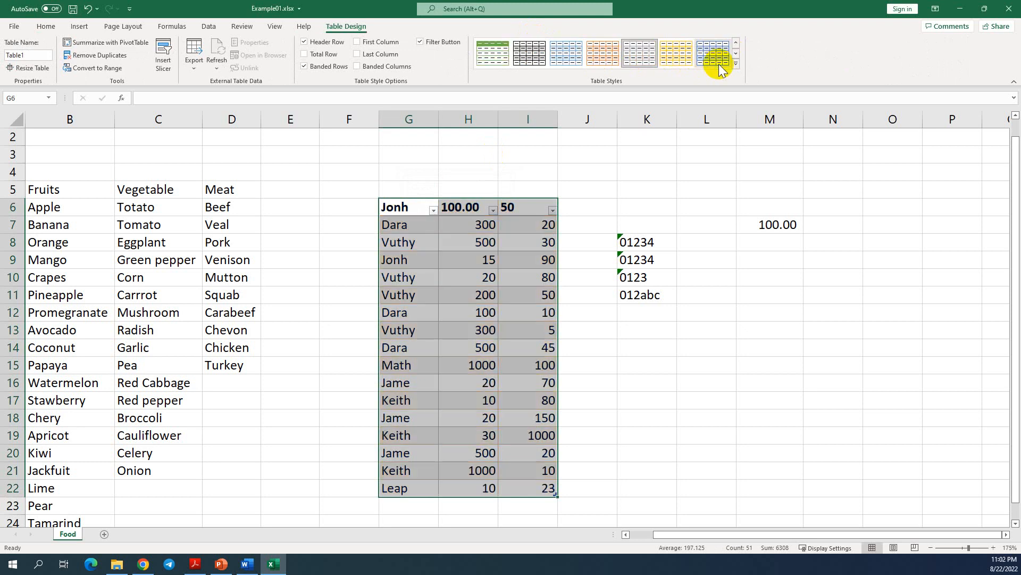
left_click(719, 58)
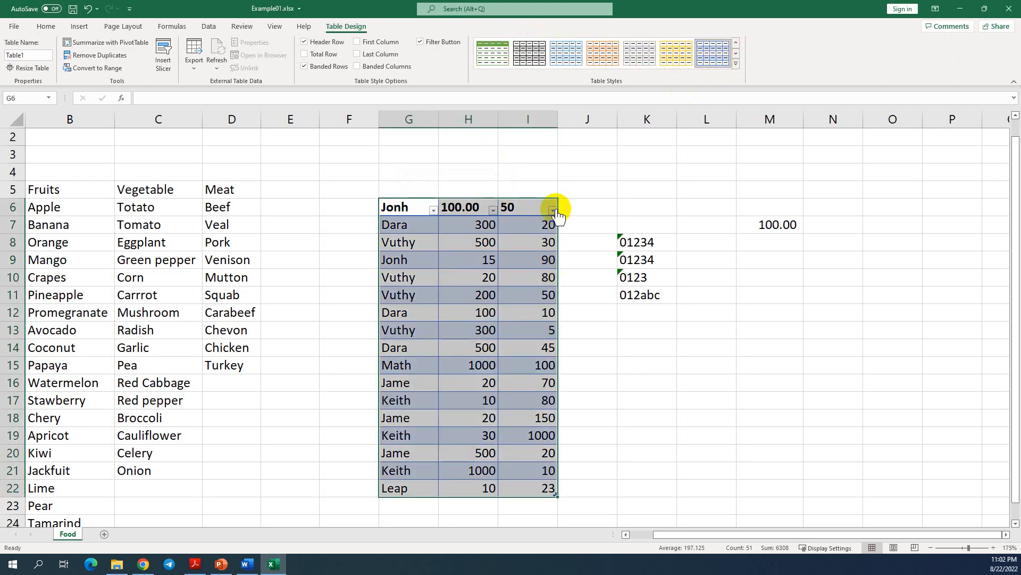
- Sort the table by column I from smallest to largest, and re-sort it from largest to smallest
left_click(553, 210)
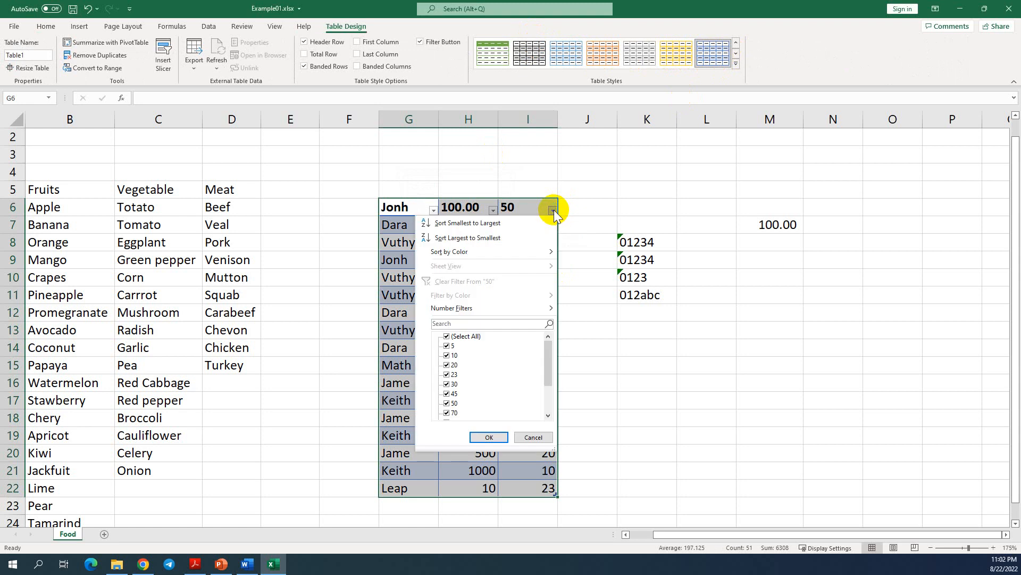
left_click(478, 225)
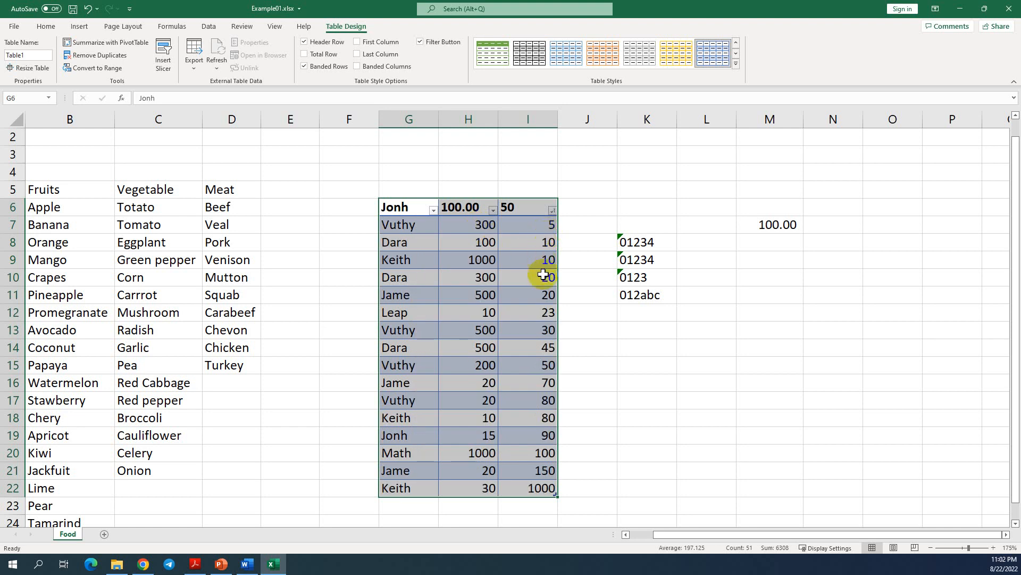
left_click(553, 212)
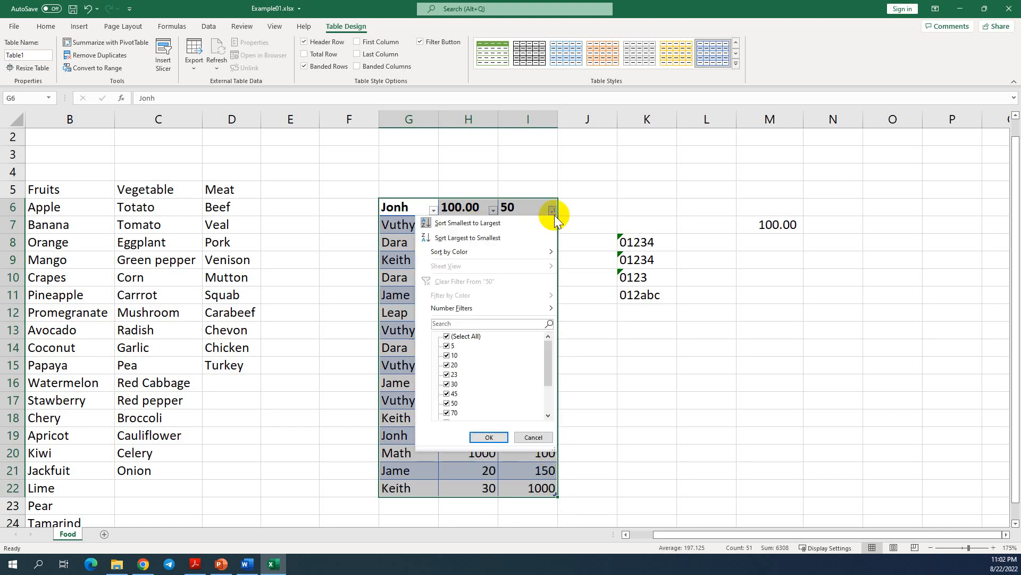
left_click(451, 237)
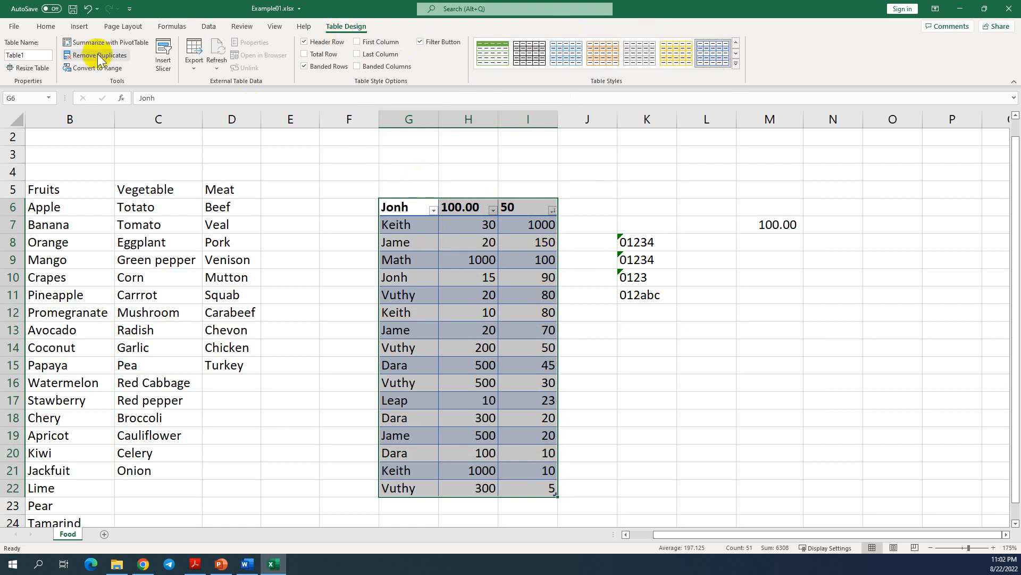
left_click(46, 28)
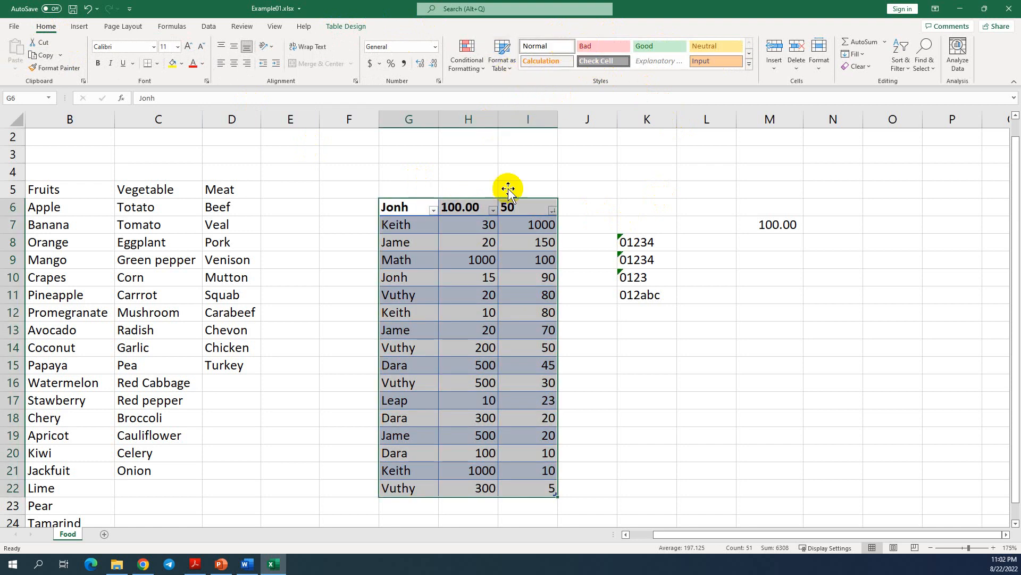
- Try the preset cell styles on the table in G6:I22 and set it back to the Normal style
left_click(666, 49)
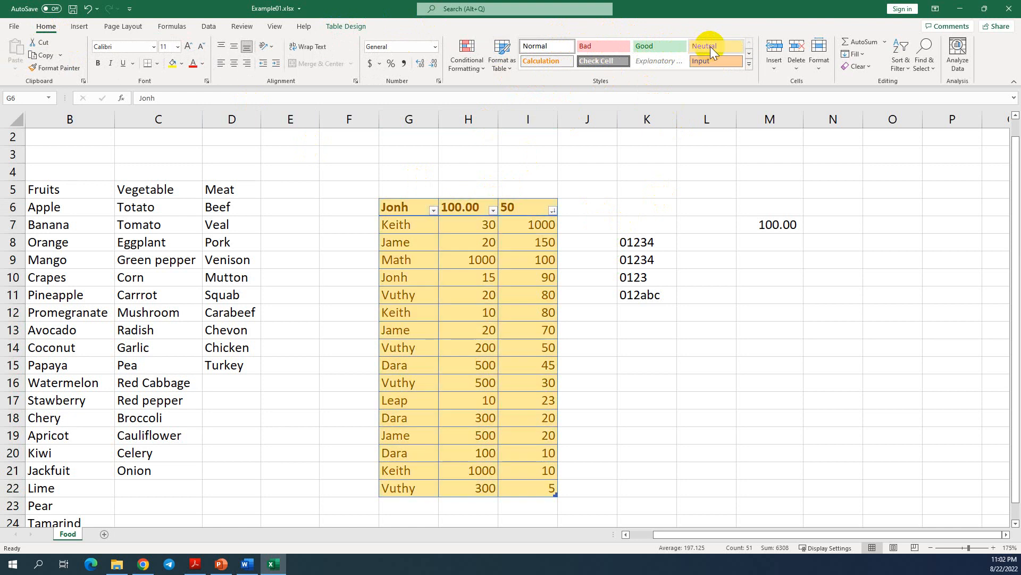
left_click(538, 49)
left_click(585, 278)
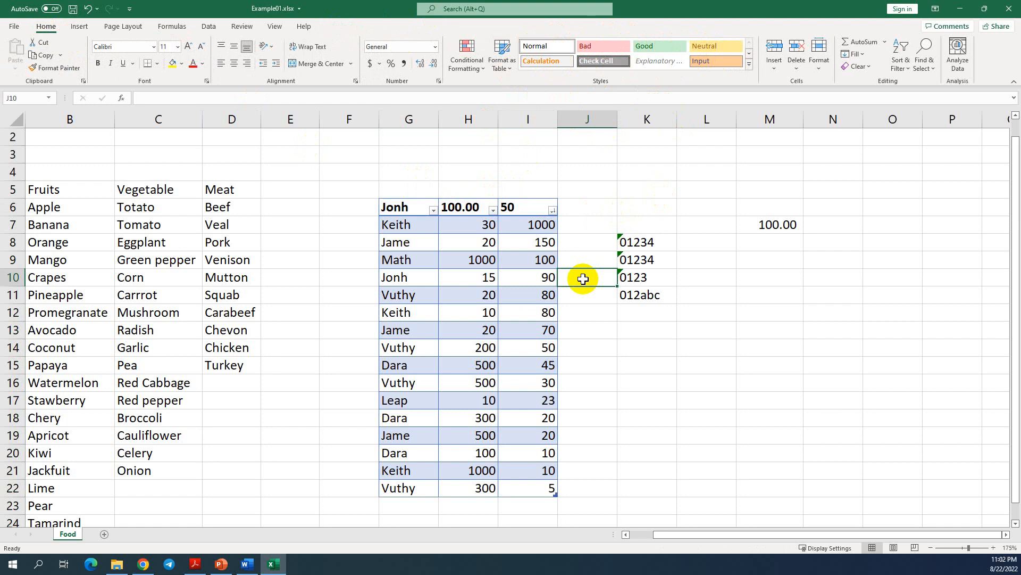
- Undo the cell styles, sorting, table styles and table formatting to return G6:I22 to a plain range without icons
key("ctrl+z")
key("ctrl+z")
key("ctrl+z")
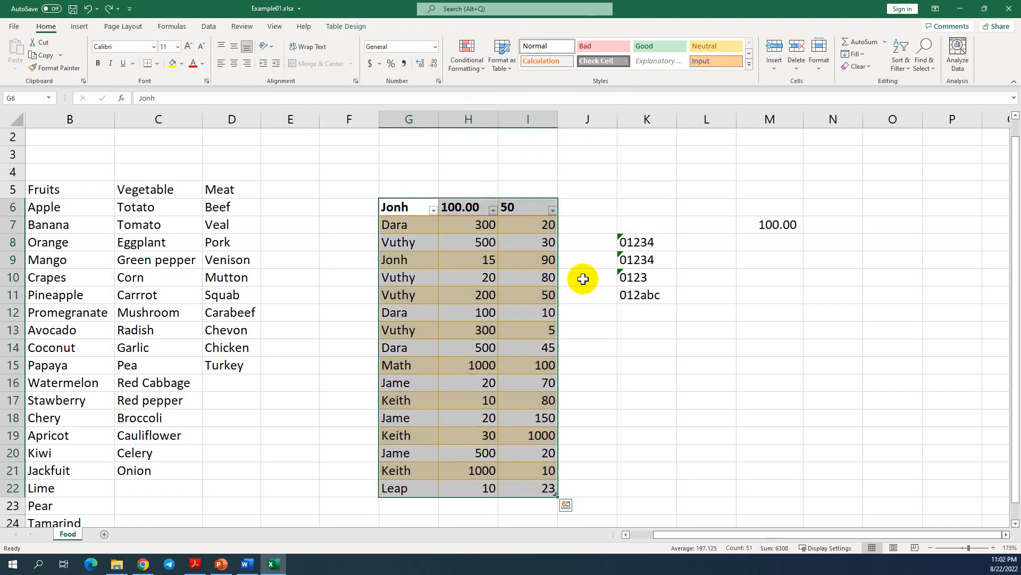
key("ctrl+z")
key("ctrl+y")
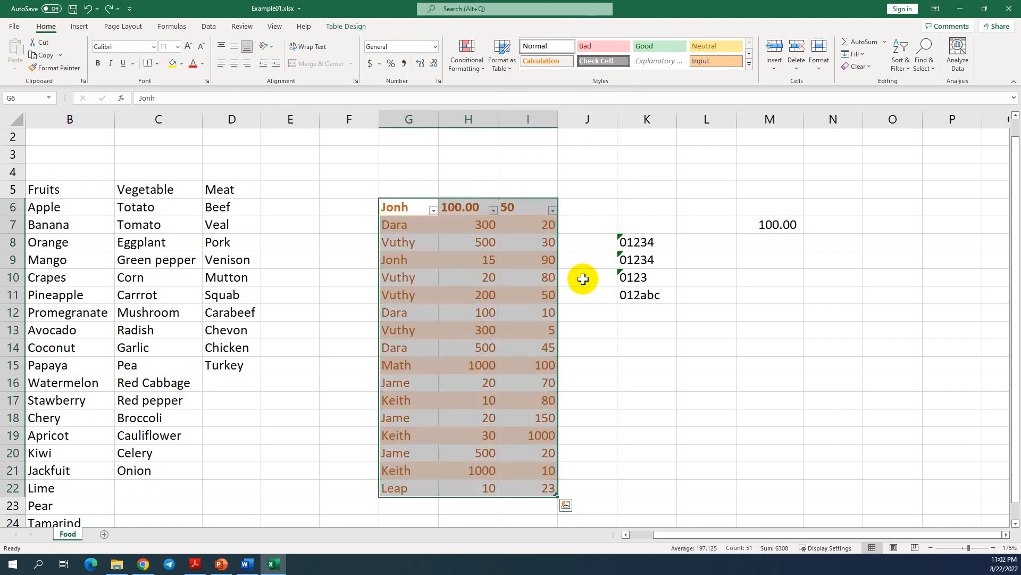
key("ctrl+z")
key("ctrl+z")
key("ctrl+z")
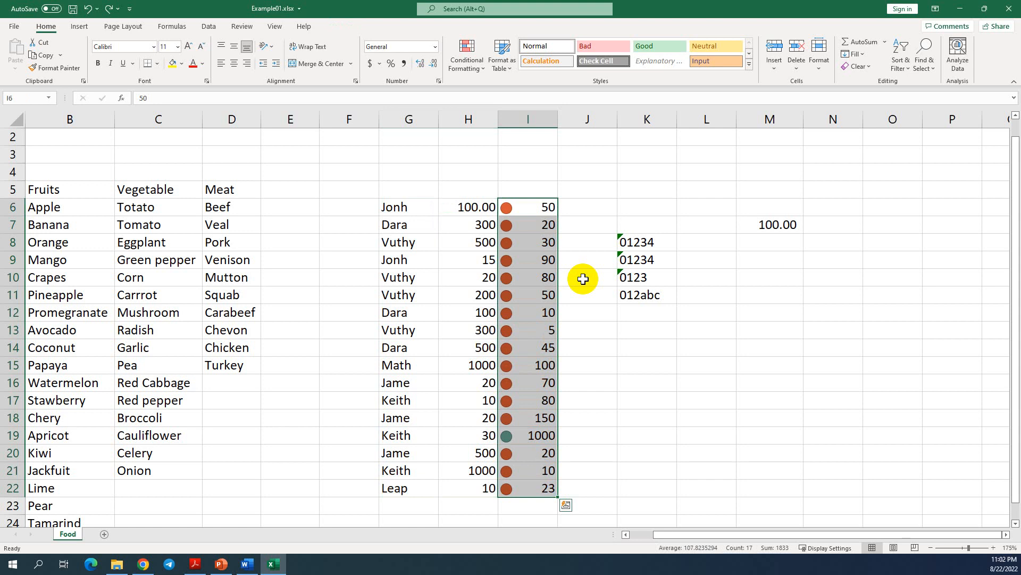
left_click_drag(583, 279, 586, 294)
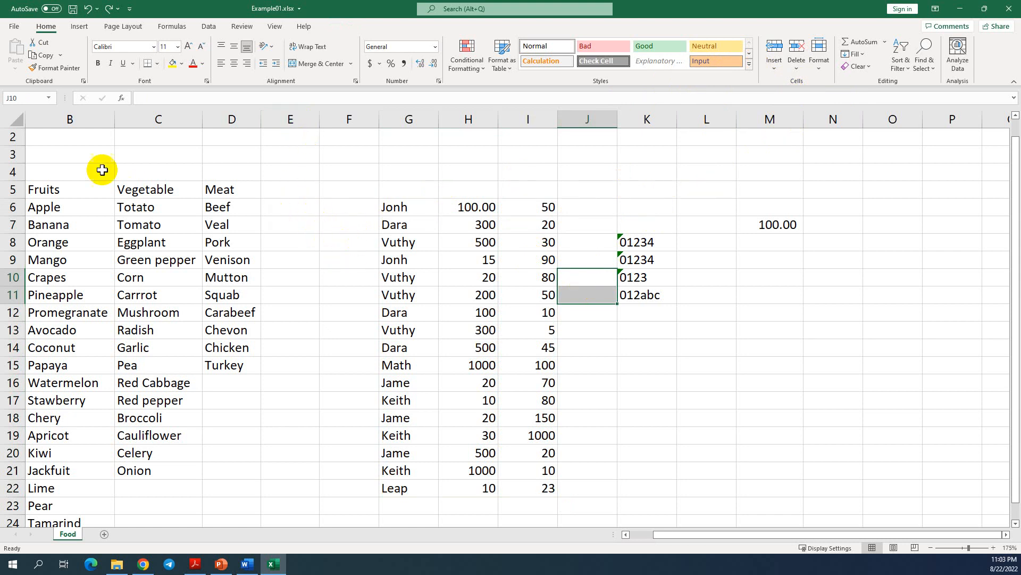
- Select entire columns B, E, F, G and H one after another to show how columns are laid out
left_click_drag(39, 118, 70, 126)
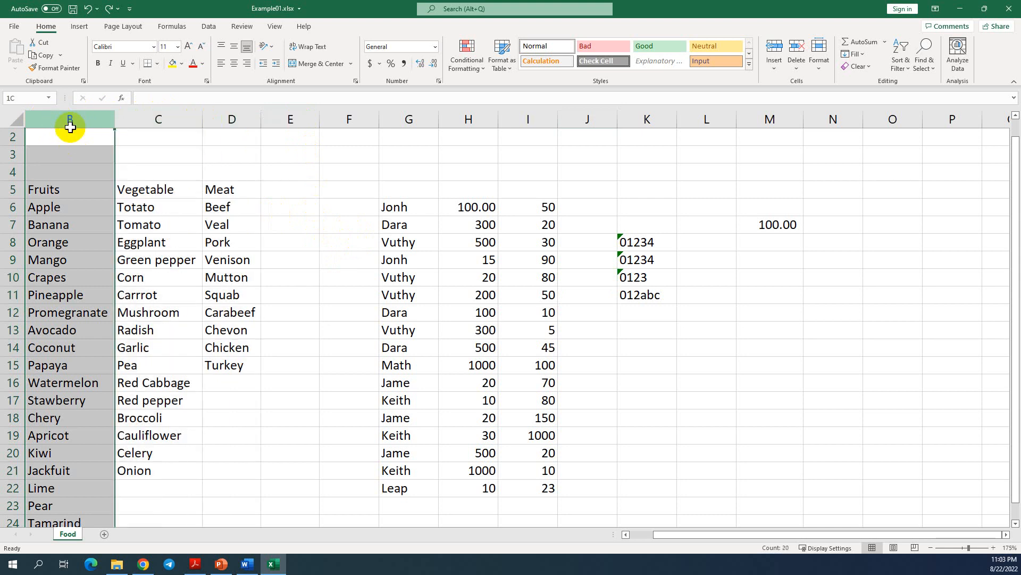
left_click(177, 152)
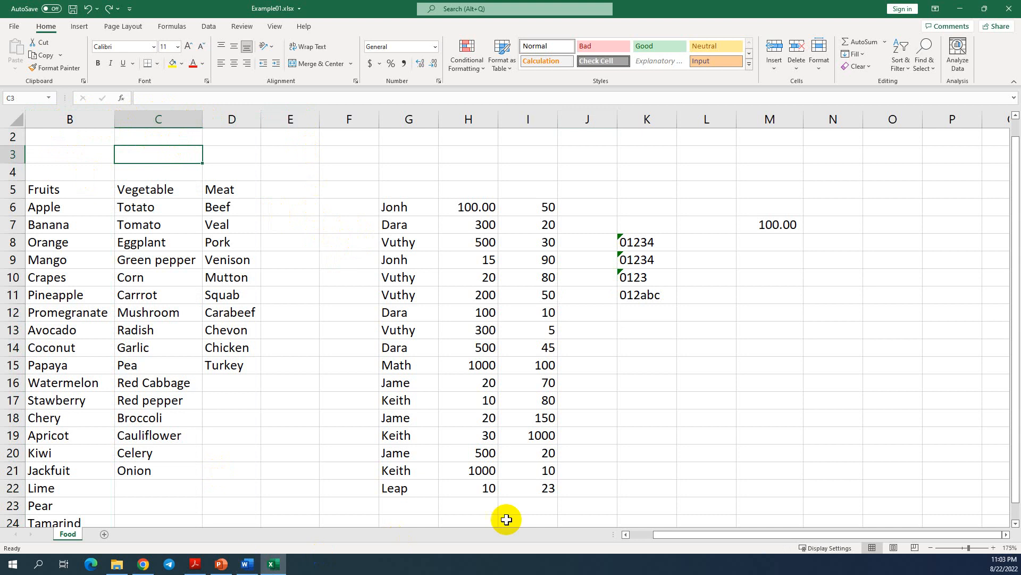
left_click(641, 535)
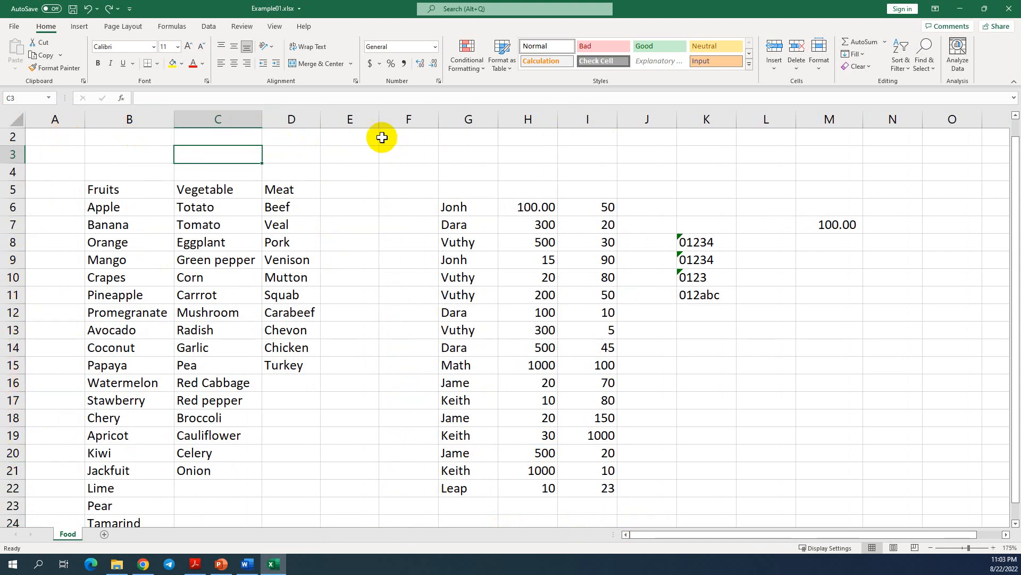
left_click(356, 120)
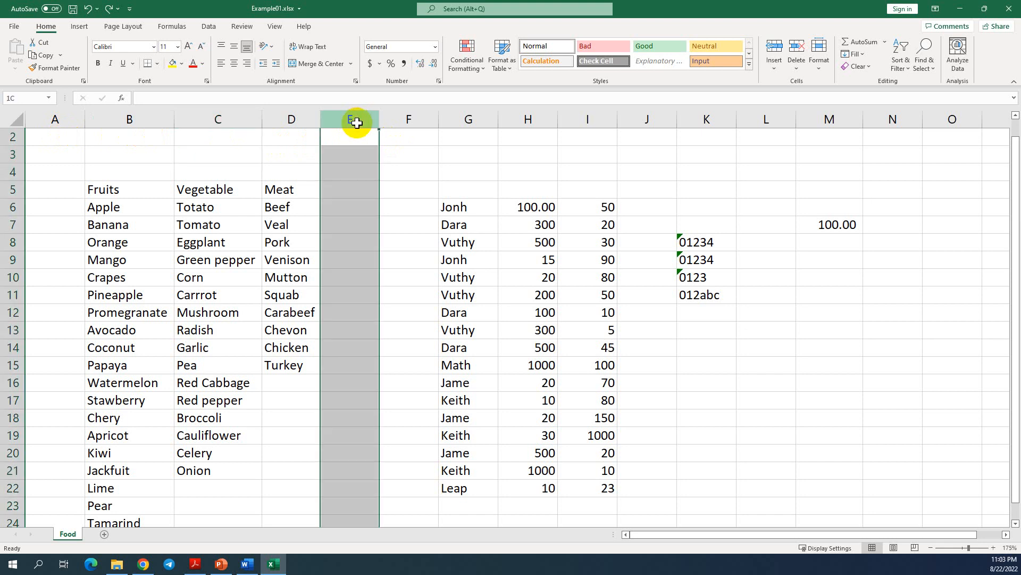
left_click(414, 123)
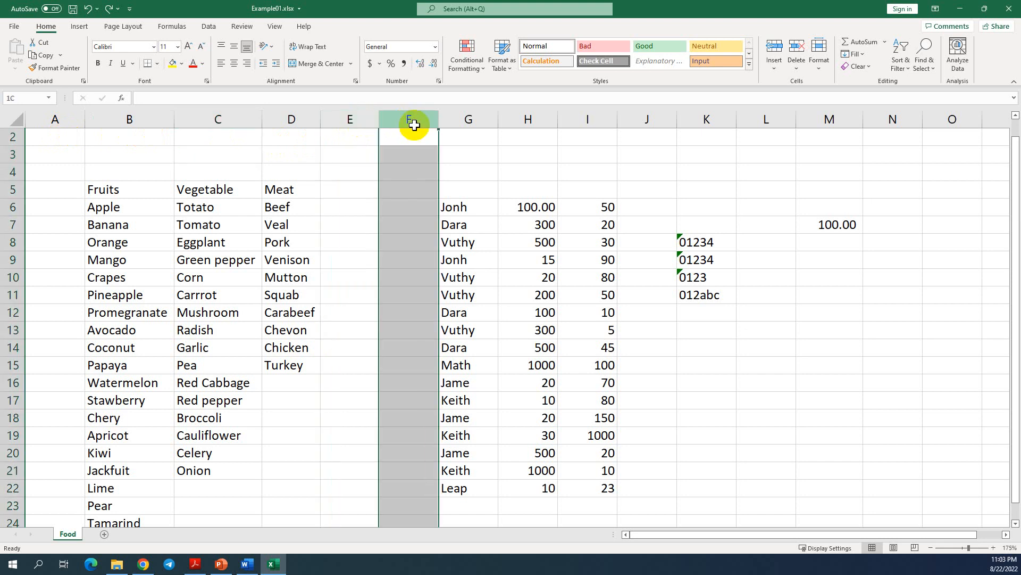
left_click(468, 120)
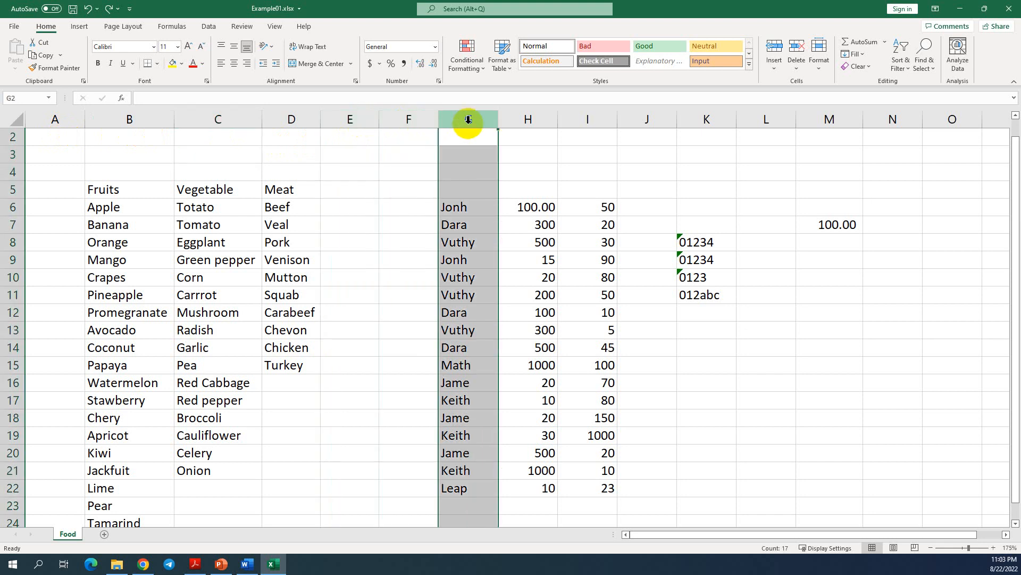
left_click(522, 120)
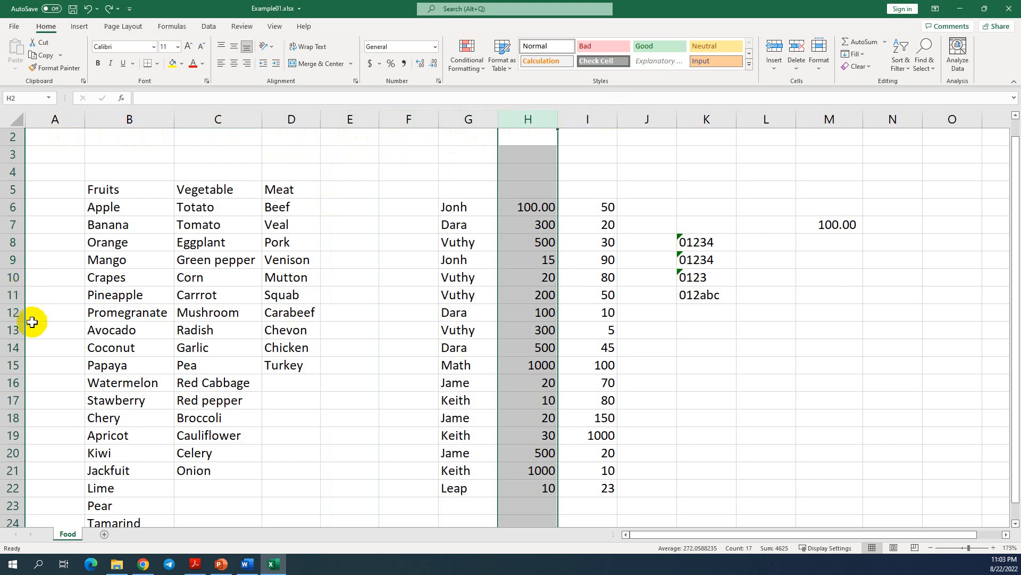
- Select entire rows 5, 4 and 3 in turn, followed by the single cells B3, C3 and E8
left_click(37, 223)
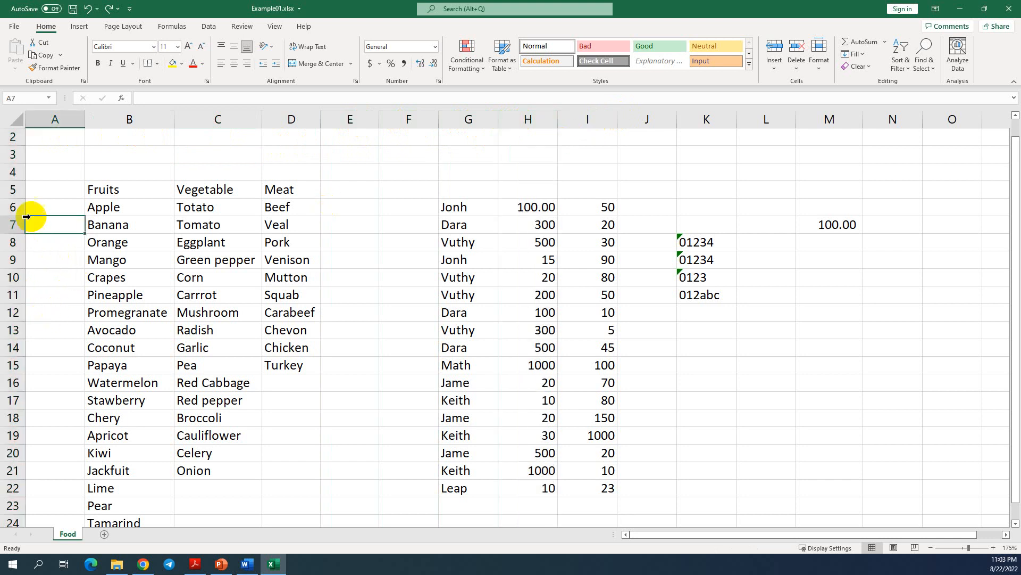
left_click(10, 190)
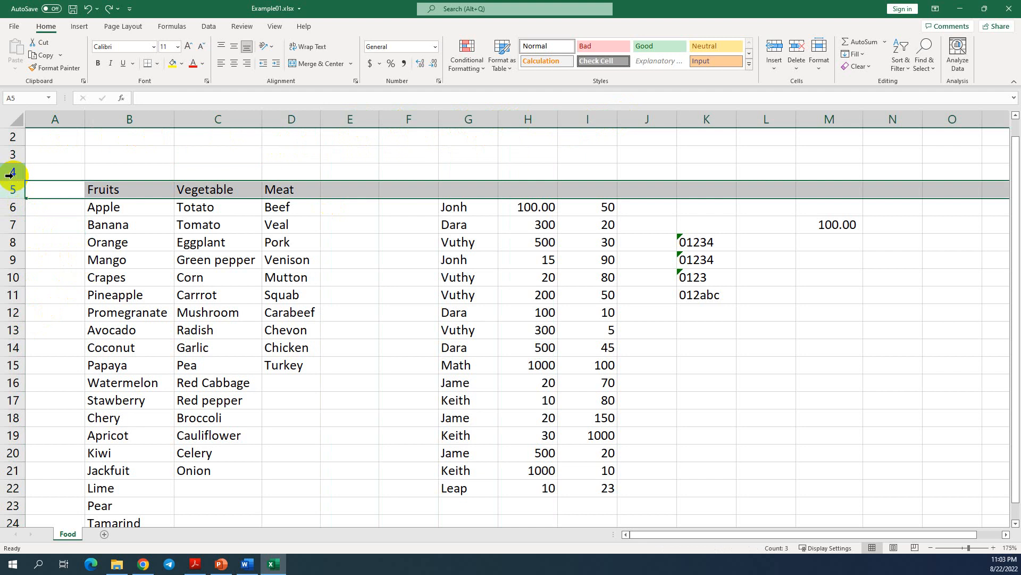
left_click(10, 172)
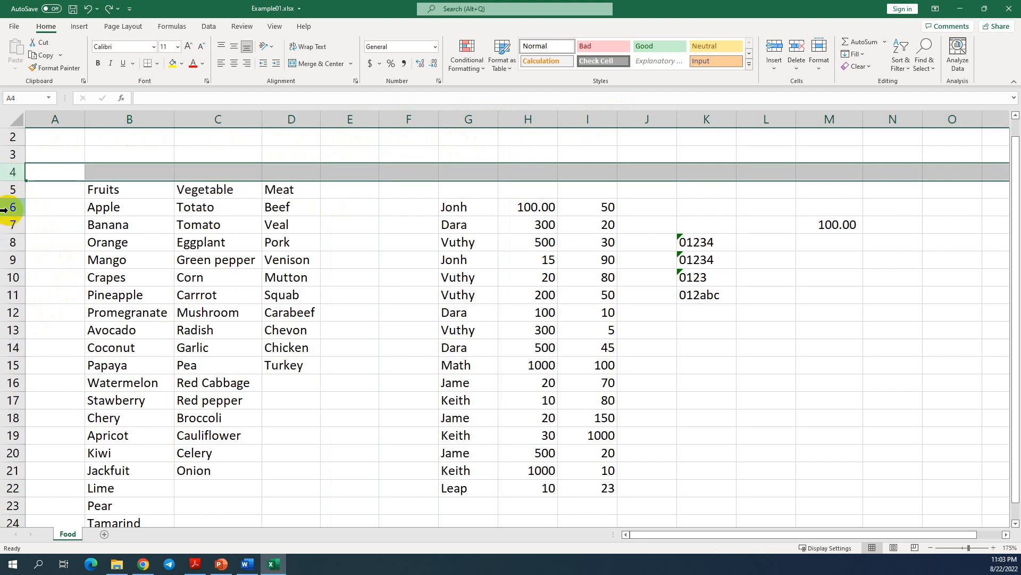
left_click(9, 154)
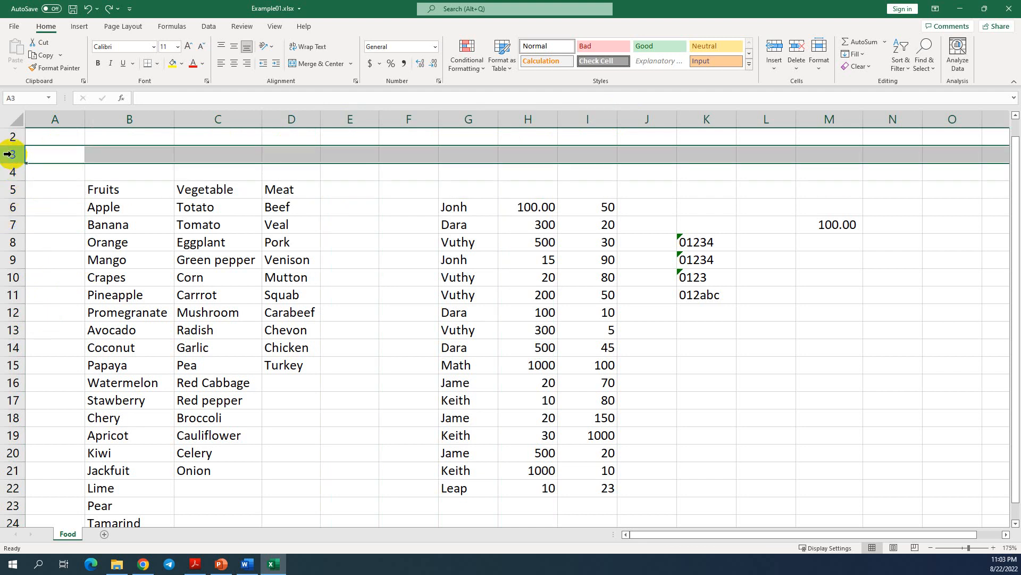
left_click(125, 155)
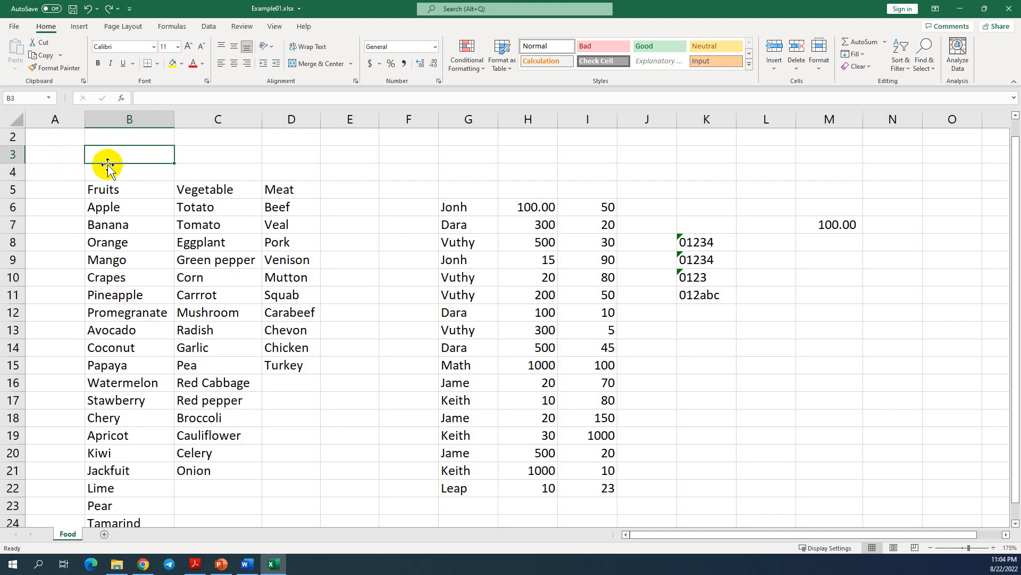
left_click(205, 157)
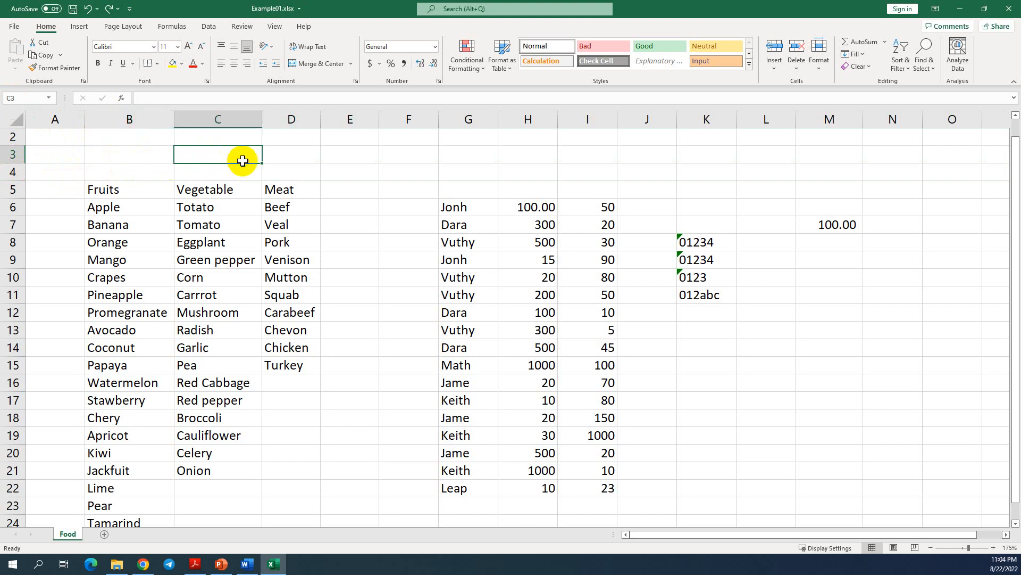
left_click(367, 242)
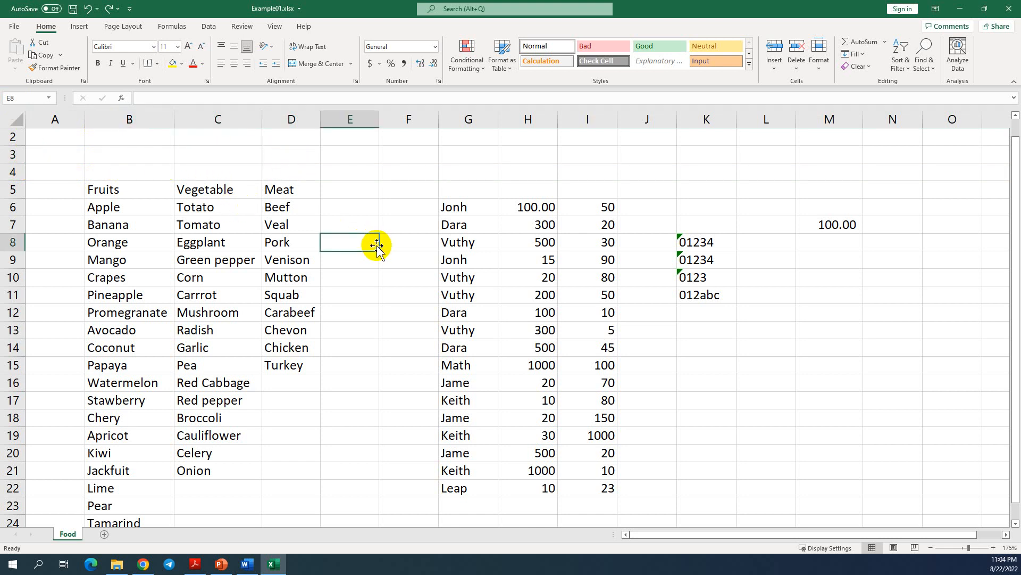
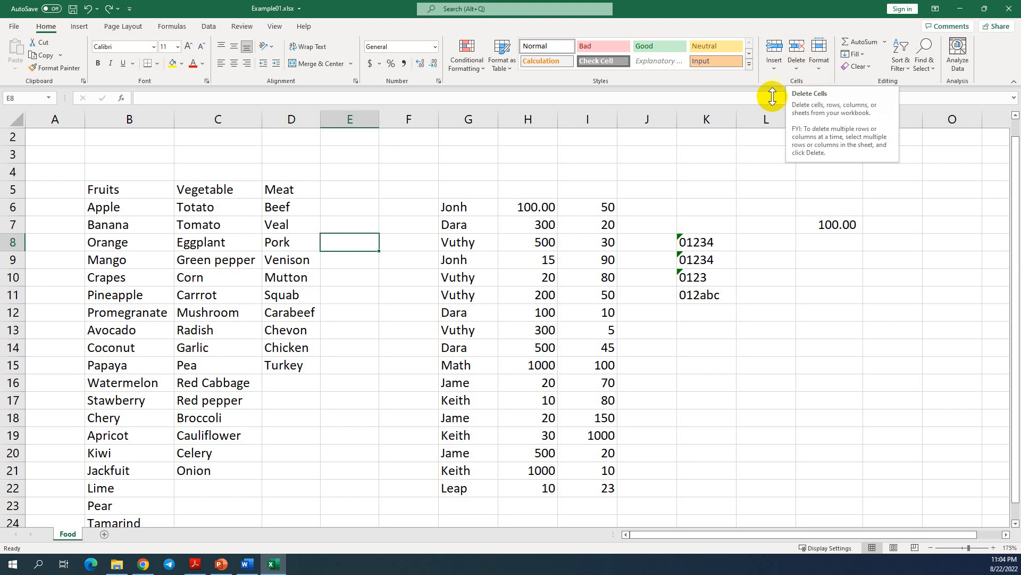
- Insert a blank cell at H8, shifting the existing cells in that row right
left_click(507, 241)
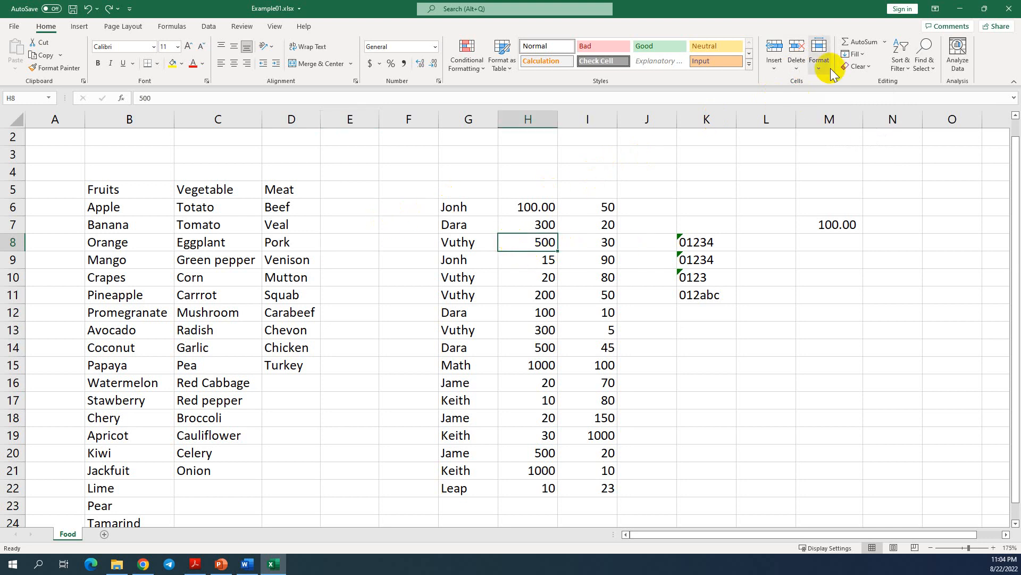
left_click(775, 69)
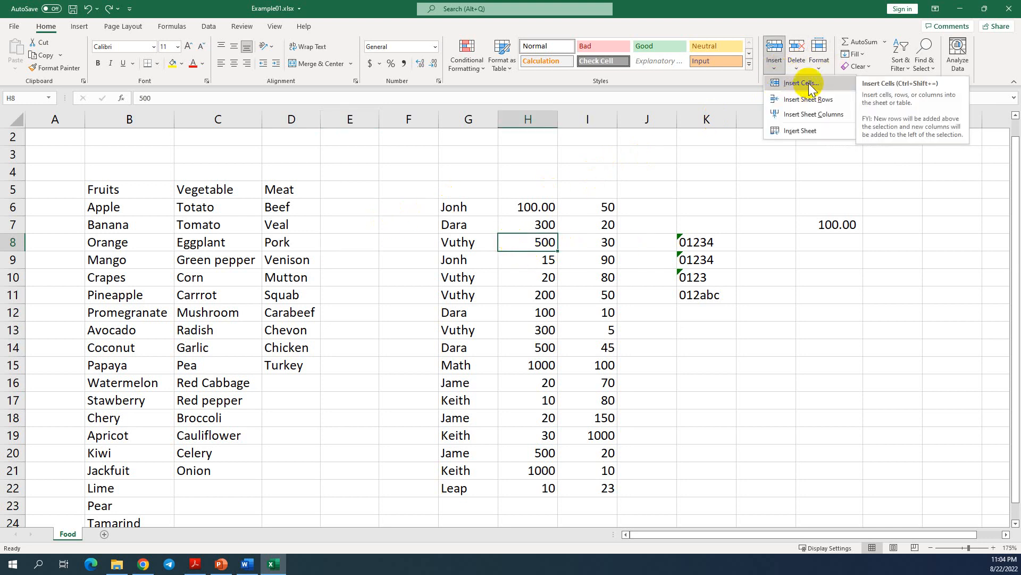
left_click(805, 85)
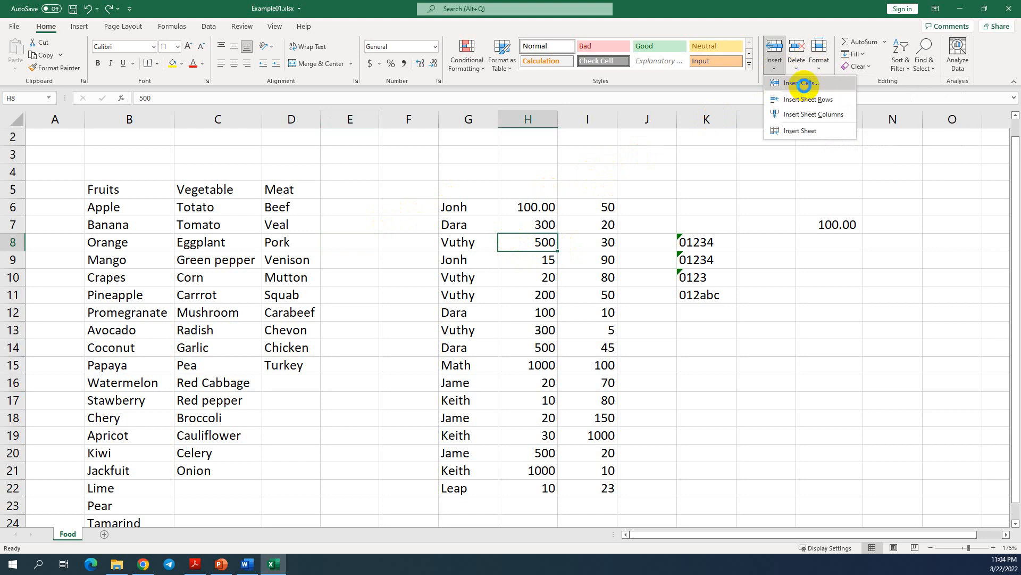
left_click_drag(446, 164, 181, 129)
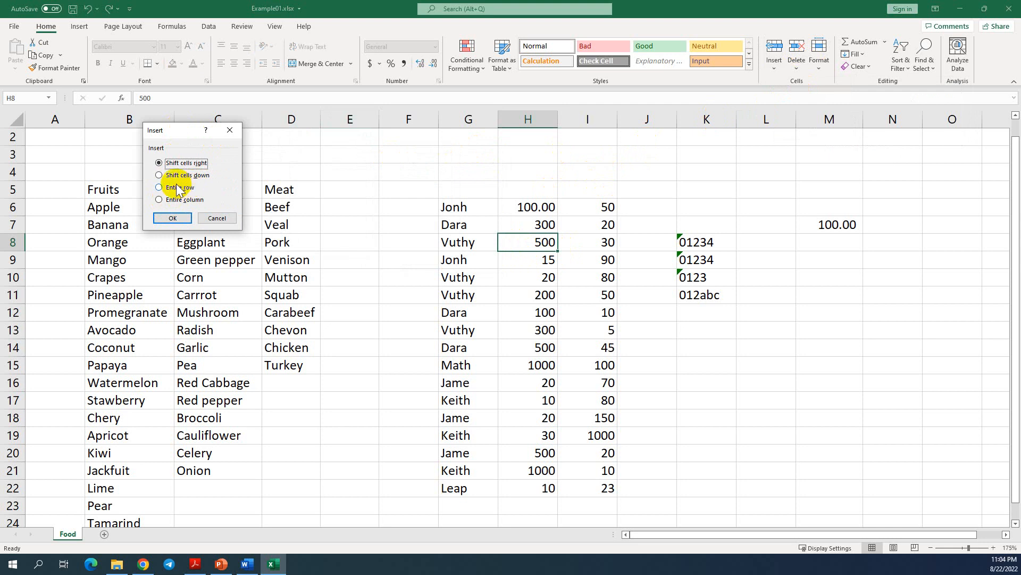
left_click(174, 218)
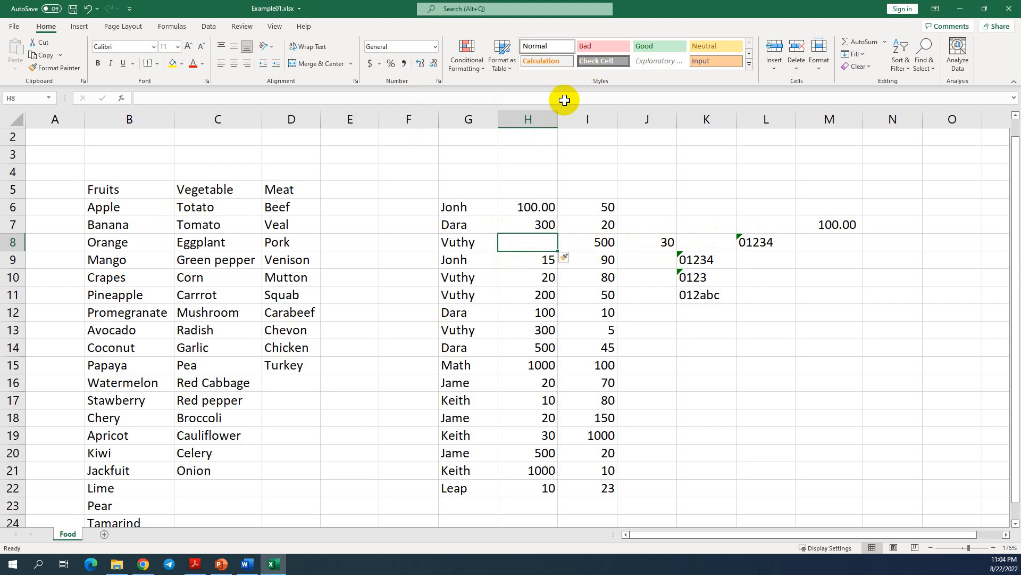
- Insert a blank cell at H11, shifting the existing cells in column H down
left_click(527, 296)
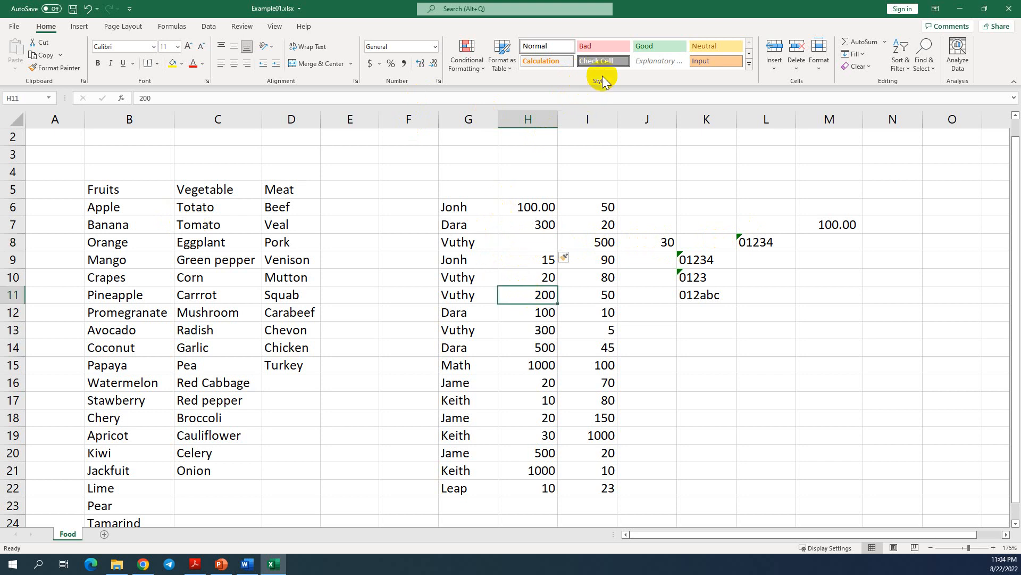
left_click(776, 72)
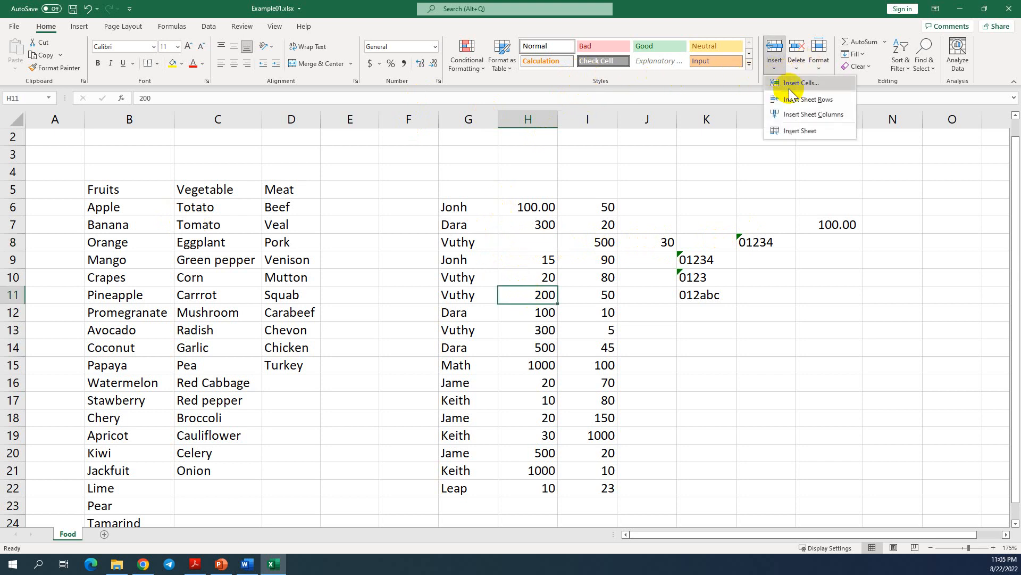
left_click(788, 85)
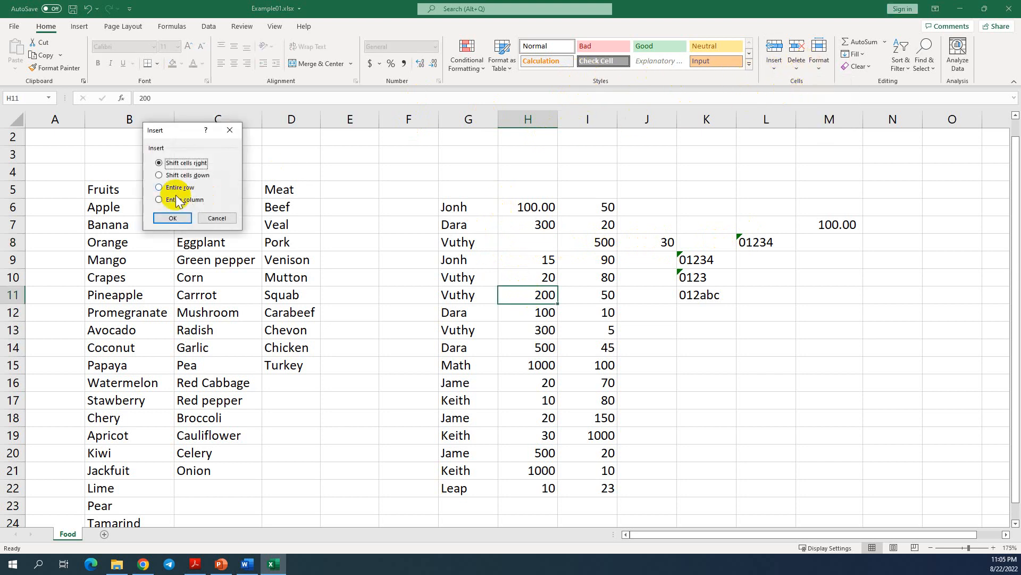
left_click(160, 174)
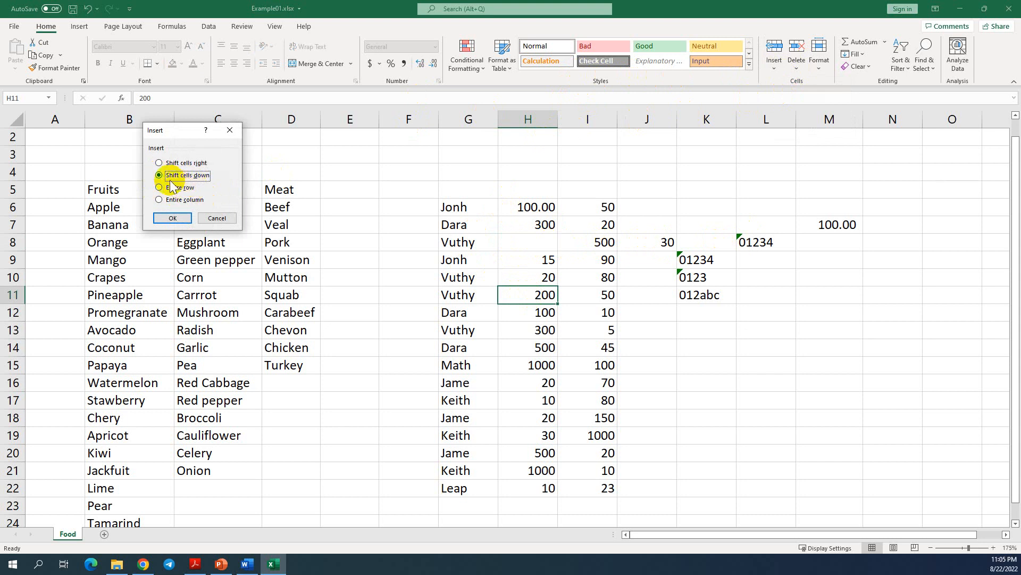
left_click(172, 218)
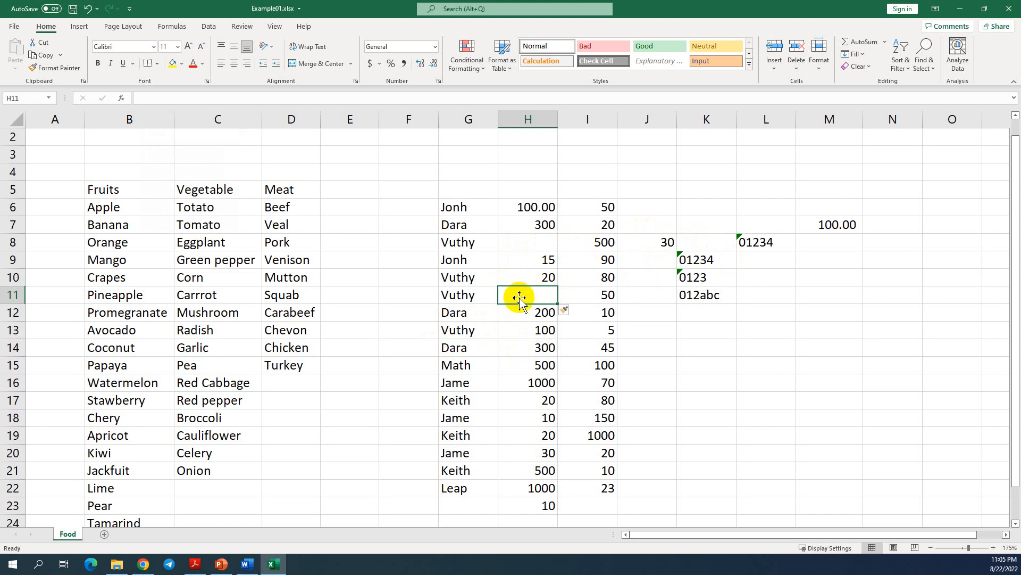
- Insert an entire blank row at cell H10
left_click(528, 276)
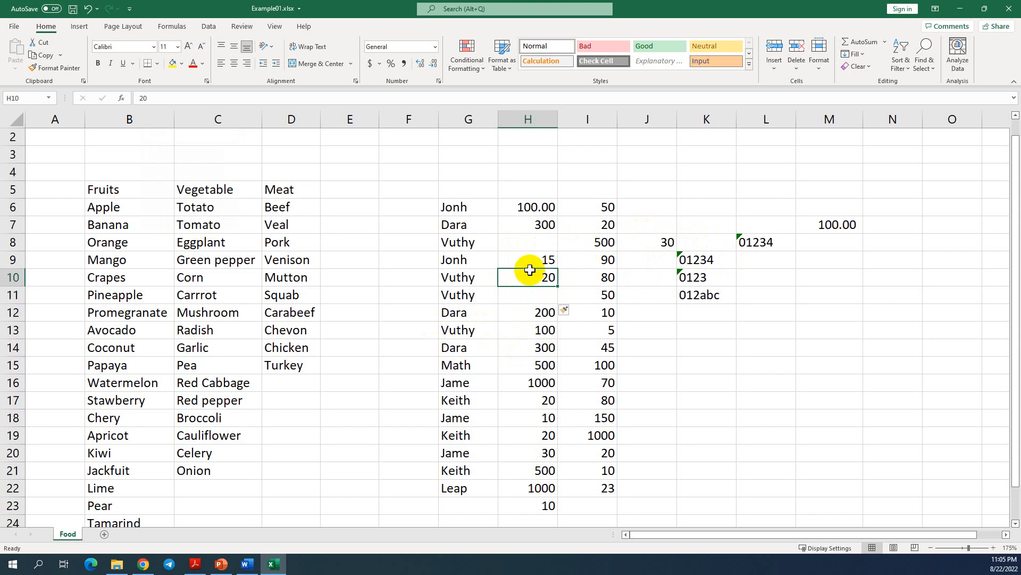
left_click(776, 69)
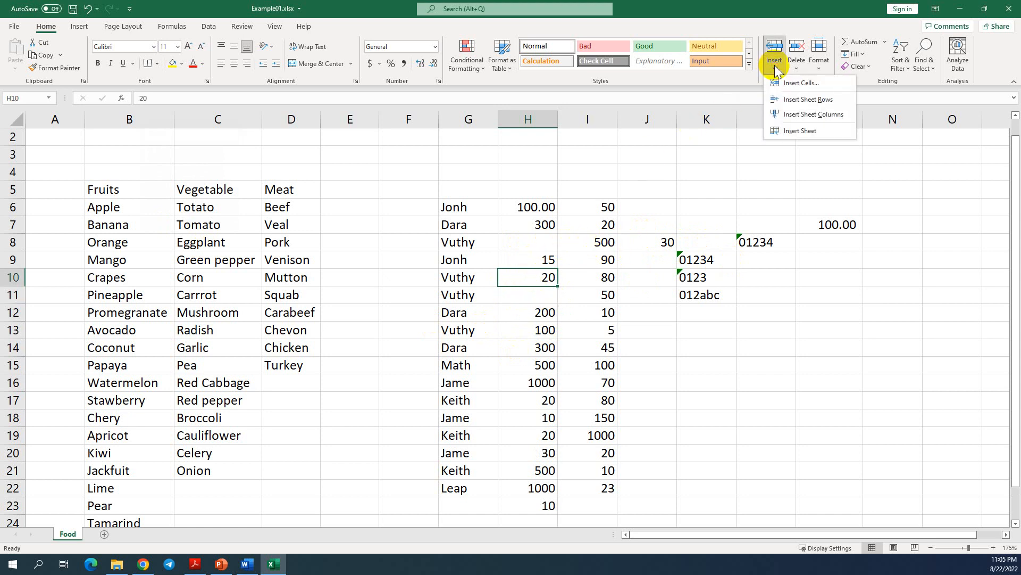
left_click(798, 87)
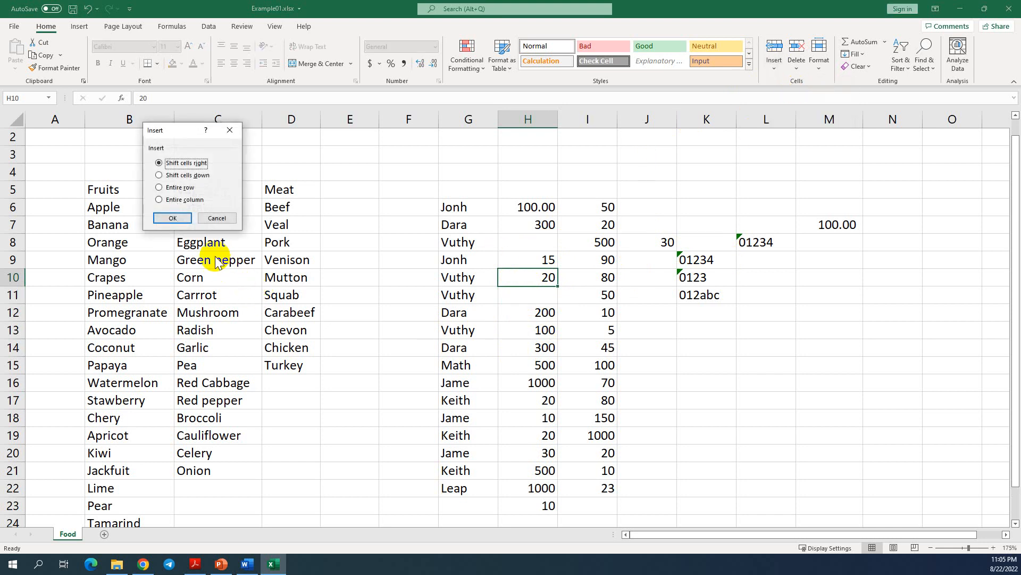
left_click(158, 187)
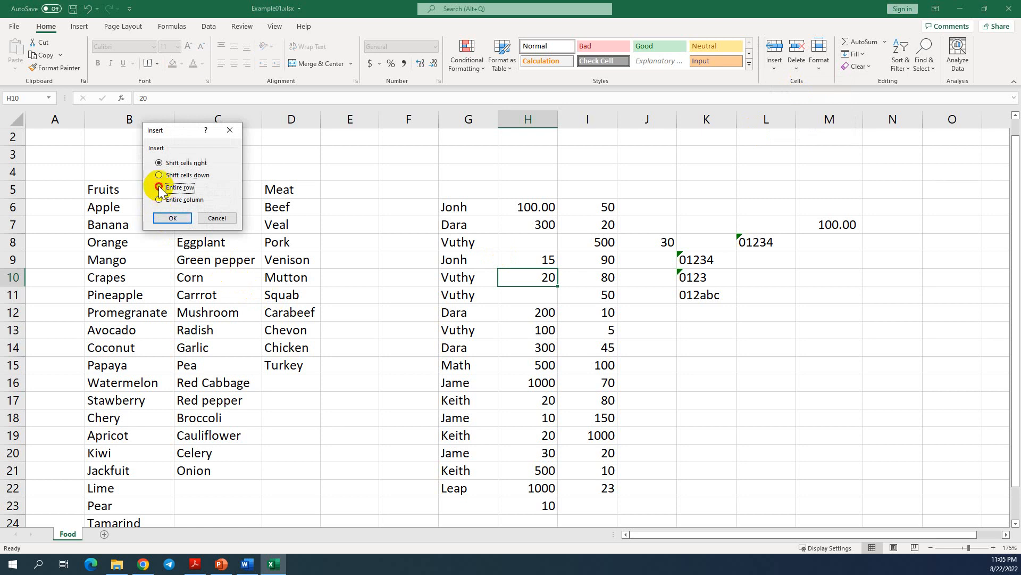
left_click(172, 220)
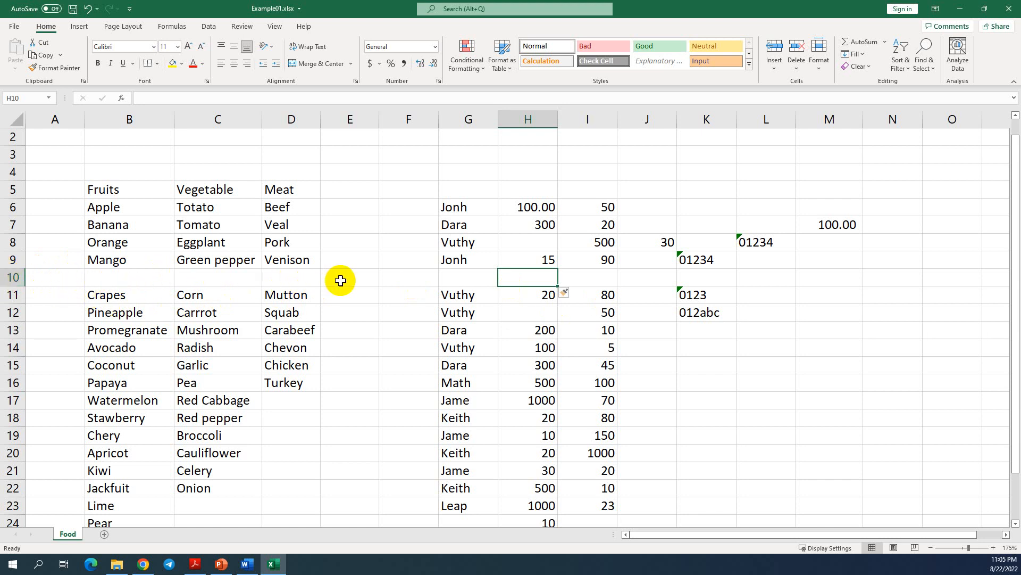
- Insert an entire blank column at cell I7
right_click(583, 224)
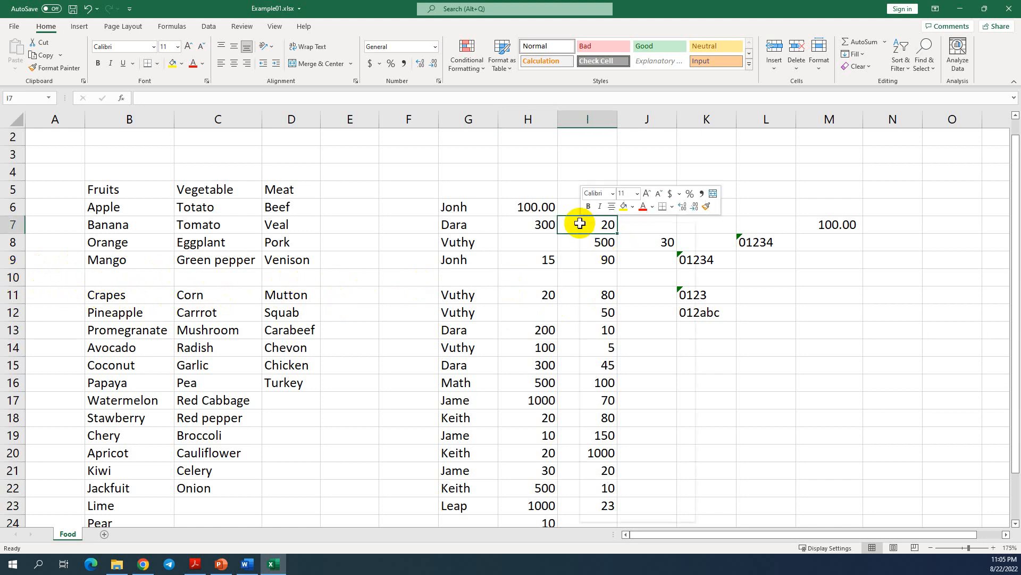
left_click(568, 227)
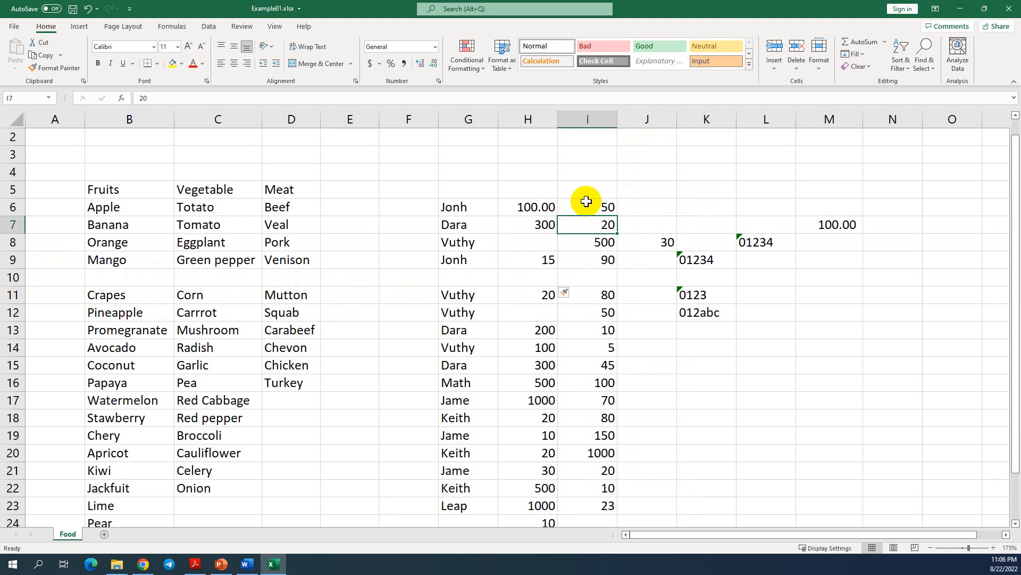
left_click(776, 72)
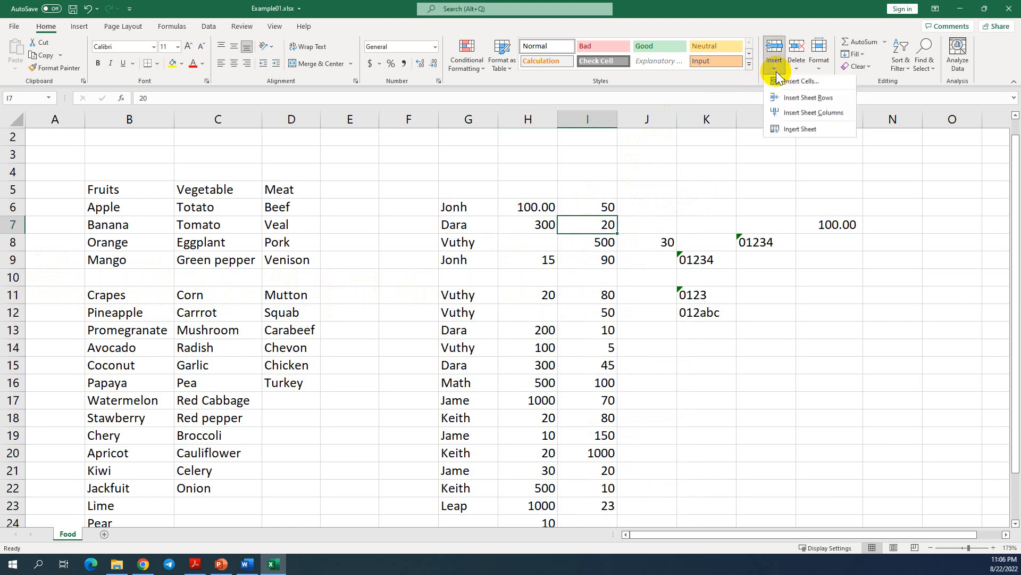
left_click(790, 81)
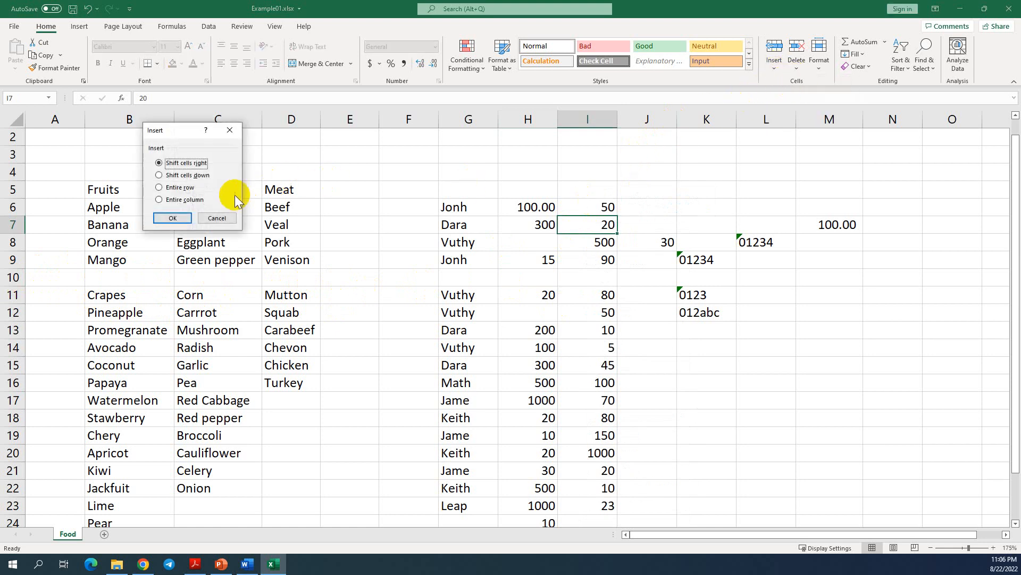
left_click(186, 200)
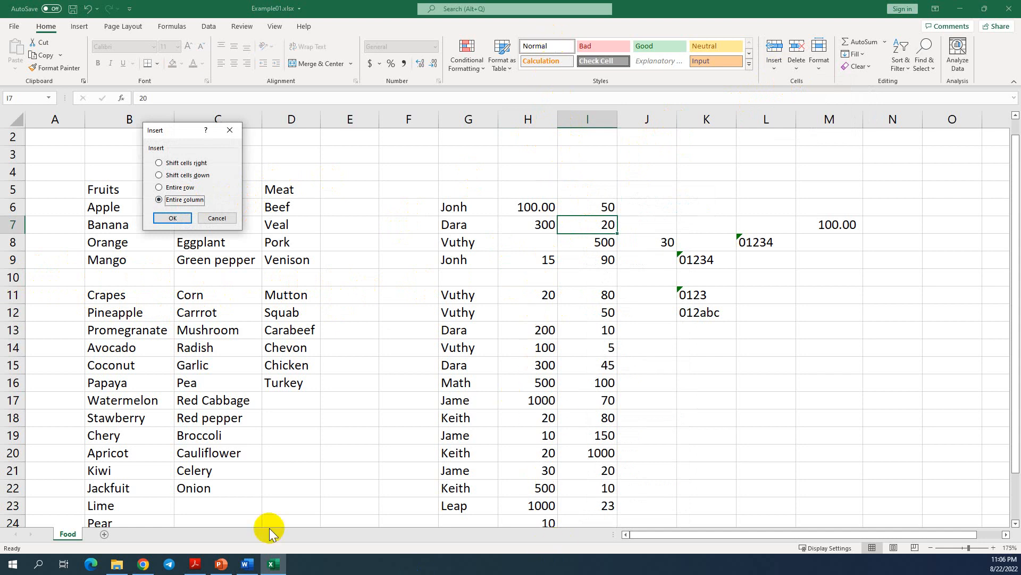
left_click(175, 217)
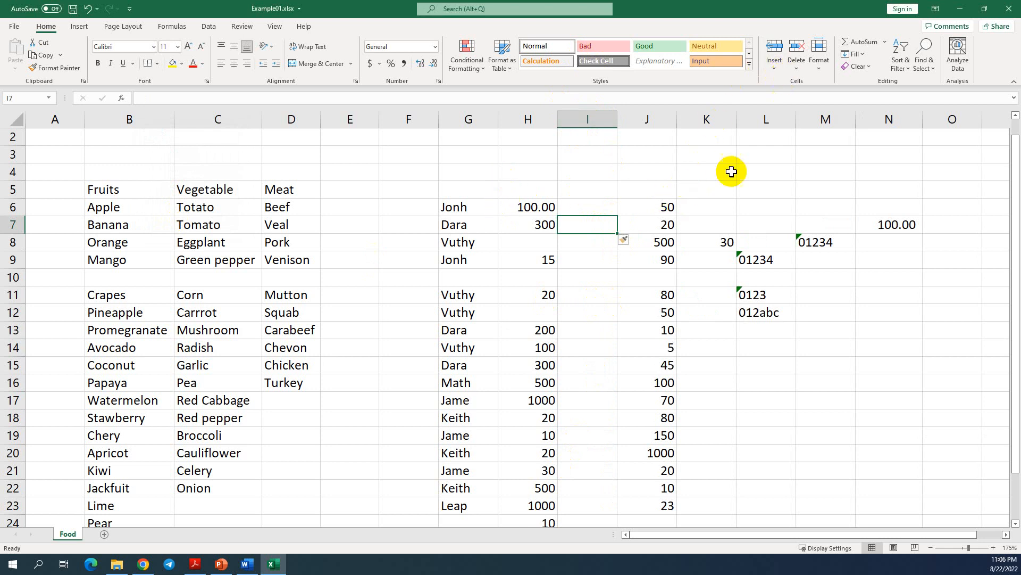
- Delete cell J7 with the cells below shifted up, and undo the deletion
left_click(796, 68)
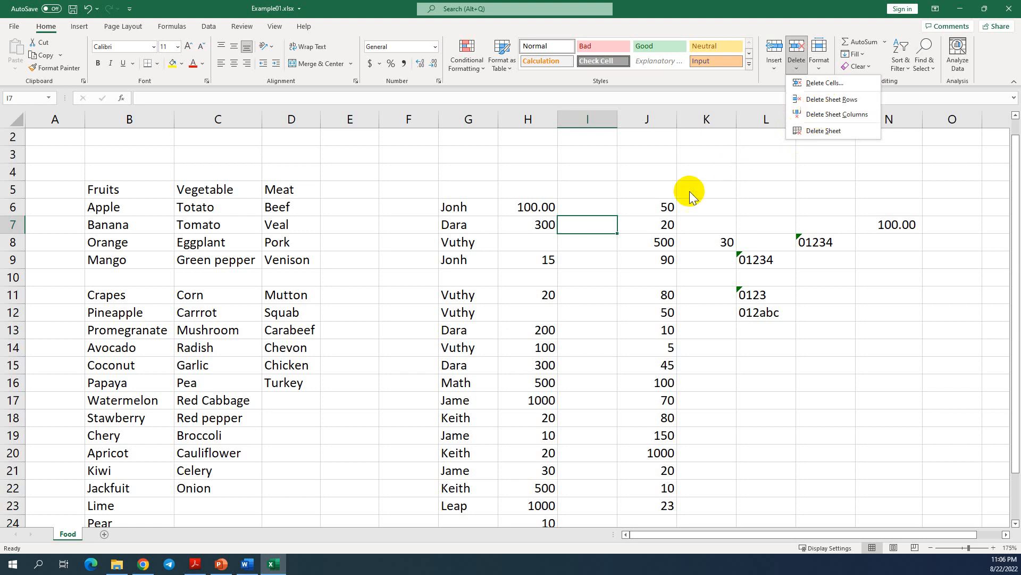
left_click(672, 223)
left_click(672, 223)
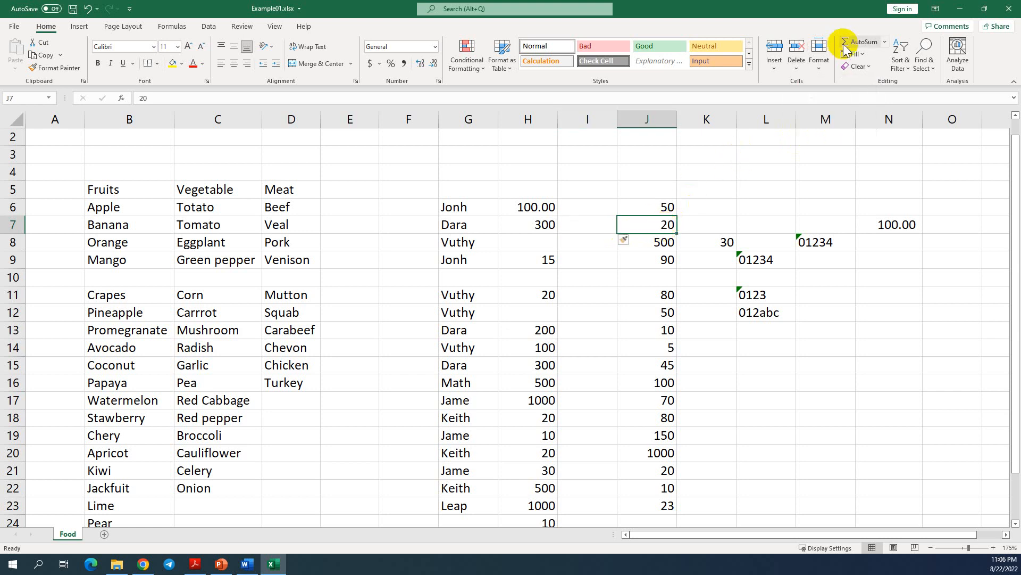
left_click(804, 66)
left_click(813, 83)
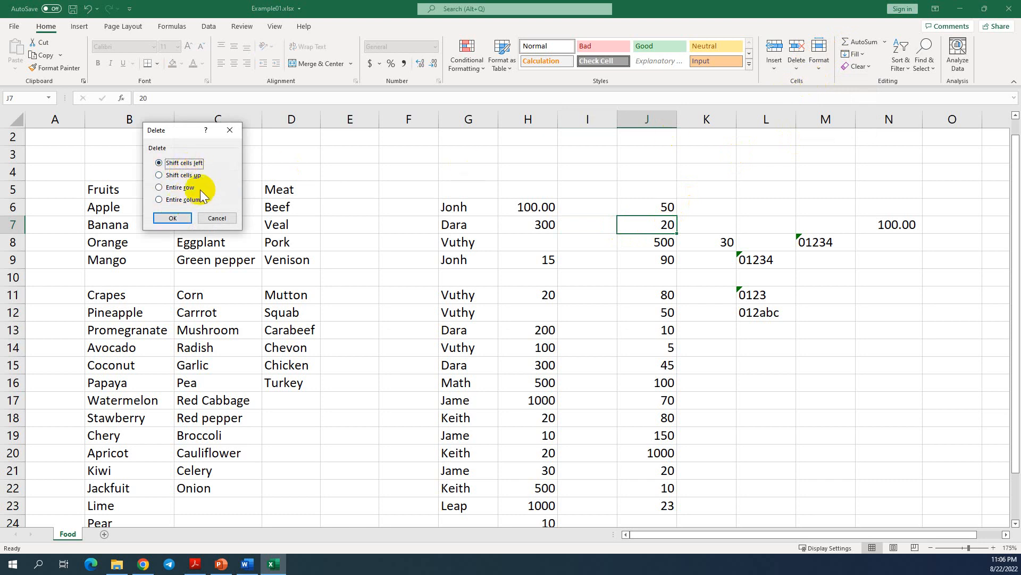
left_click(162, 176)
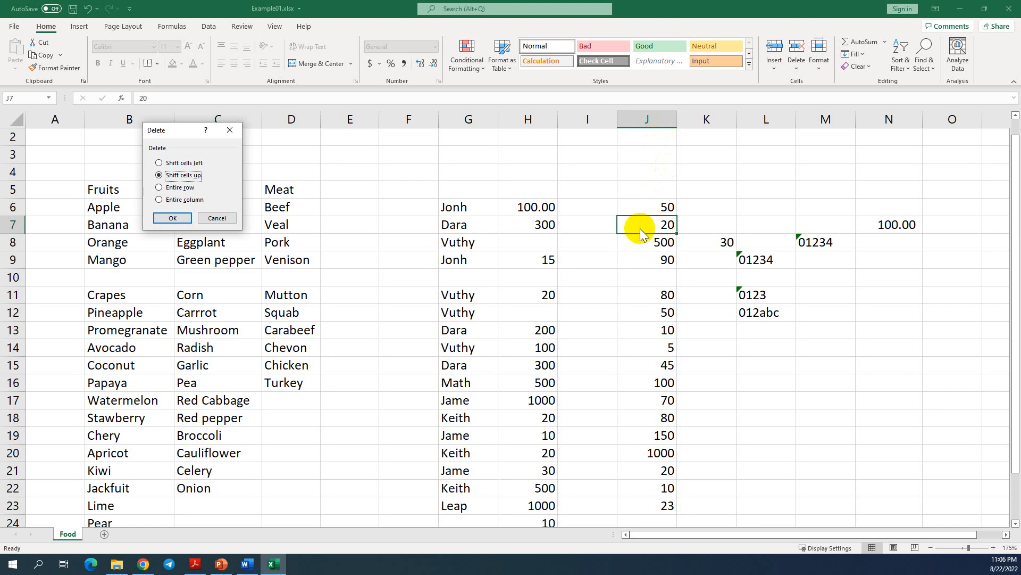
left_click(171, 218)
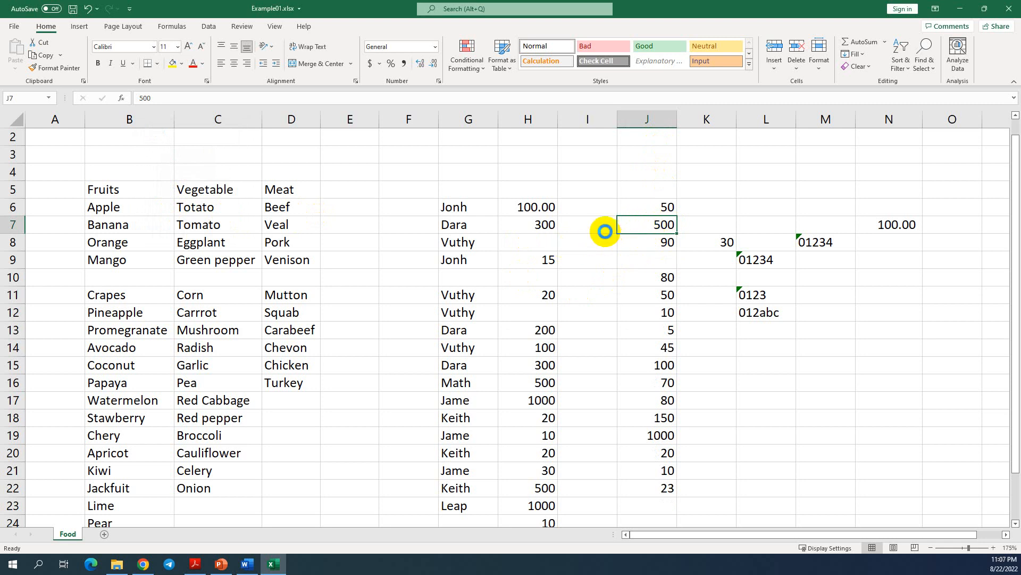
key("ctrl+z")
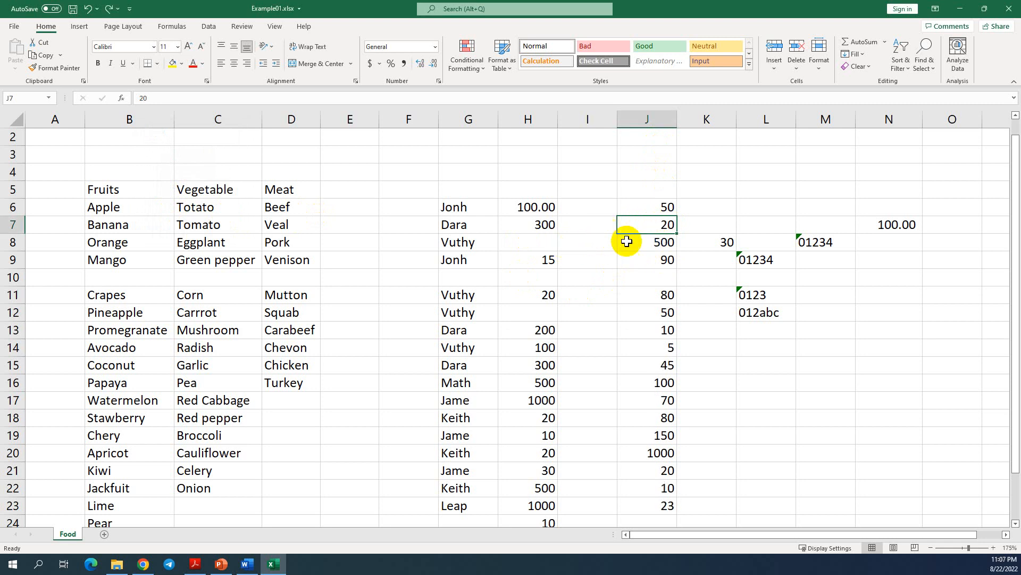
- Delete cell J12, shifting the cells below it in column J up
left_click(665, 242)
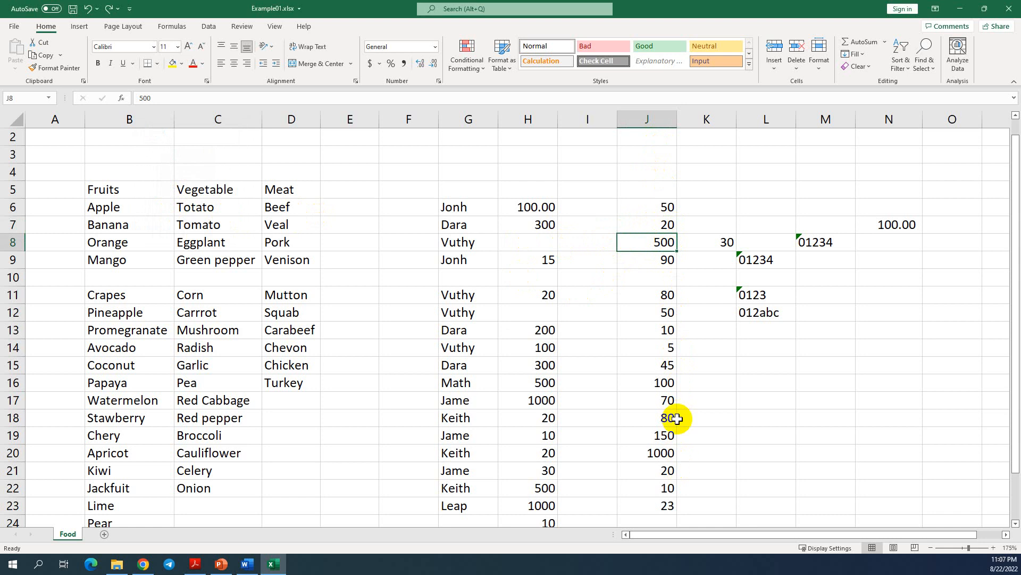
left_click(656, 226)
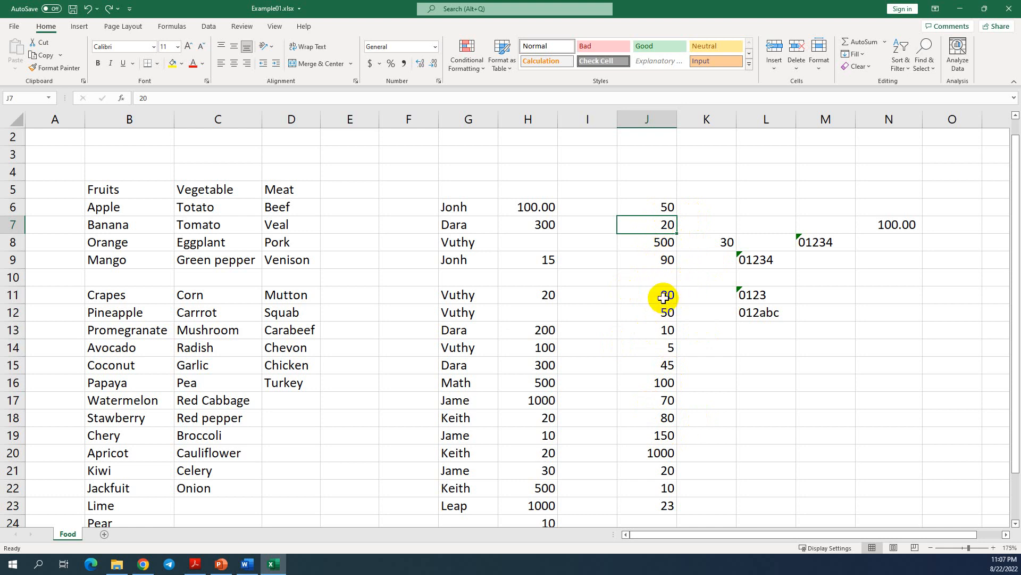
left_click(665, 316)
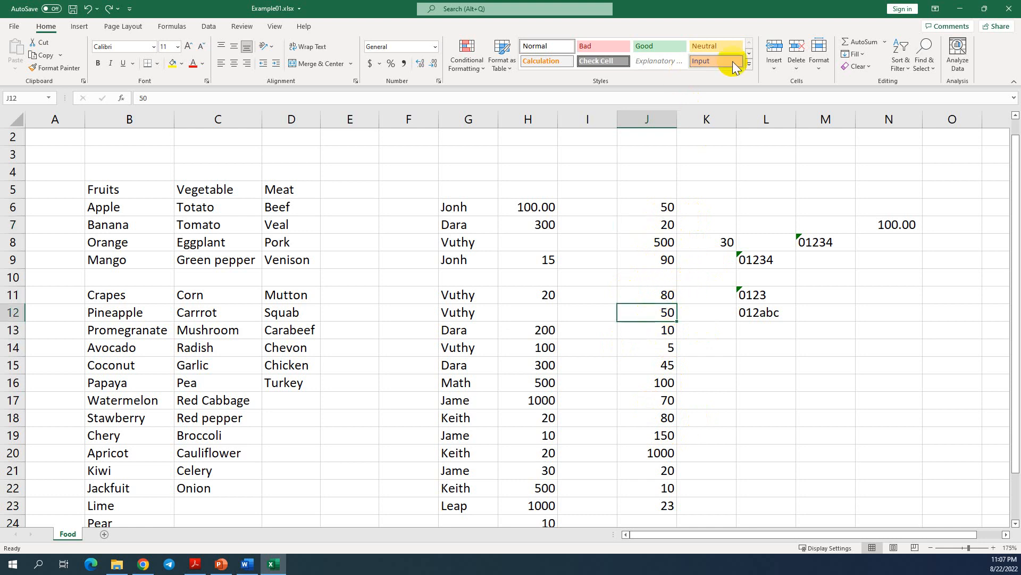
left_click(797, 61)
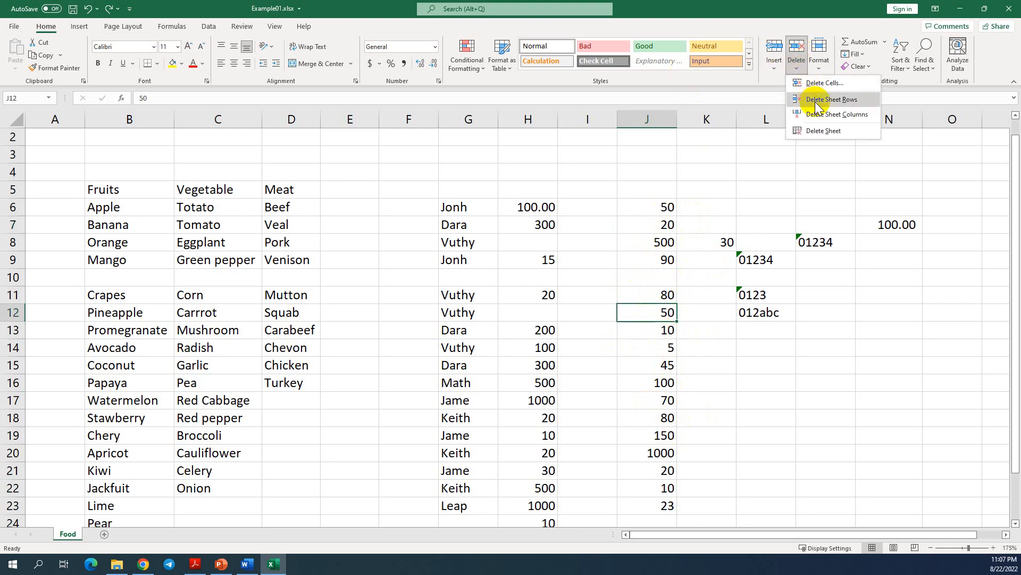
left_click(826, 84)
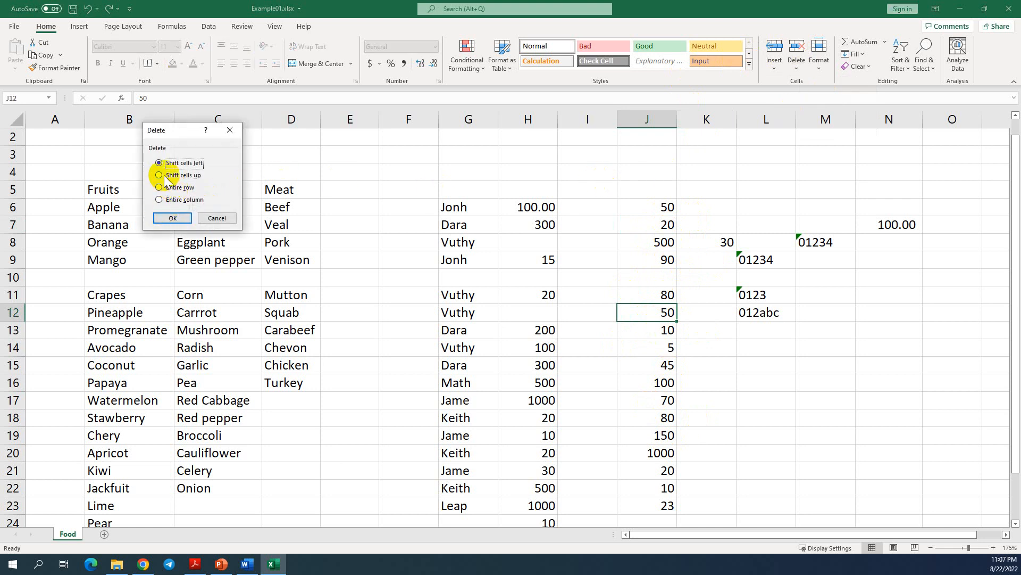
left_click(181, 215)
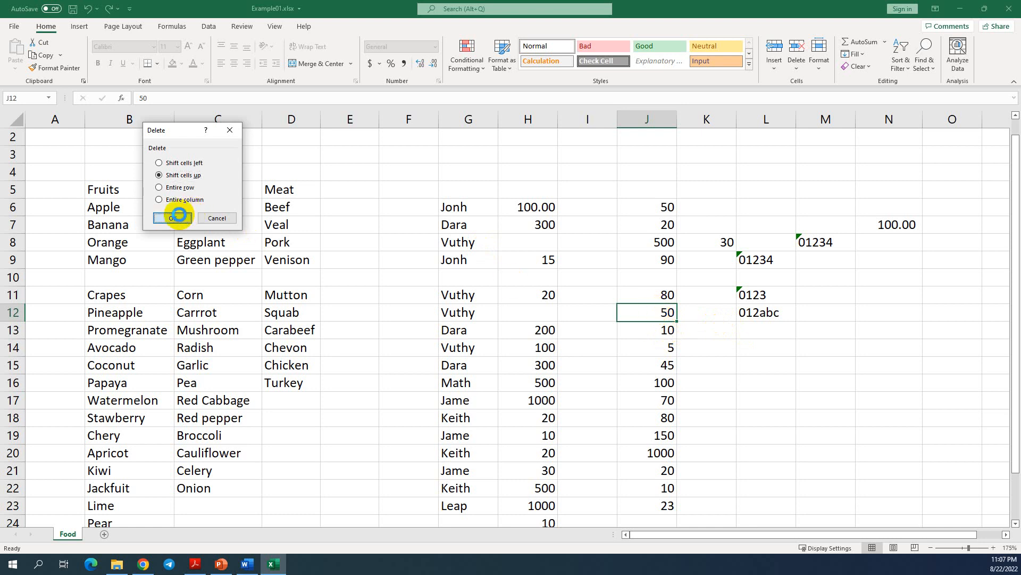
left_click(174, 217)
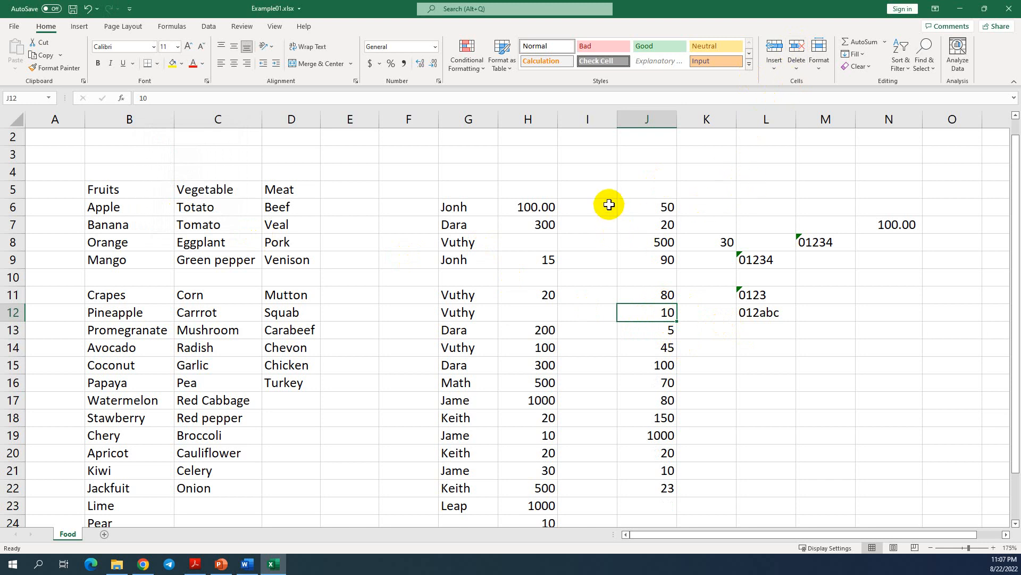
left_click(821, 64)
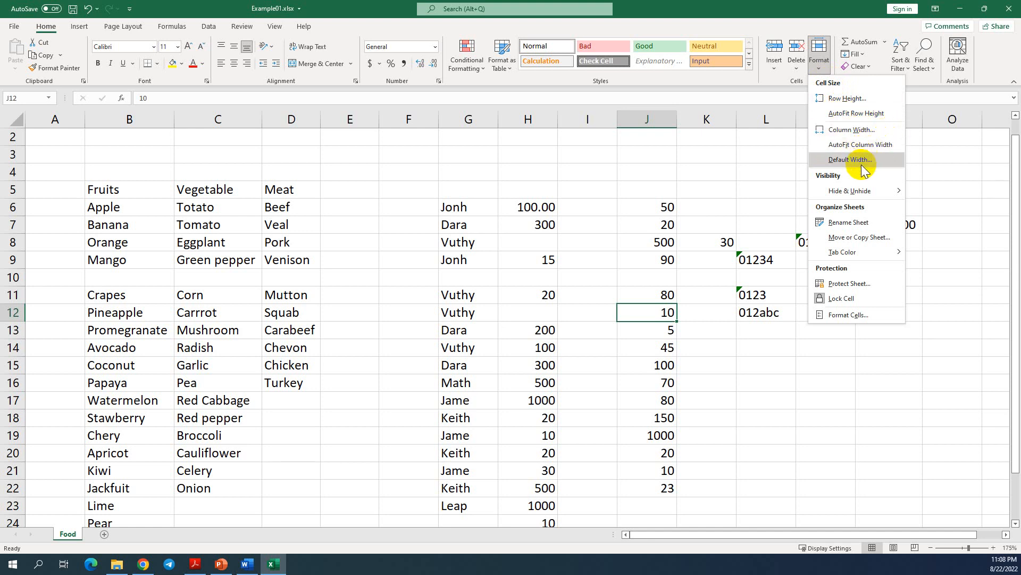
left_click(495, 211)
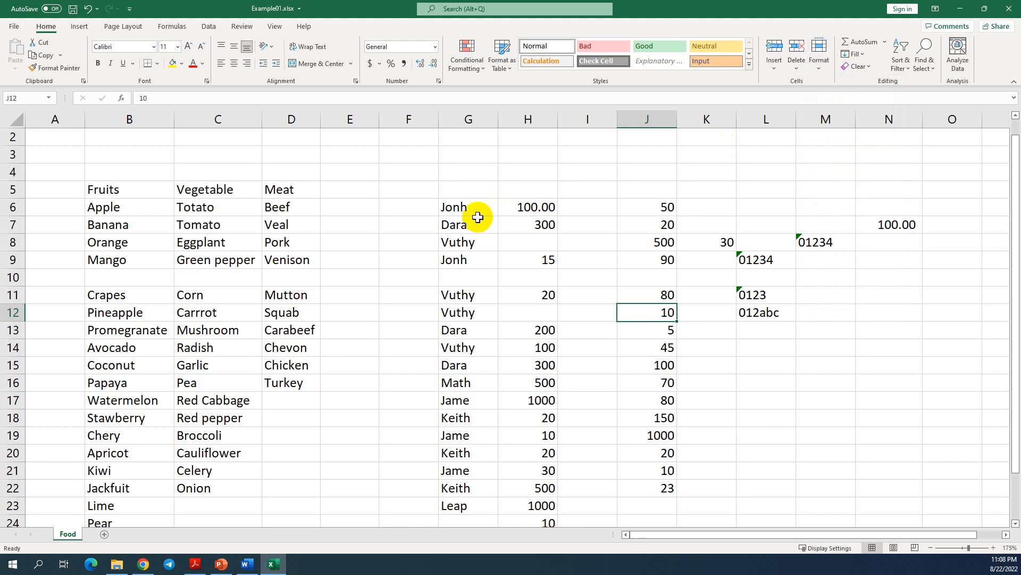
- Select rows 3 through 27 and shrink their height together until the cell text is cut off
left_click_drag(9, 154, 248, 529)
left_click_drag(25, 220, 14, 166)
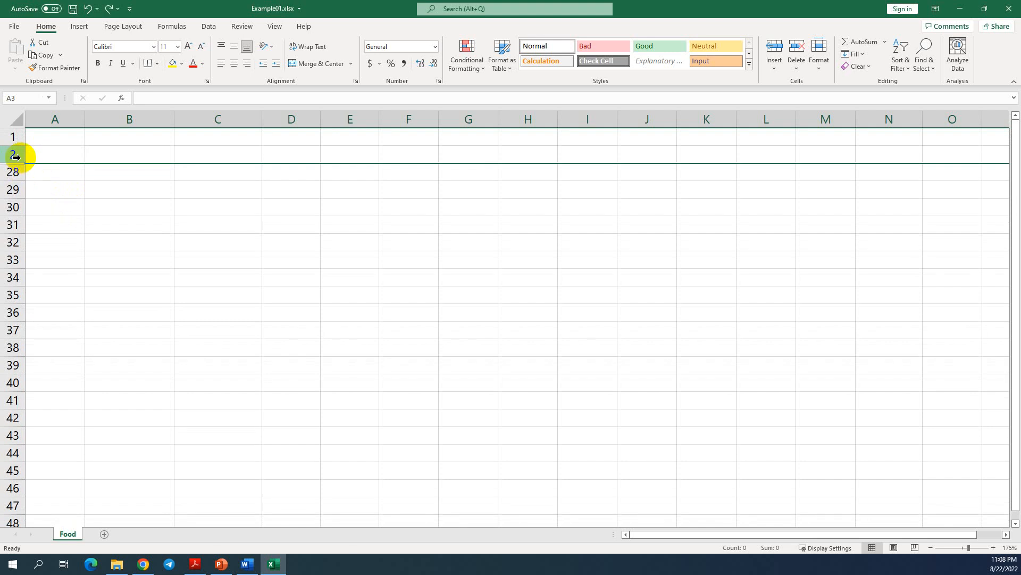
double_click(15, 158)
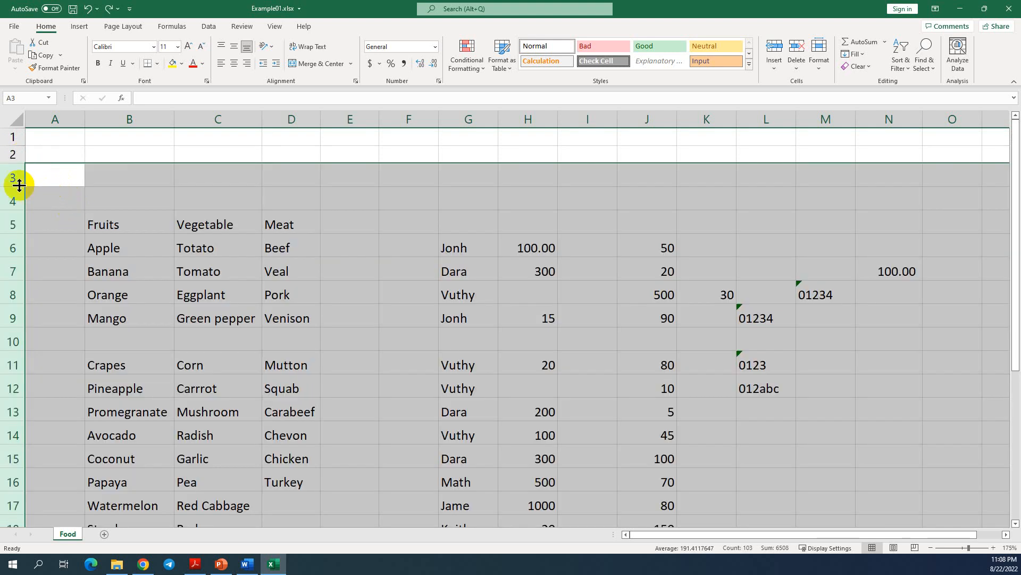
left_click_drag(18, 186, 18, 169)
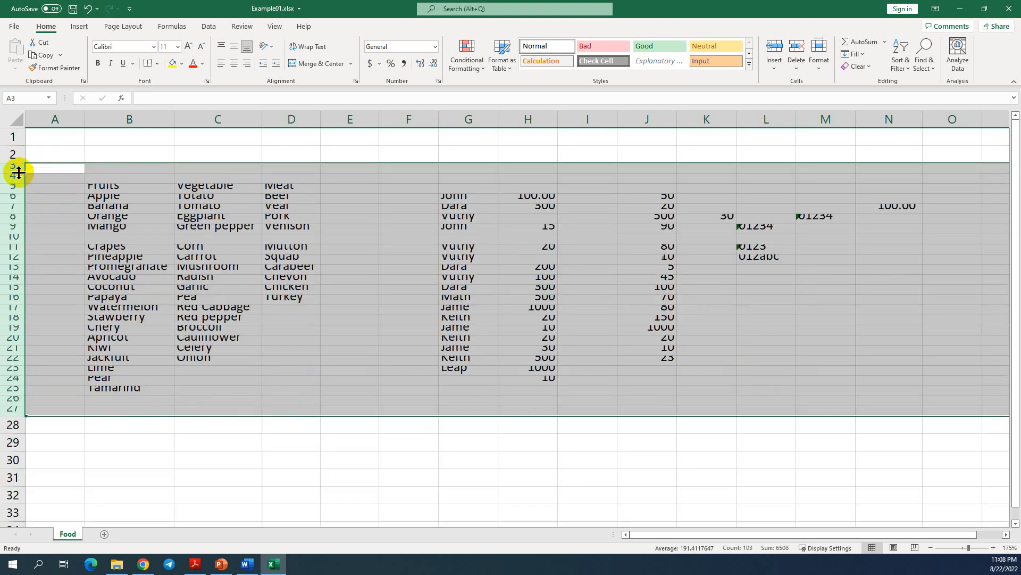
left_click(333, 269)
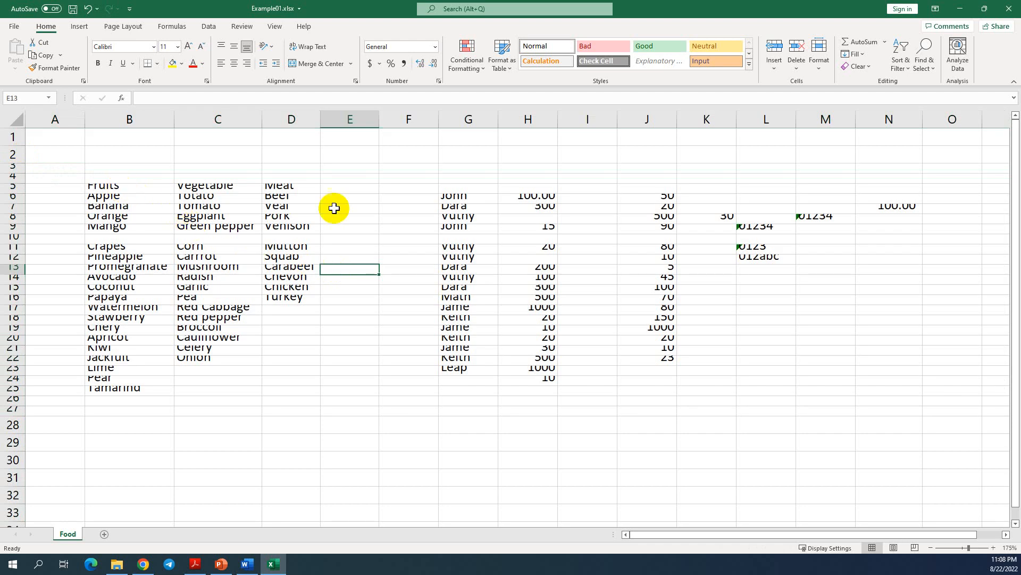
- Increase the heights of rows 5 to 8 one by one so their text fits, and select A25:D26
left_click(230, 226)
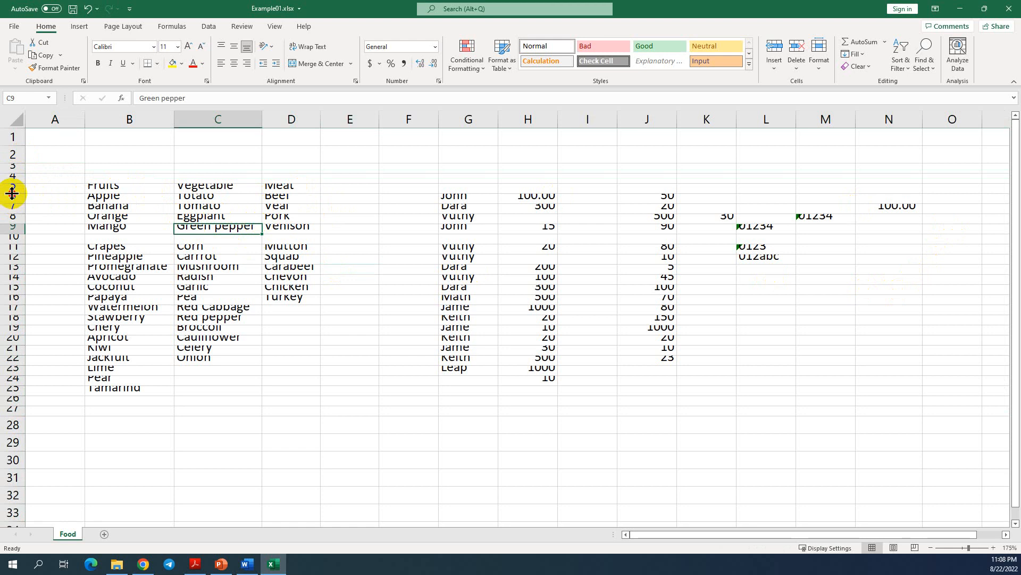
left_click_drag(12, 193, 7, 247)
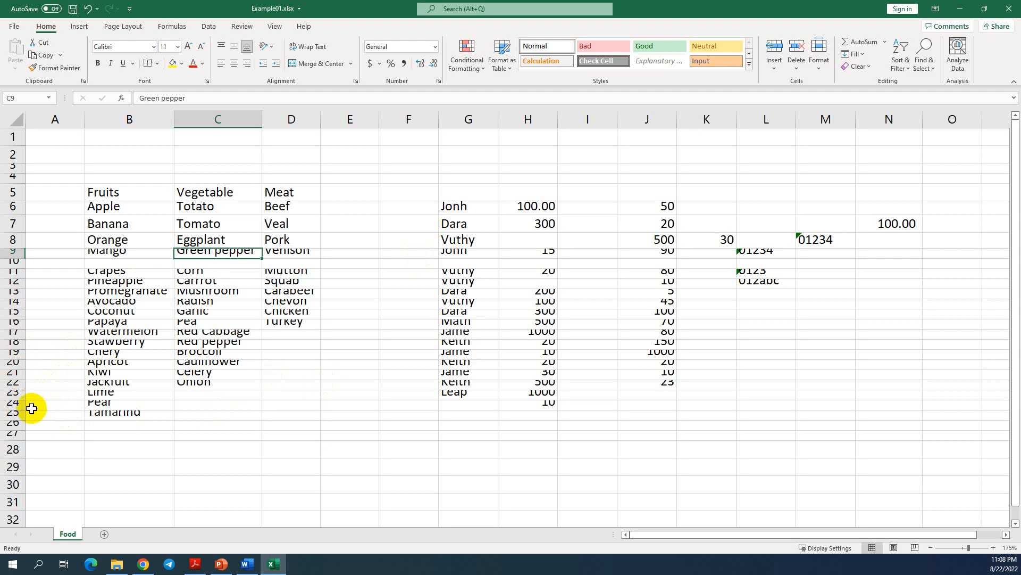
left_click_drag(38, 413, 305, 420)
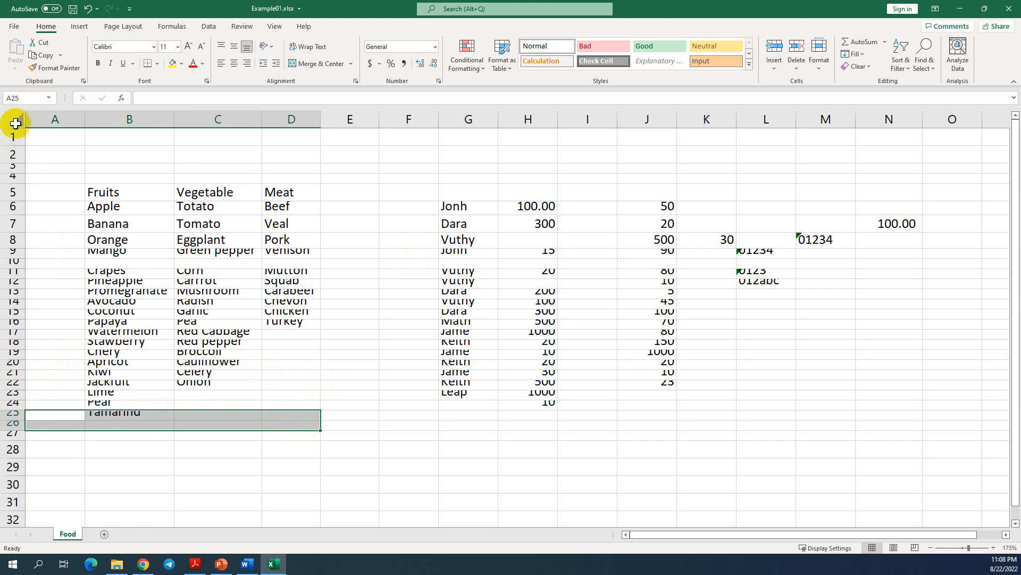
- AutoFit the row heights across the entire worksheet
left_click(15, 119)
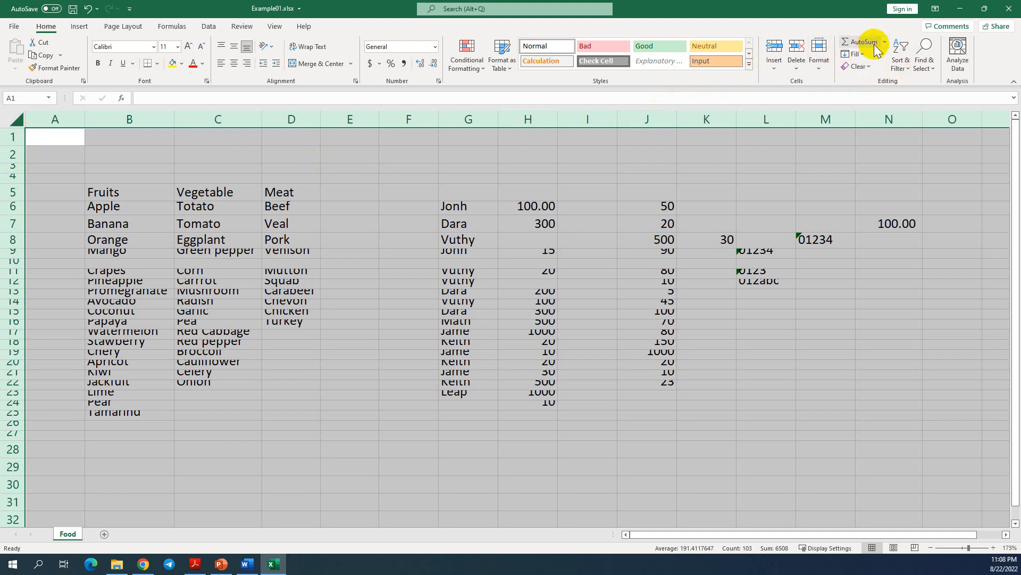
left_click(818, 63)
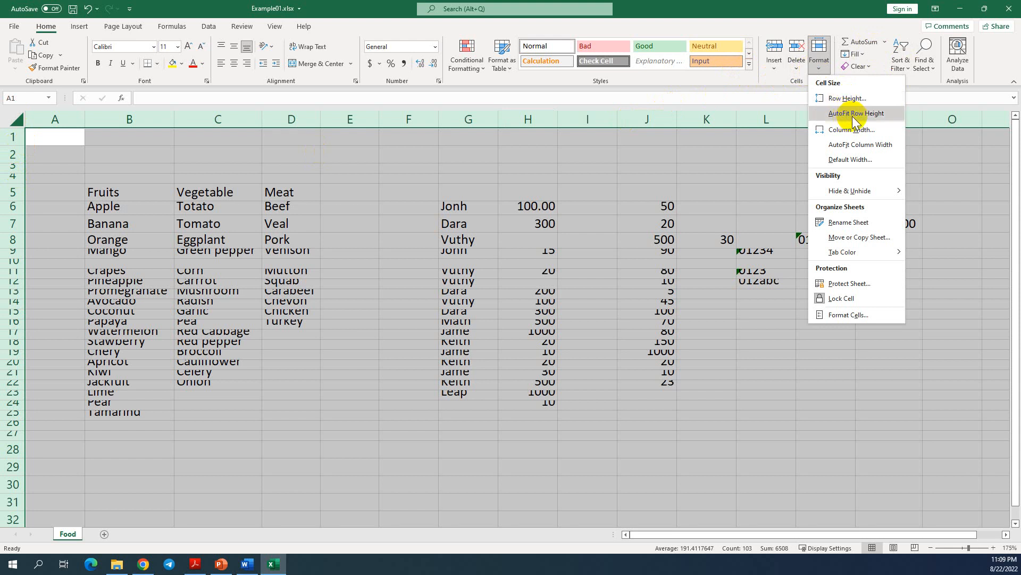
left_click(853, 114)
- Set the height of rows 5 to 7 to exactly 20
left_click(43, 203)
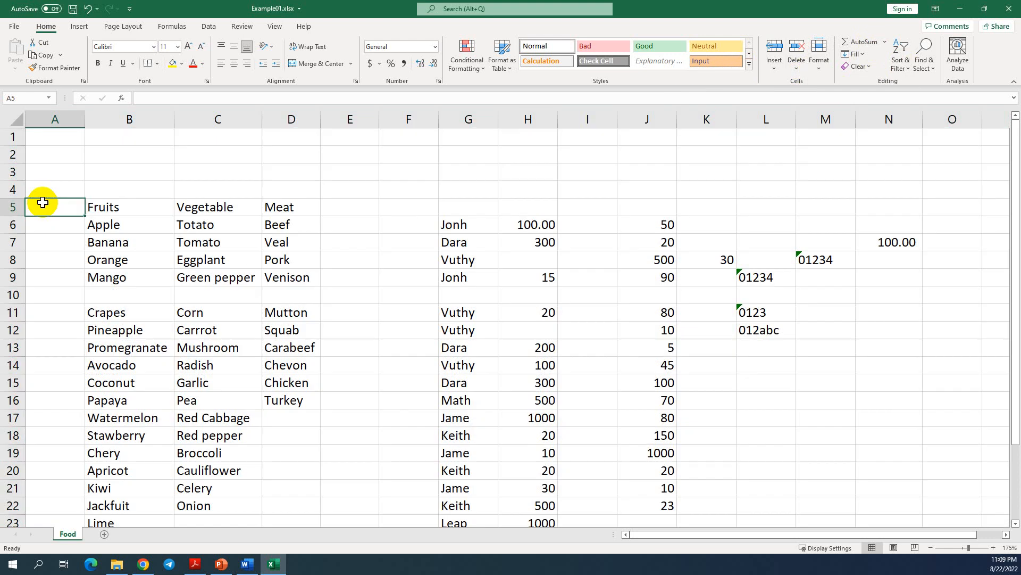
left_click_drag(43, 203, 192, 230)
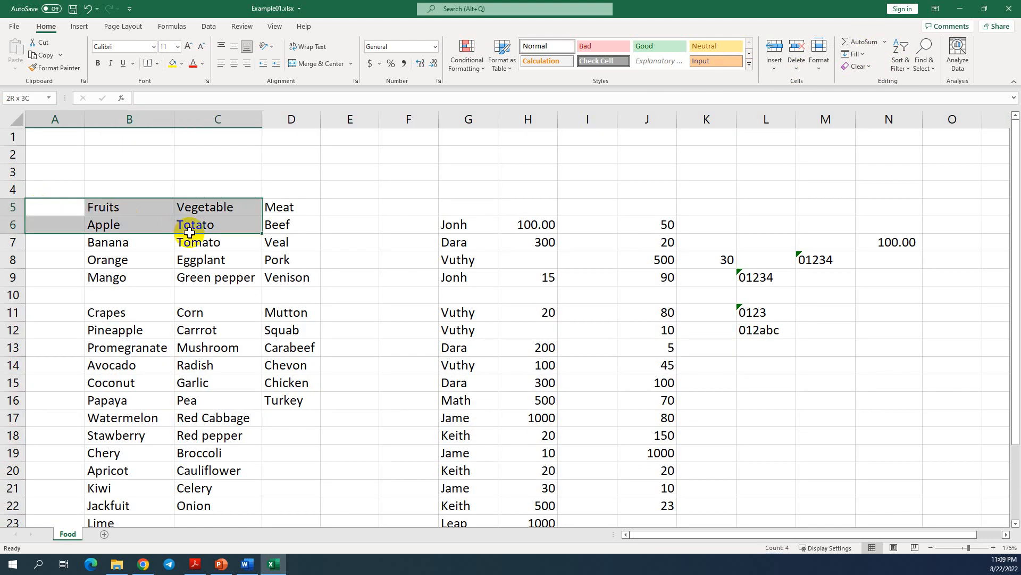
left_click(16, 213)
left_click_drag(16, 213, 16, 242)
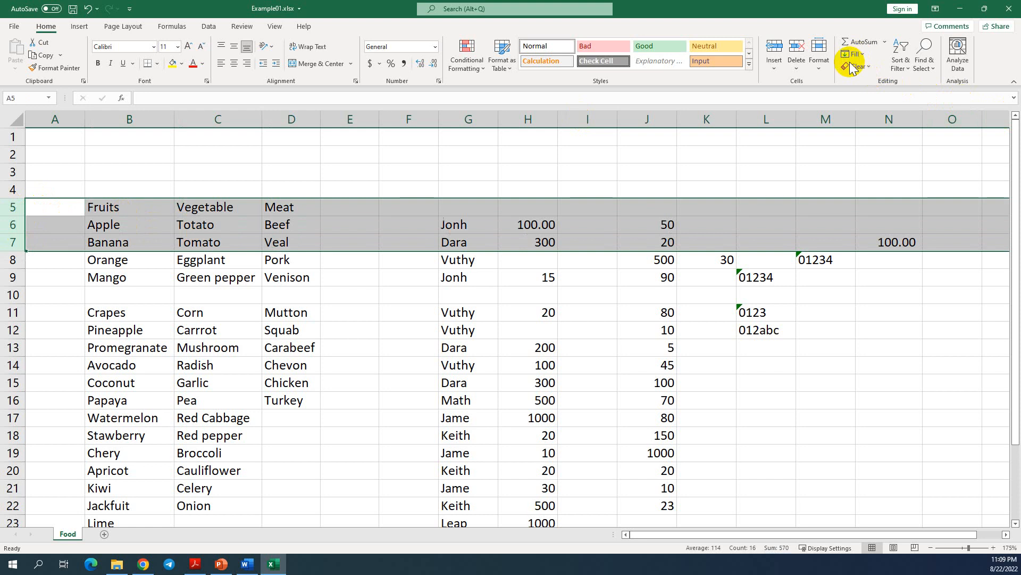
left_click(820, 59)
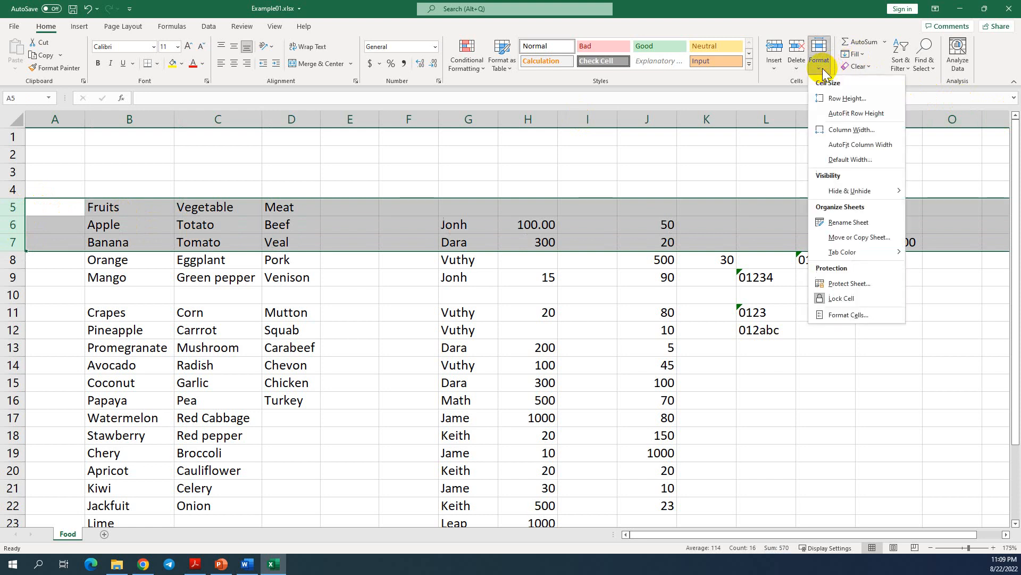
left_click(840, 100)
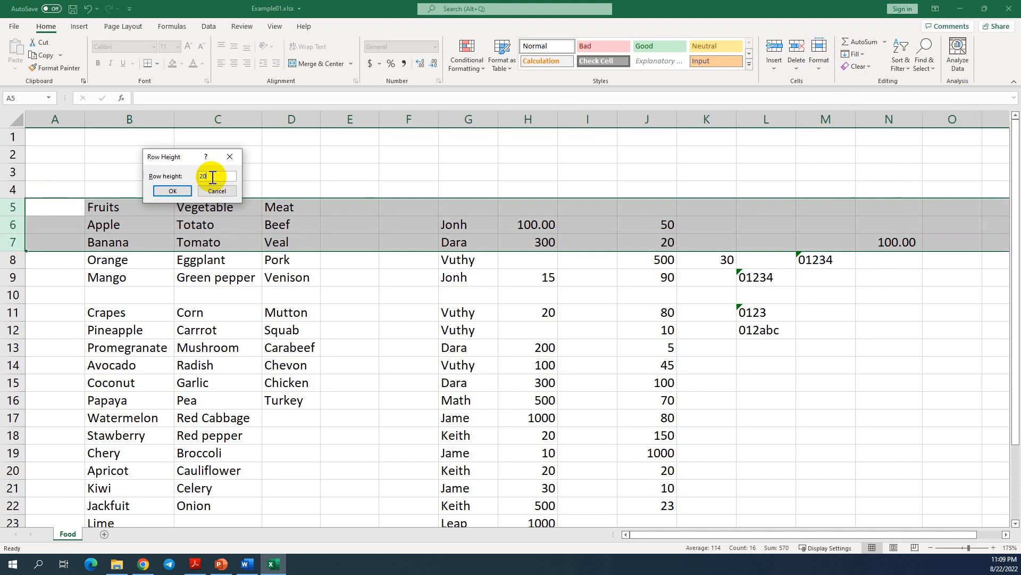
left_click(176, 191)
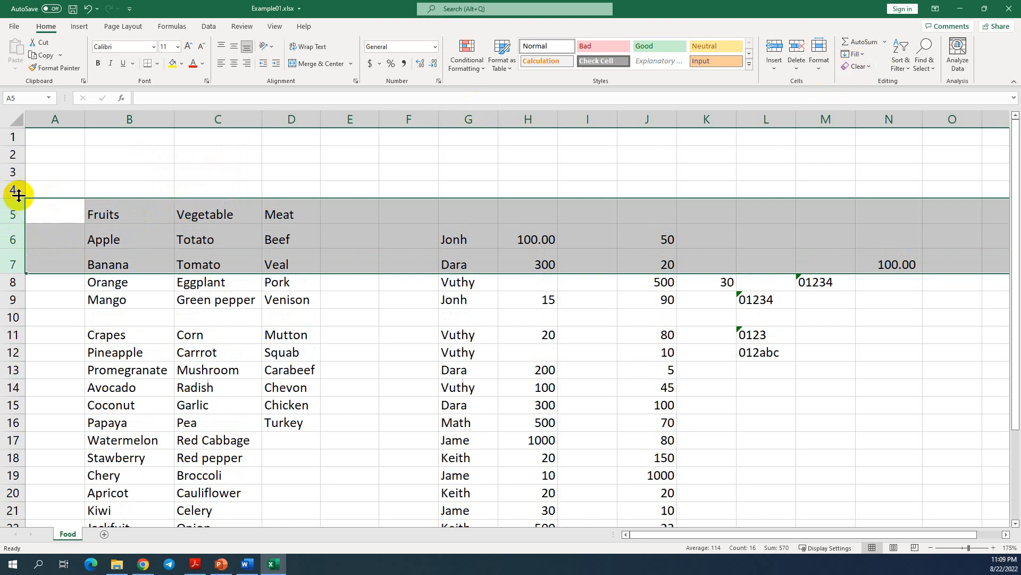
- Shrink row 4 by hand and enlarge rows 5 to 7 together to about twice the height of an ordinary row
mouse_move(19, 196)
left_mouse_down()
mouse_move(19, 187)
mouse_move(16, 211)
left_mouse_up()
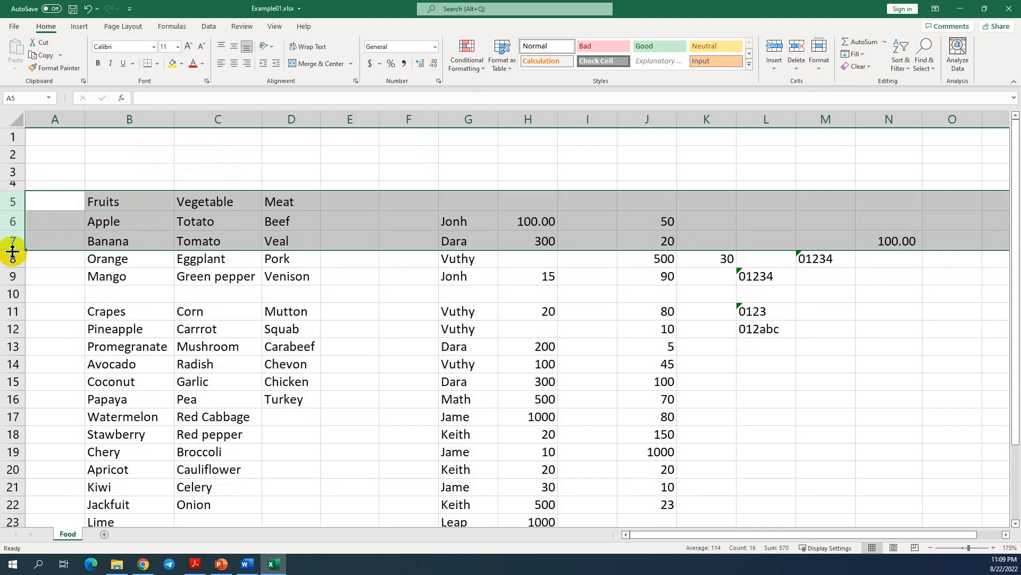
left_click_drag(11, 249, 8, 296)
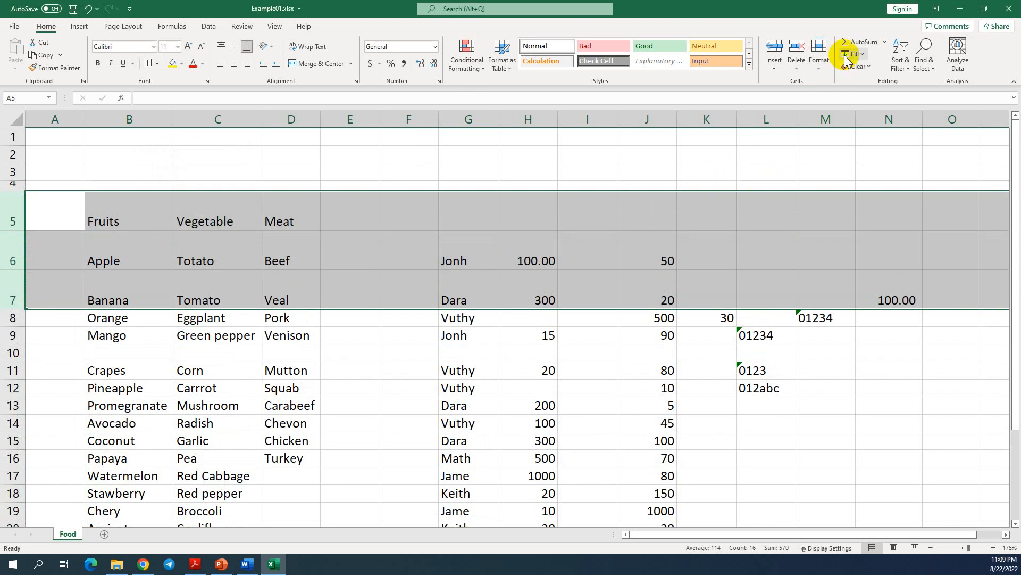
- AutoFit the height of rows 5 to 7 to their contents and clear the row selection
left_click(820, 74)
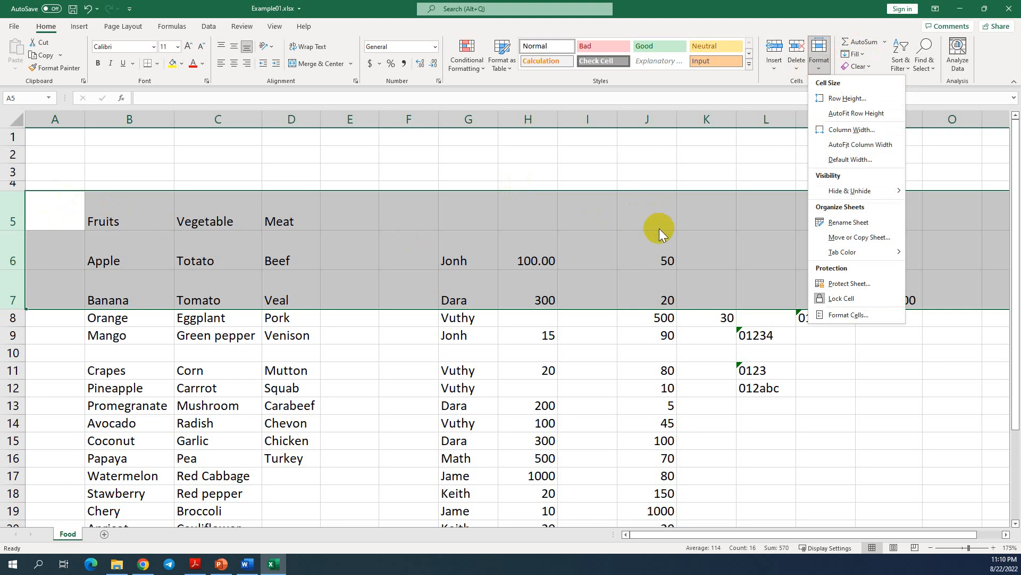
left_click(864, 118)
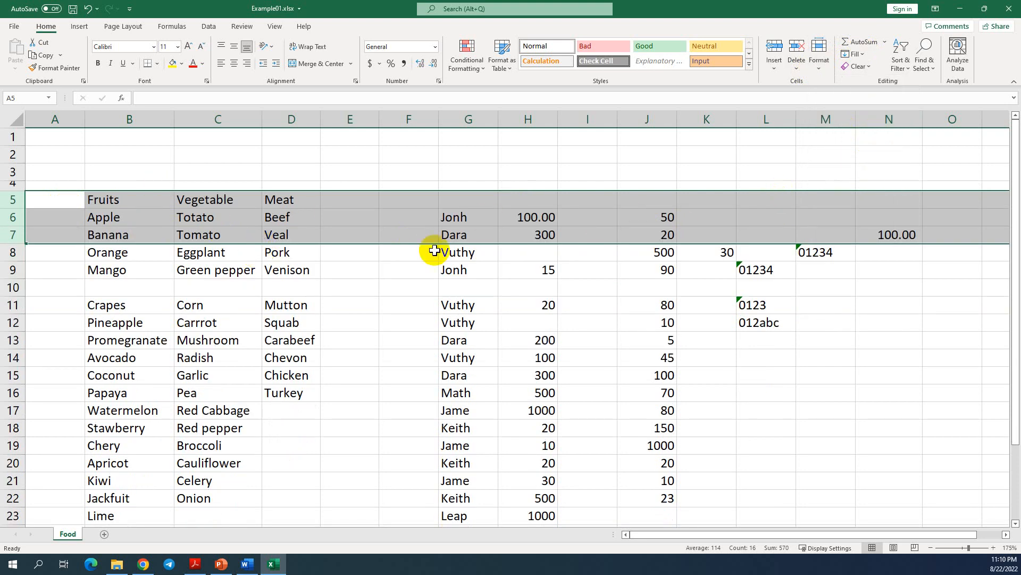
left_click(311, 254)
- Select the range A5:D22 and open the cell size formatting options
left_click_drag(72, 198, 278, 500)
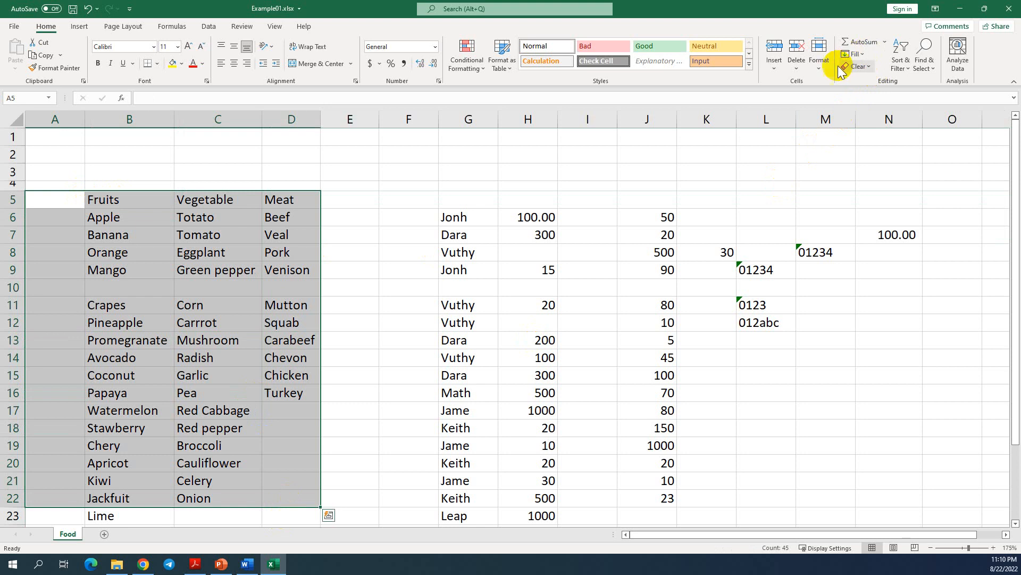
left_click(819, 66)
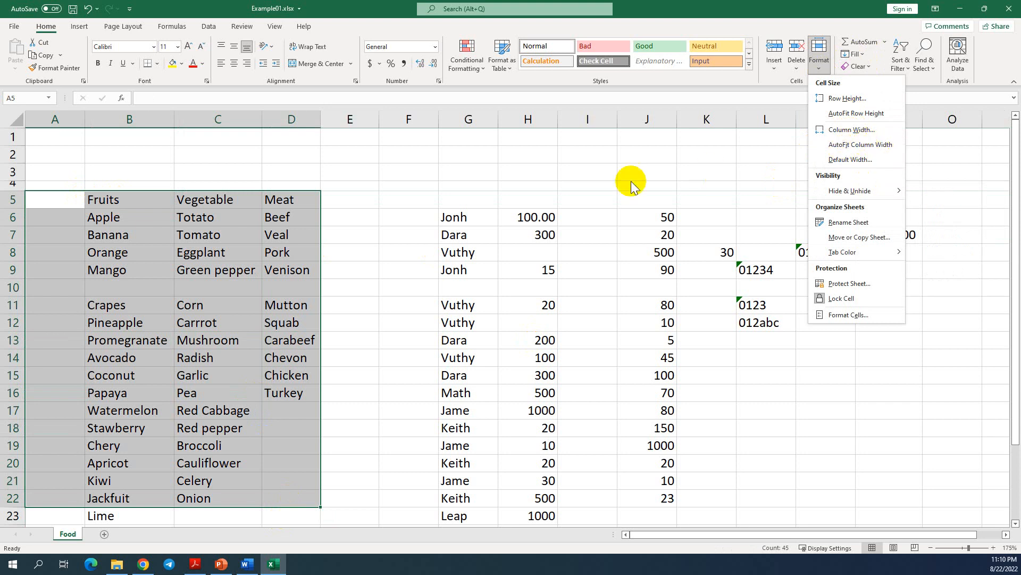
- Narrow columns G and H until their names and numbers no longer fit
left_click(467, 169)
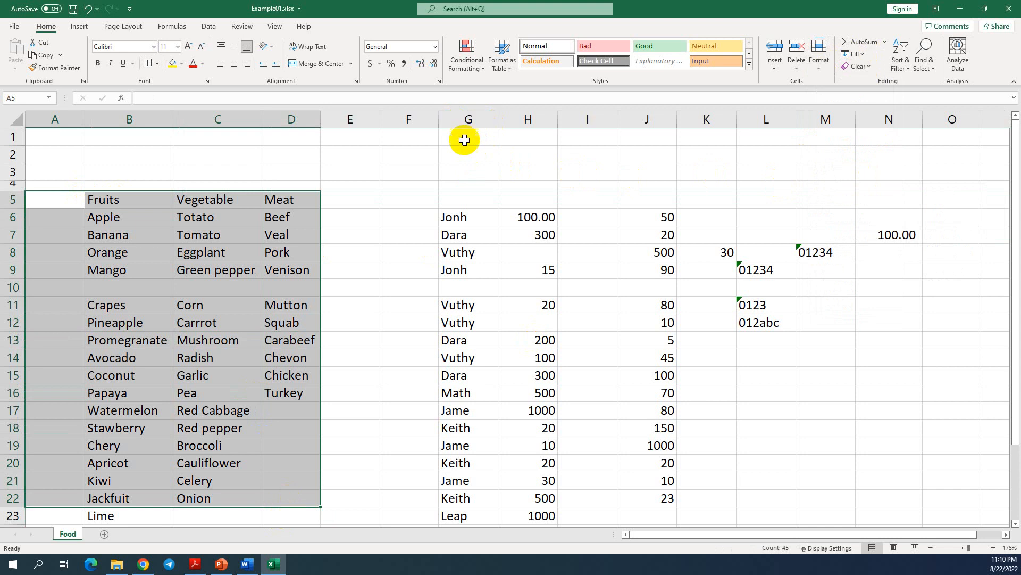
left_click_drag(498, 116, 455, 134)
left_click_drag(519, 125, 473, 136)
left_click(543, 173)
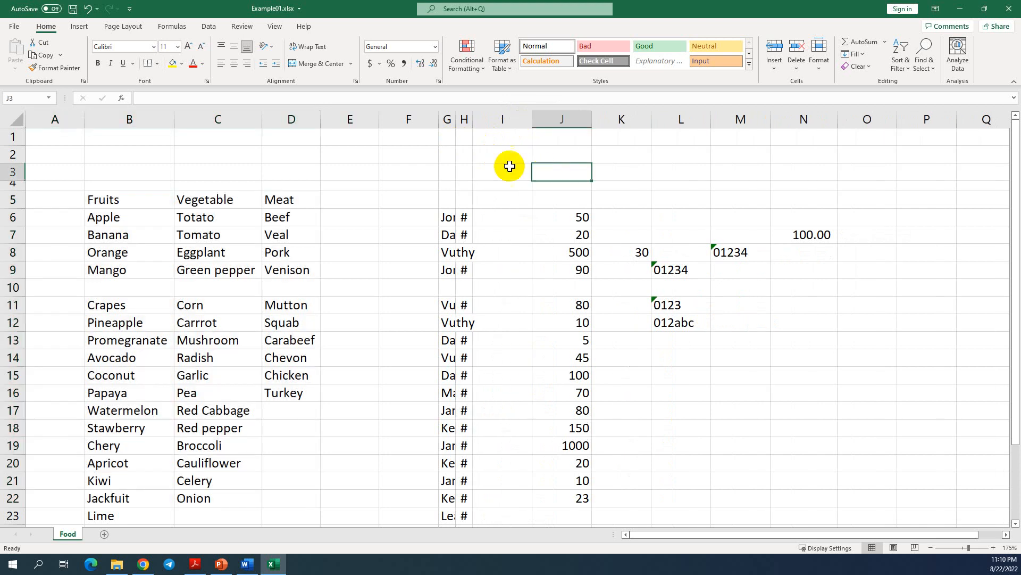
- AutoFit the column width of columns F through J to their contents
left_click_drag(419, 112, 554, 160)
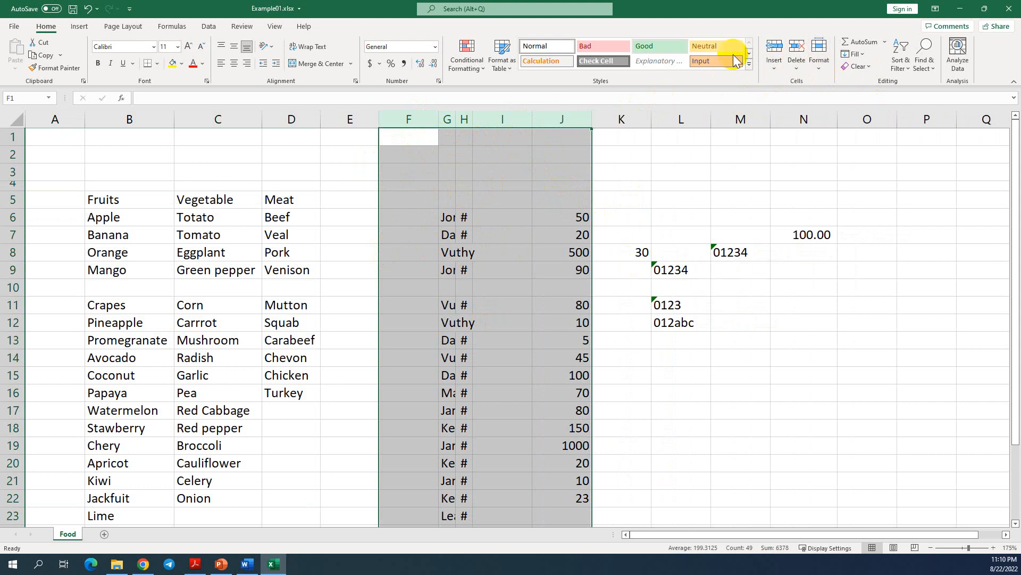
left_click(817, 68)
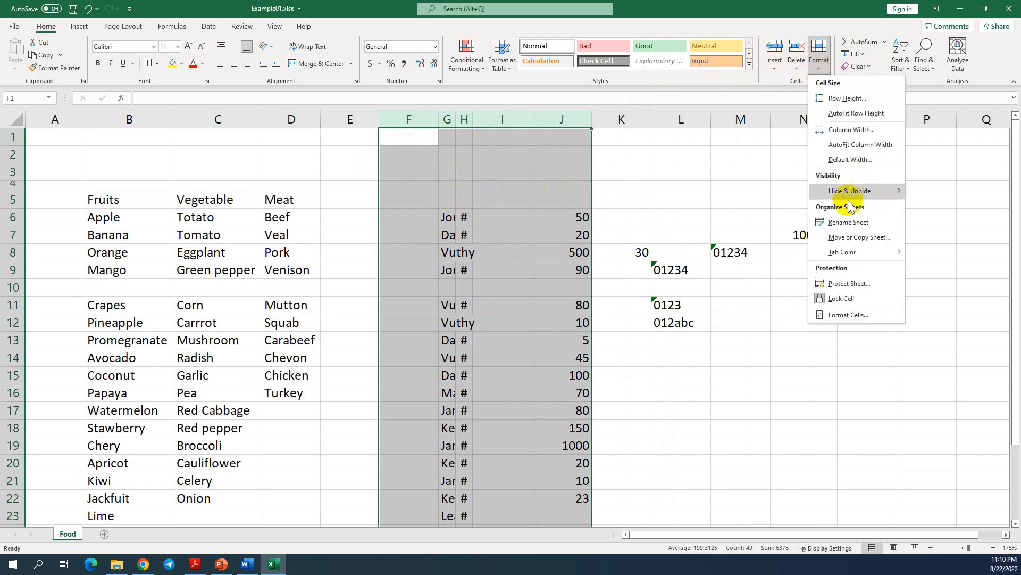
left_click(853, 149)
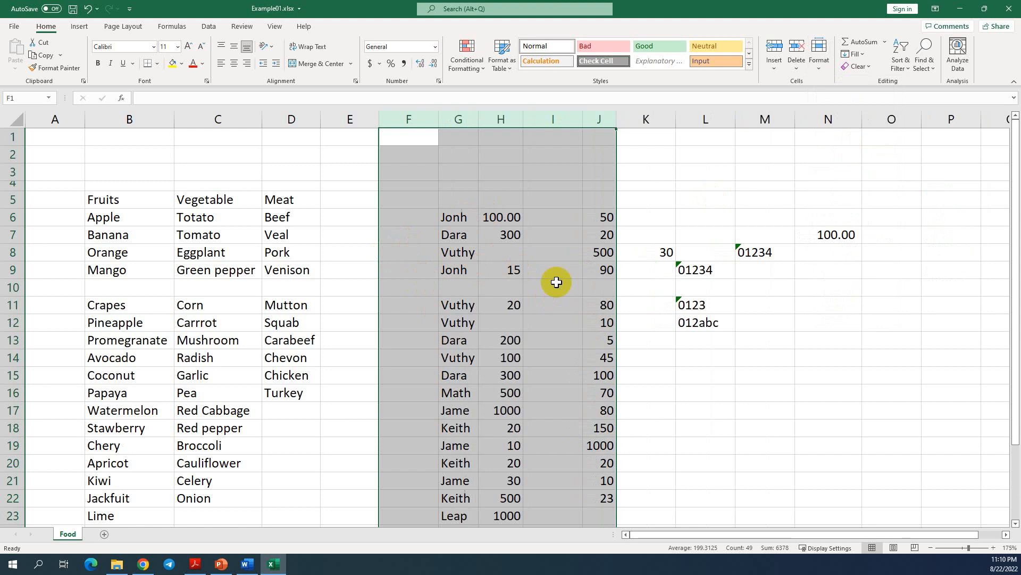
left_click(526, 273)
scroll(502, 274, "down", 3)
scroll(486, 296, "up", 1)
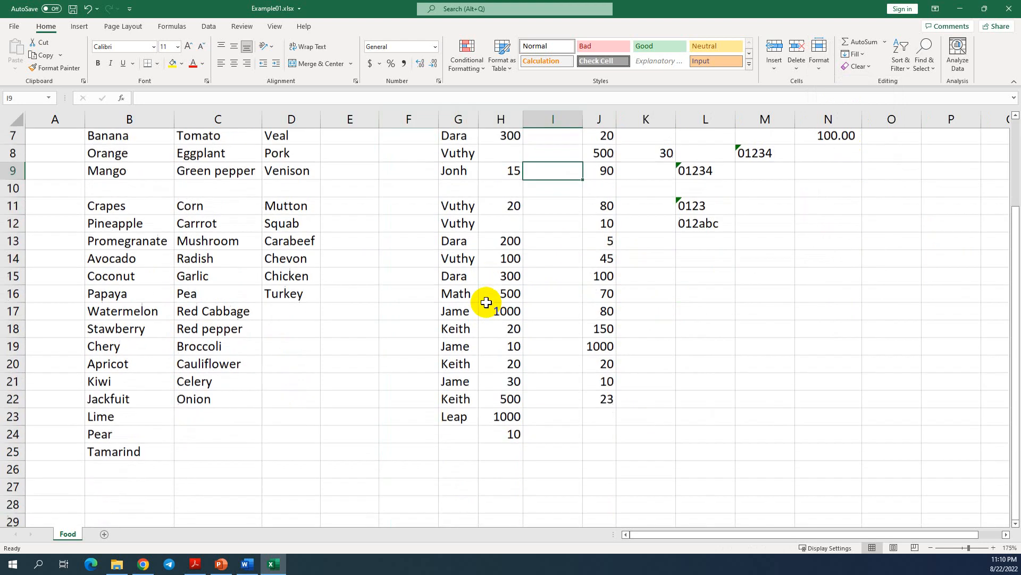
scroll(488, 303, "up", 2)
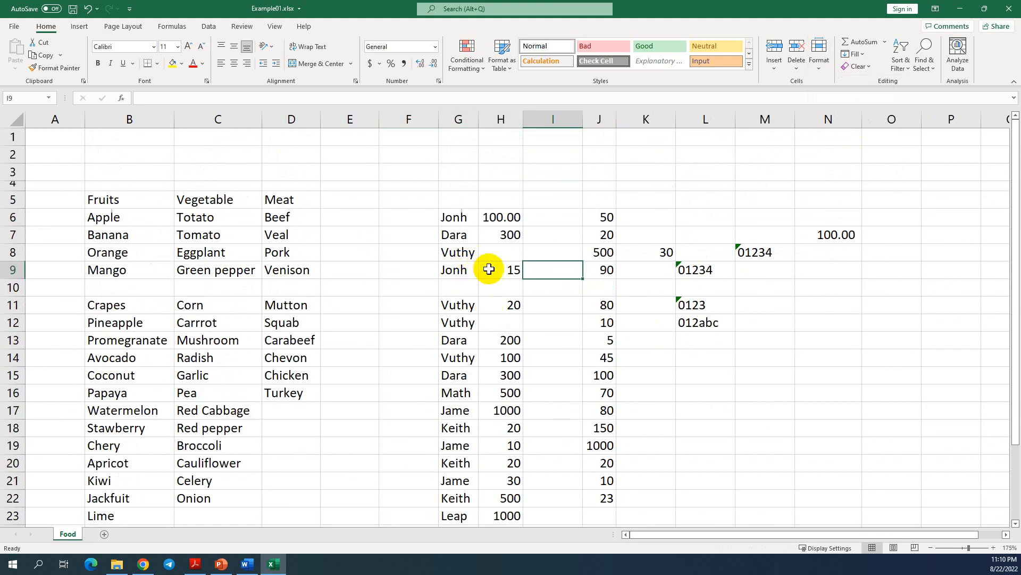
left_click(467, 218)
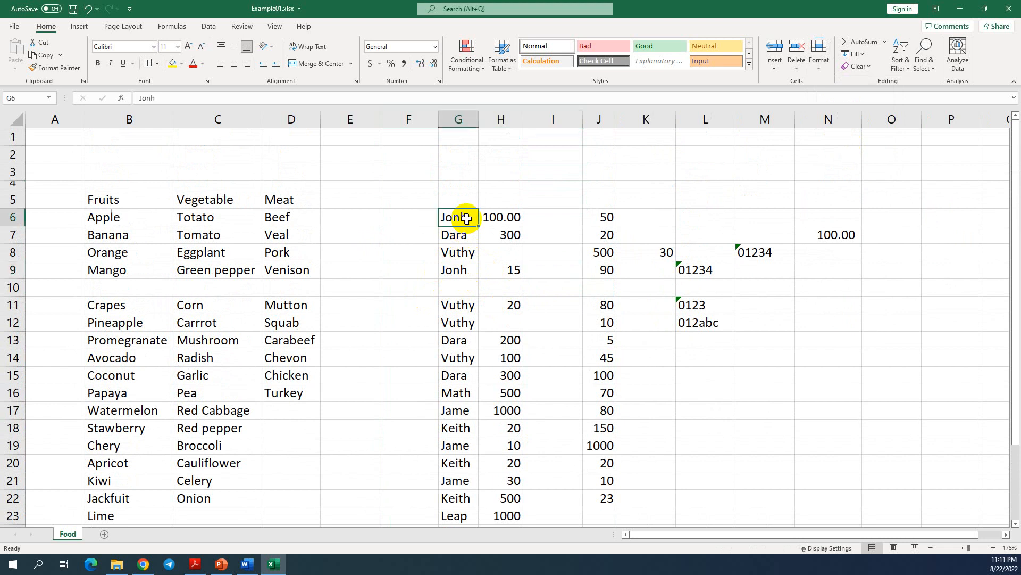
left_click(817, 73)
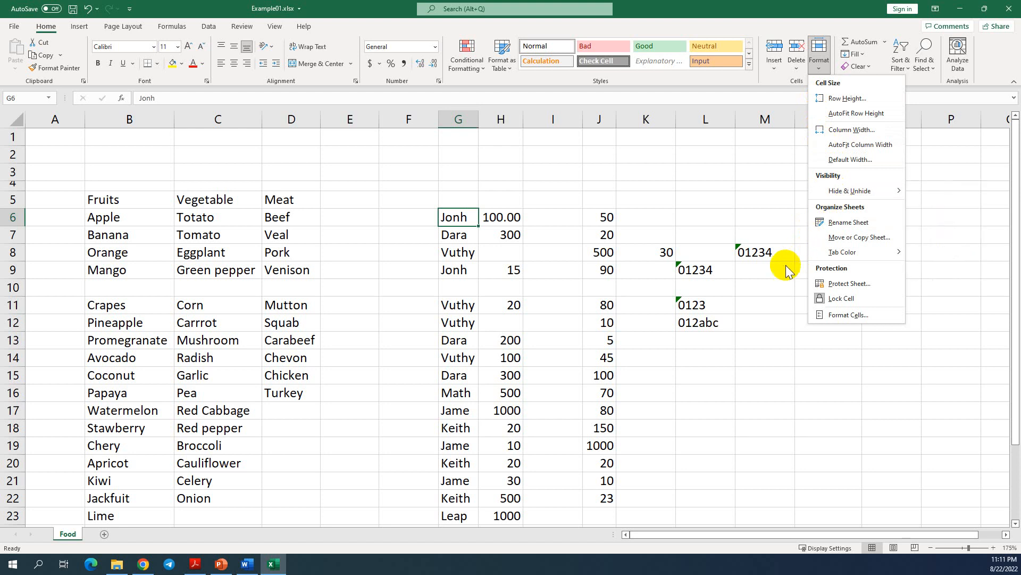
mouse_move(830, 198)
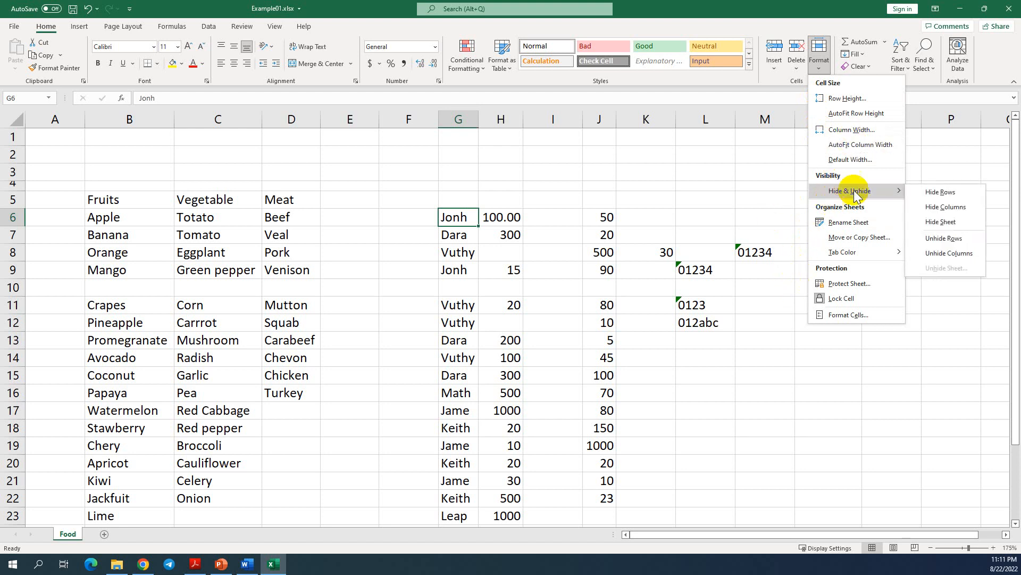
left_click(752, 195)
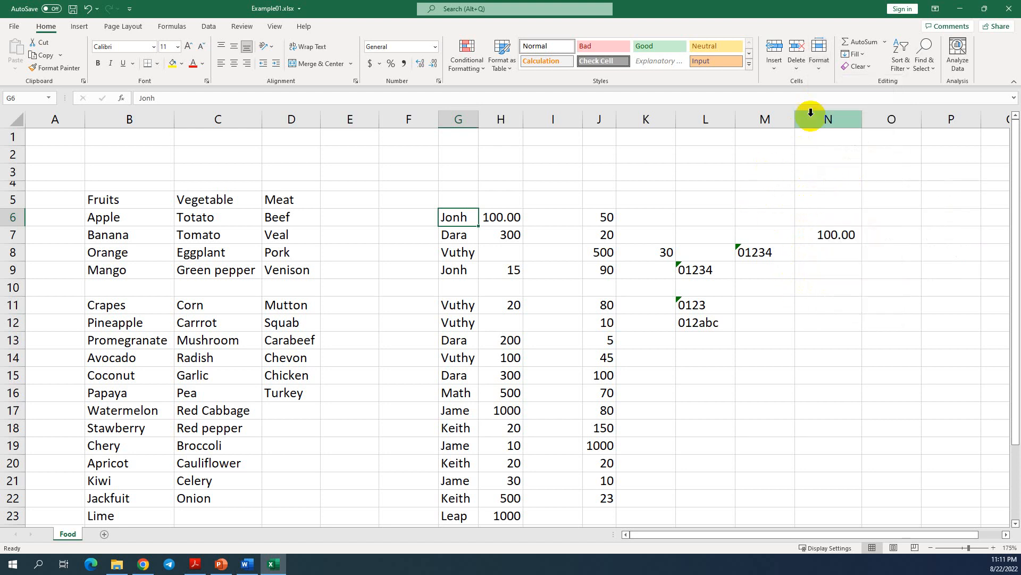
left_click(819, 72)
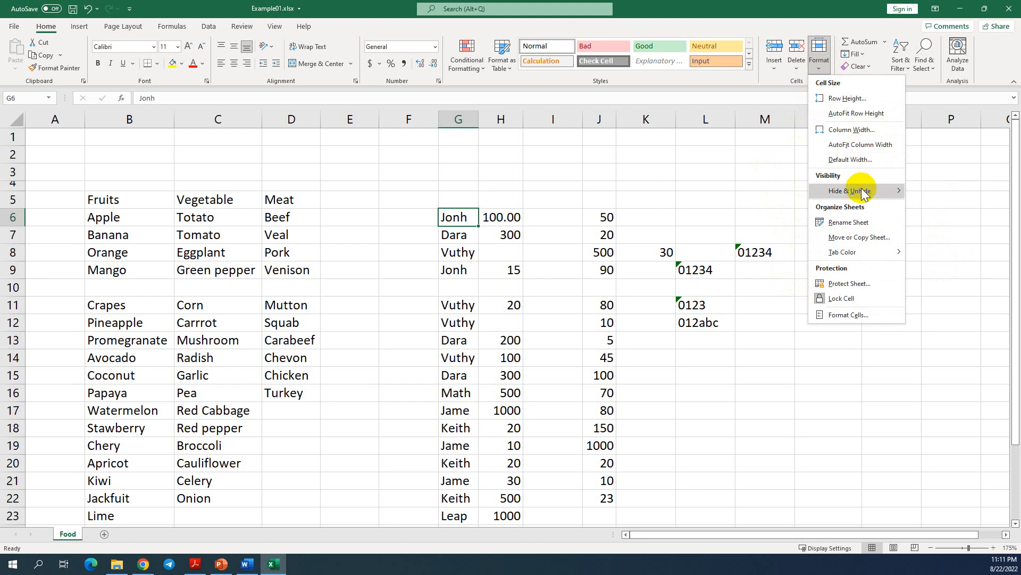
mouse_move(862, 194)
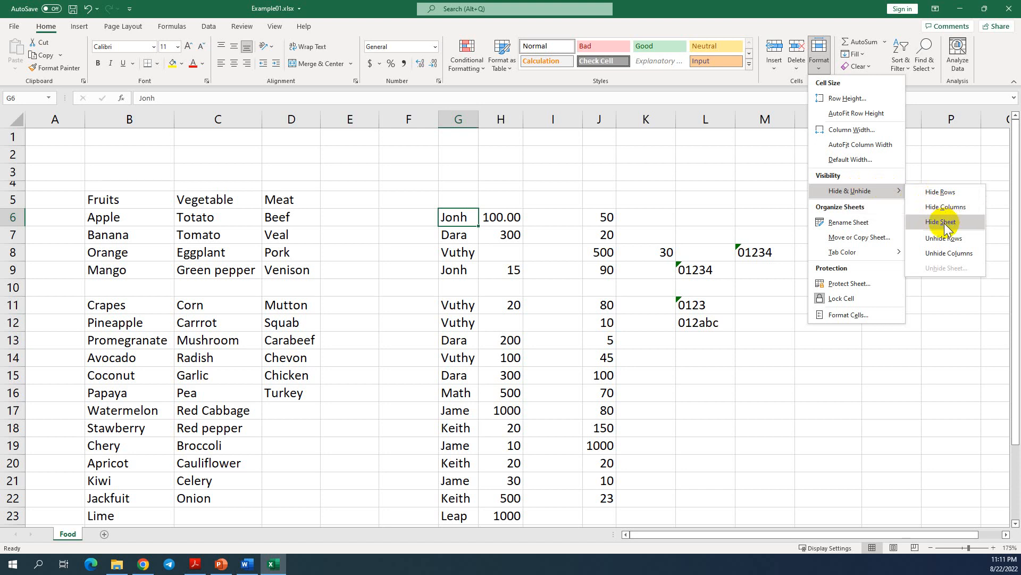
left_click(469, 112)
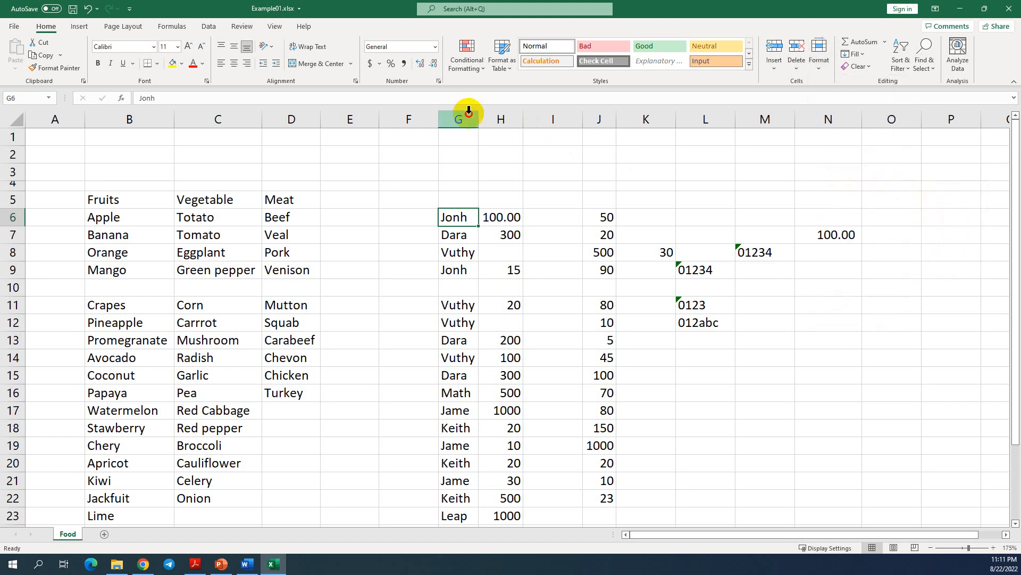
- Hide columns G through J
left_click_drag(461, 118, 594, 121)
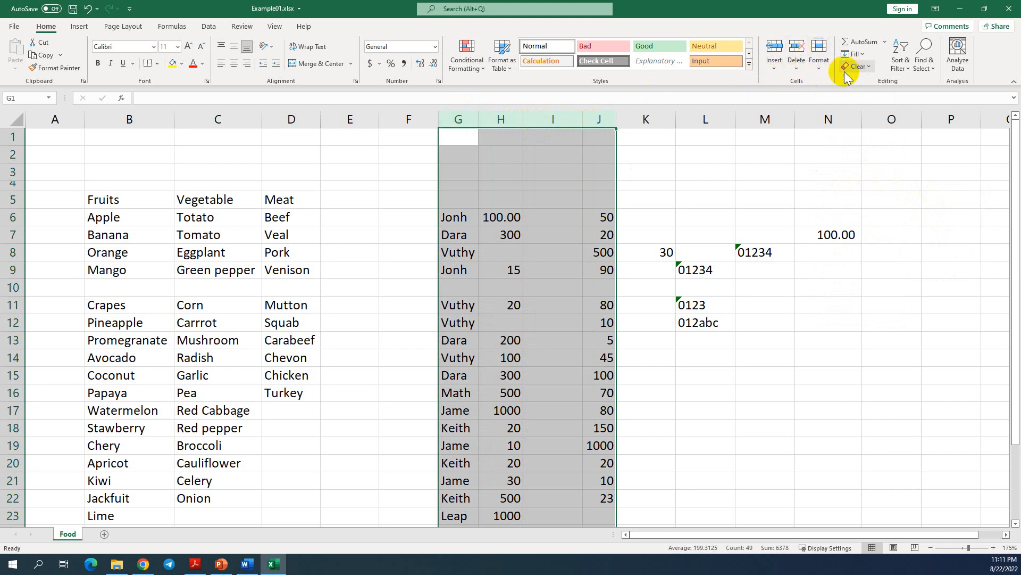
left_click(821, 68)
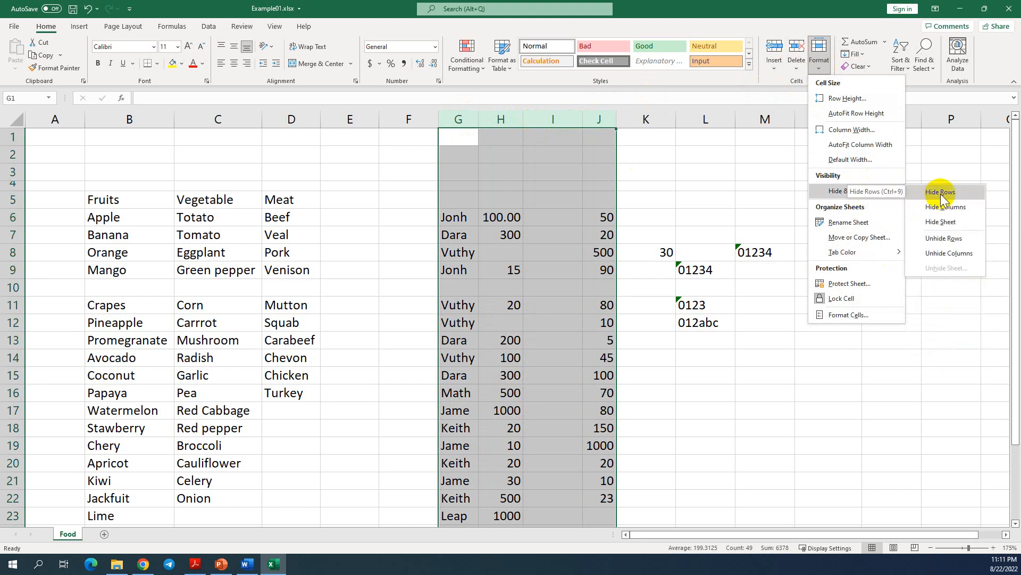
left_click(936, 208)
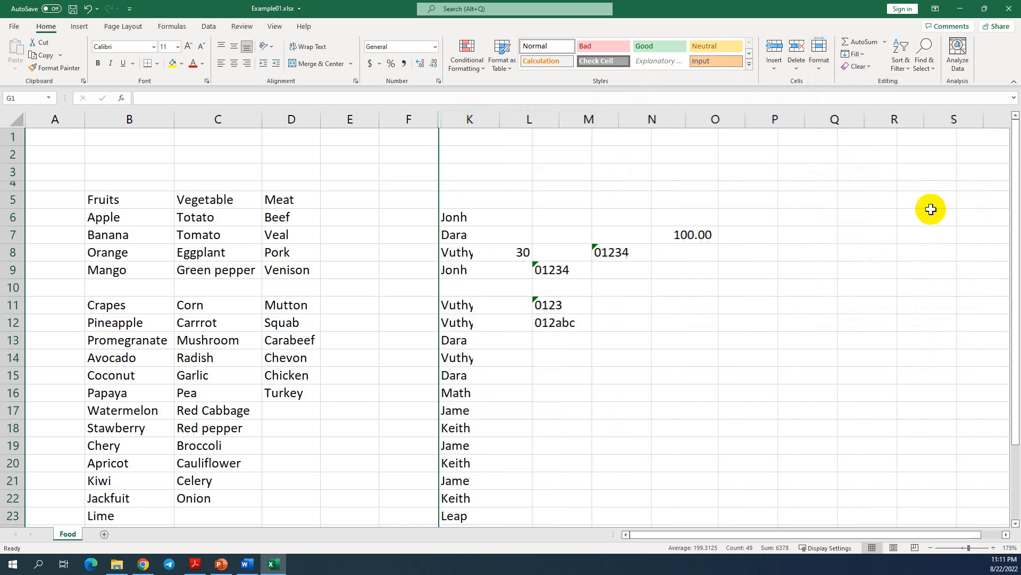
- Bring back the hidden columns by auto-fitting their width, and hide columns G through J again
double_click(442, 125)
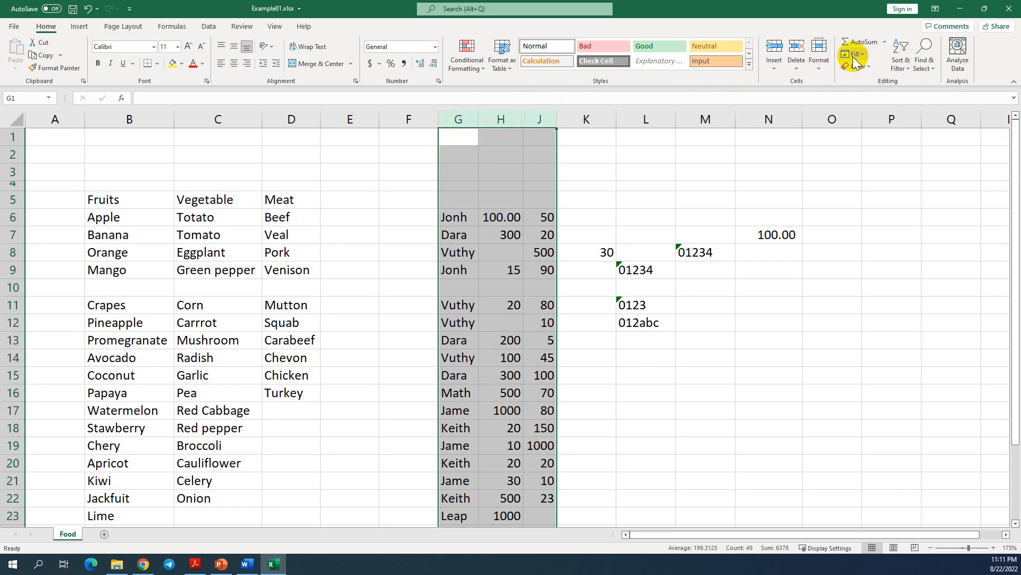
left_click(818, 60)
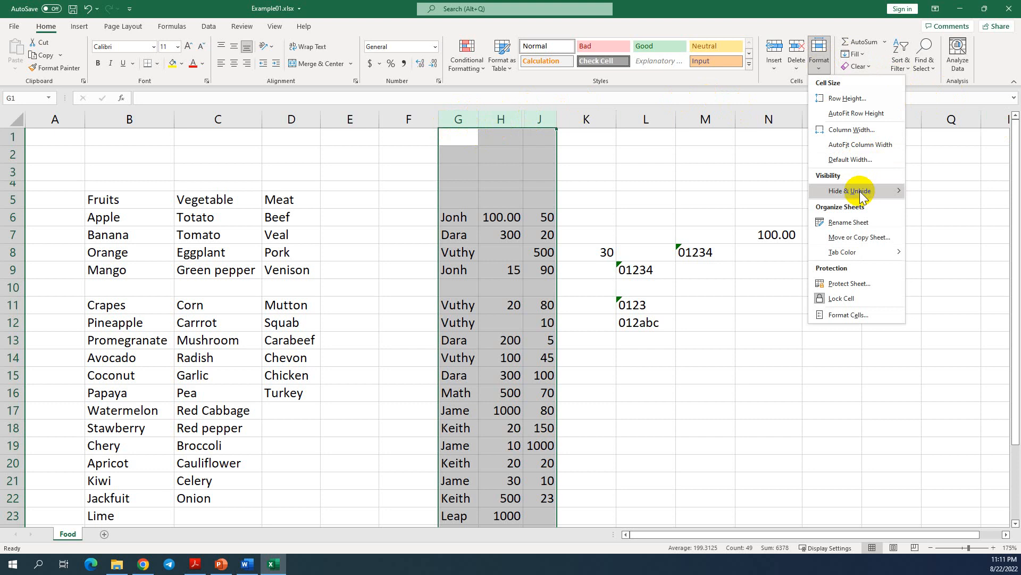
mouse_move(863, 192)
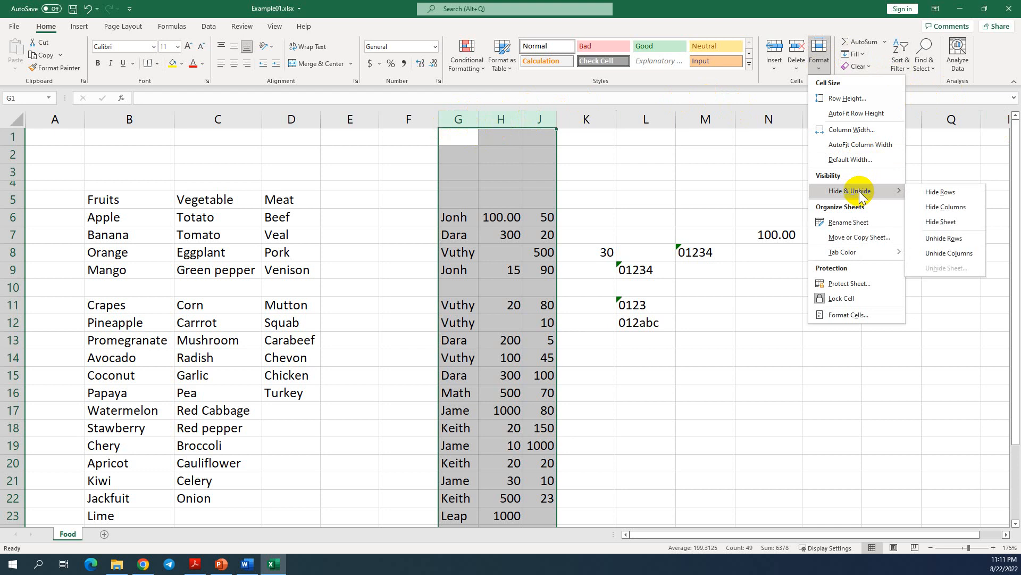
left_click(946, 207)
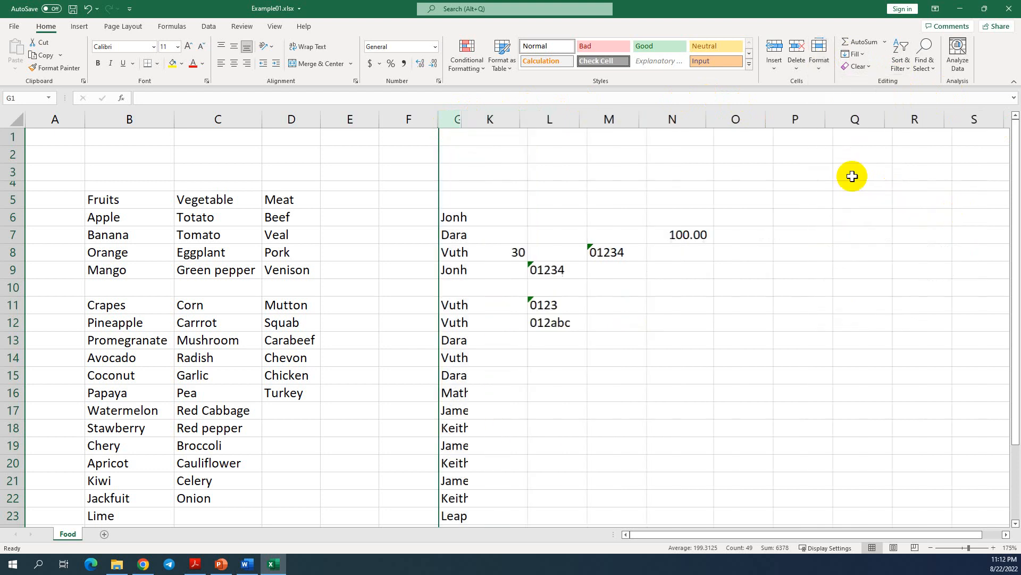
left_click(389, 115)
left_click(604, 245)
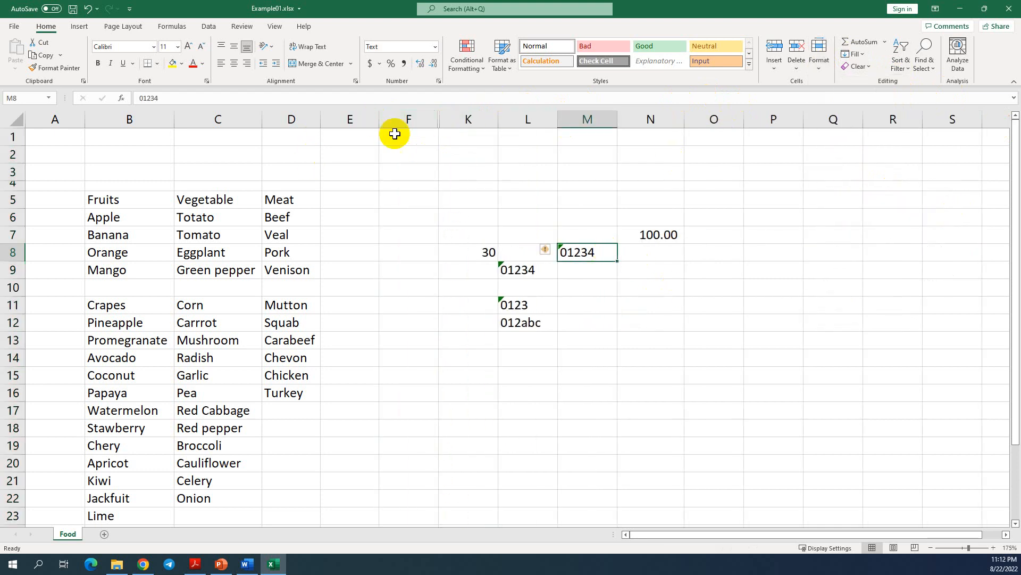
- Unhide the hidden columns that lie within the range from column E through column L
left_click(362, 116)
left_click_drag(360, 115, 524, 115)
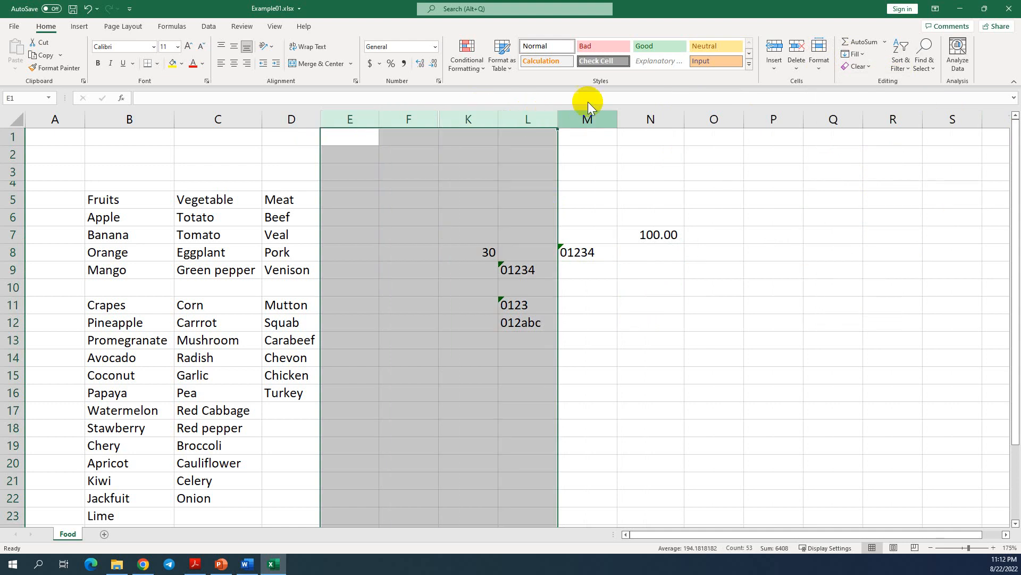
left_click(820, 73)
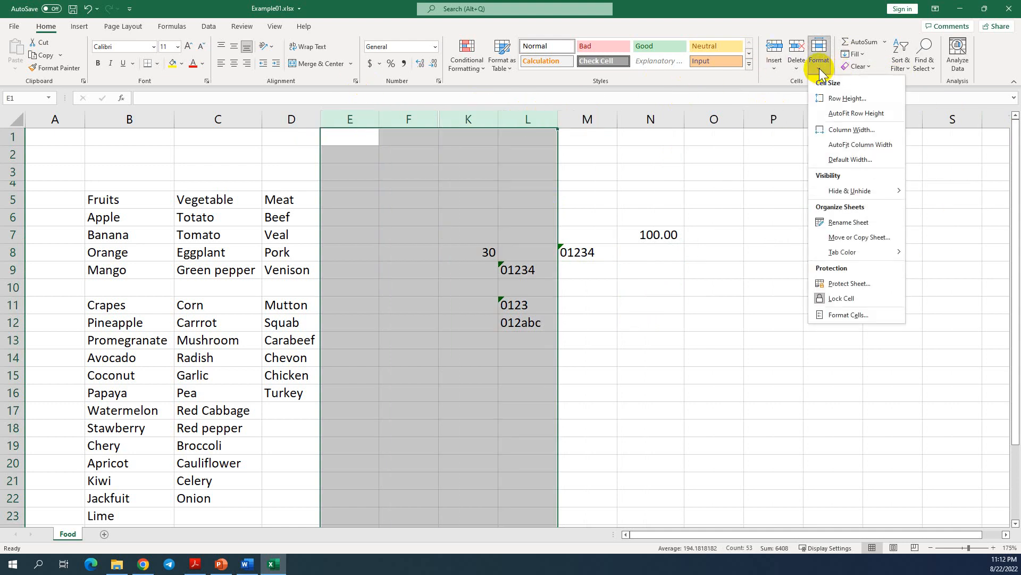
mouse_move(866, 186)
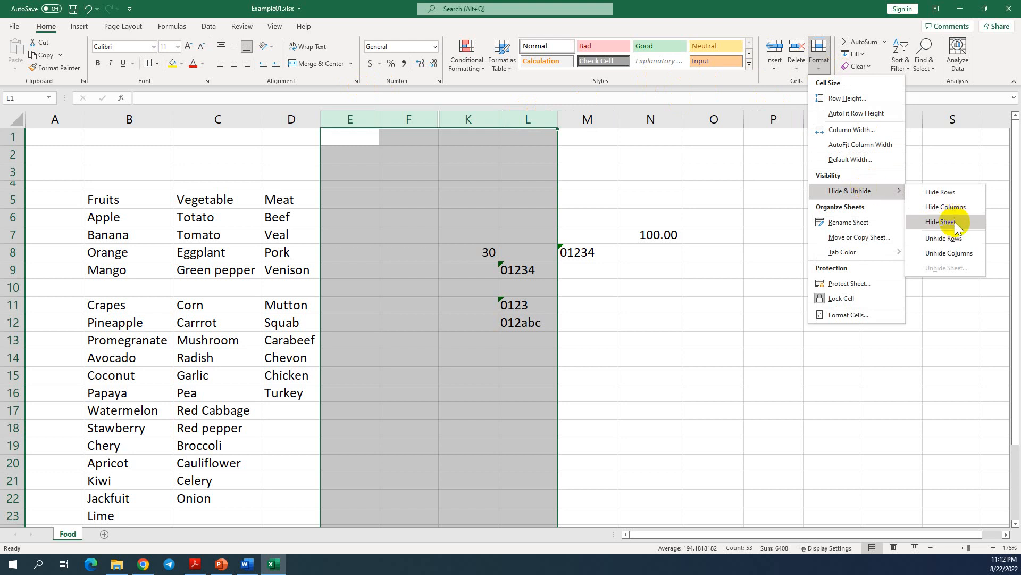
left_click(946, 259)
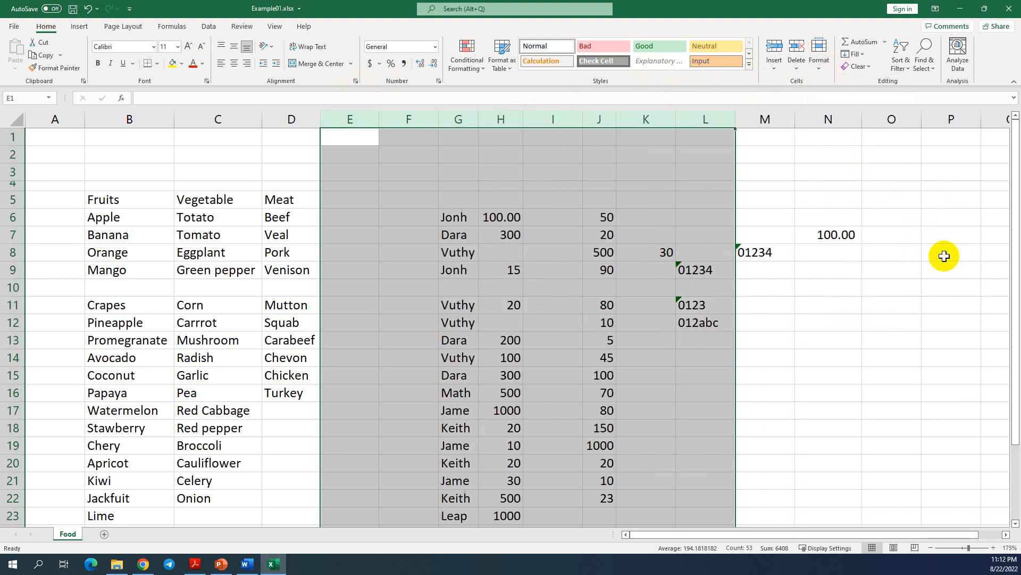
left_click(554, 156)
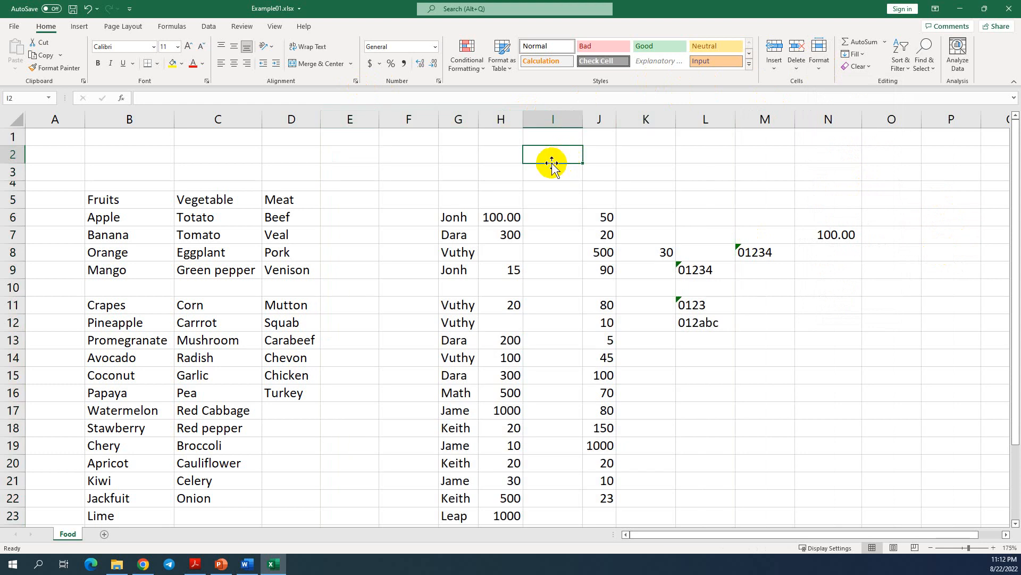
left_click(14, 117)
left_click(518, 266)
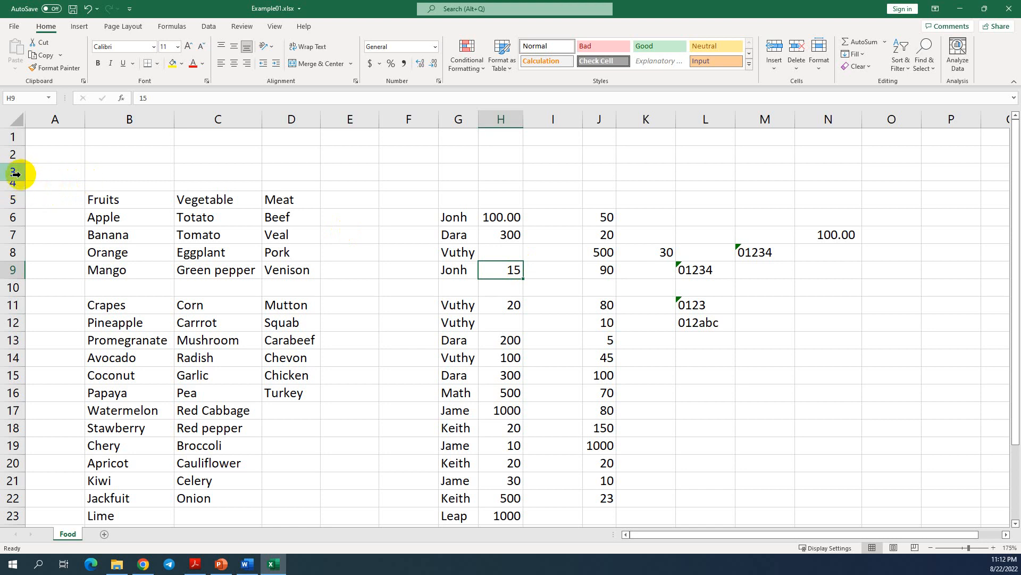
- Hide rows 3 through 15 of the Food sheet
left_click_drag(11, 171, 145, 376)
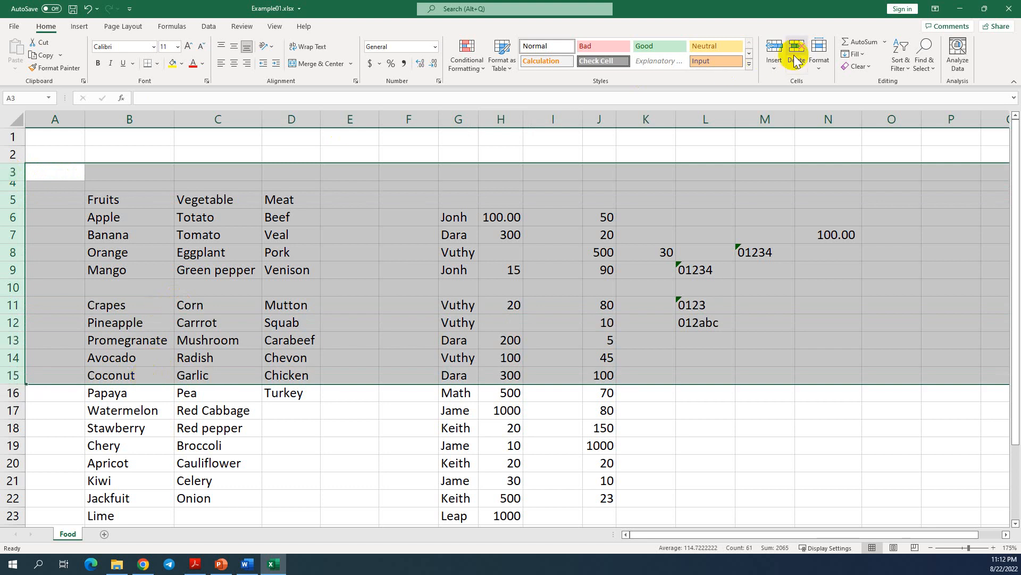
left_click(821, 58)
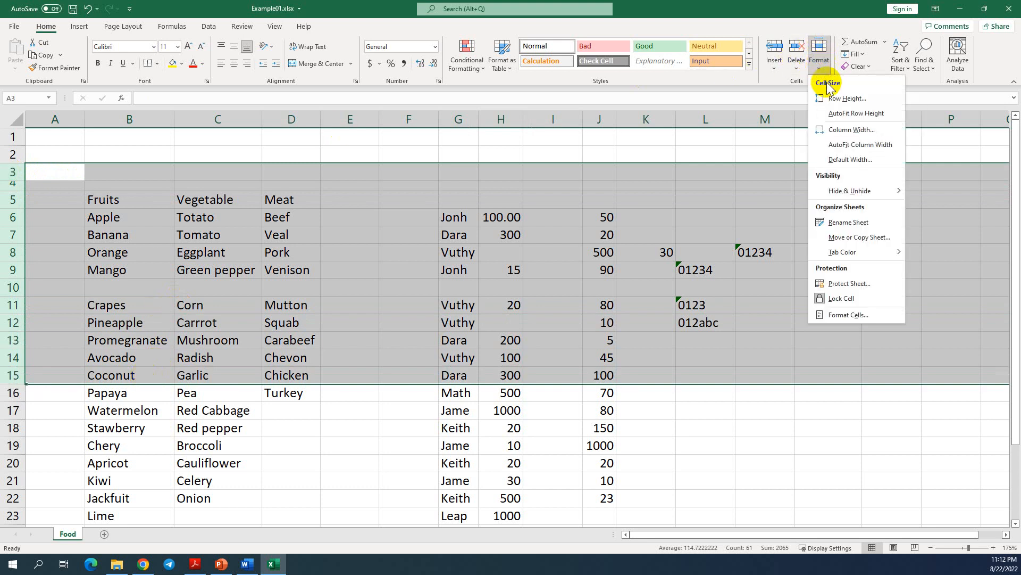
mouse_move(898, 193)
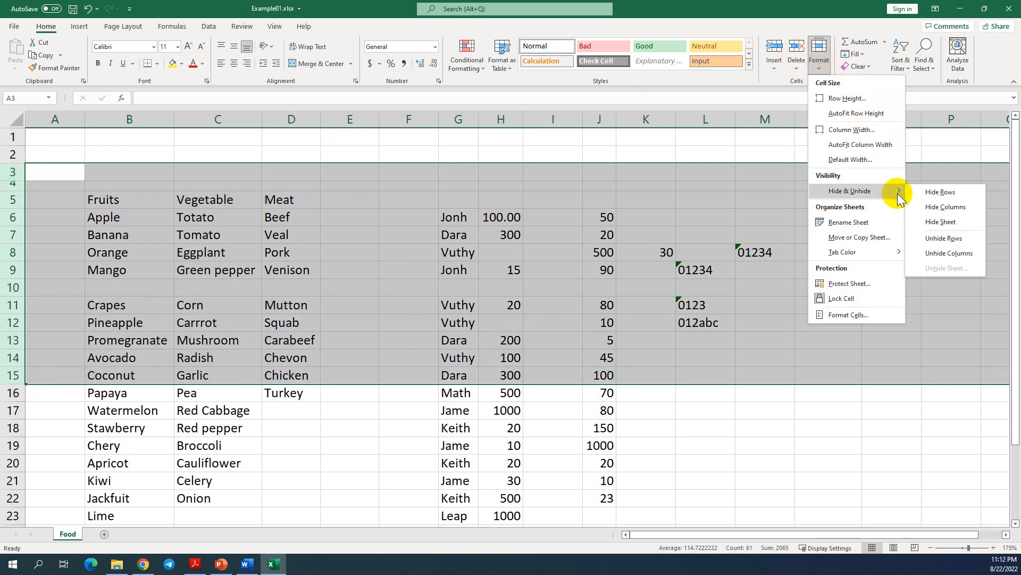
left_click(956, 196)
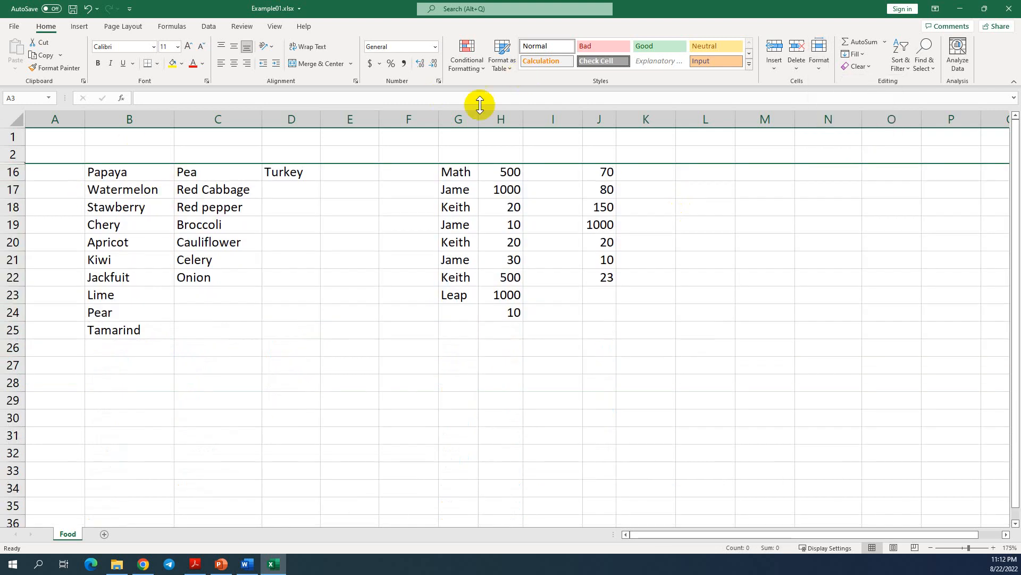
- Try to unhide columns within the range from column D through column O
left_click(296, 119)
left_click_drag(295, 119, 903, 167)
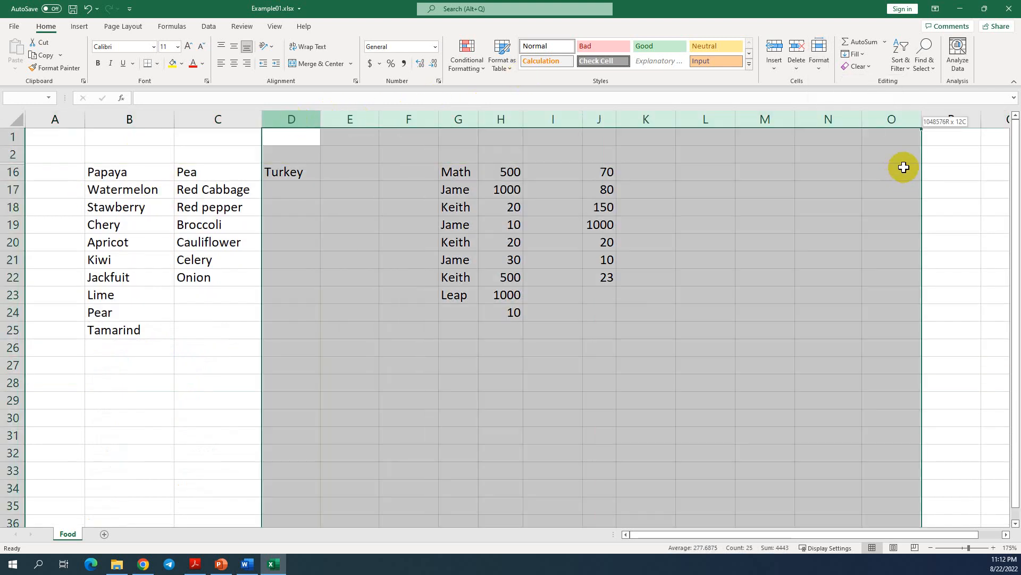
left_click(819, 62)
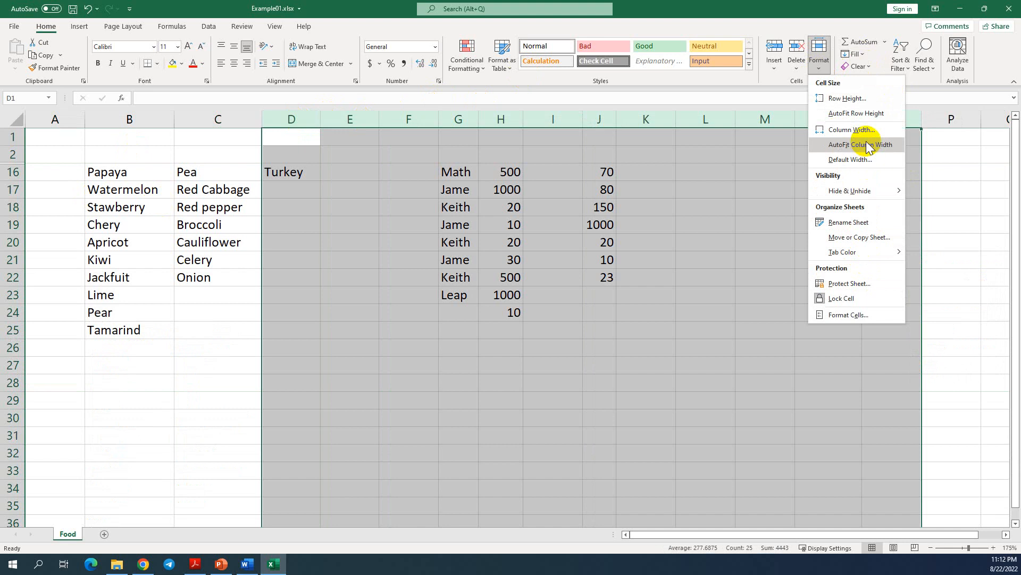
mouse_move(861, 192)
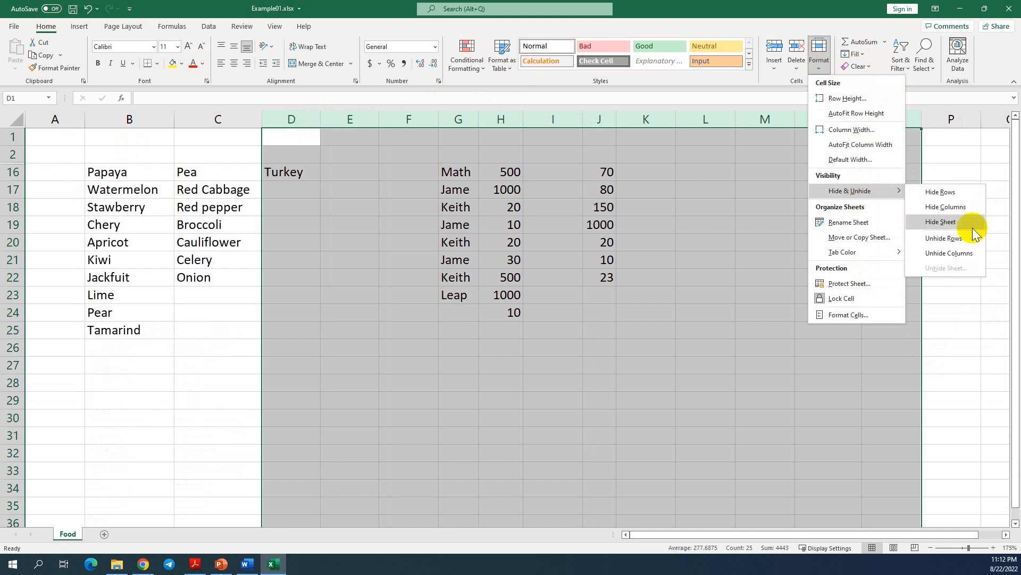
left_click(956, 254)
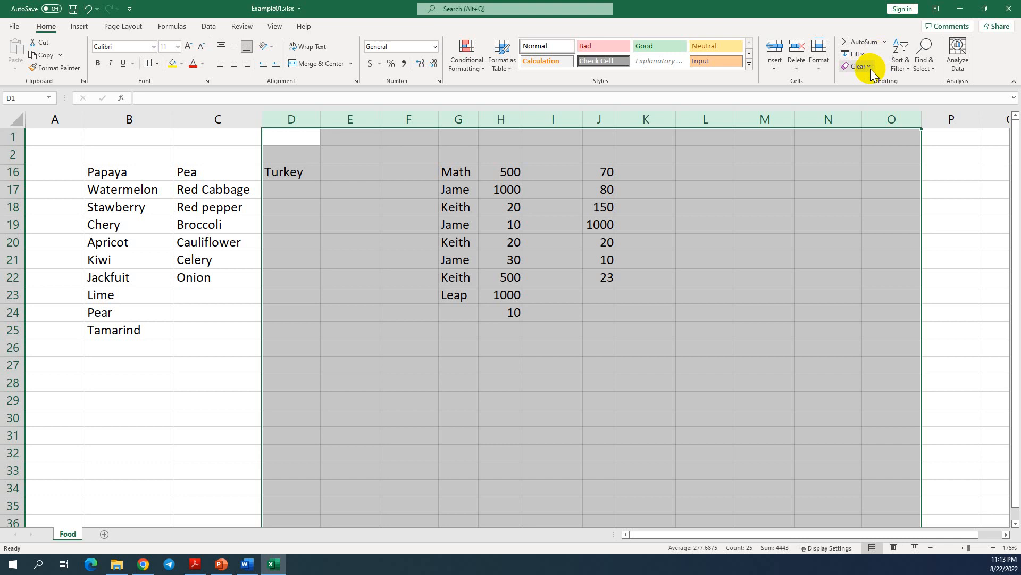
left_click(821, 60)
mouse_move(873, 190)
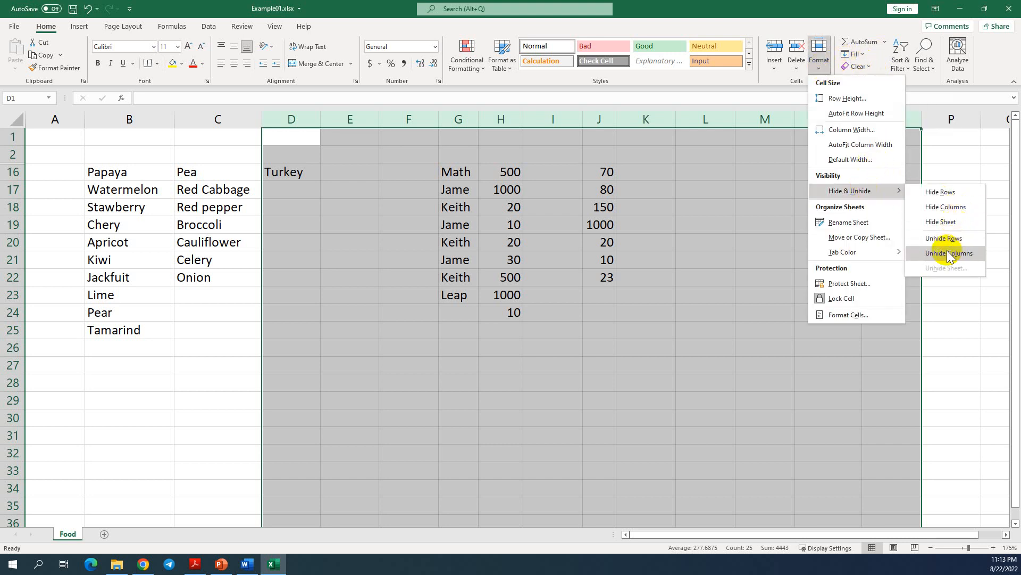
left_click(270, 132)
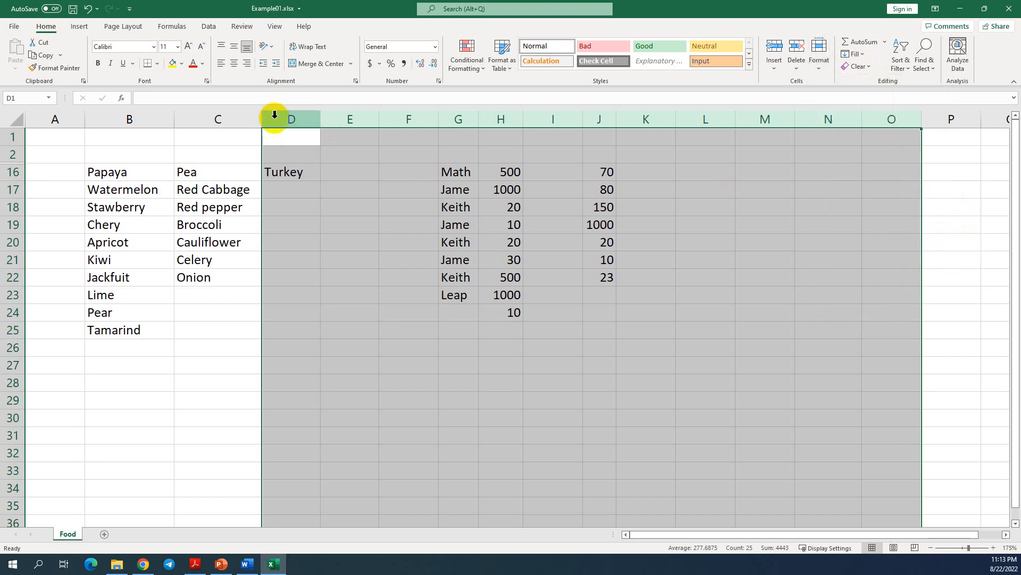
- Hide columns D through K of the Food sheet
left_click_drag(273, 118, 614, 119)
left_click_drag(634, 111, 634, 111)
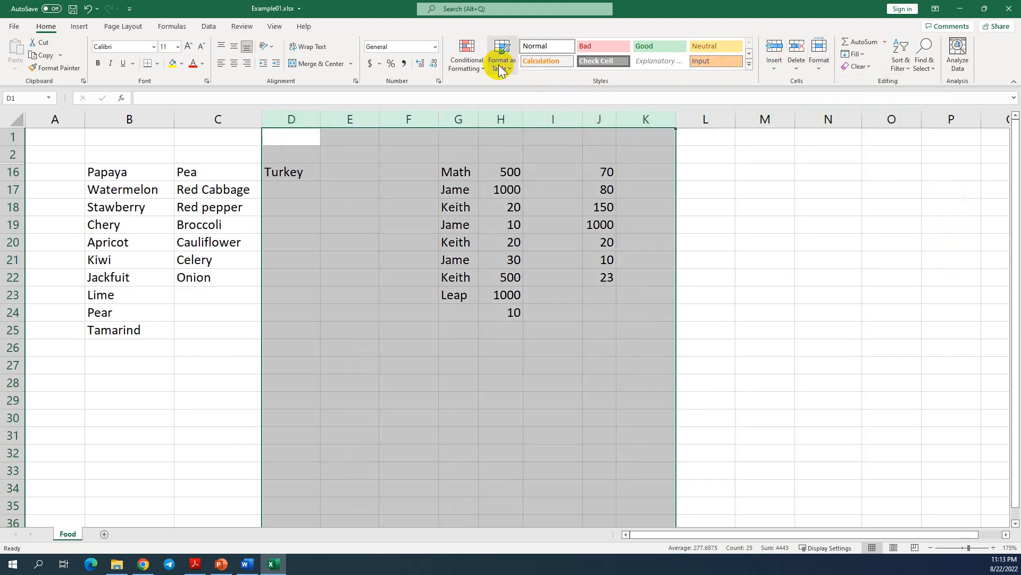
left_click(818, 65)
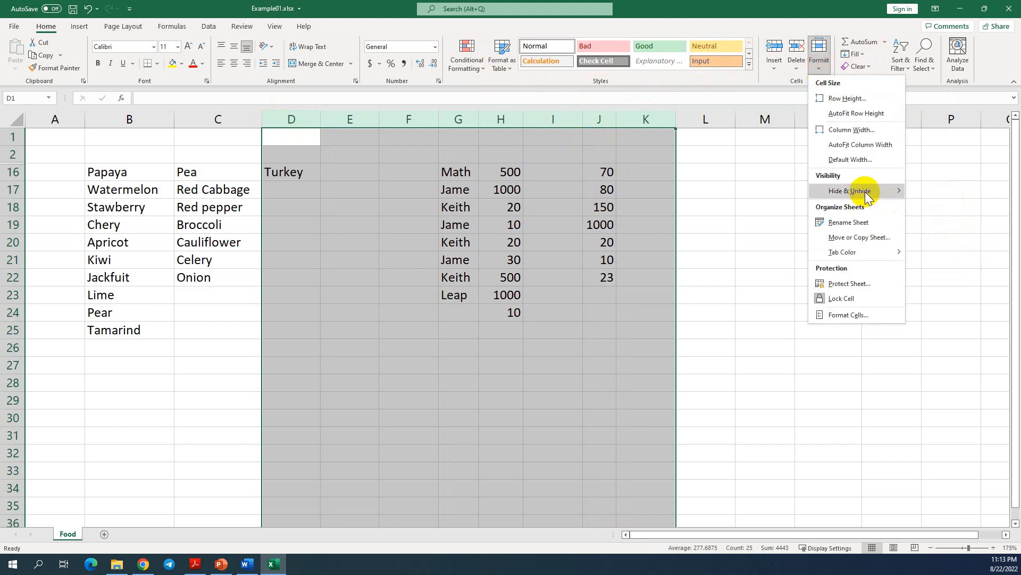
mouse_move(865, 190)
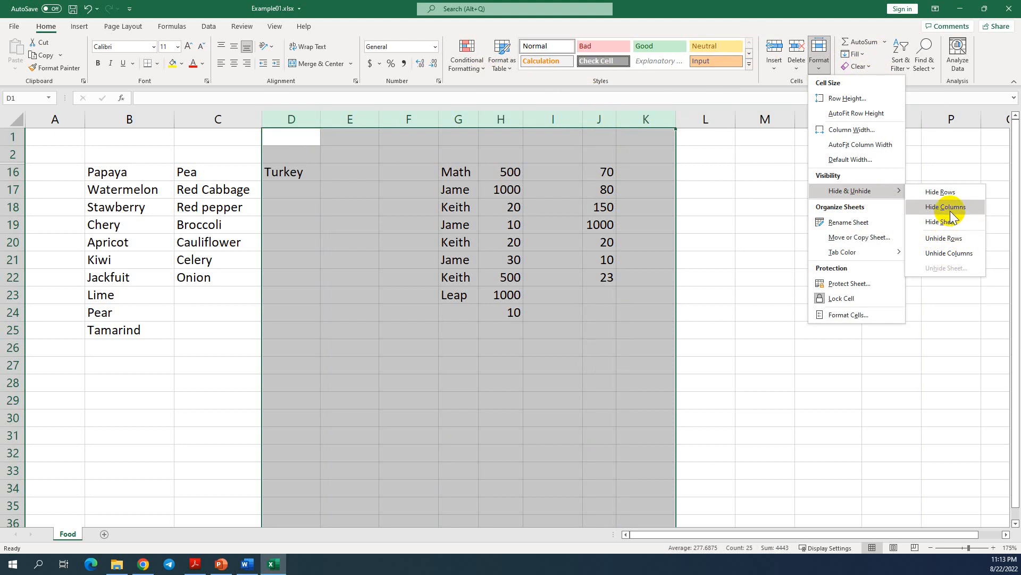
left_click(950, 213)
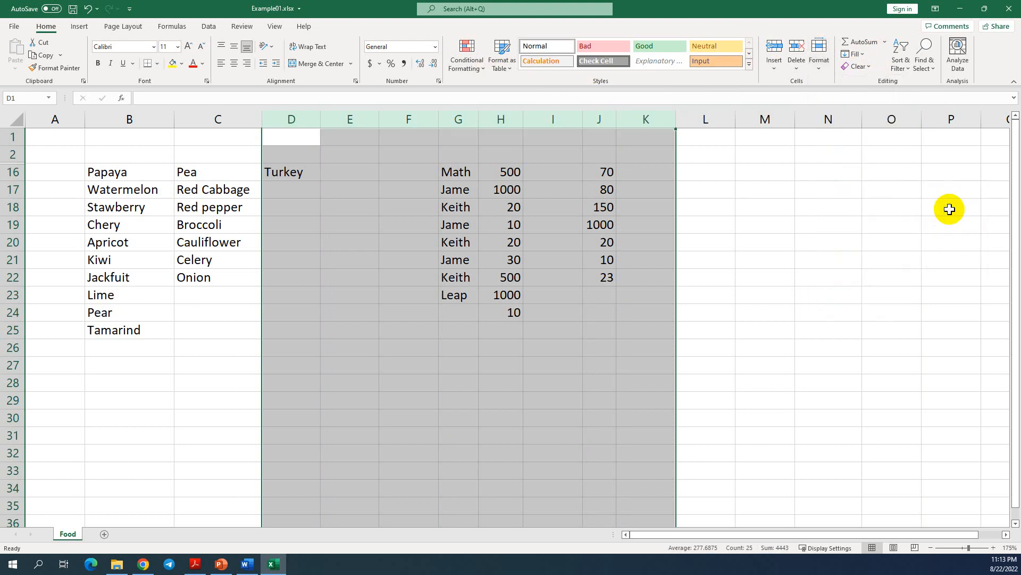
left_click(536, 242)
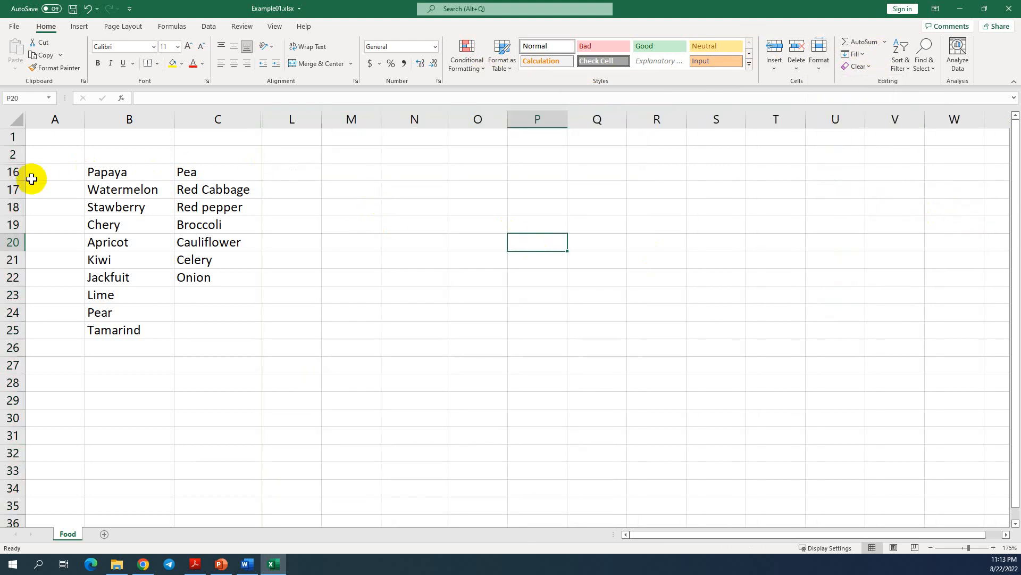
scroll(14, 266, "down", 3)
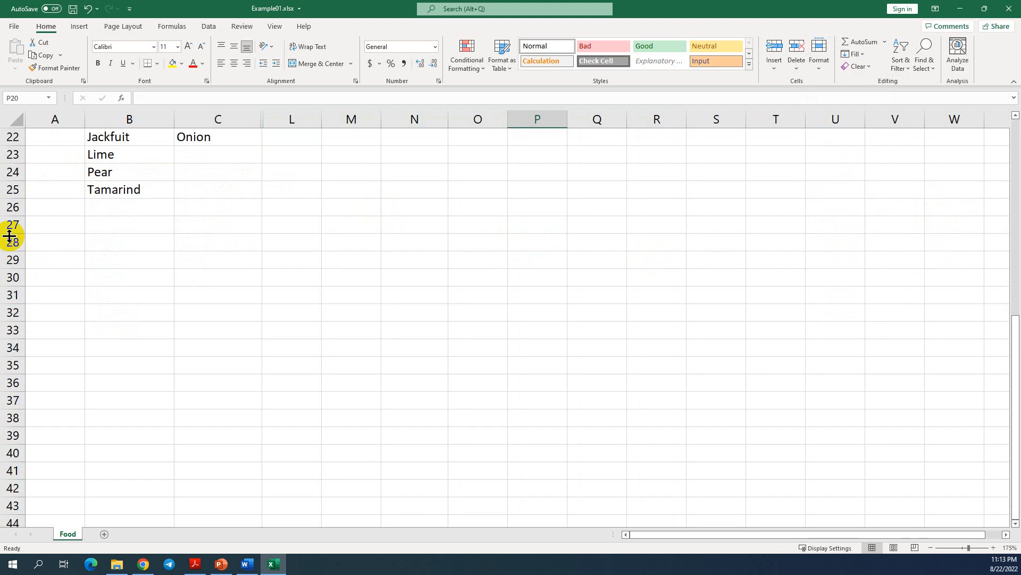
left_click_drag(11, 224, 11, 330)
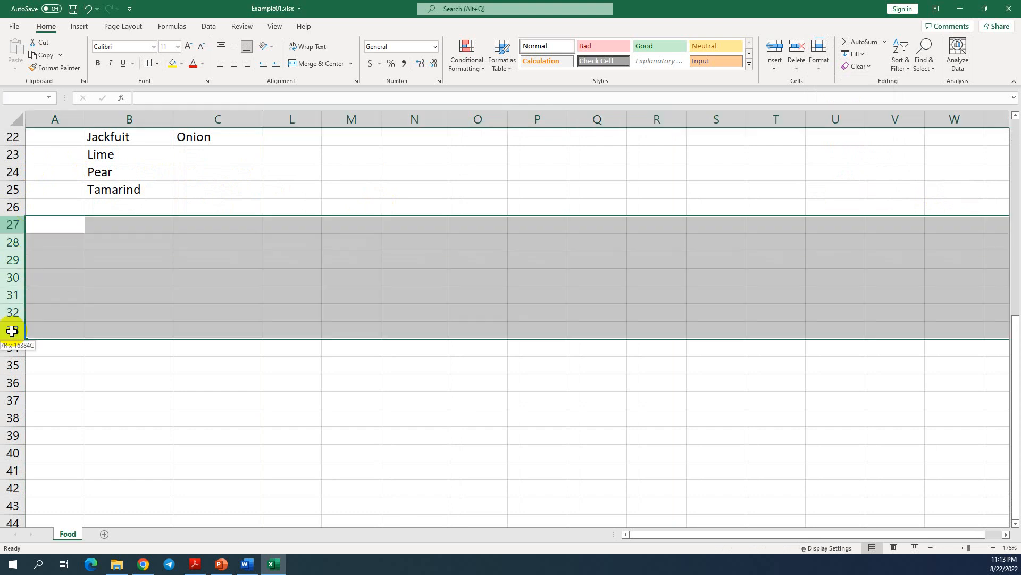
left_click(547, 193)
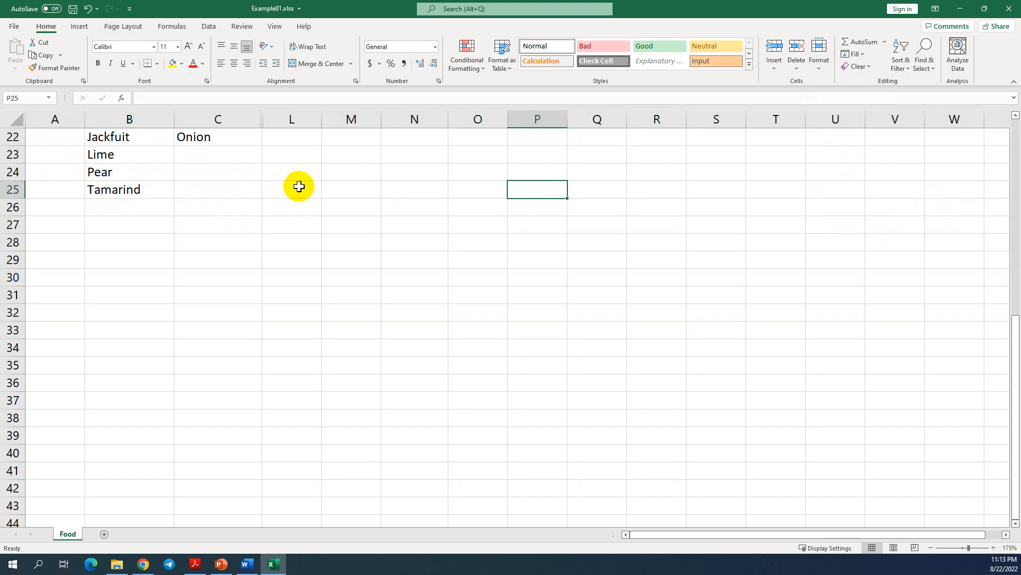
- Select the entire Food sheet and unhide all of its hidden rows
left_click(16, 118)
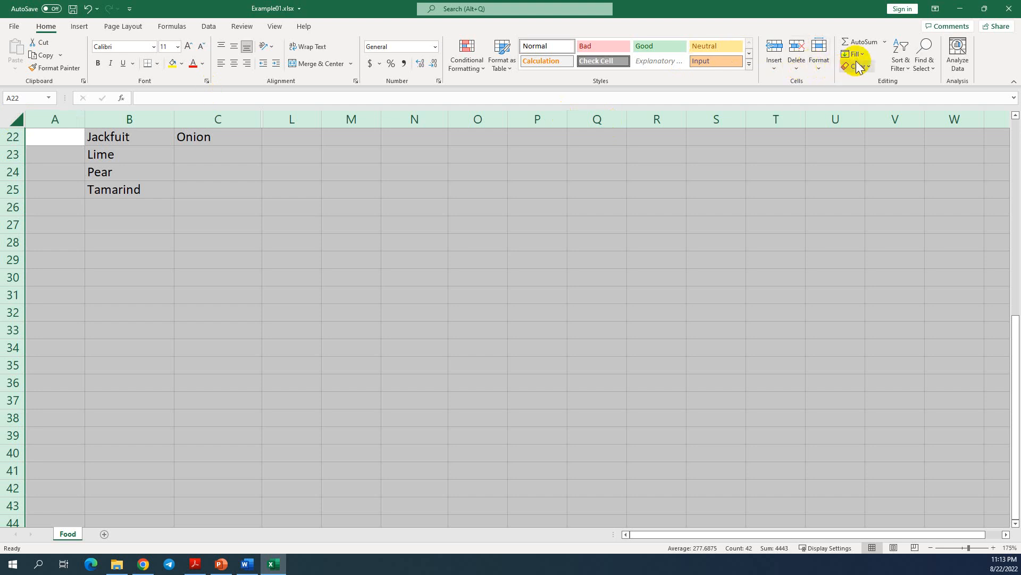
left_click(822, 73)
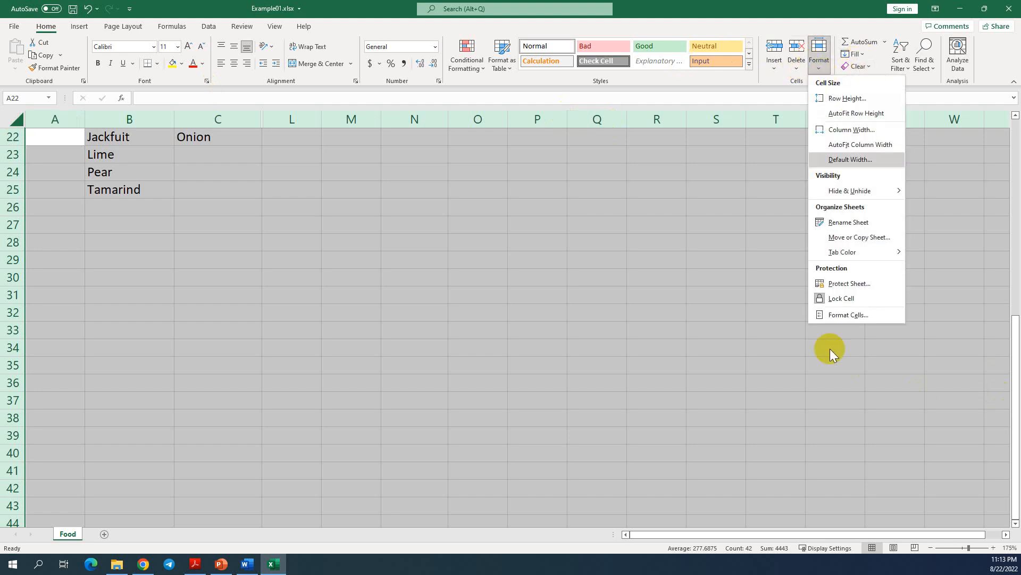
mouse_move(851, 191)
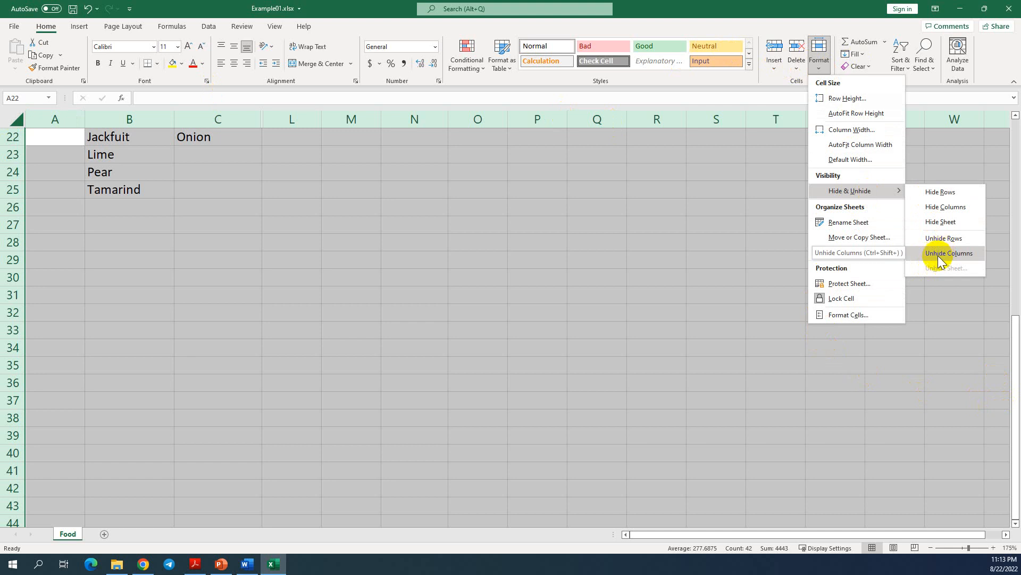
left_click(945, 241)
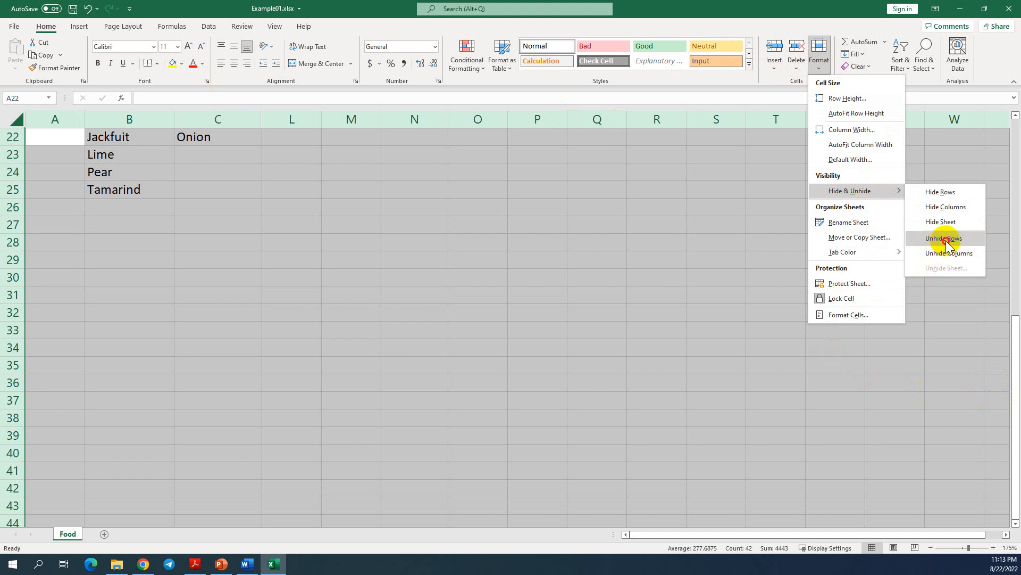
scroll(58, 234, "up", 7)
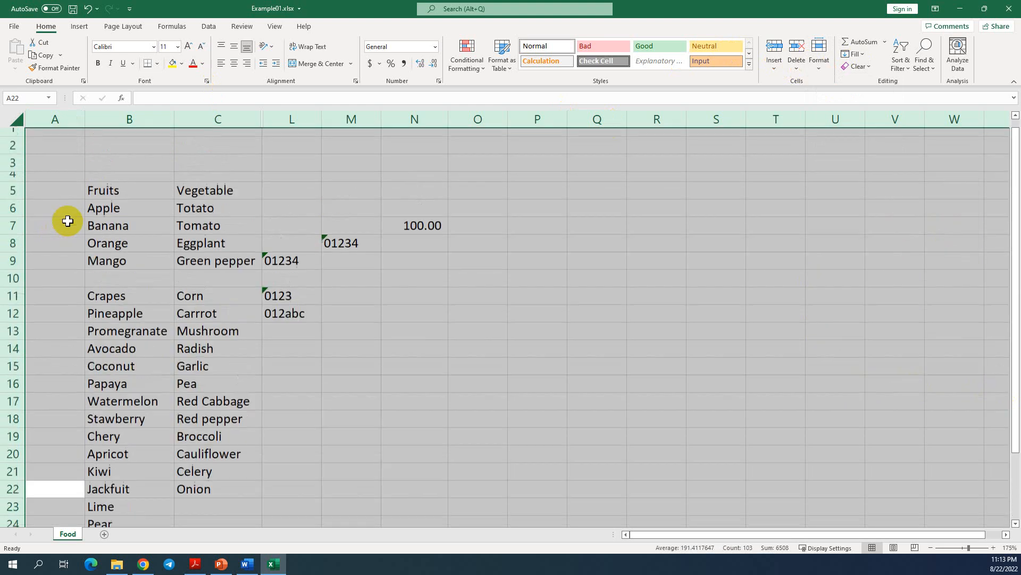
scroll(68, 220, "up", 1)
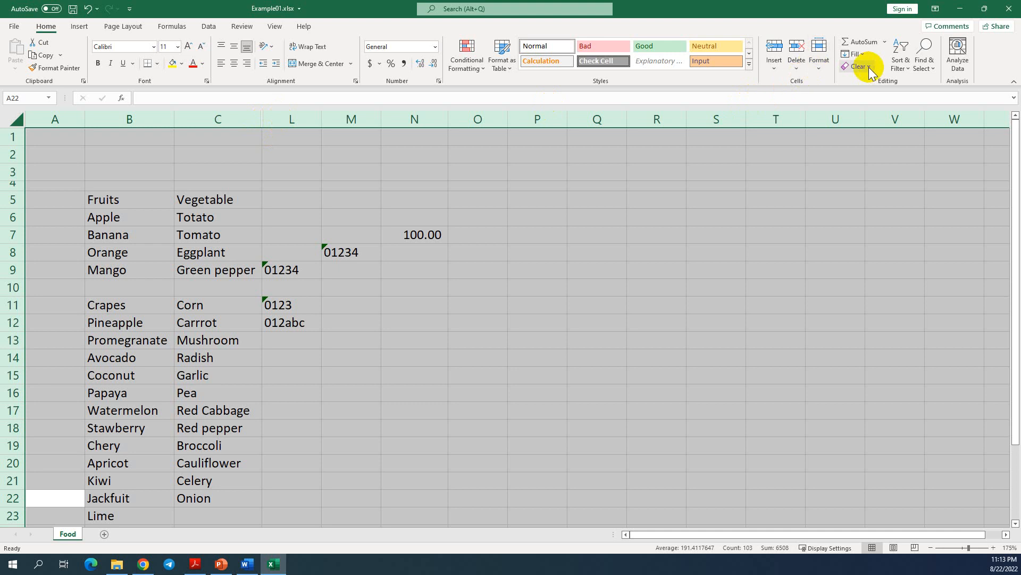
- Unhide all hidden columns across the entire Food sheet
left_click(818, 59)
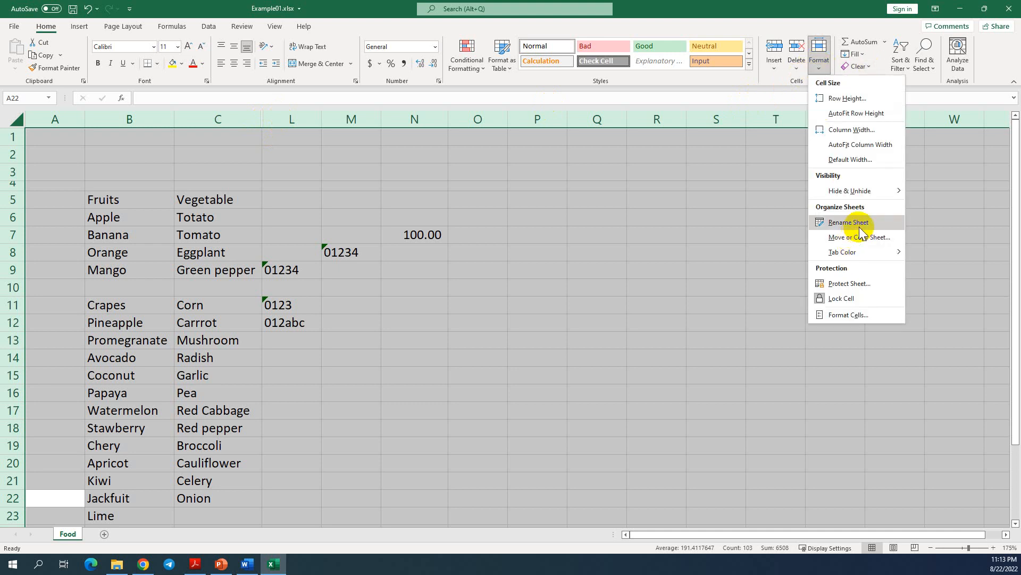
mouse_move(865, 192)
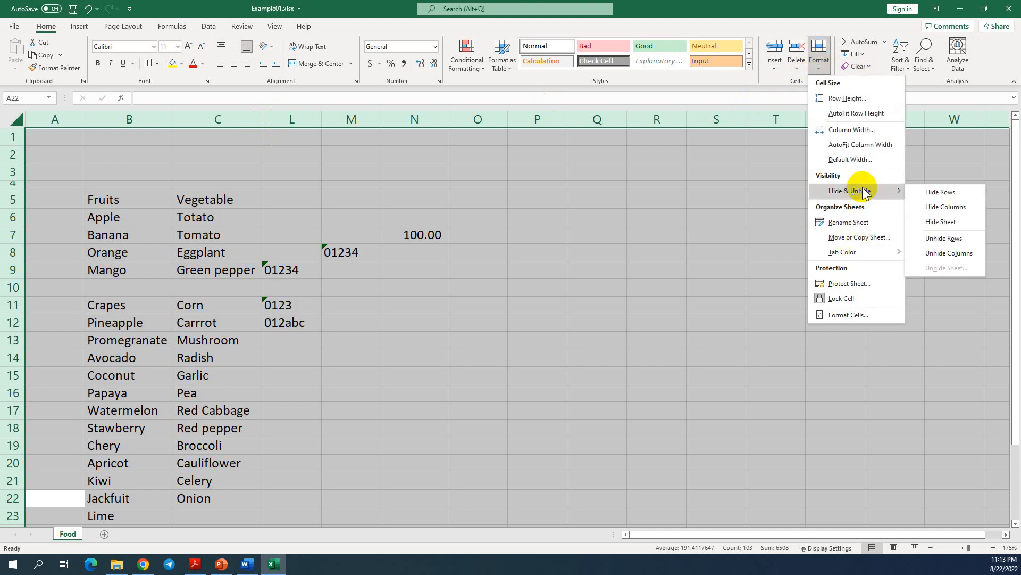
left_click(945, 254)
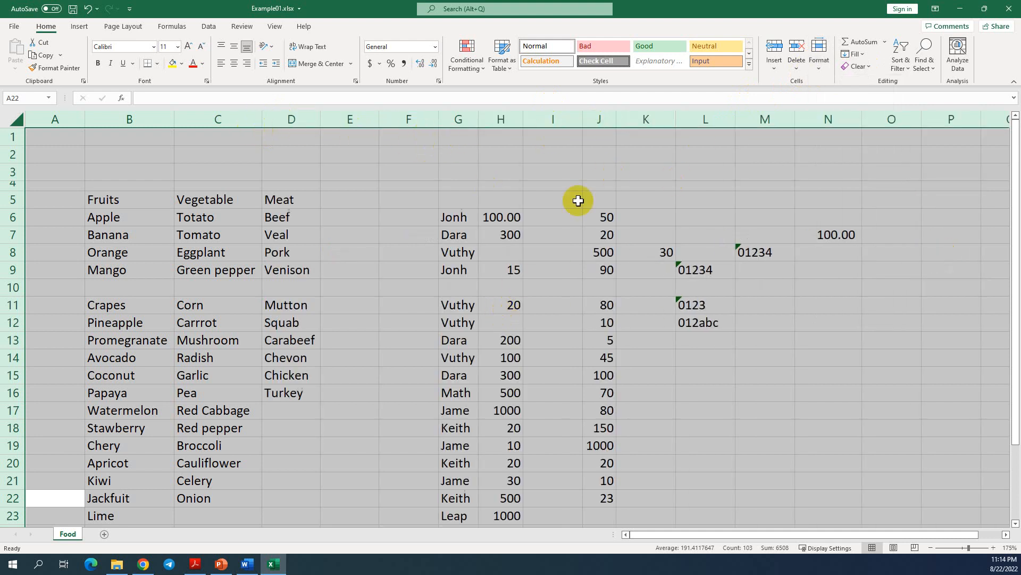
left_click(820, 69)
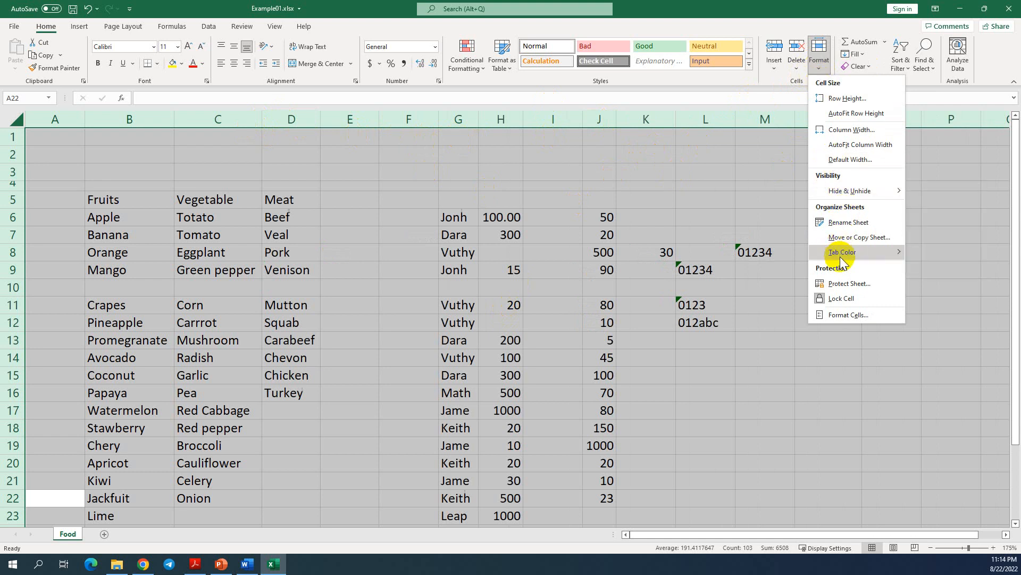
mouse_move(841, 257)
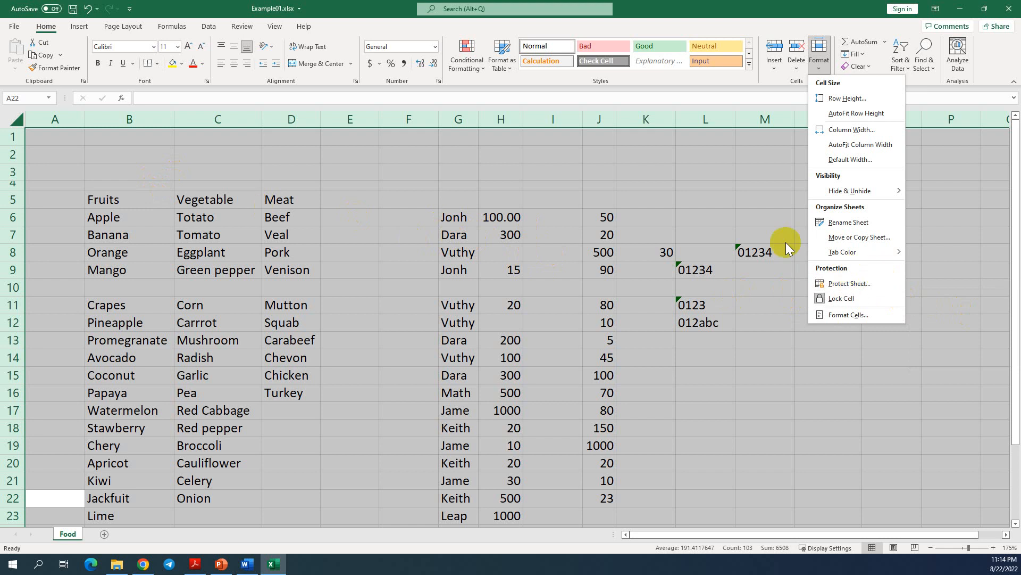
left_click(755, 215)
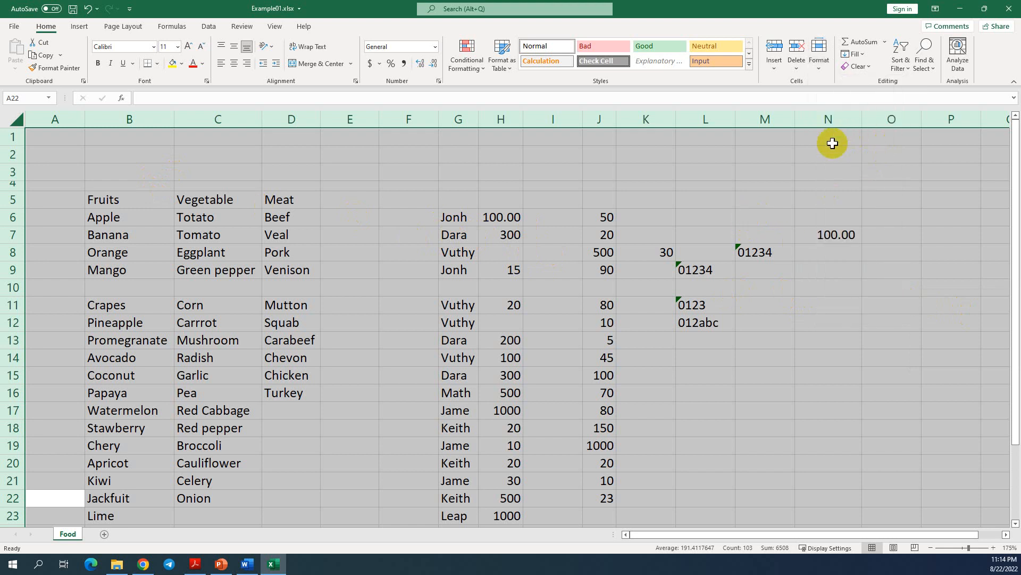
- Insert an AutoSum formula in cell J23 that adds up the range J11:J22
scroll(656, 264, "down", 2)
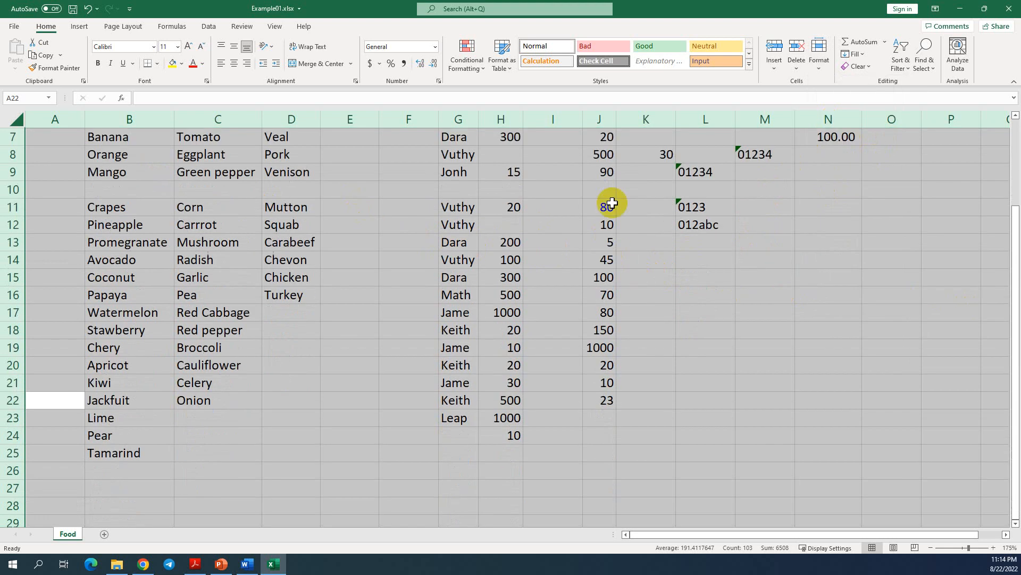
left_click_drag(609, 203, 610, 379)
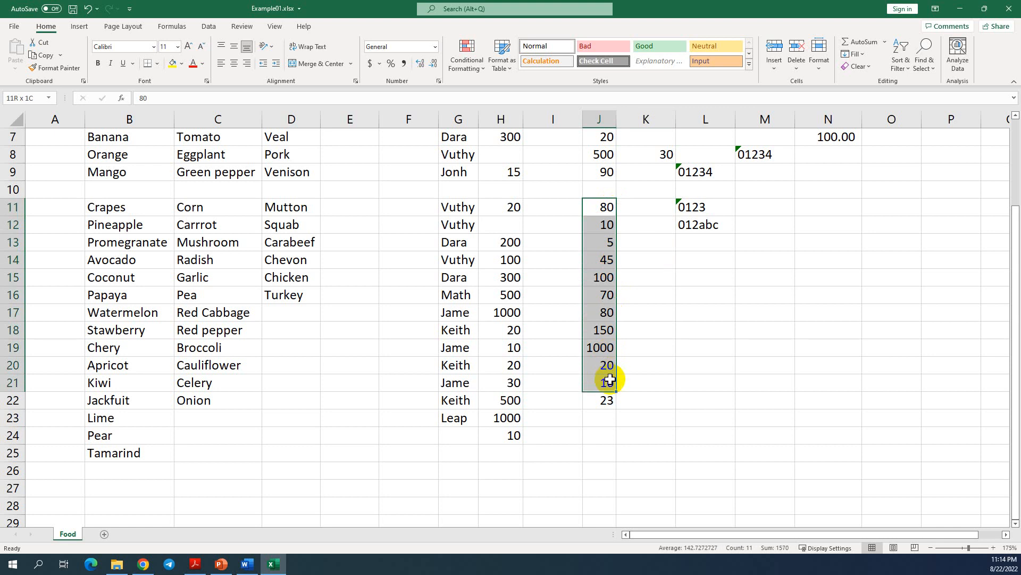
left_click(609, 380)
left_click(600, 418)
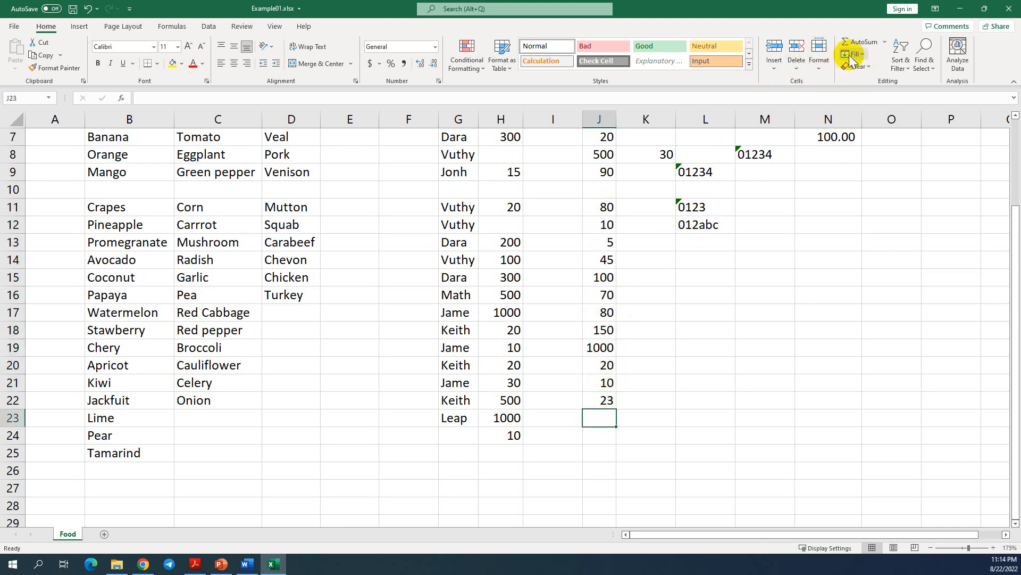
left_click(874, 48)
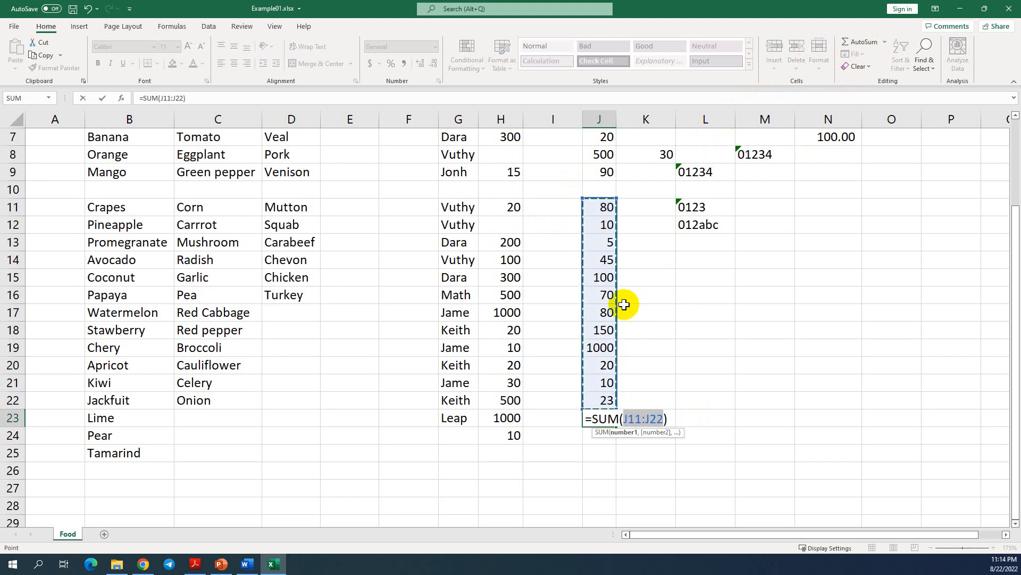
scroll(621, 207, "up", 2)
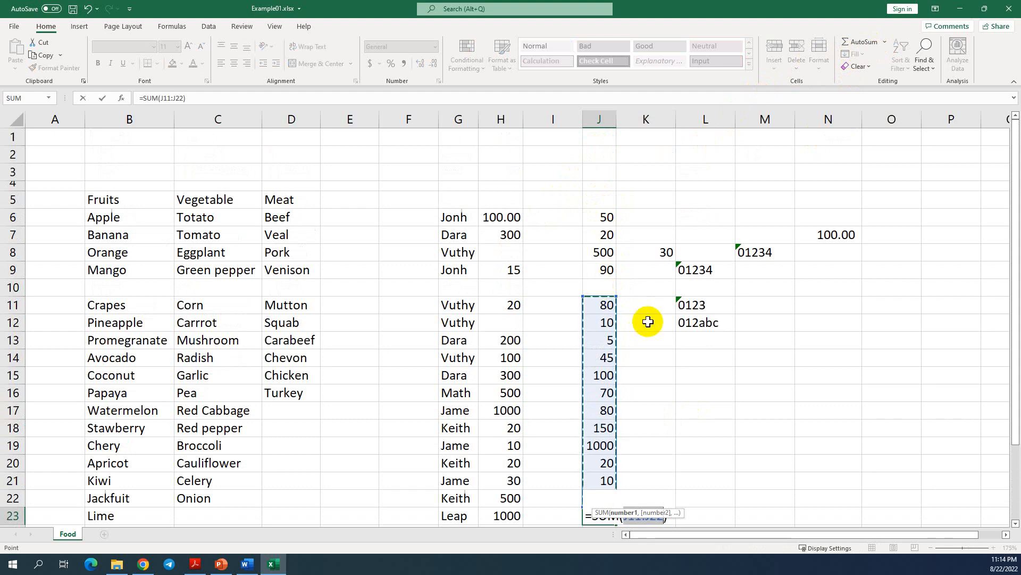
scroll(611, 330, "down", 2)
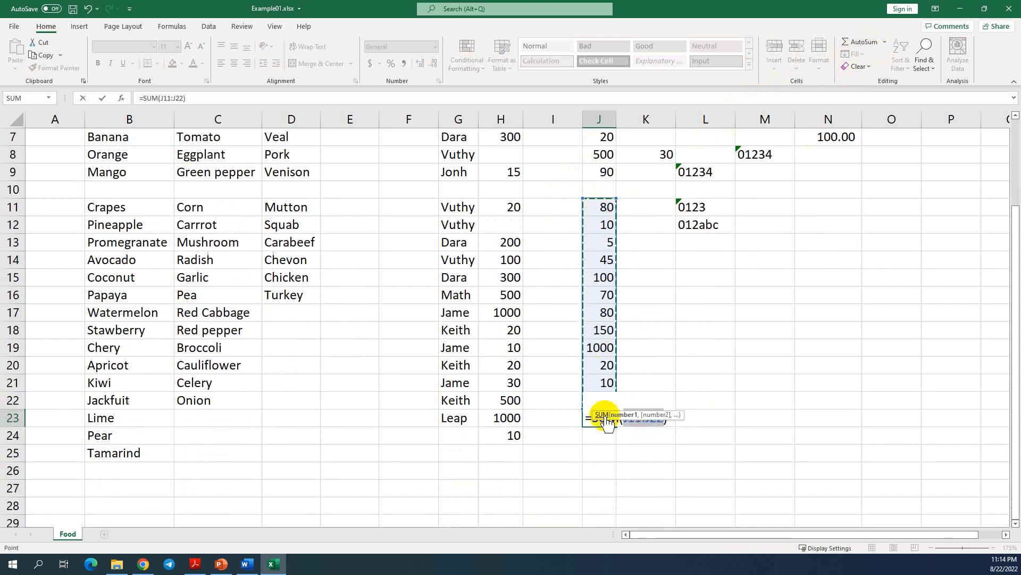
scroll(611, 400, "down", 3)
scroll(588, 359, "up", 2)
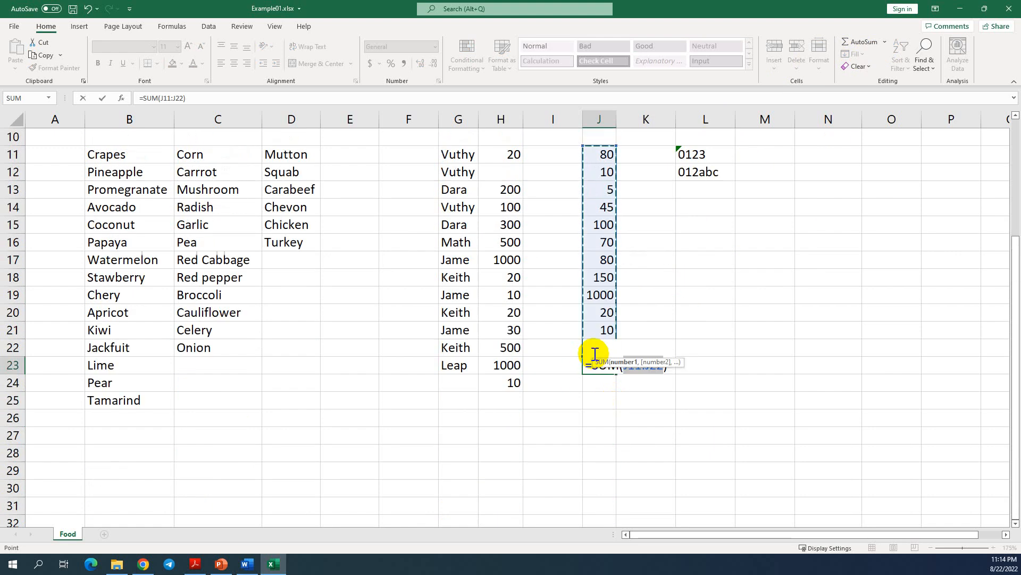
key("Return")
left_click(597, 365)
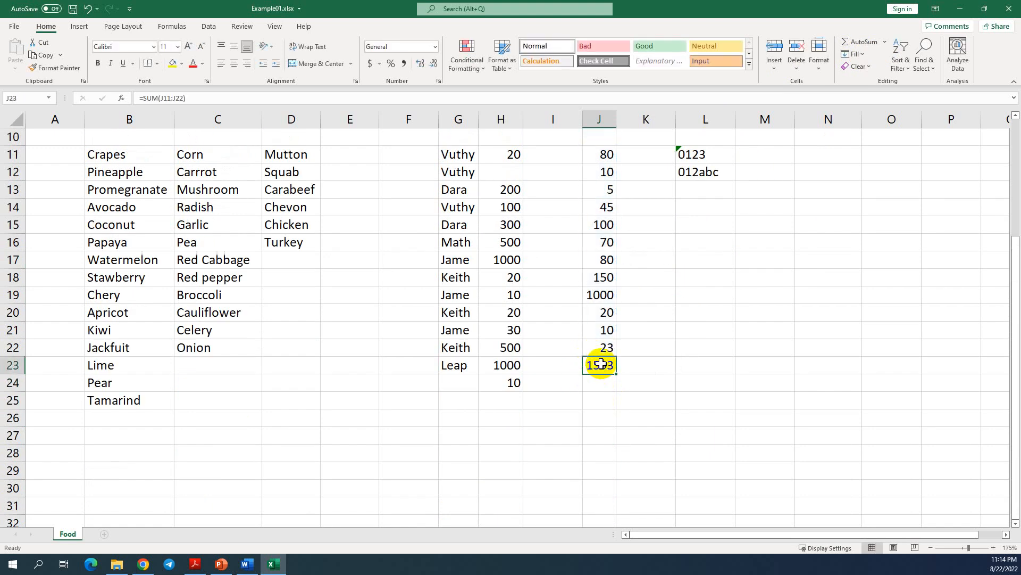
scroll(607, 268, "up", 2)
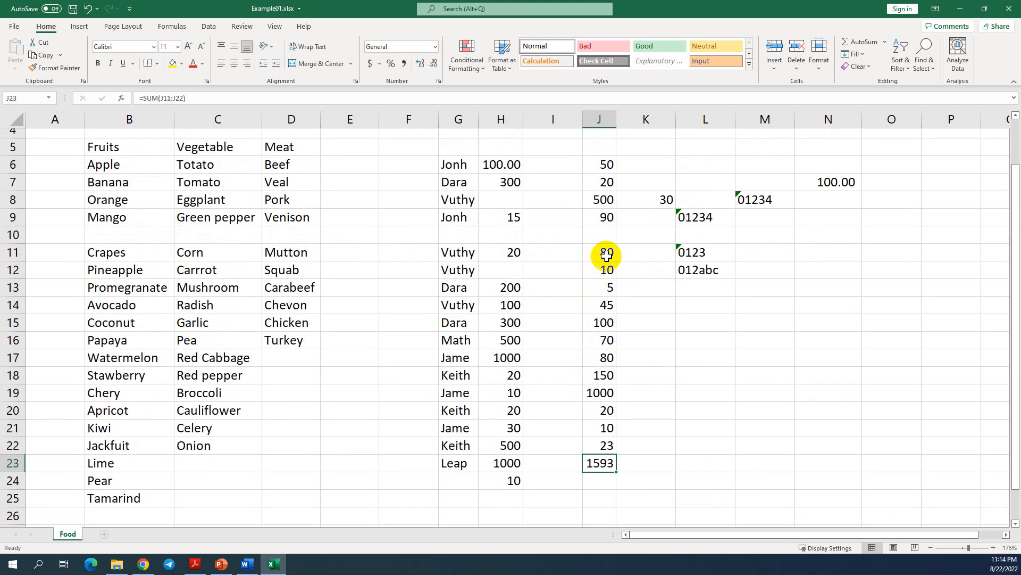
- Check the numbers in J11:J22, and delete the blank row 10 that splits column J's values
left_click_drag(607, 255, 607, 444)
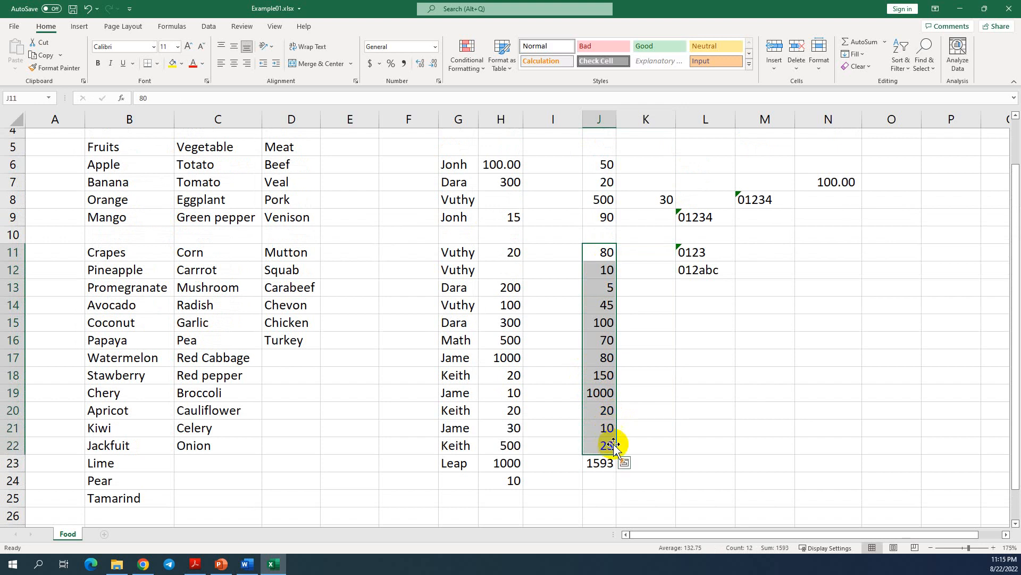
left_click(509, 269)
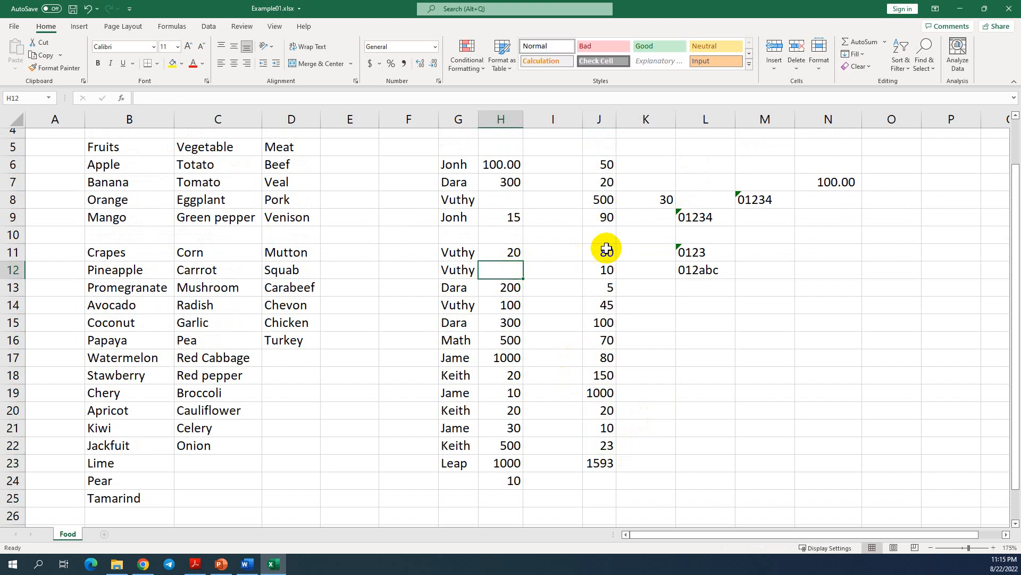
left_click(12, 235)
right_click(10, 238)
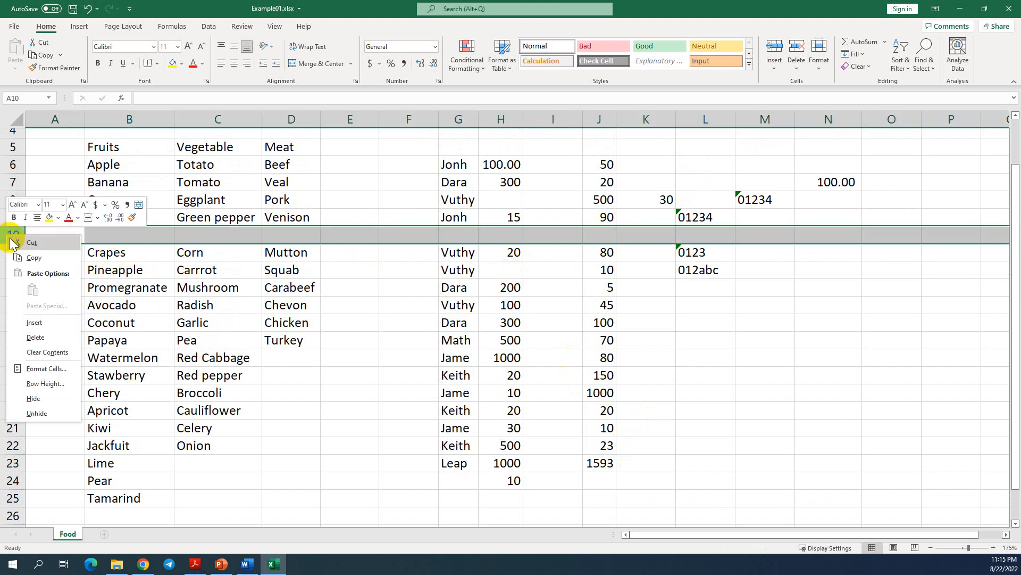
left_click(40, 338)
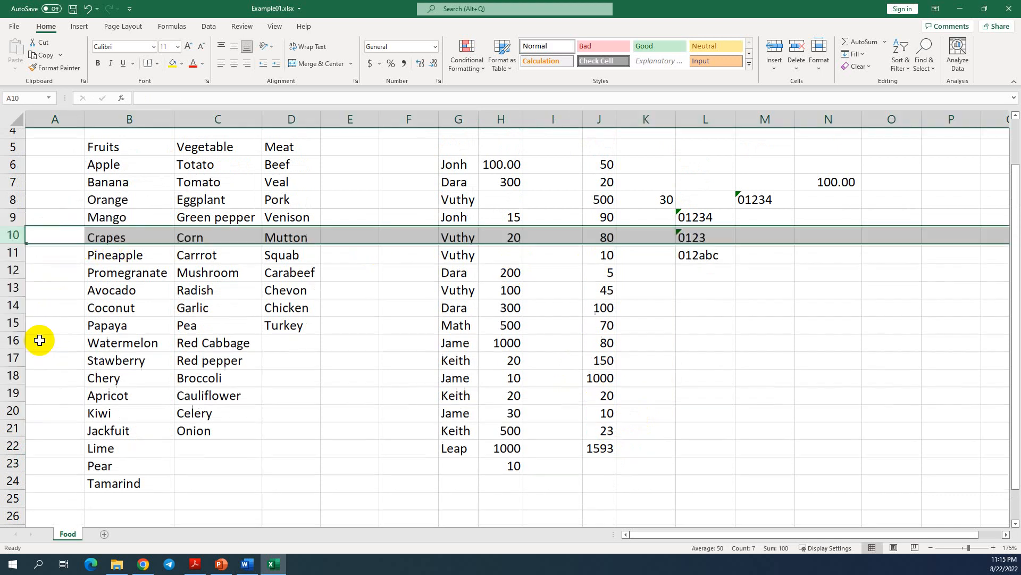
- Clear the total in cell J22 and insert an AutoSum formula there that adds up J6:J21
left_click(590, 443)
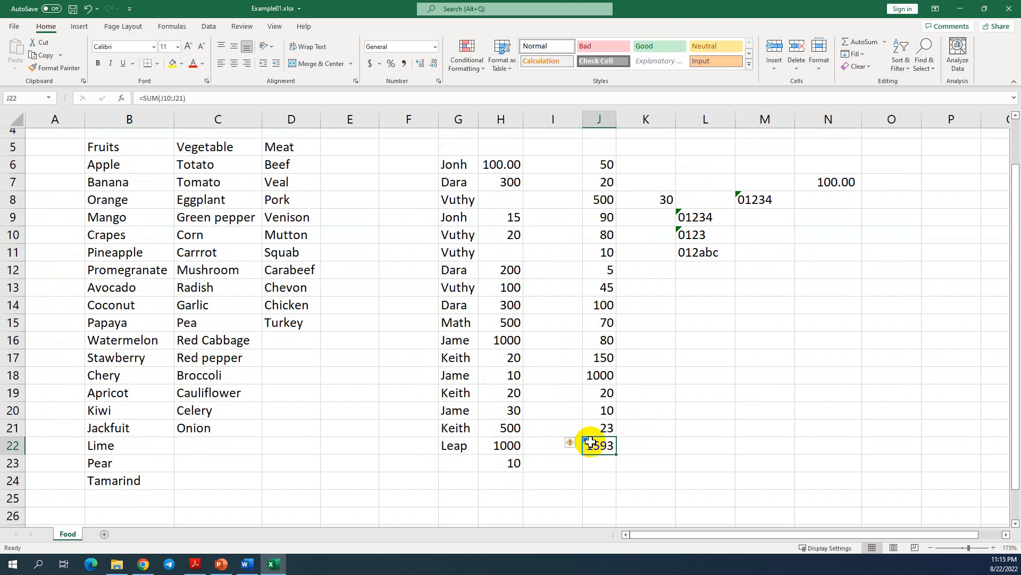
key("Delete")
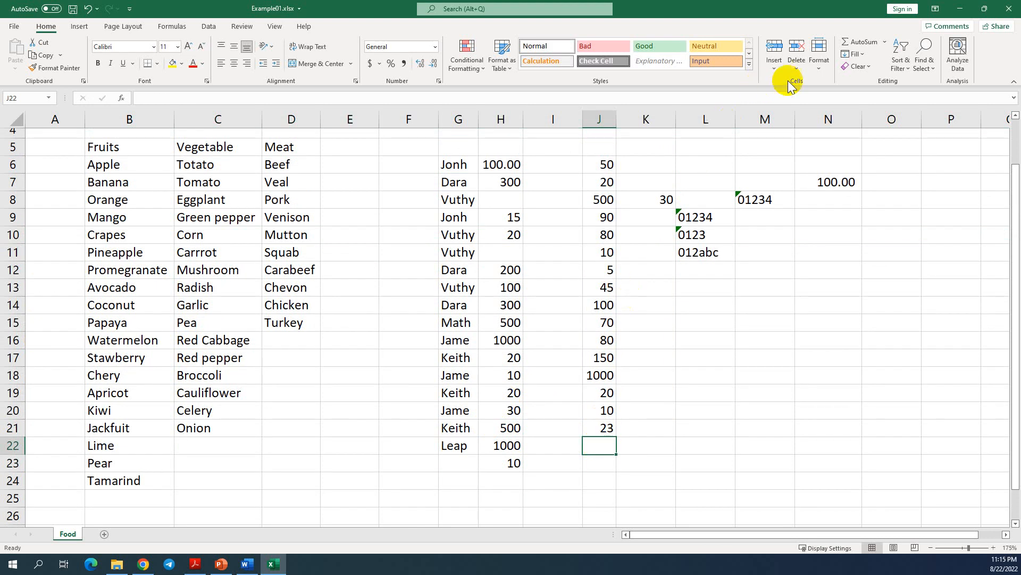
left_click(862, 42)
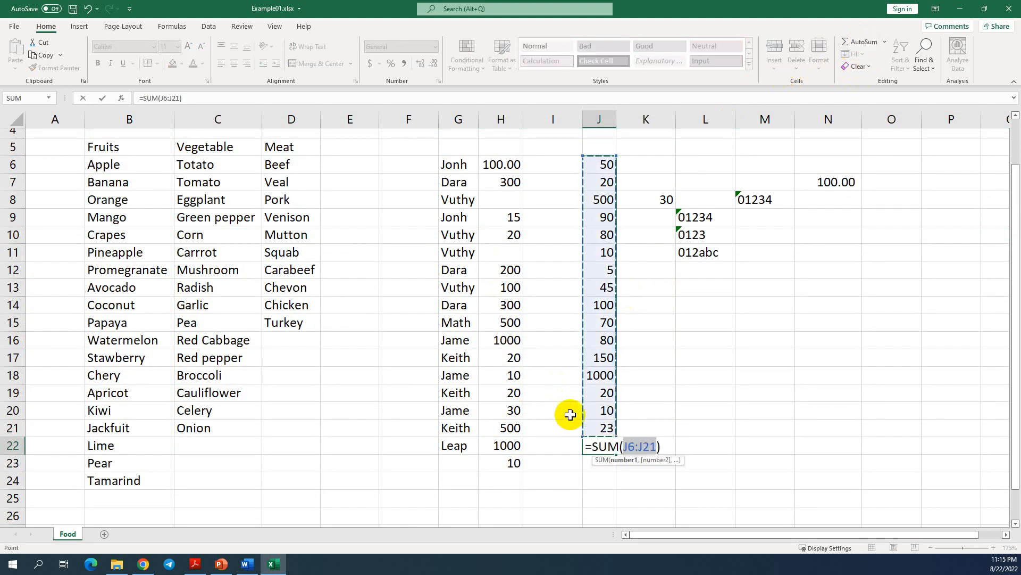
key("Return")
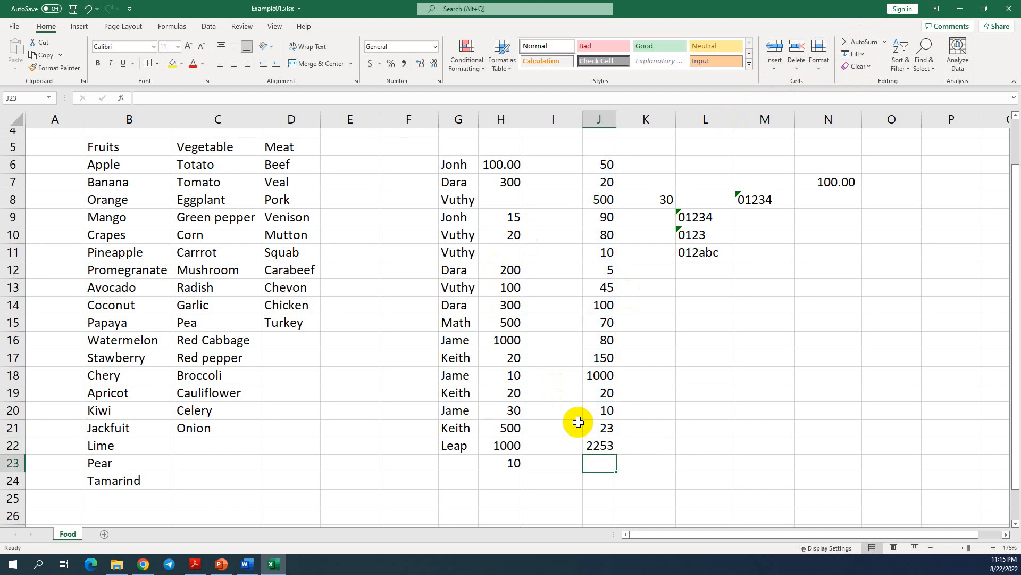
- Enter a manual SUM formula in cell K22 that adds up the range J6:J22
left_click(637, 447)
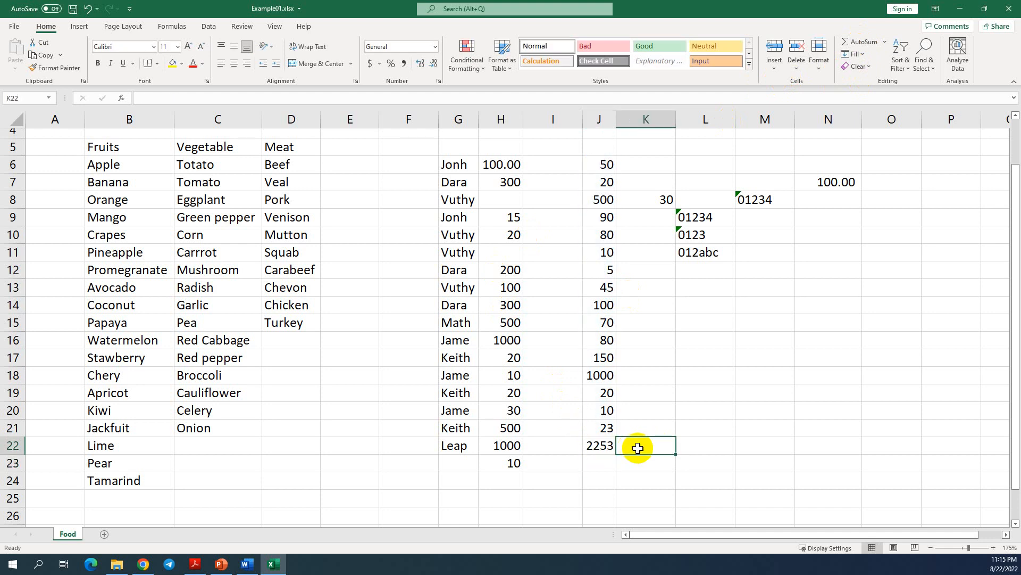
type("=")
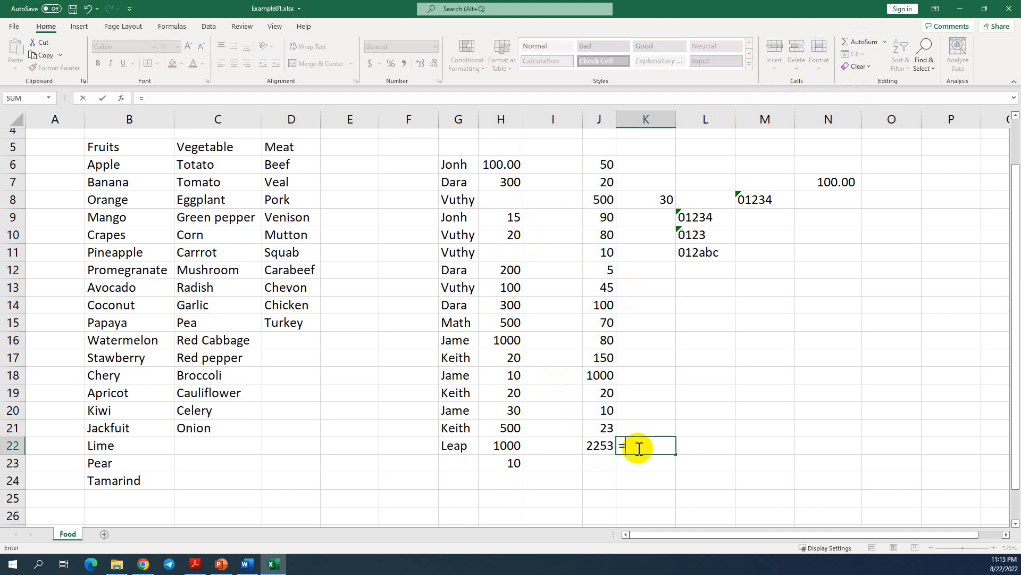
key("BackSpace")
type("s")
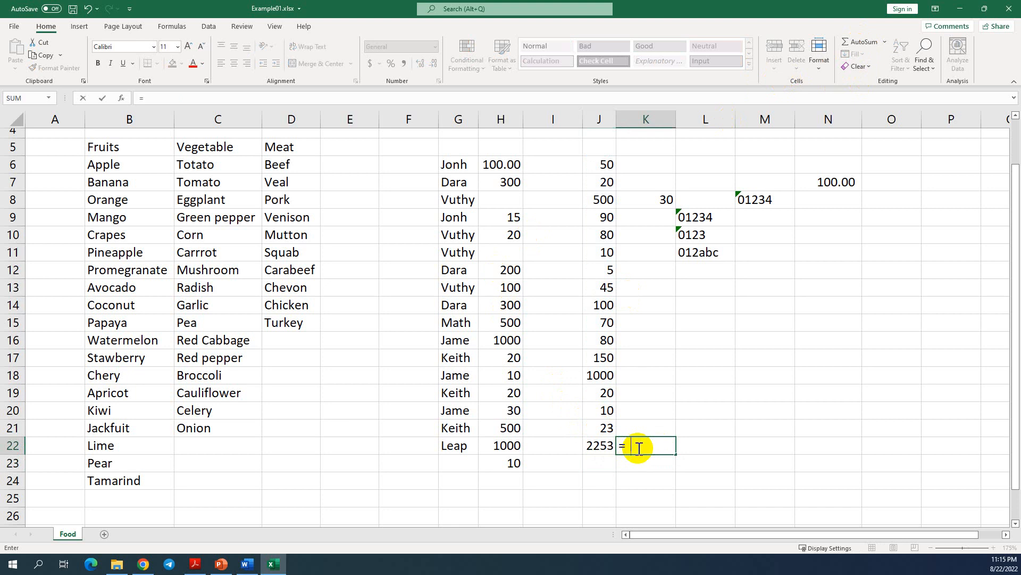
type("s")
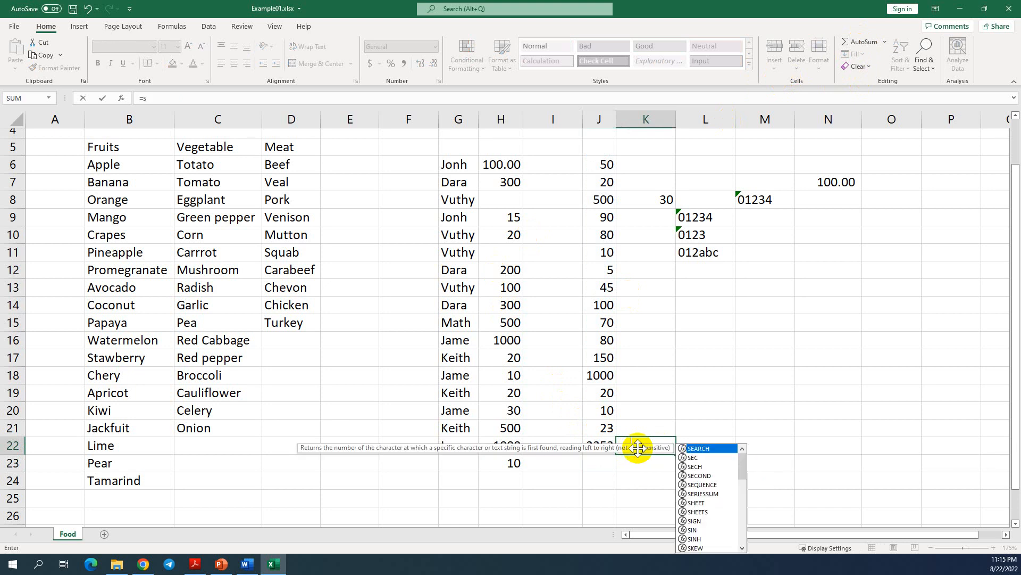
type("um")
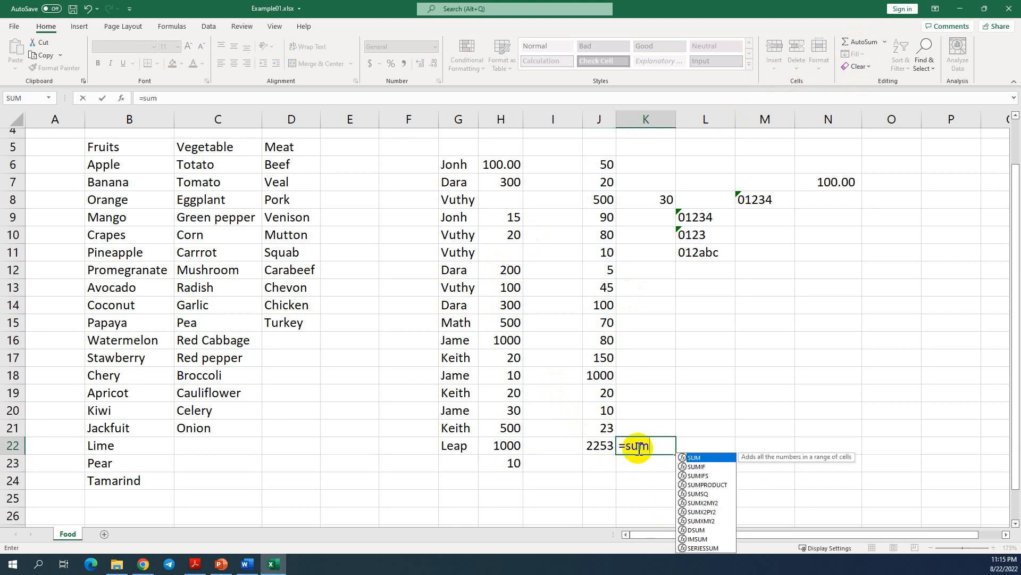
key("Tab")
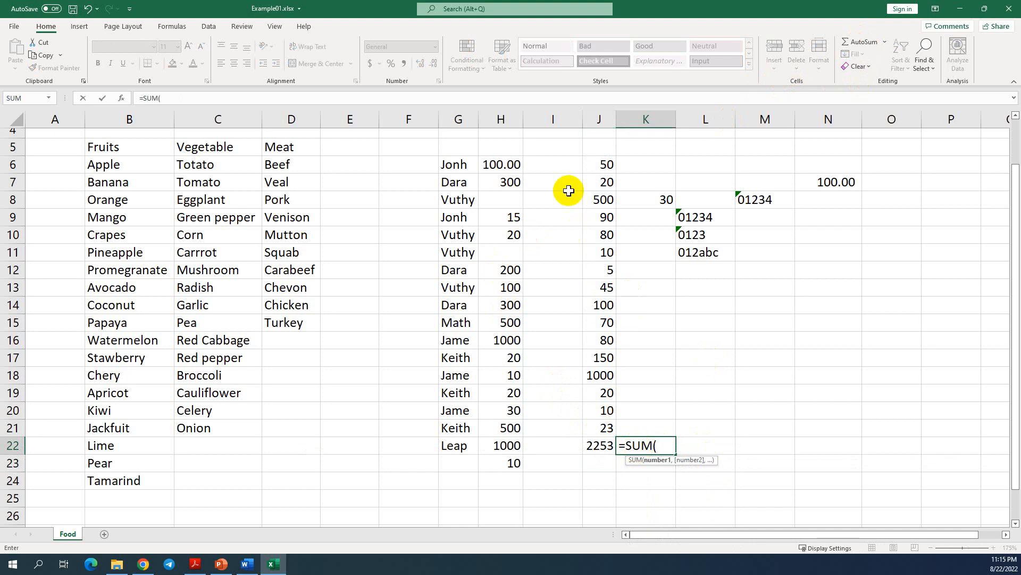
left_click(593, 159)
left_click_drag(603, 182, 606, 446)
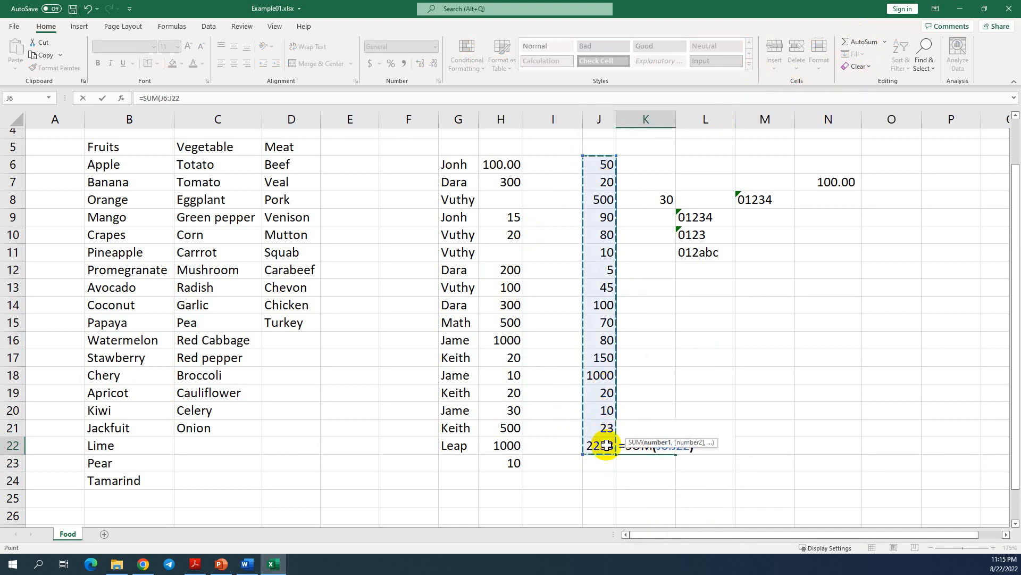
key("Return")
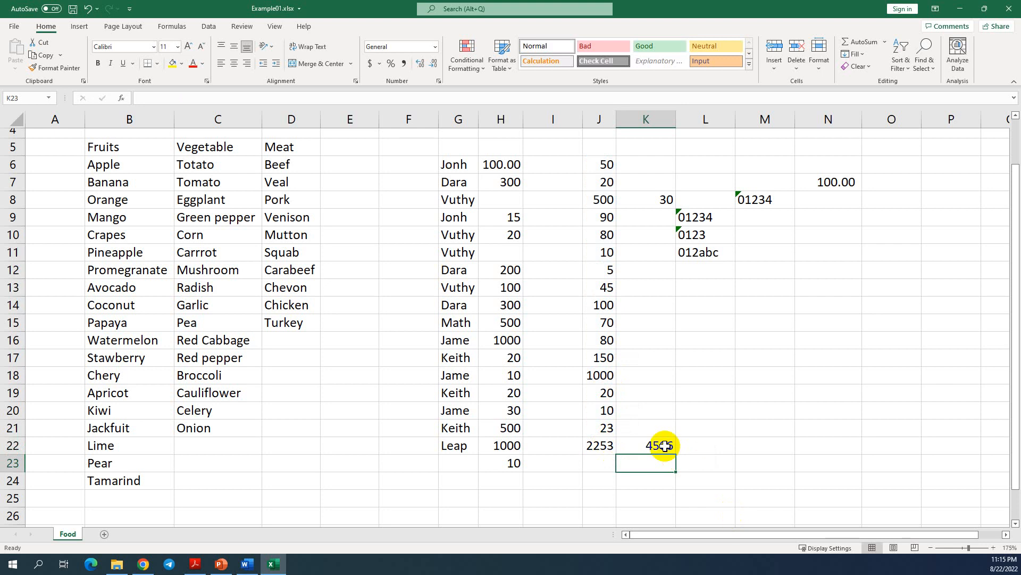
- Review the formula in J22 and shrink the SUM range in K22 to J6:J21
left_click(599, 446)
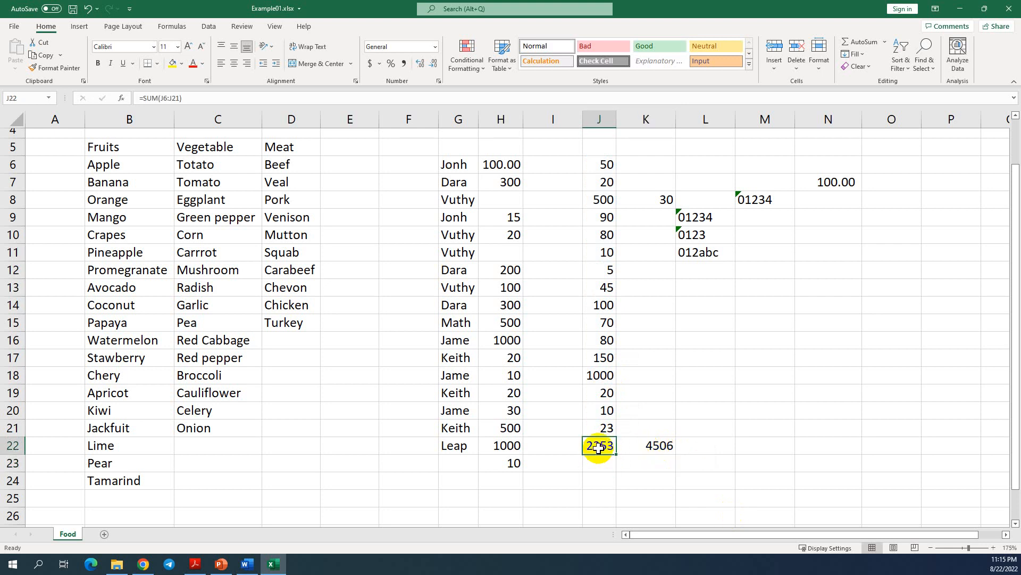
double_click(600, 445)
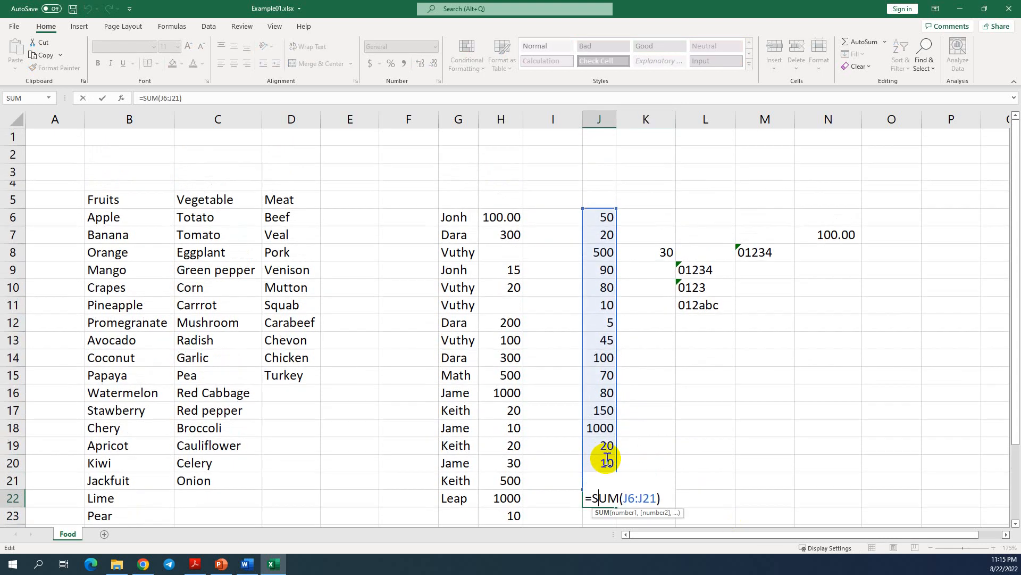
key("Return")
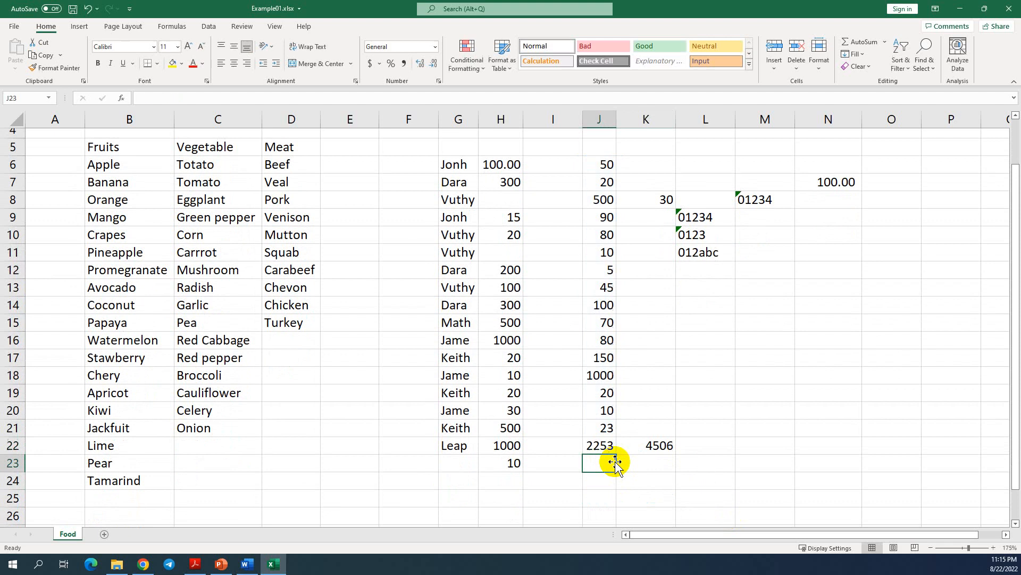
double_click(652, 446)
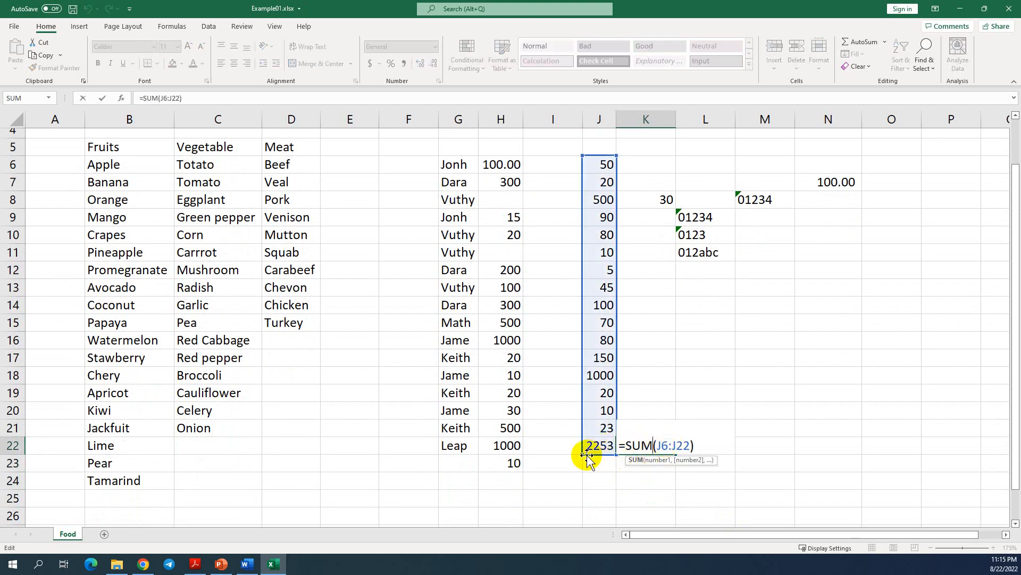
left_click_drag(584, 455, 582, 439)
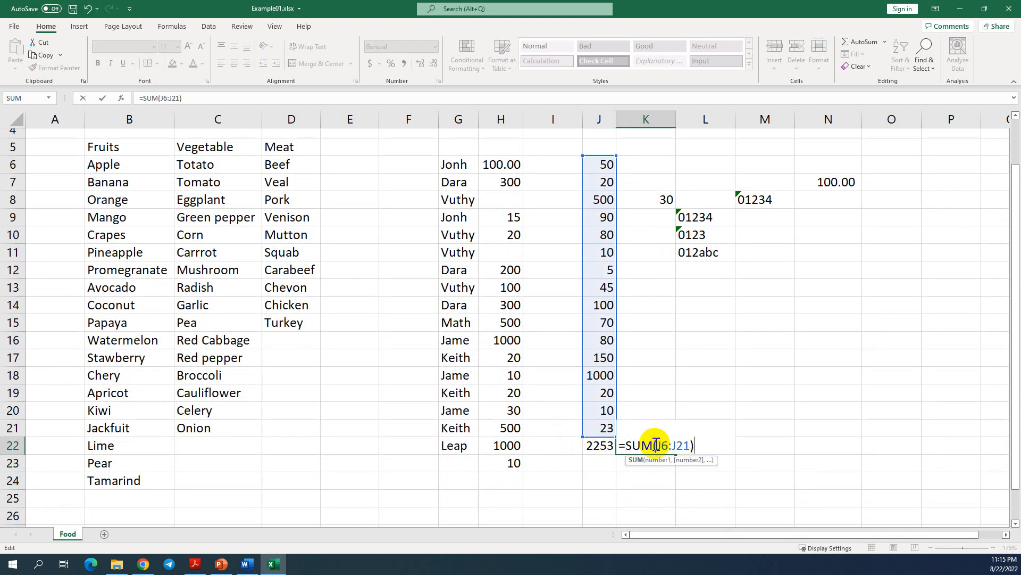
key("Return")
left_click(596, 448)
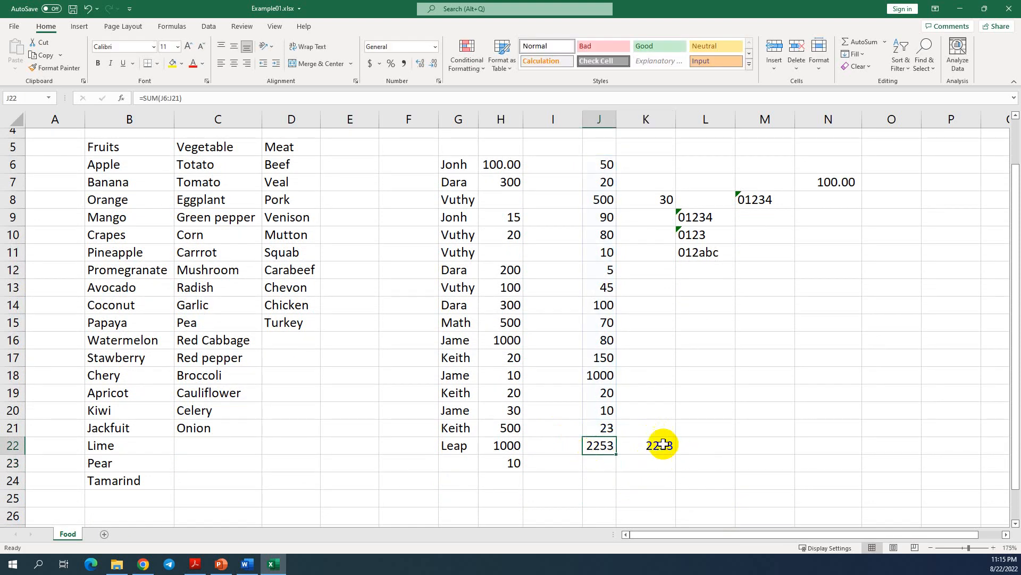
left_click(660, 442)
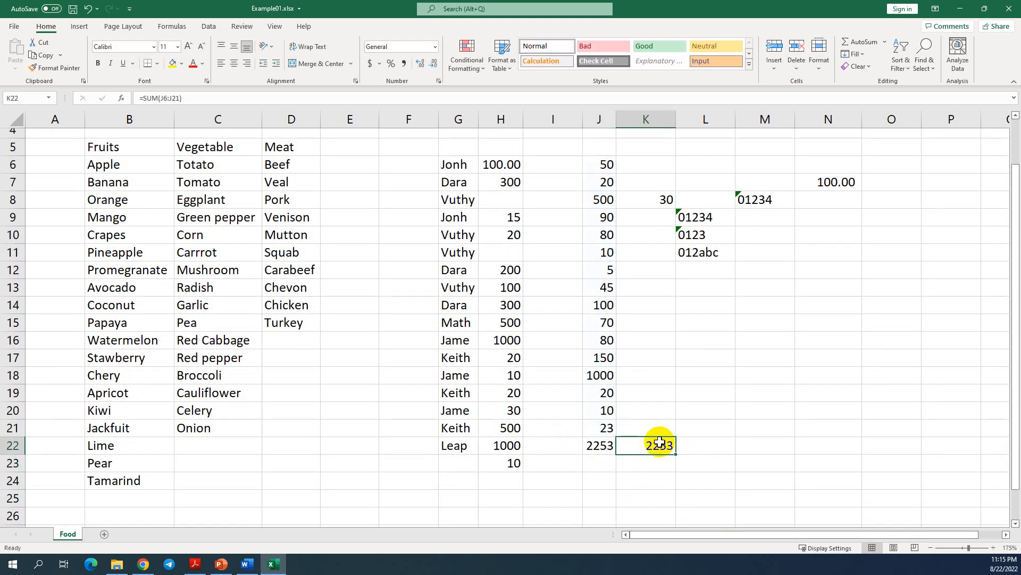
- Try Fill Down on cell H10 to copy the value from H9, and undo the fill
left_click(858, 54)
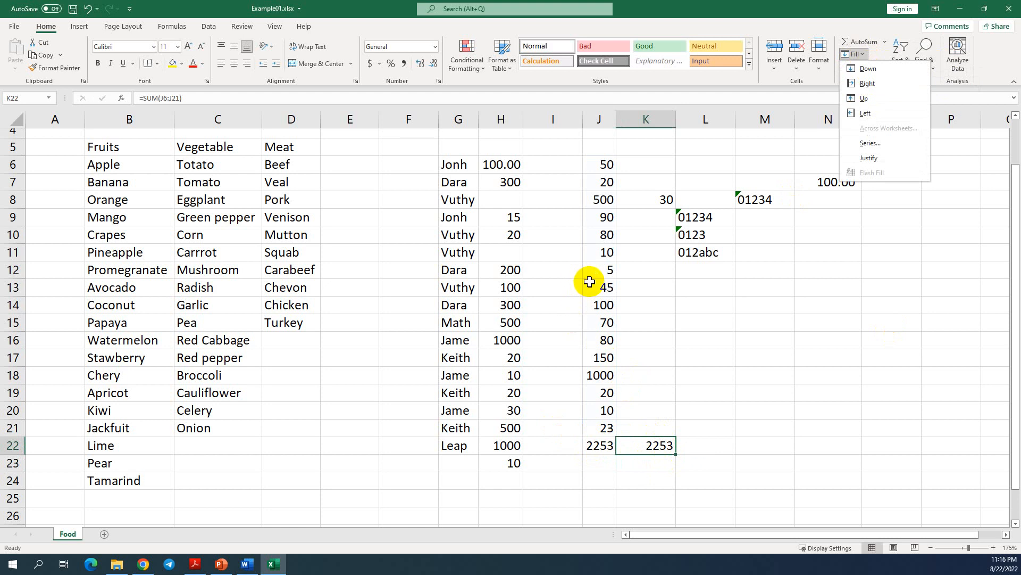
scroll(589, 276, "up", 1)
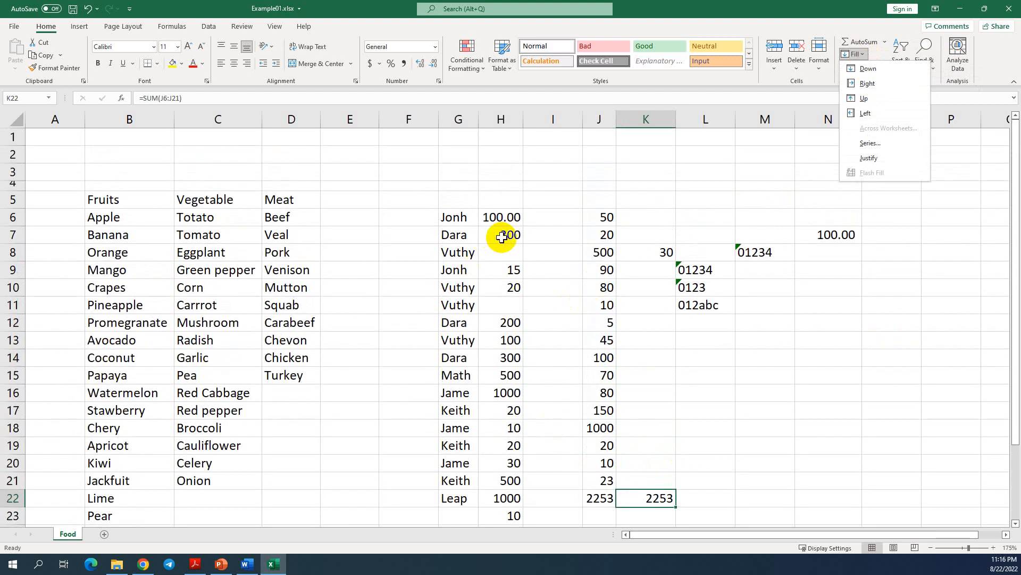
left_click(457, 252)
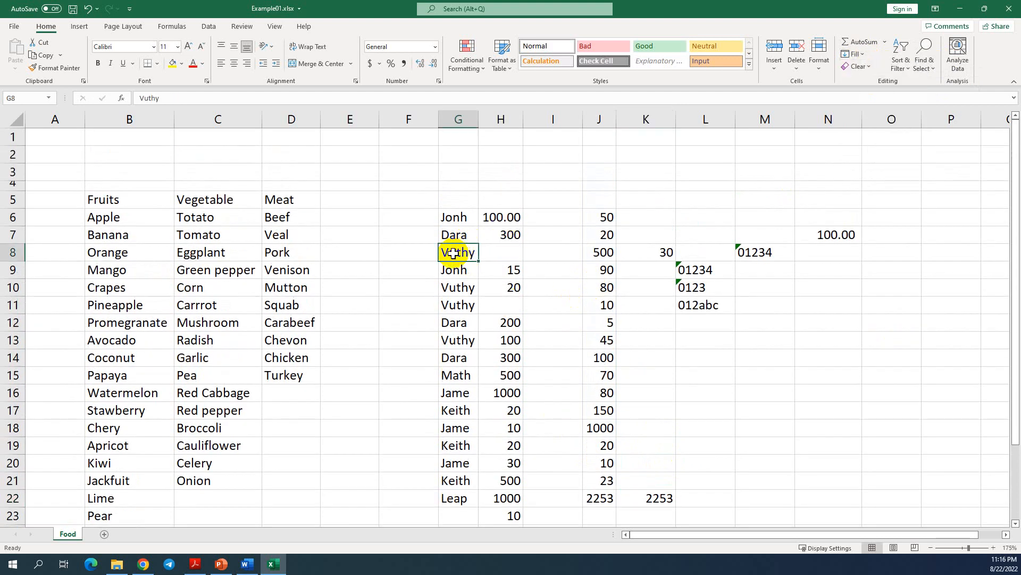
left_click(512, 289)
left_click(859, 56)
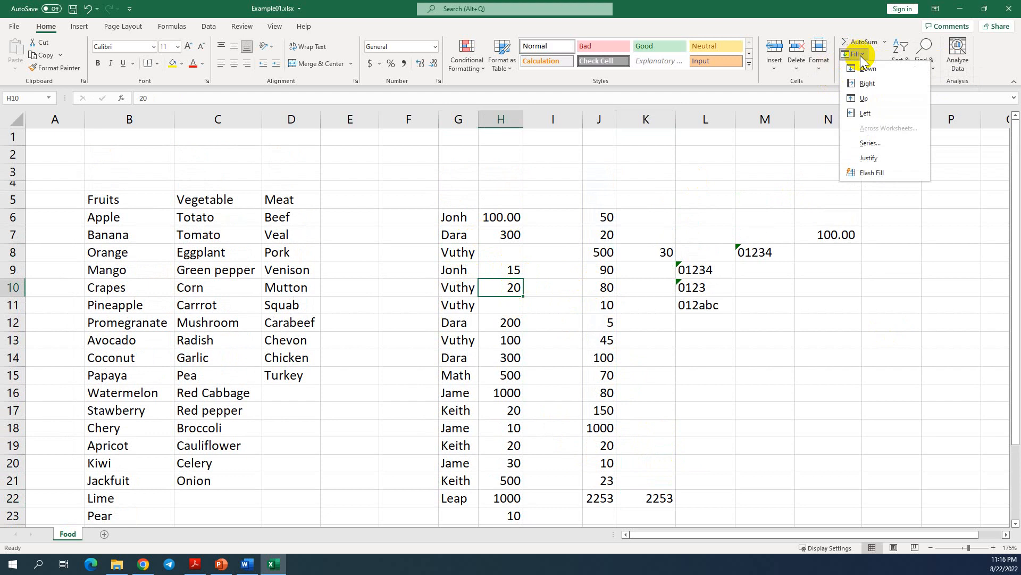
left_click(867, 69)
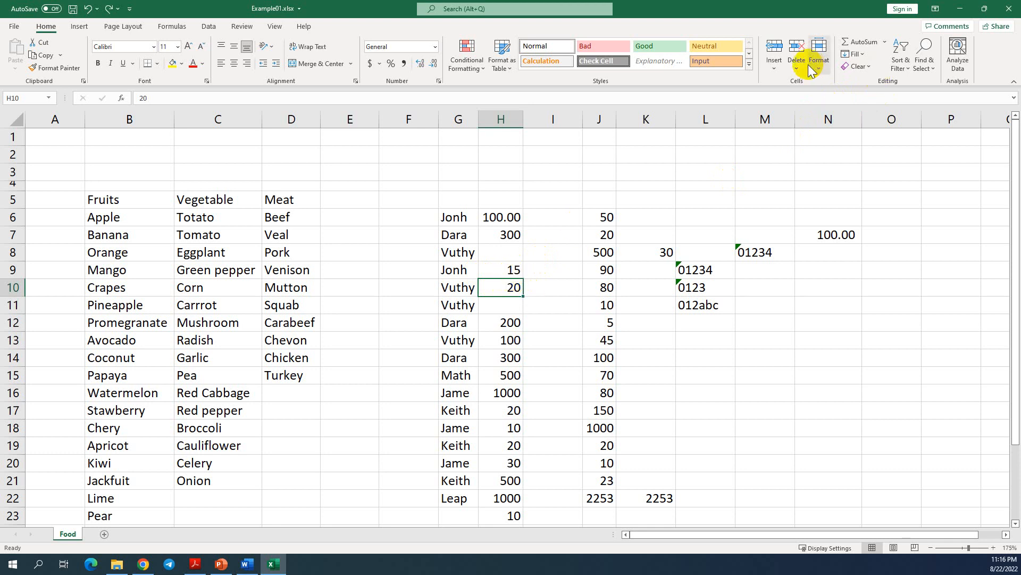
left_click(860, 55)
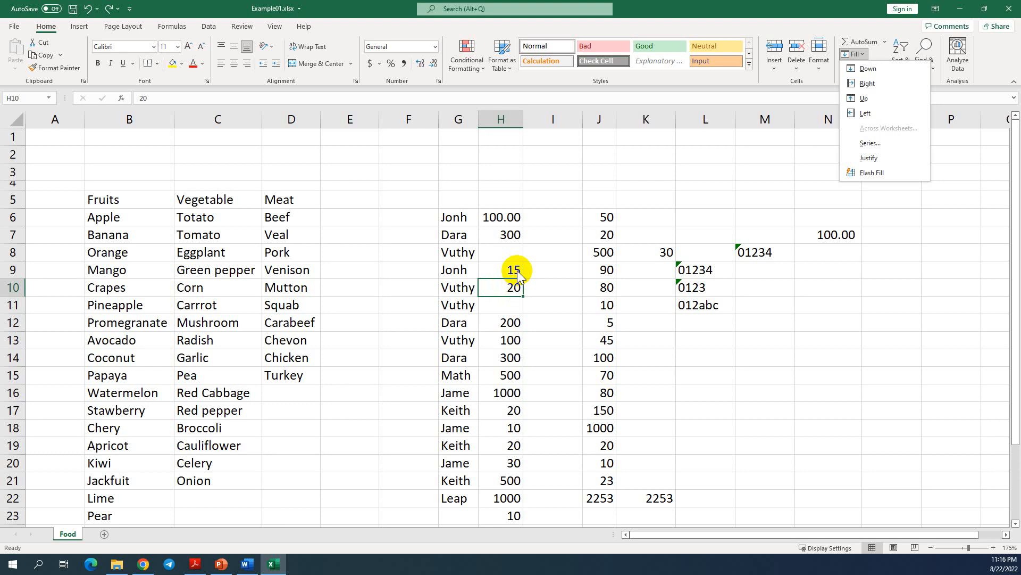
left_click(865, 71)
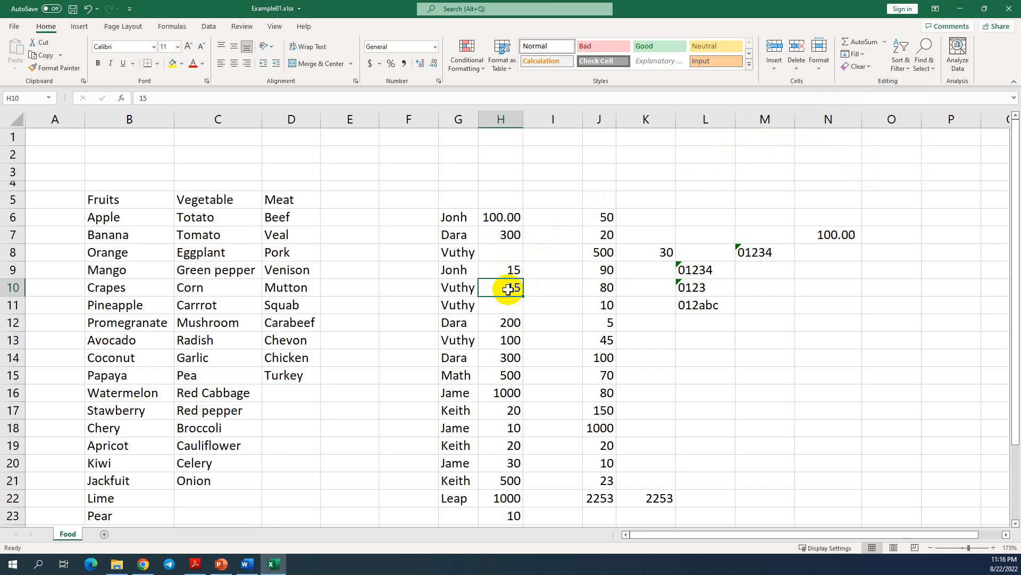
key("ctrl+z")
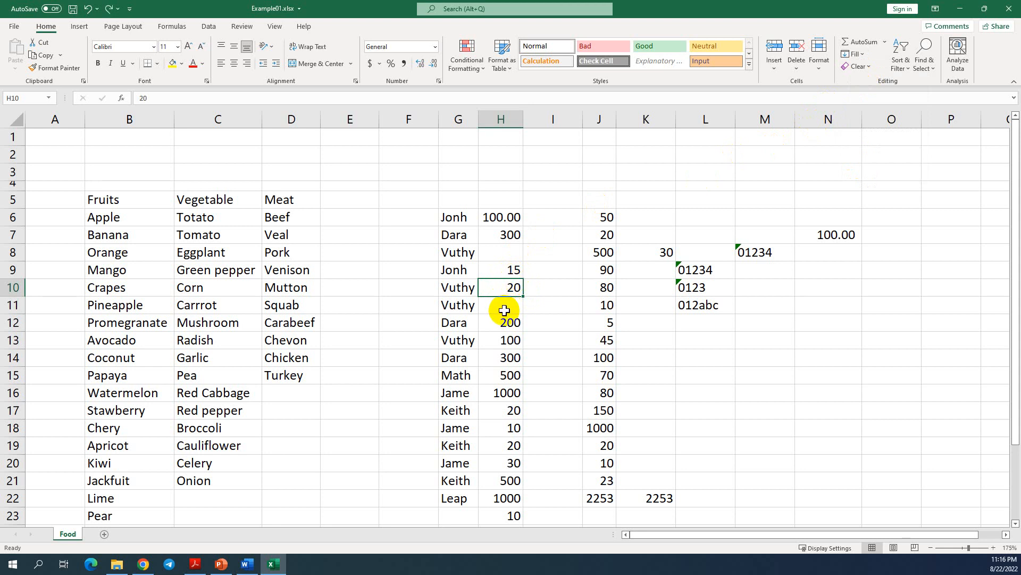
- Fill the empty cell H11 upward with the value from H12
left_click(506, 309)
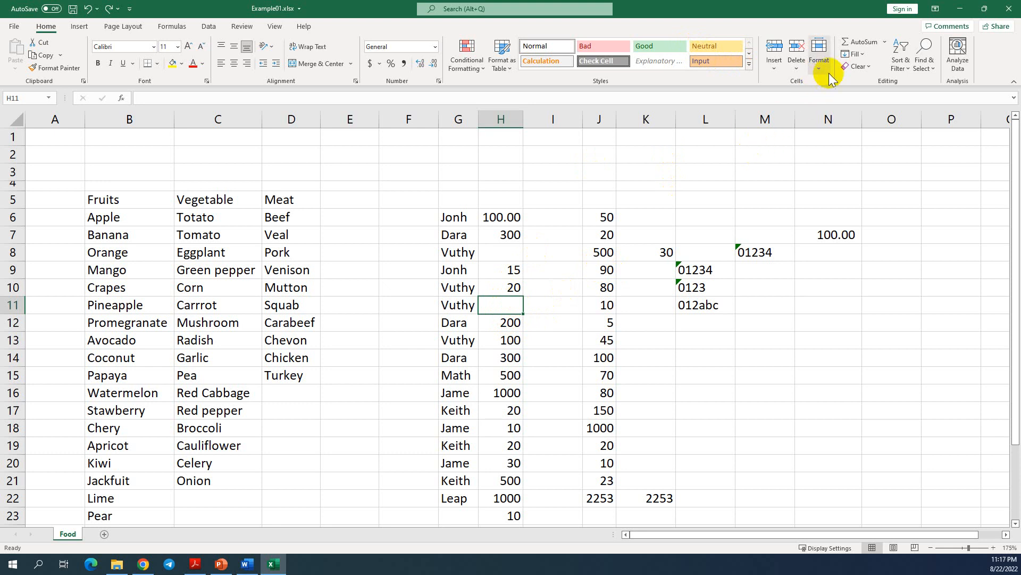
left_click(864, 56)
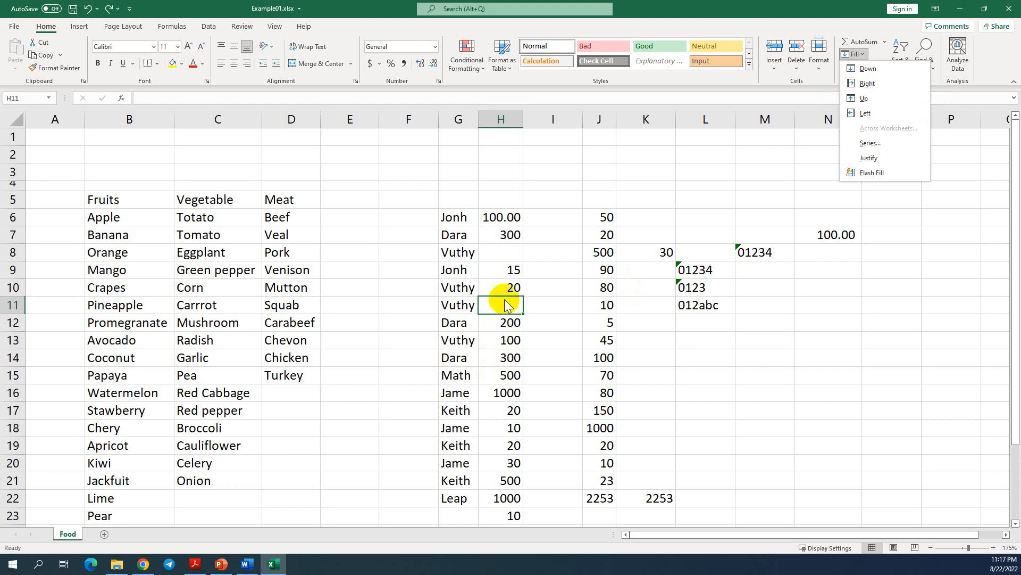
left_click(870, 97)
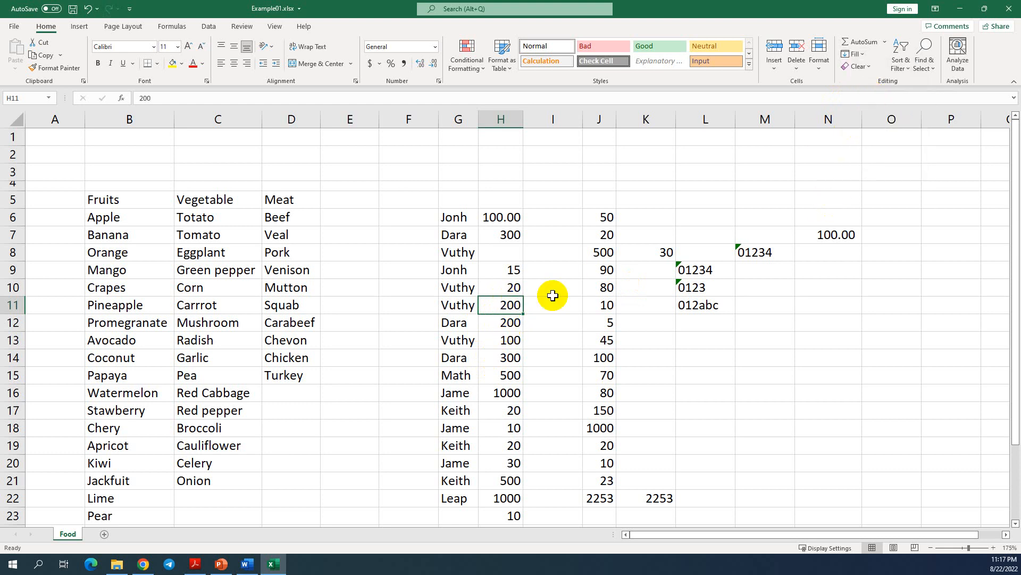
left_click(503, 323)
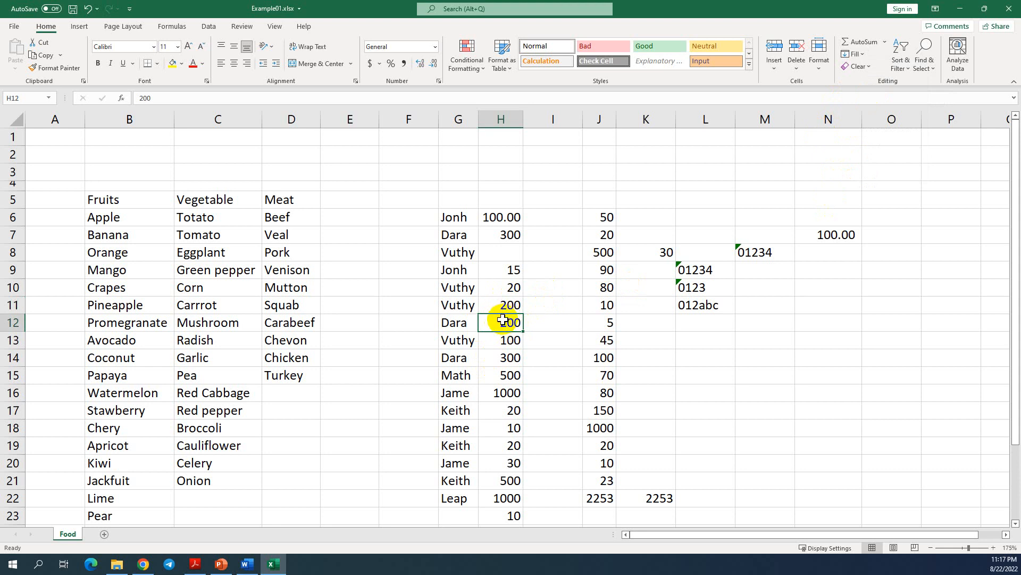
left_click(505, 310)
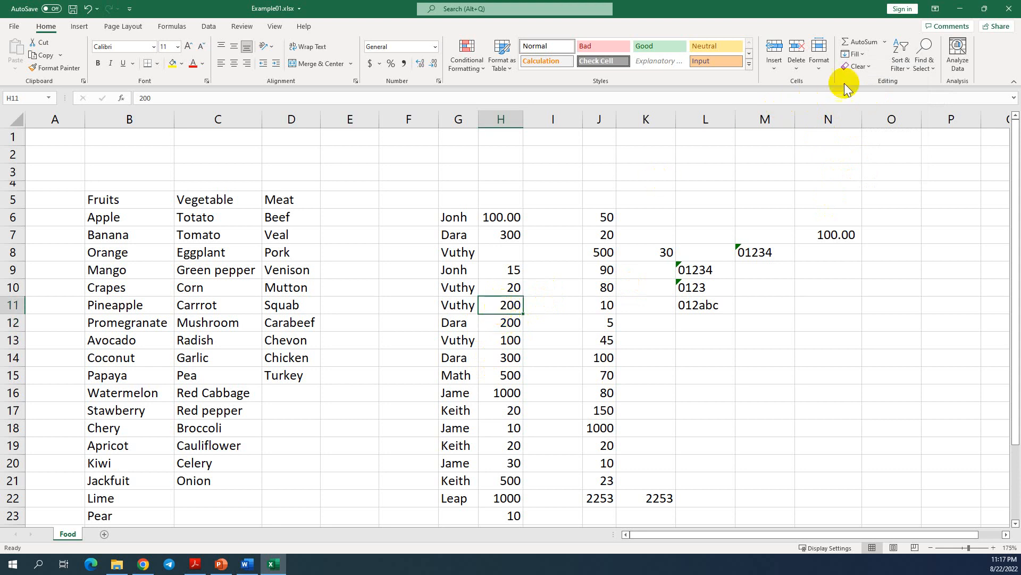
left_click(856, 54)
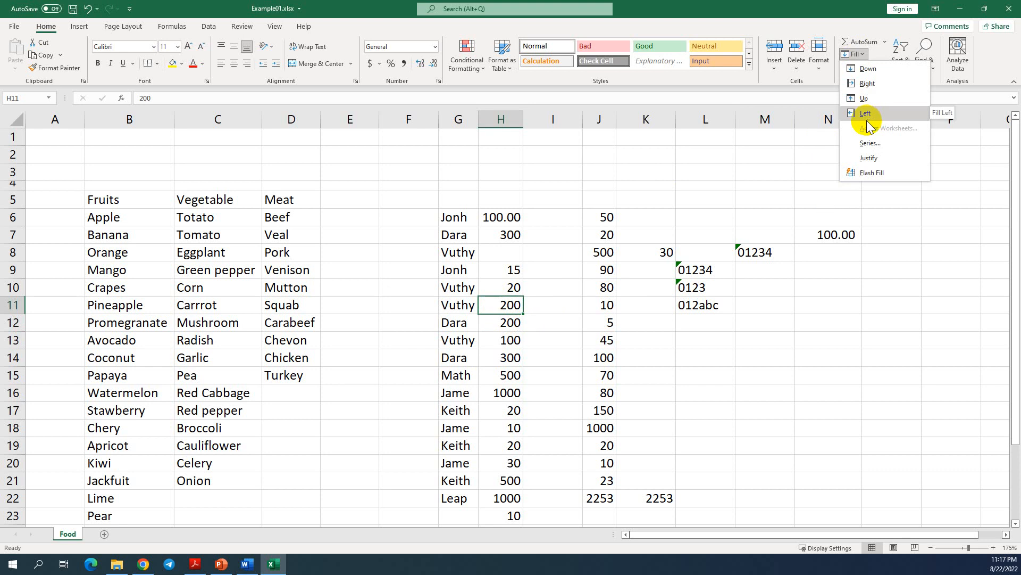
left_click(667, 202)
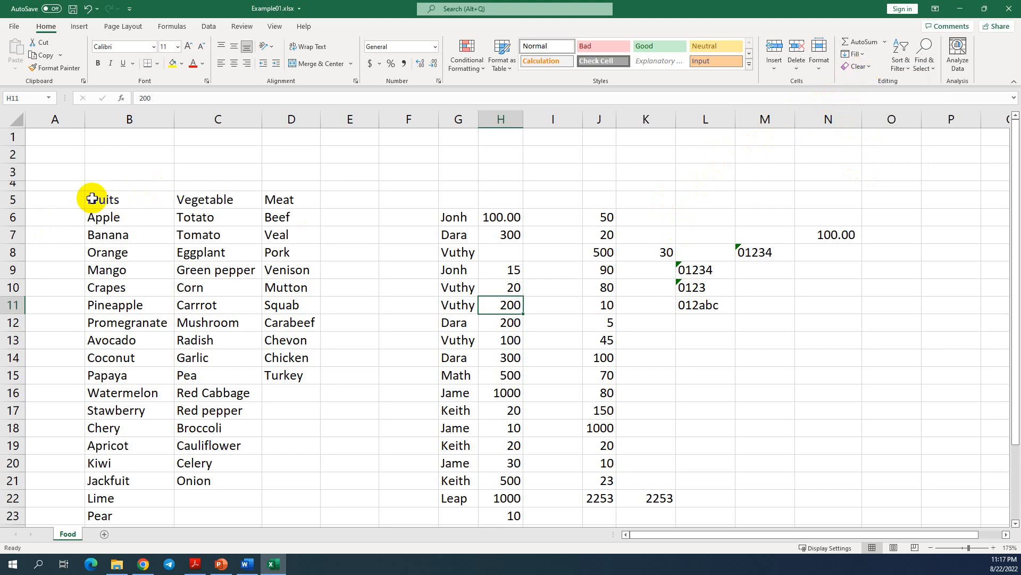
- Format the header cells B5:D5 as bold, italic and underlined, with a yellow fill and red font
left_click_drag(89, 199, 301, 200)
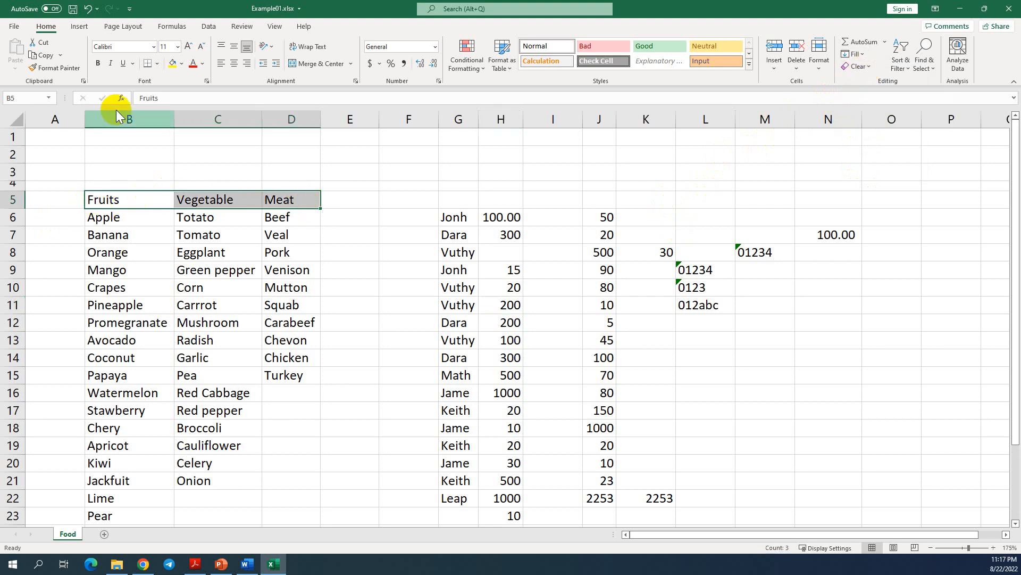
left_click(97, 63)
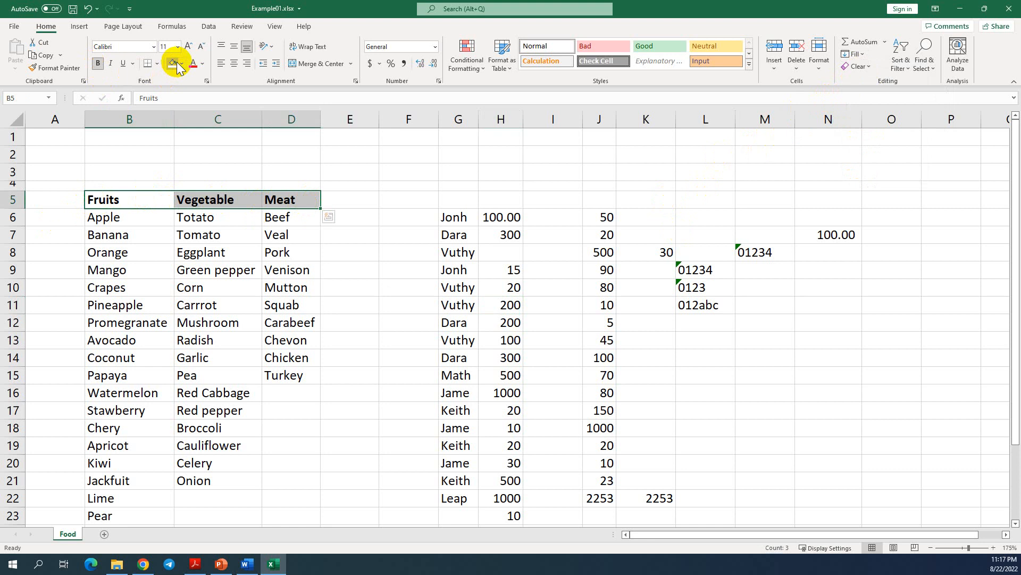
left_click(173, 63)
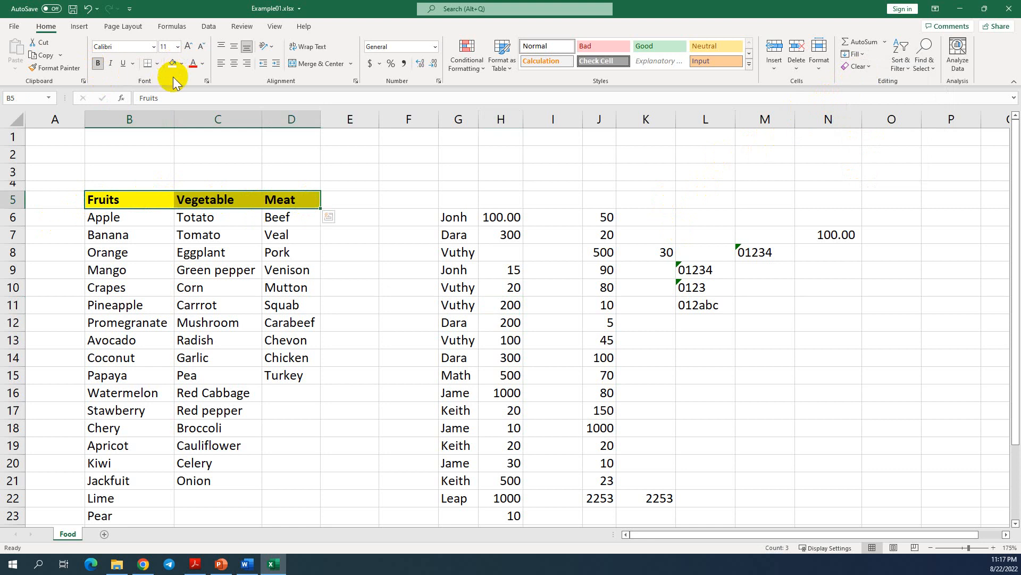
left_click(109, 64)
left_click(123, 63)
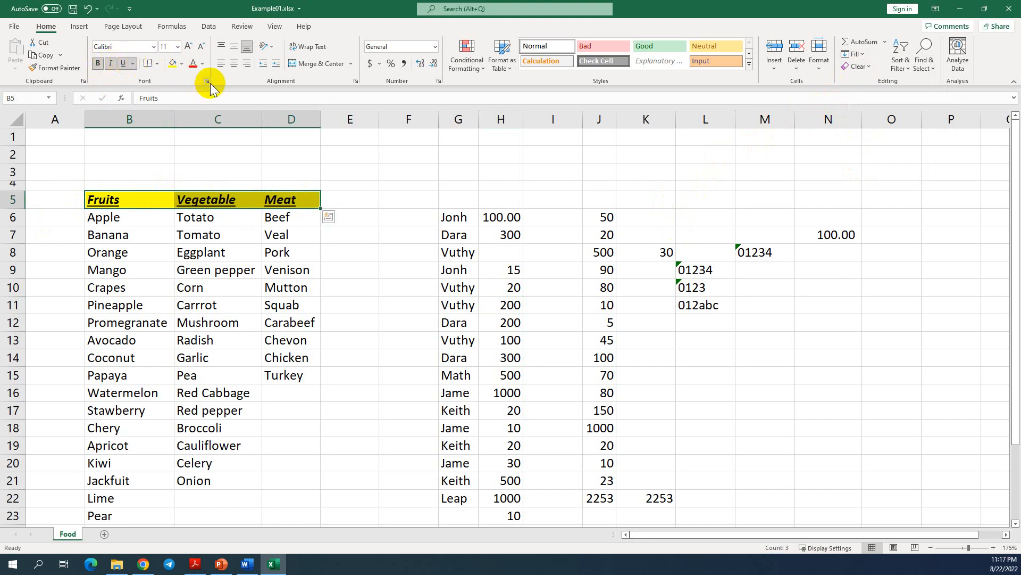
left_click(190, 63)
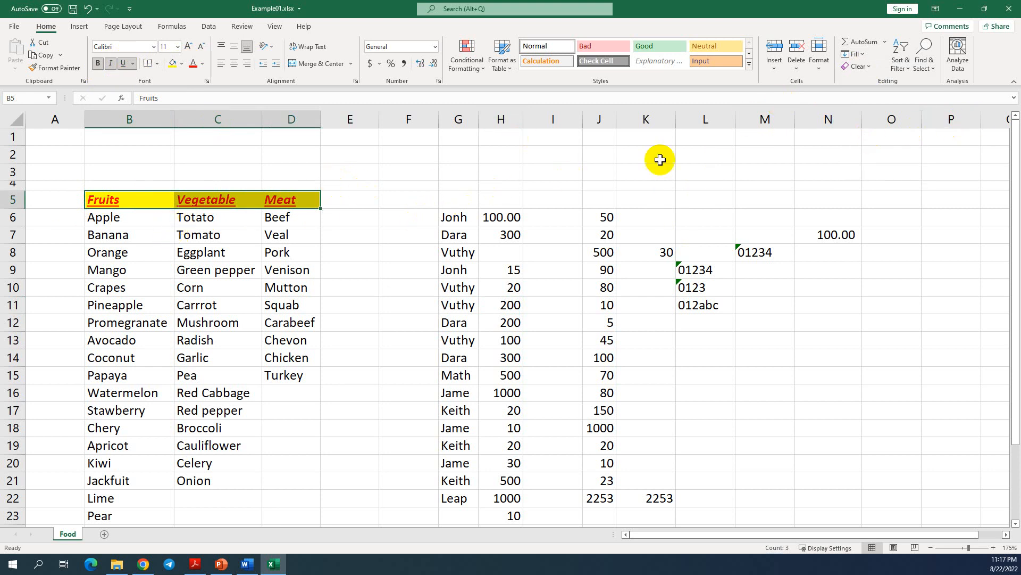
- Try Clear All on the header cells B5:D5, and undo the clearing
left_click(857, 66)
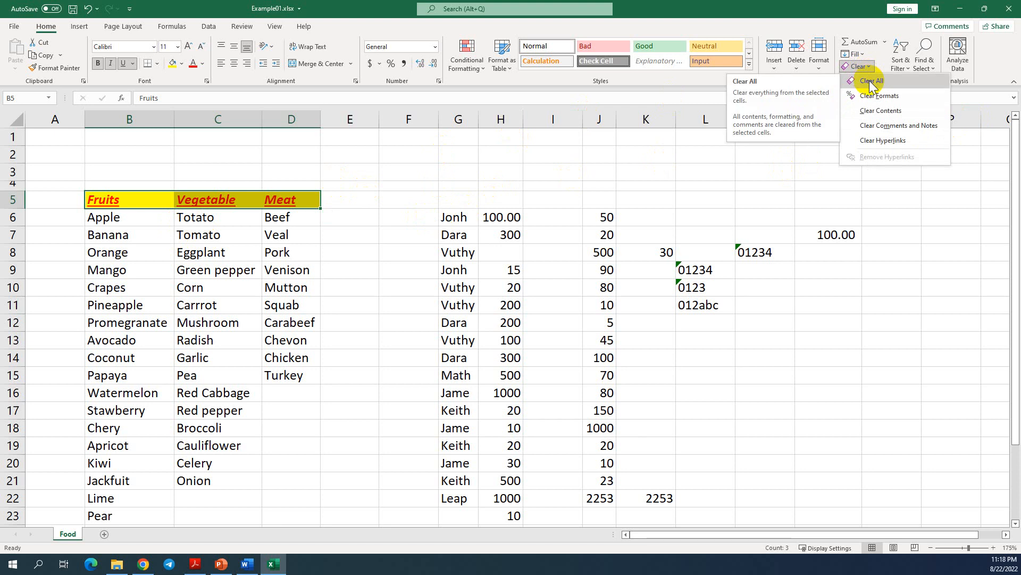
left_click(871, 82)
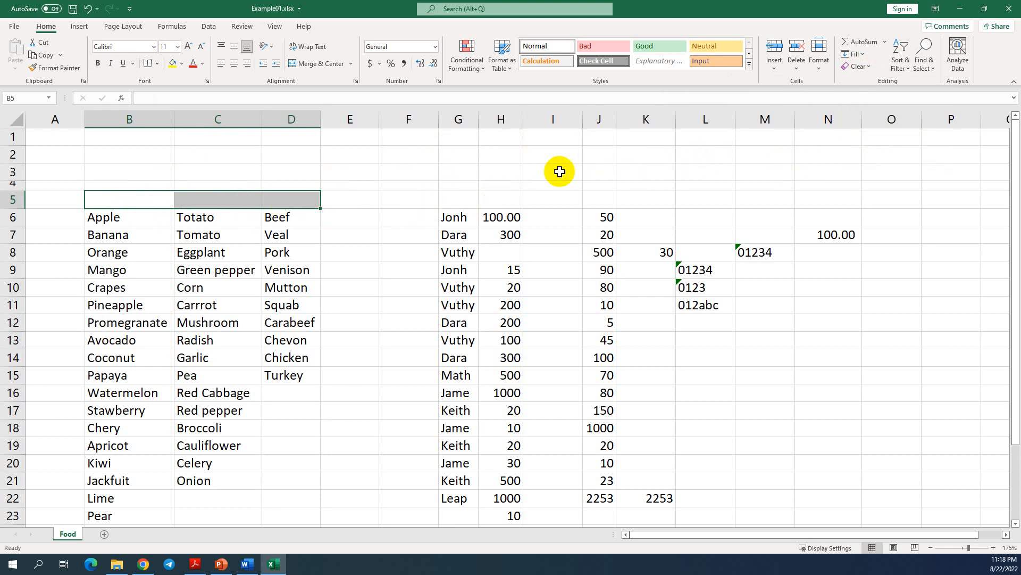
key("ctrl+z")
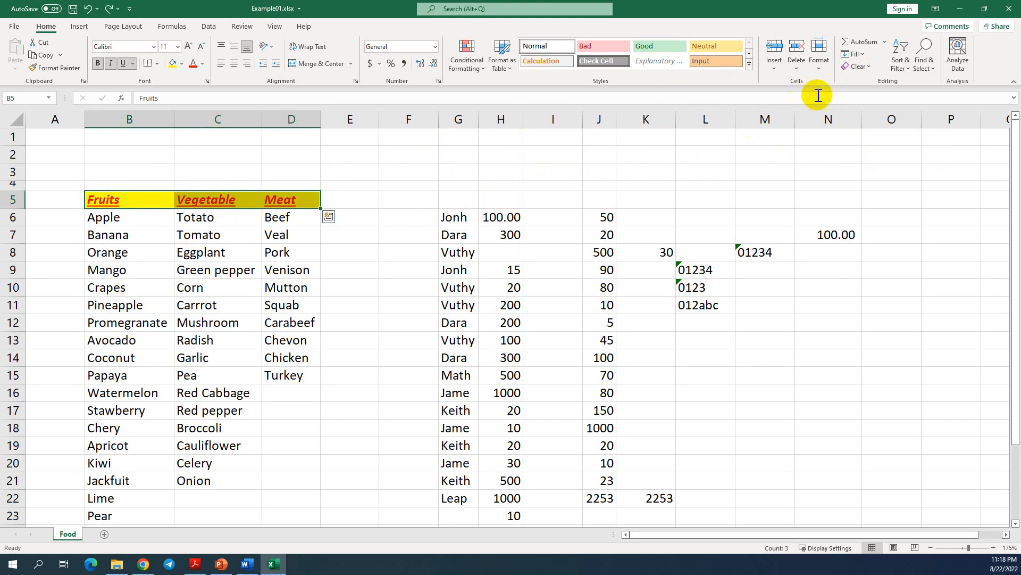
- Try Clear Formats on the header cells B5:D5, and undo it to restore their formatting
left_click(858, 66)
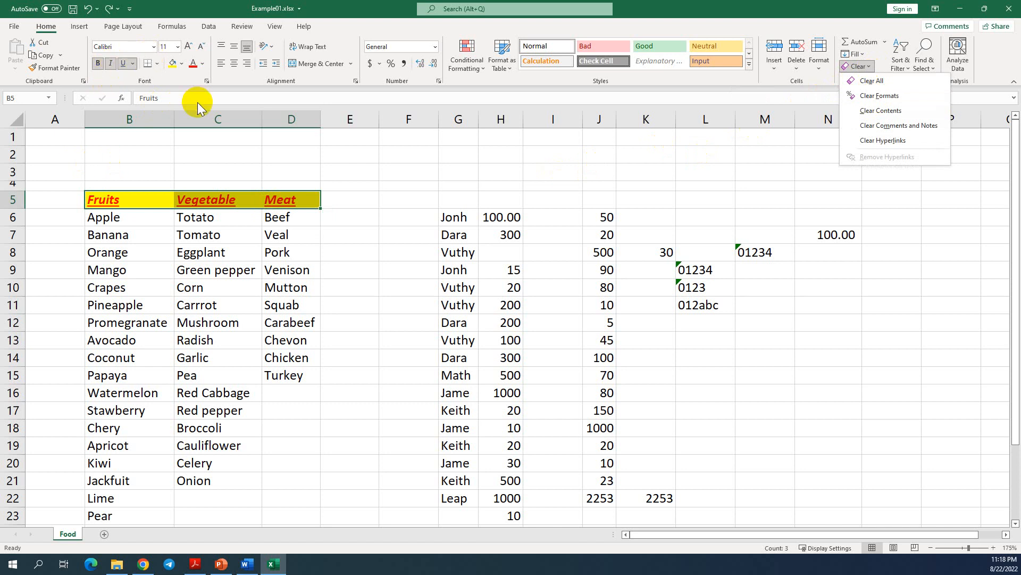
left_click(888, 100)
left_click(103, 216)
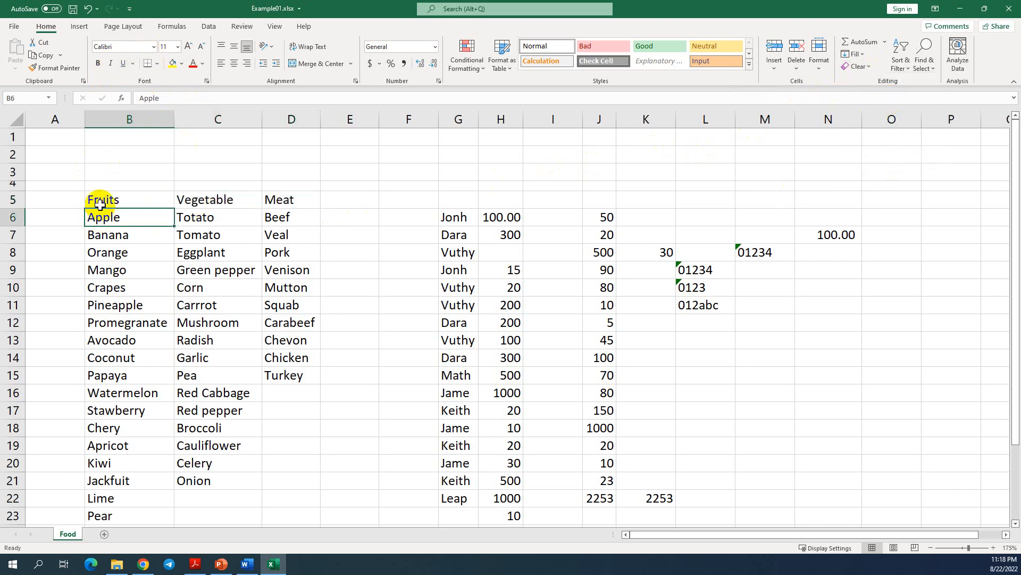
left_click_drag(101, 203, 285, 200)
key("ctrl+c")
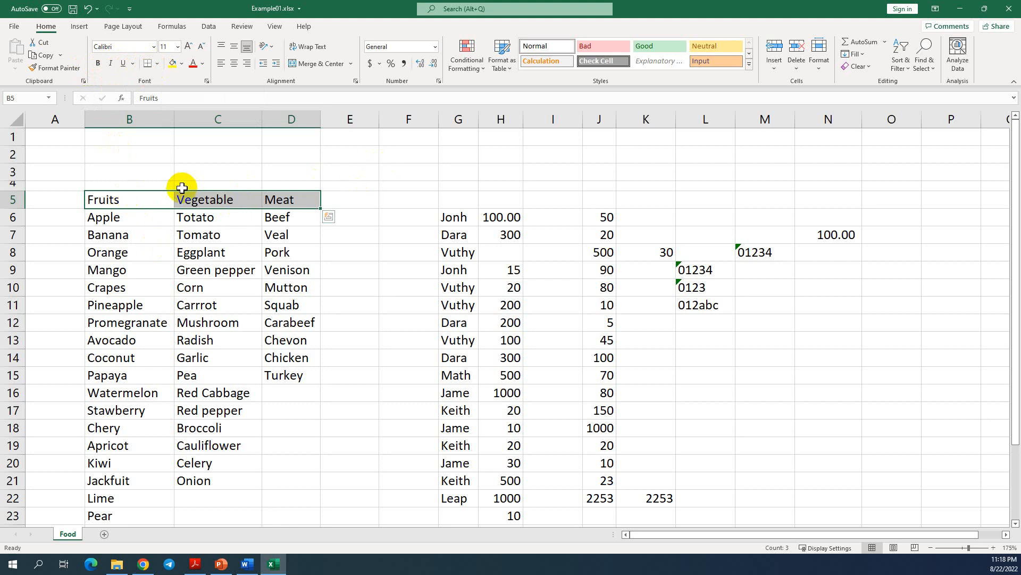
key("ctrl+z")
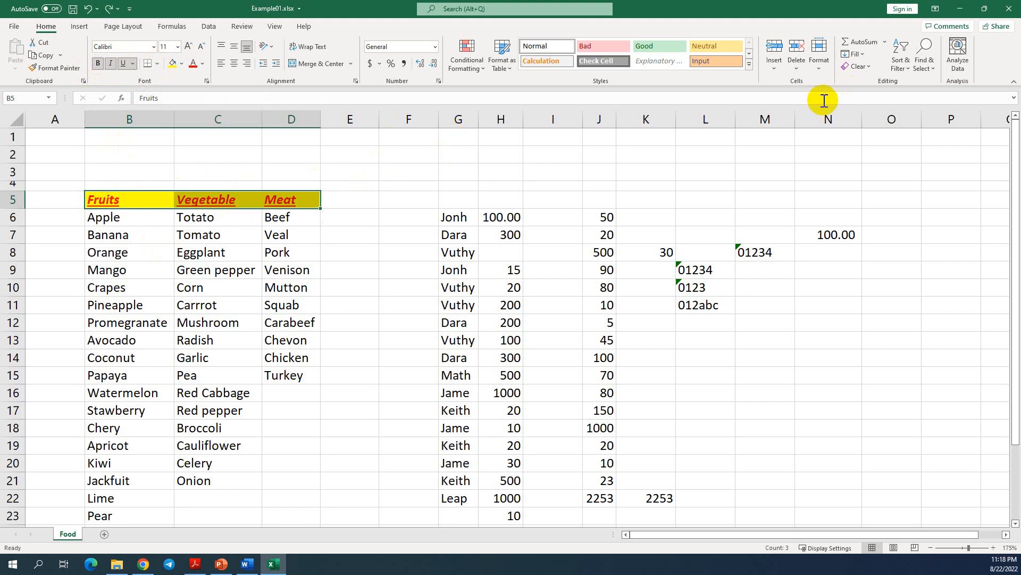
- Try Clear Contents on the header cells B5:D5, and undo it to restore their text
left_click(857, 66)
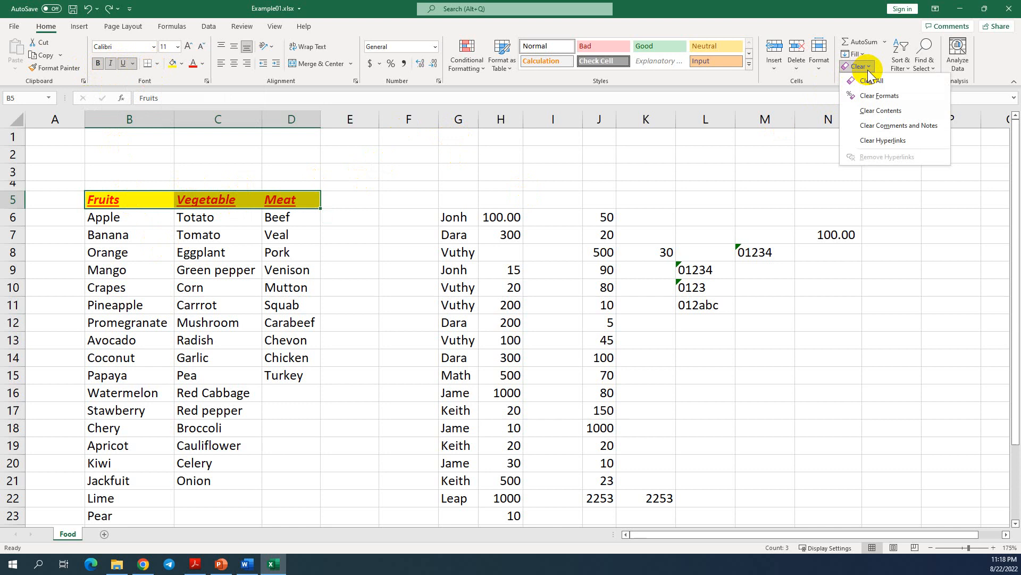
left_click(881, 117)
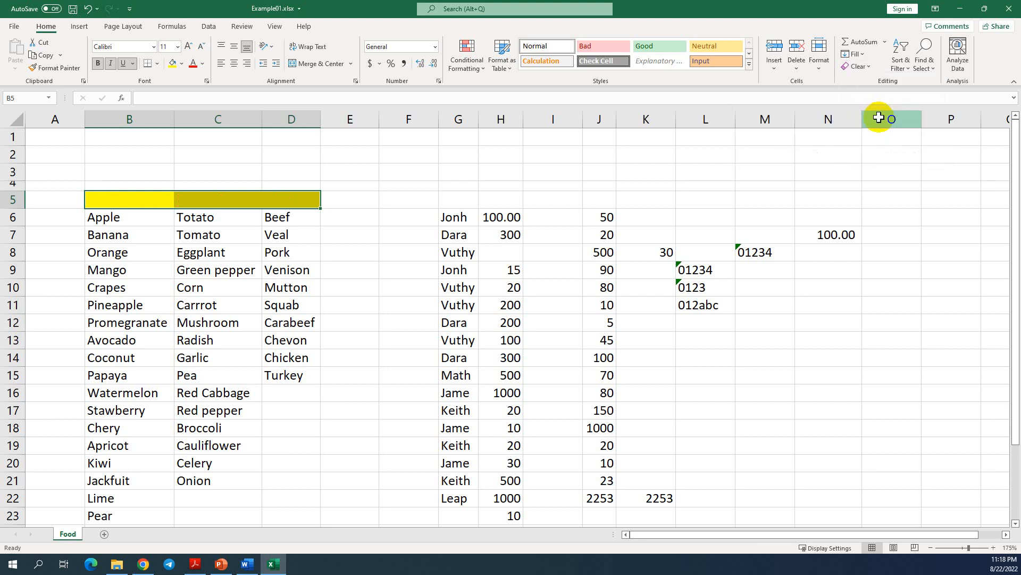
left_click(136, 198)
left_click_drag(178, 191, 308, 203)
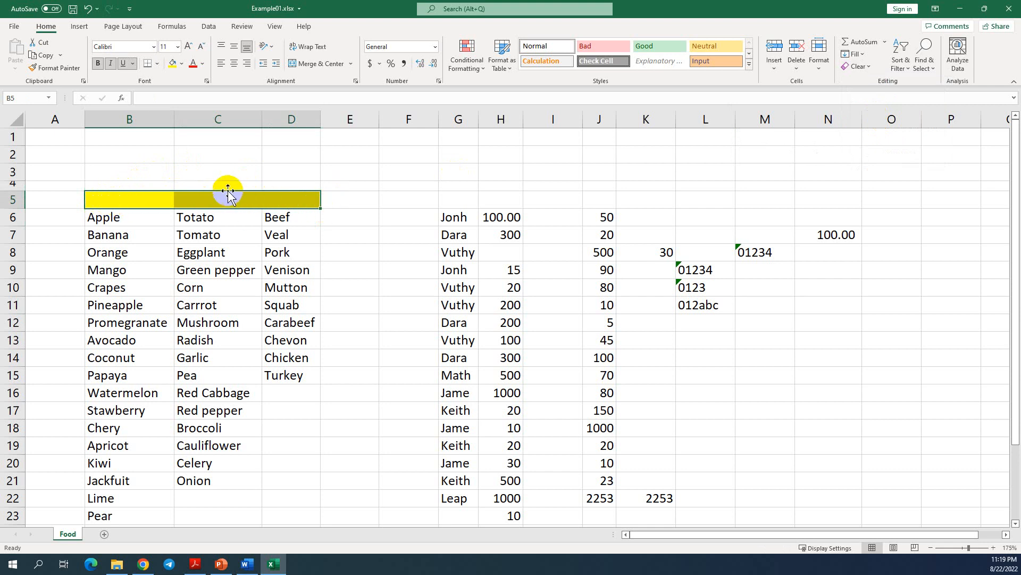
key("ctrl+v")
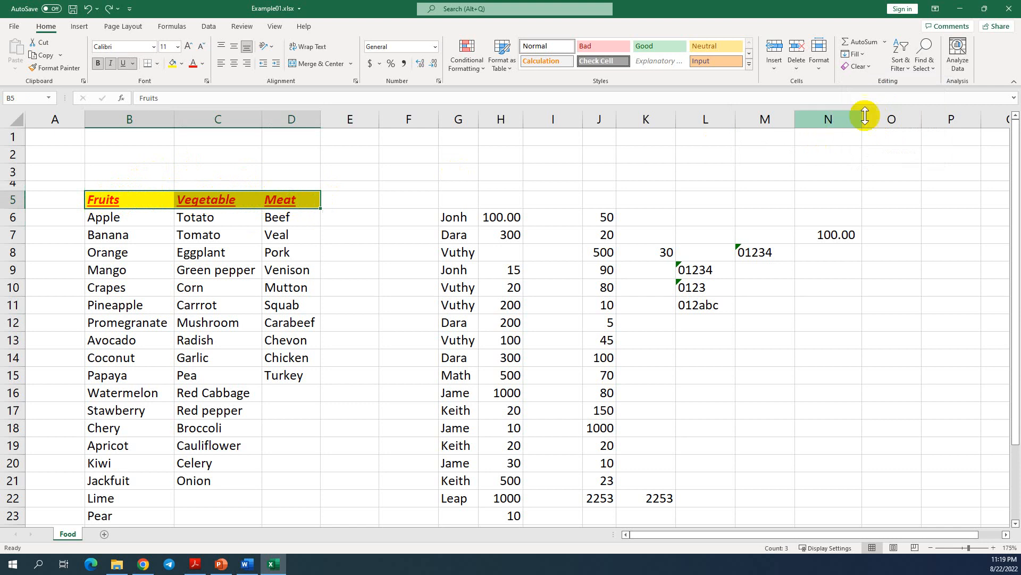
- Start a new comment on the Fruits header in B5 with the text "test"
left_click(856, 66)
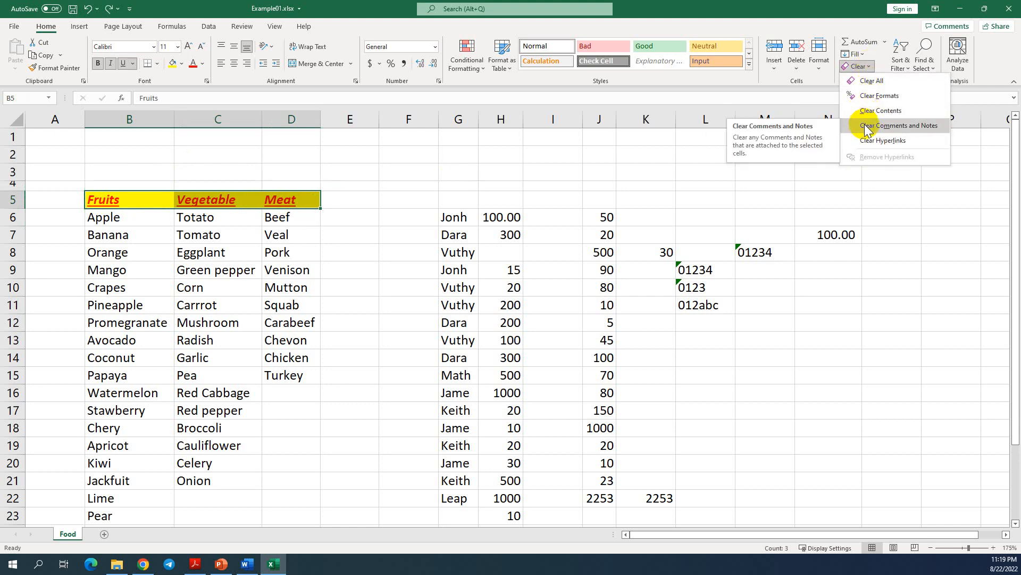
left_click(137, 200)
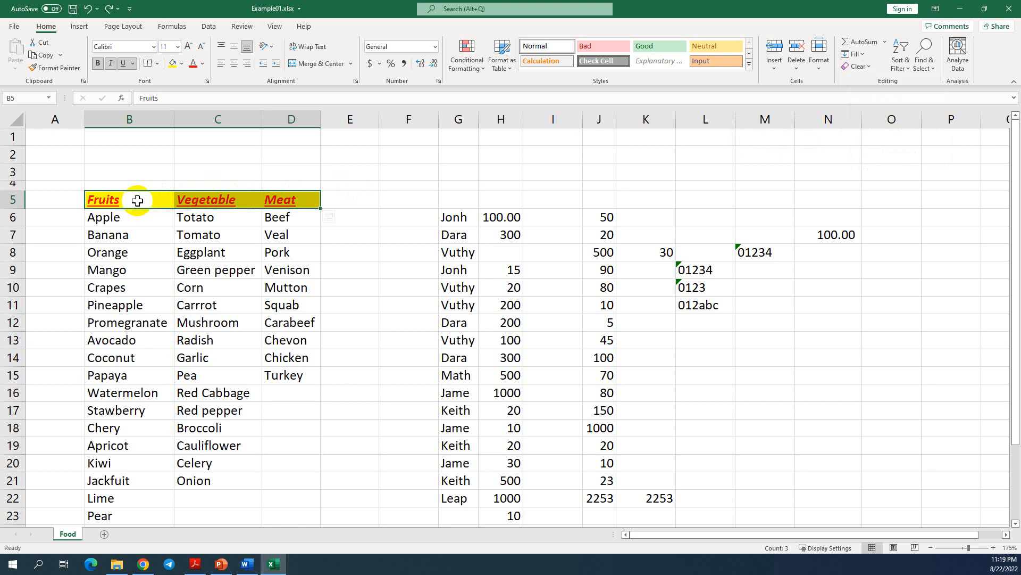
left_click(137, 200)
right_click(137, 200)
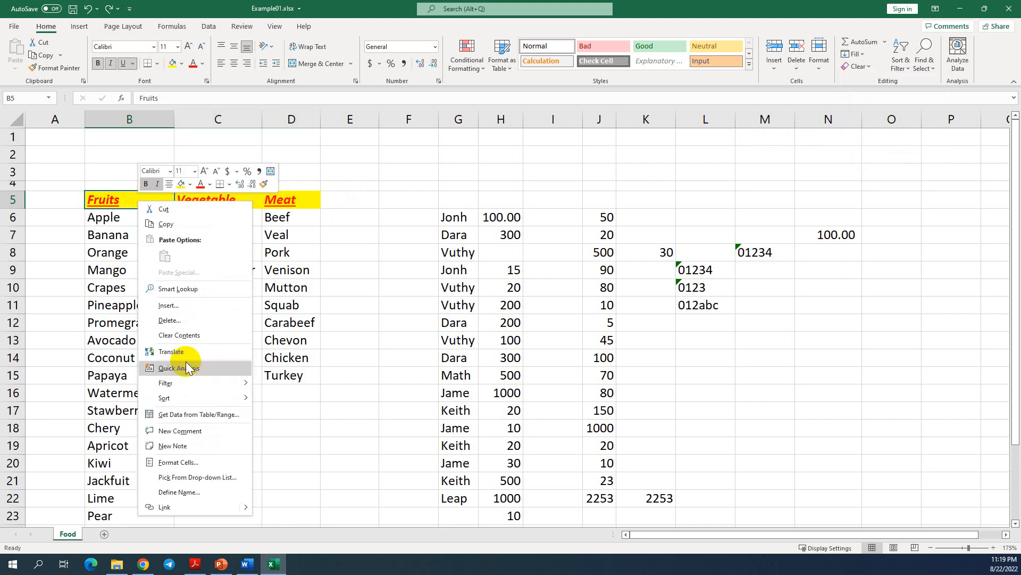
left_click(174, 435)
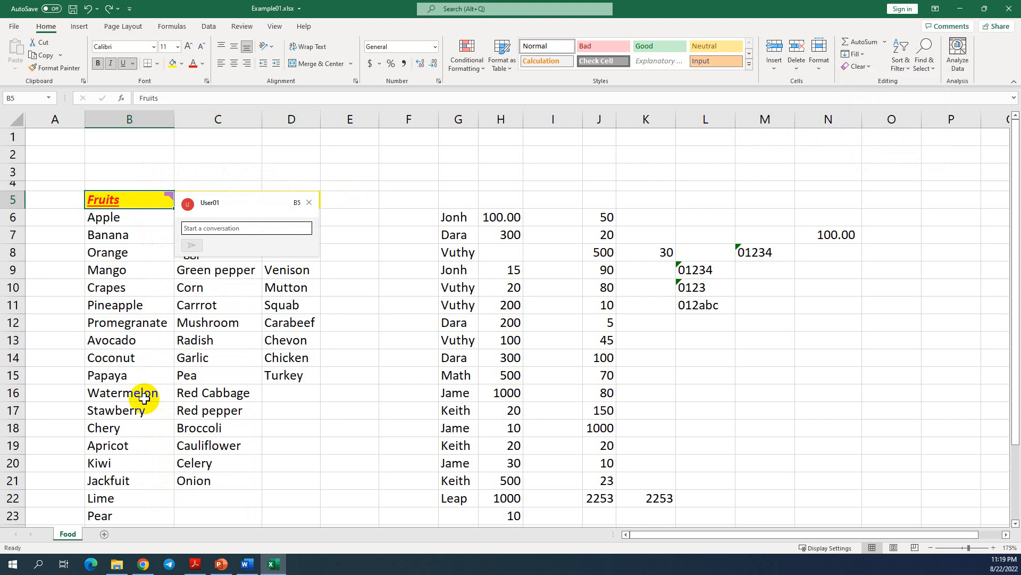
type("test")
left_click(435, 252)
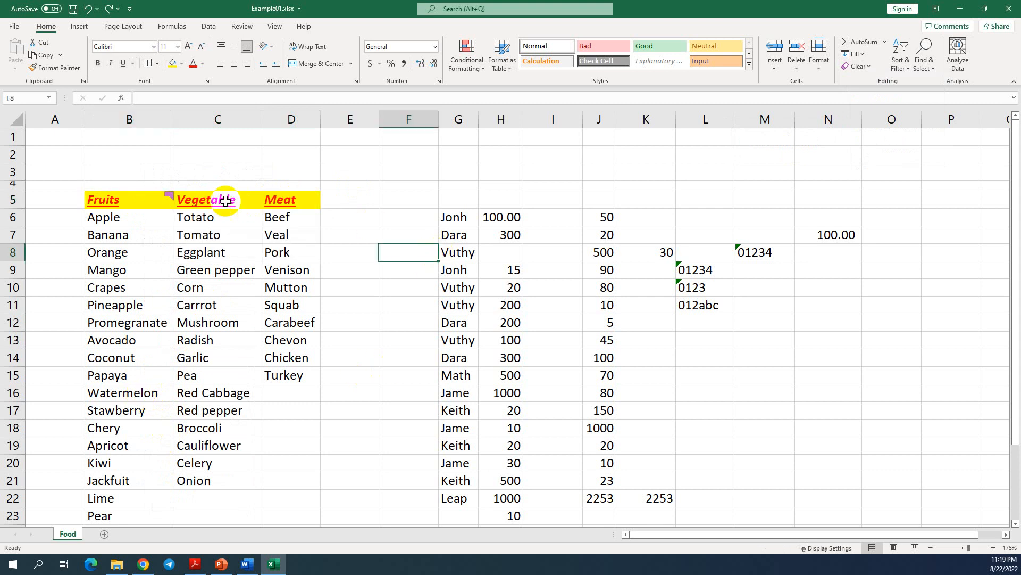
- Add a note reading "my notes" to the Vegetable header in C5
left_click(229, 200)
right_click(229, 200)
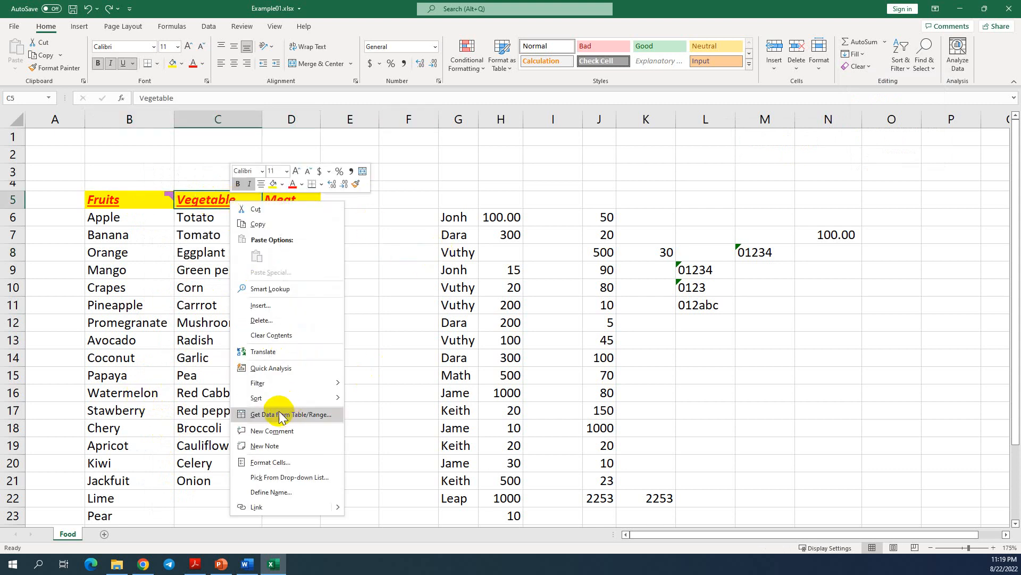
left_click(266, 447)
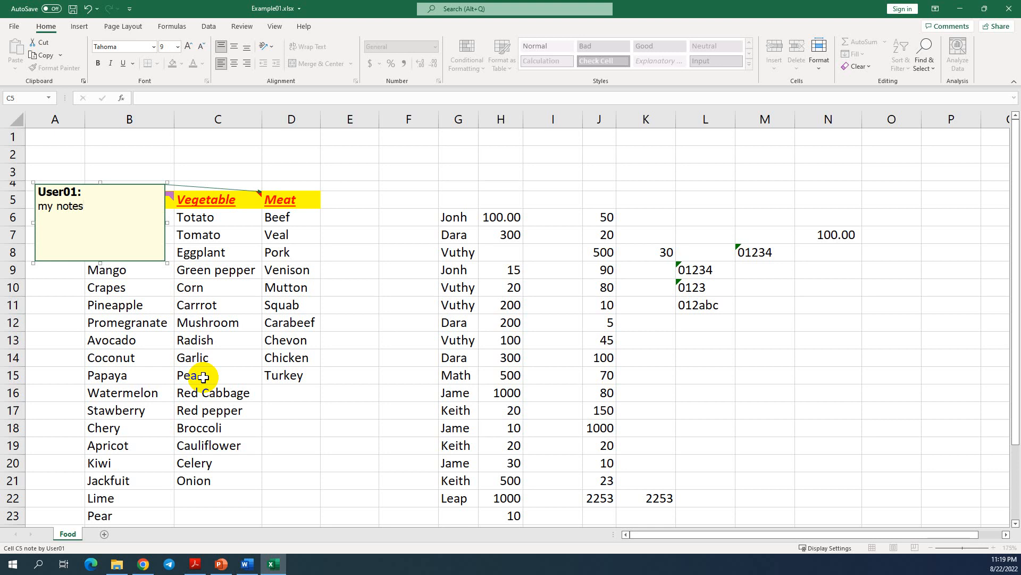
left_click(344, 253)
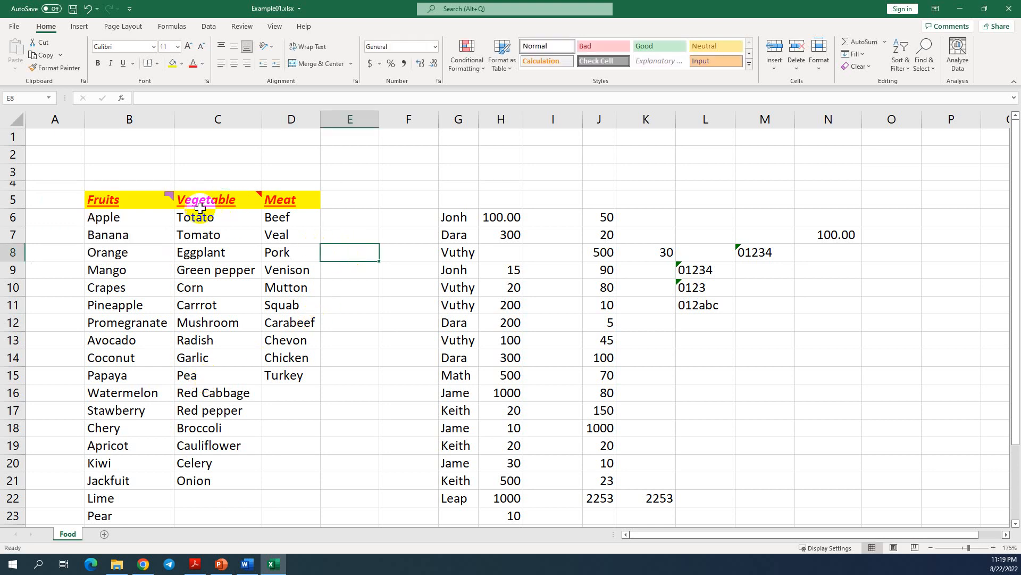
- Check the comment on B5 and apply Clear Comments and Notes to the header cells B5:D5
mouse_move(171, 193)
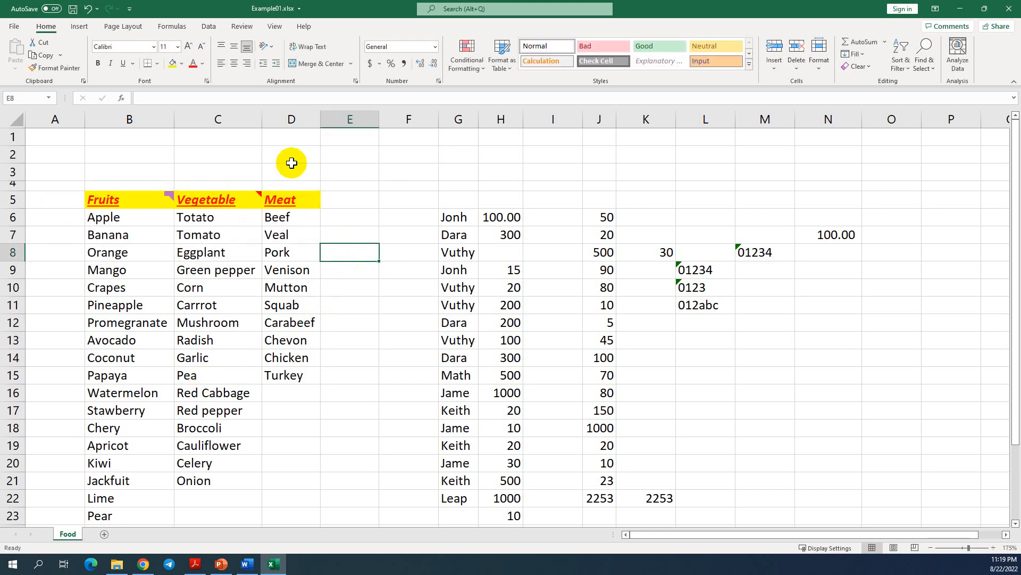
left_click(276, 194)
left_click_drag(113, 194, 288, 197)
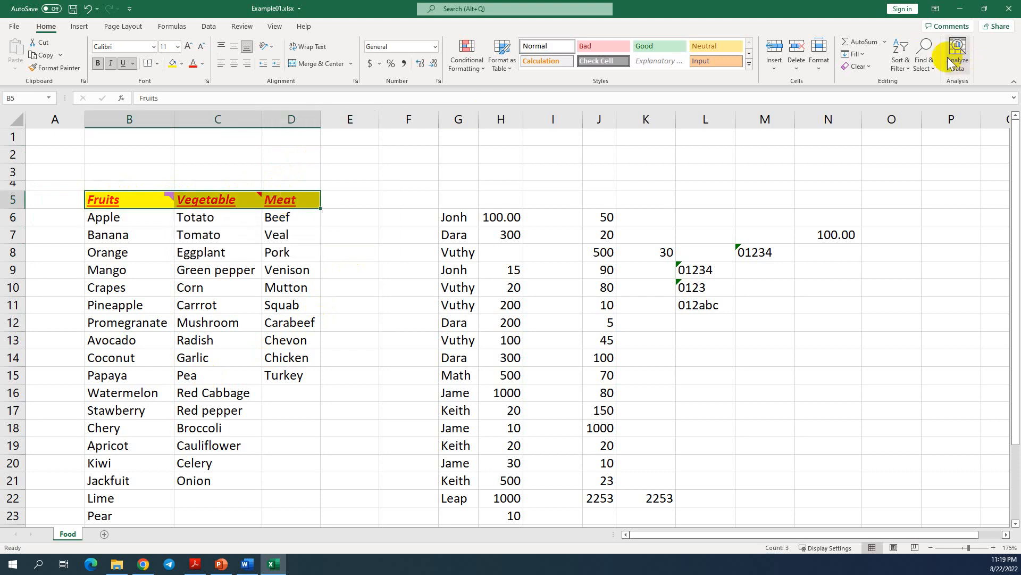
left_click(857, 66)
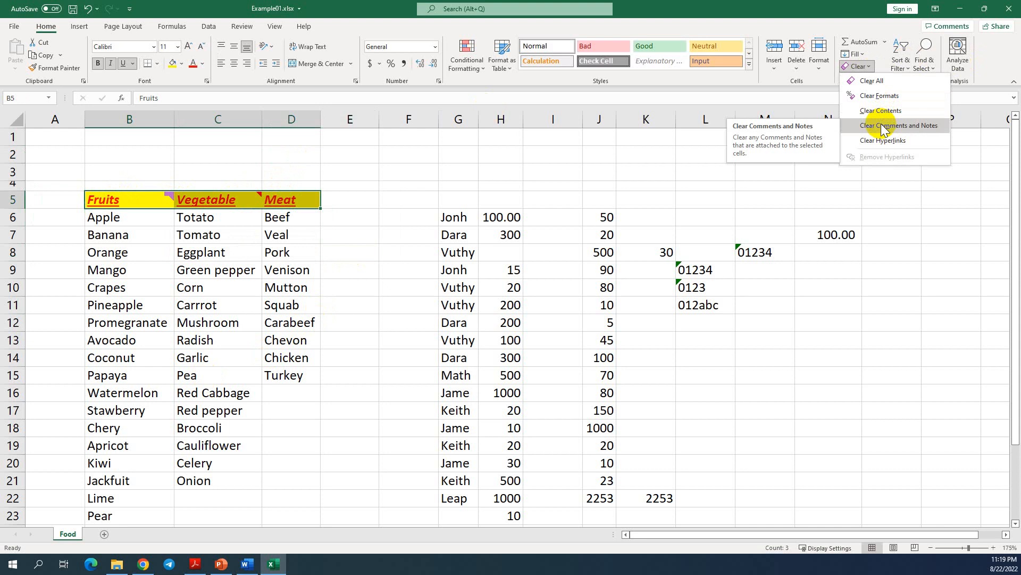
left_click(149, 200)
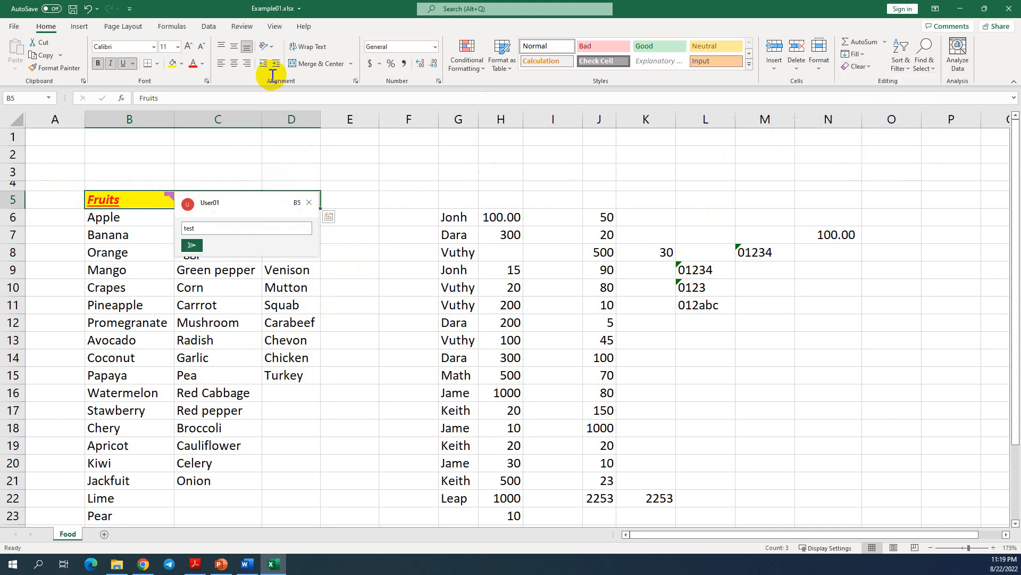
left_click(872, 66)
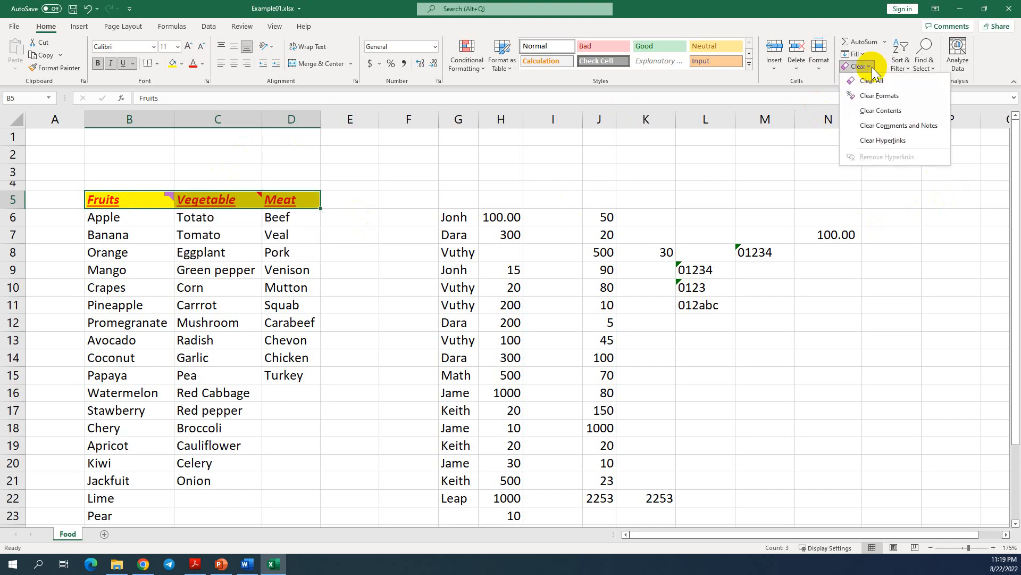
left_click(884, 126)
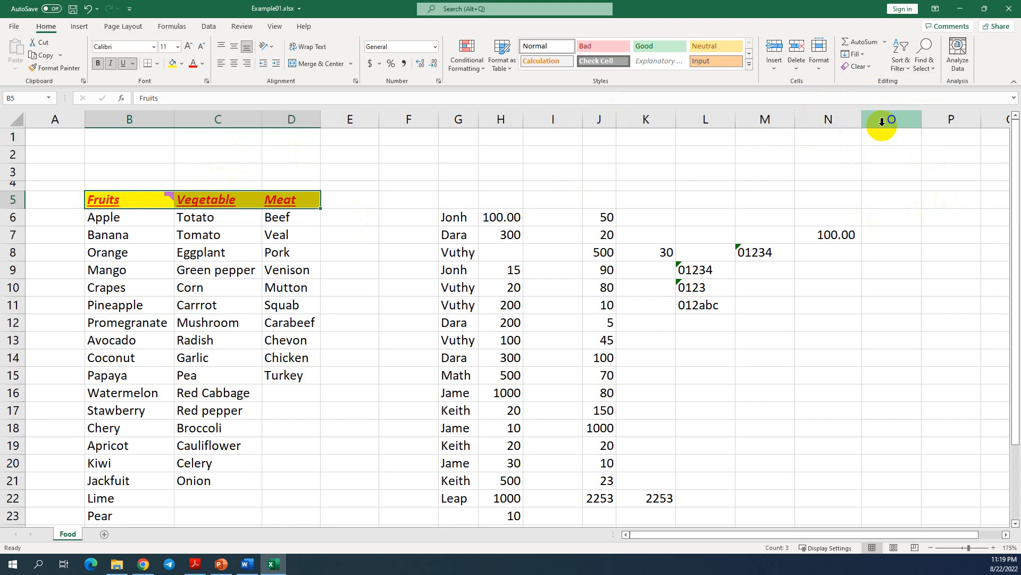
left_click(865, 66)
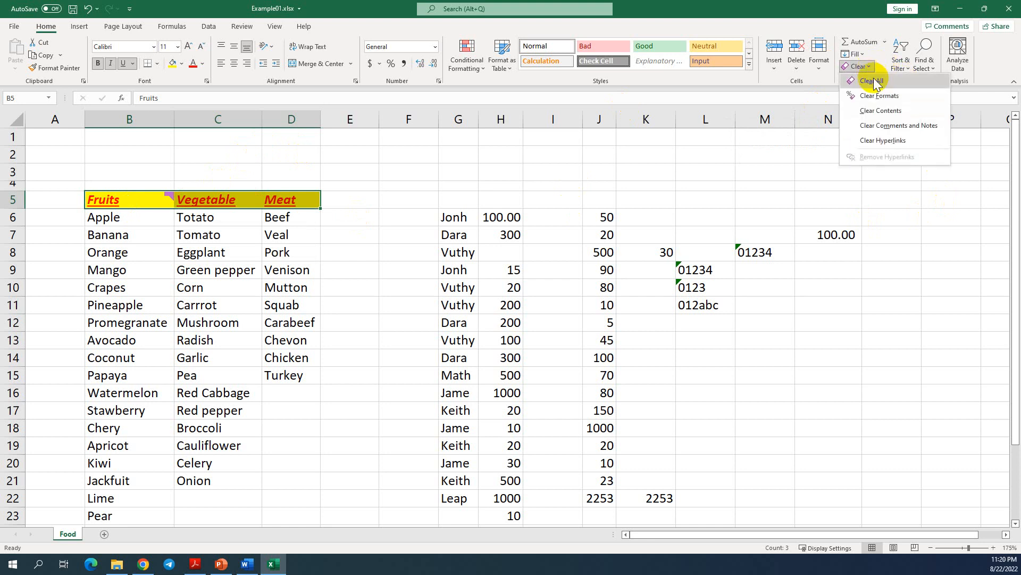
left_click(883, 122)
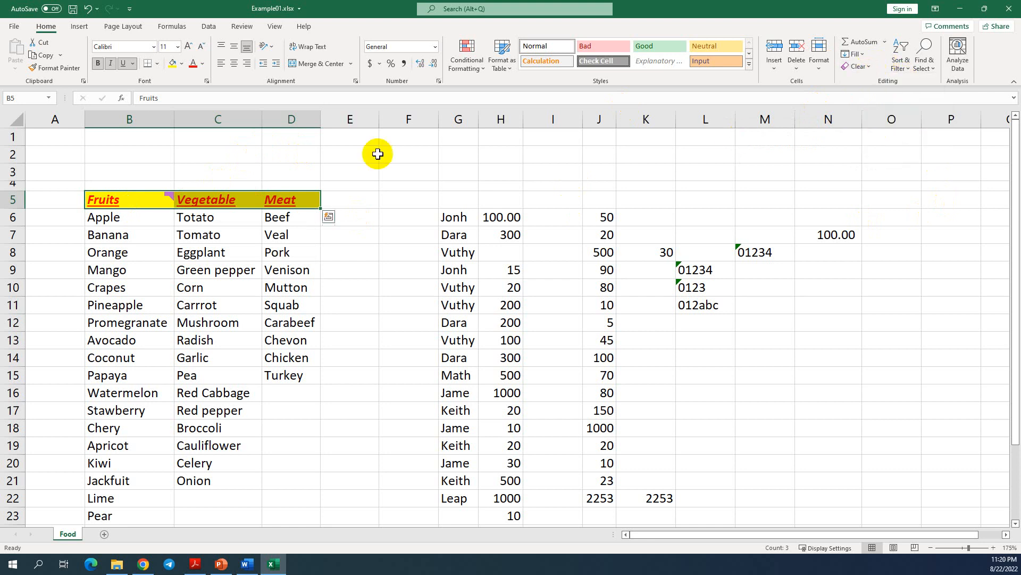
- Check the draft comment on the Fruits header in B5 and try Clear Comments and Notes on that cell
left_click(161, 199)
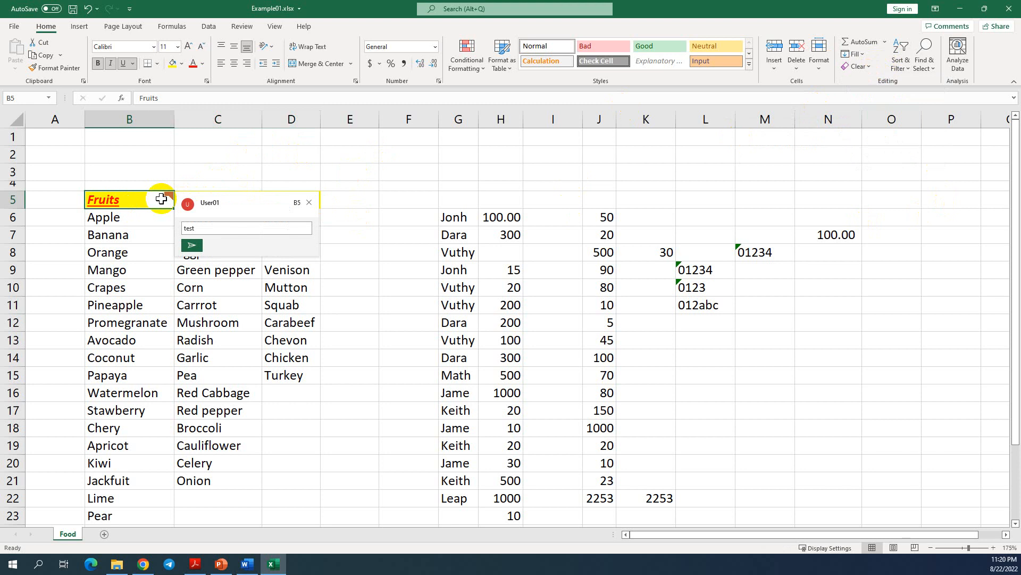
left_click(143, 171)
mouse_move(96, 200)
left_click_drag(96, 200, 166, 197)
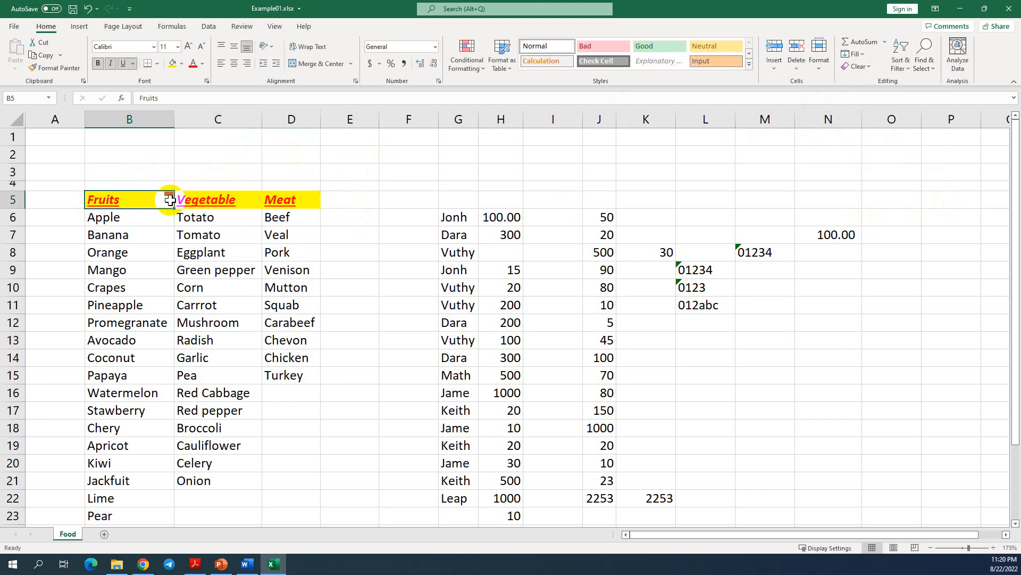
left_click(867, 67)
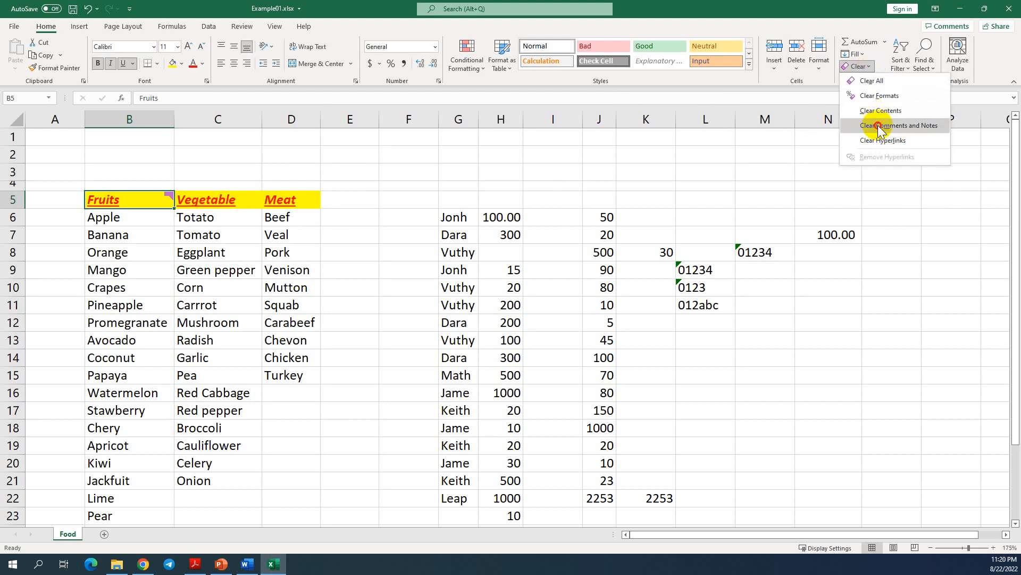
left_click(878, 126)
left_click(860, 66)
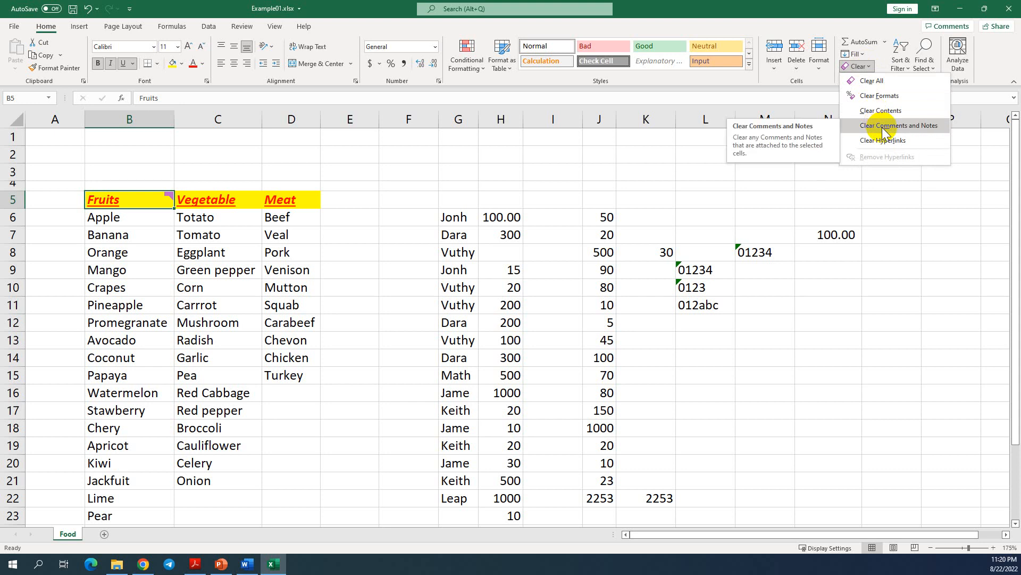
- Open the draft comment on the Fruits header in B5 and discard it
left_click(144, 190)
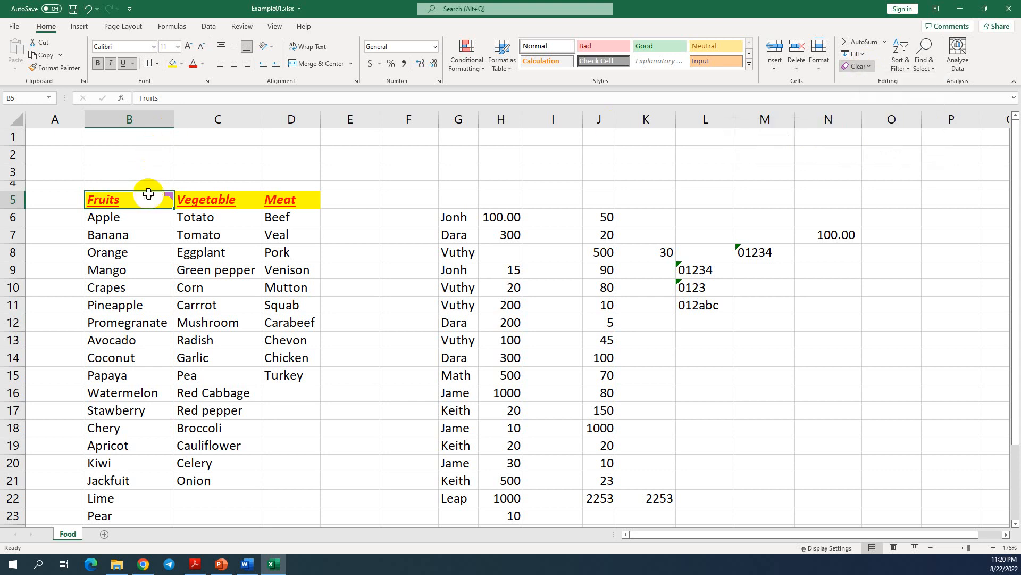
mouse_move(167, 187)
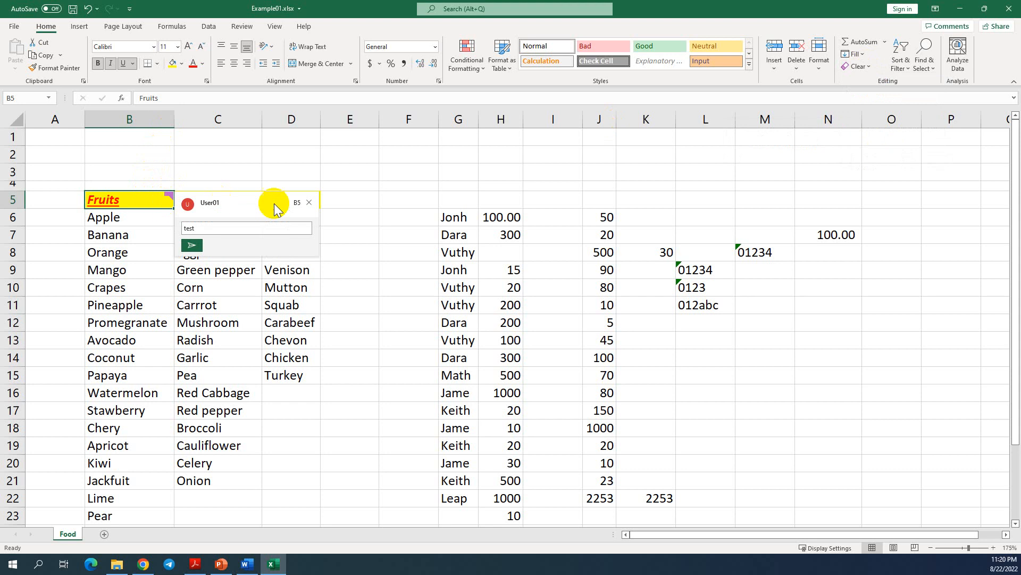
left_click(309, 202)
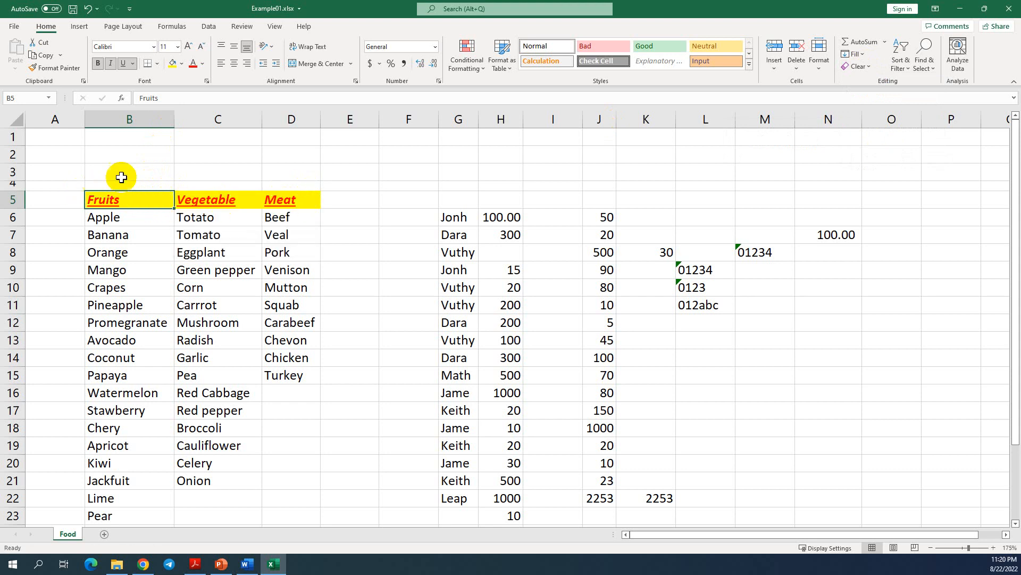
- Undo and redo the recent edits on the header cells B5:D5, ending with B5 selected
key("ctrl+z")
key("ctrl+z")
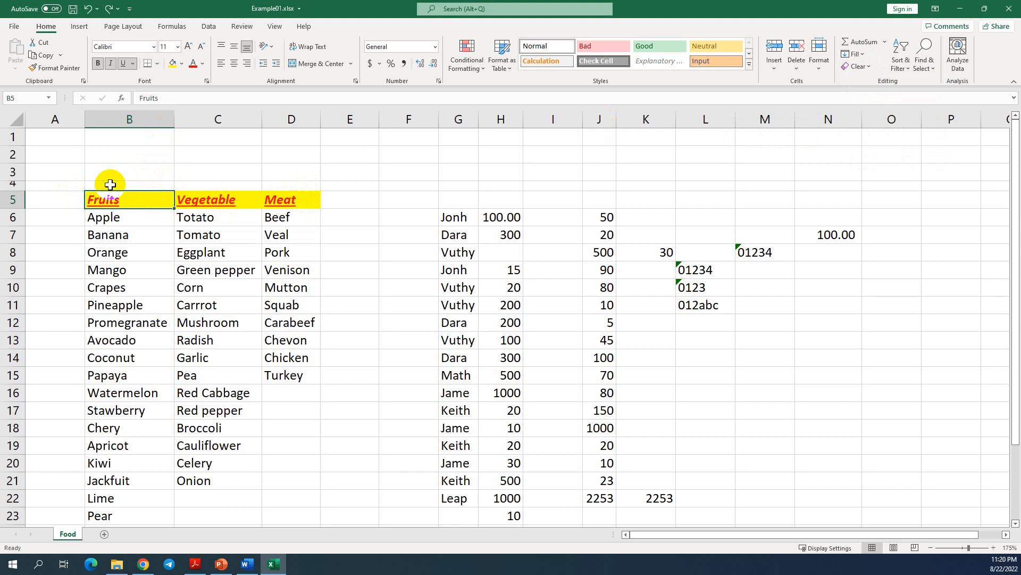
key("ctrl+y")
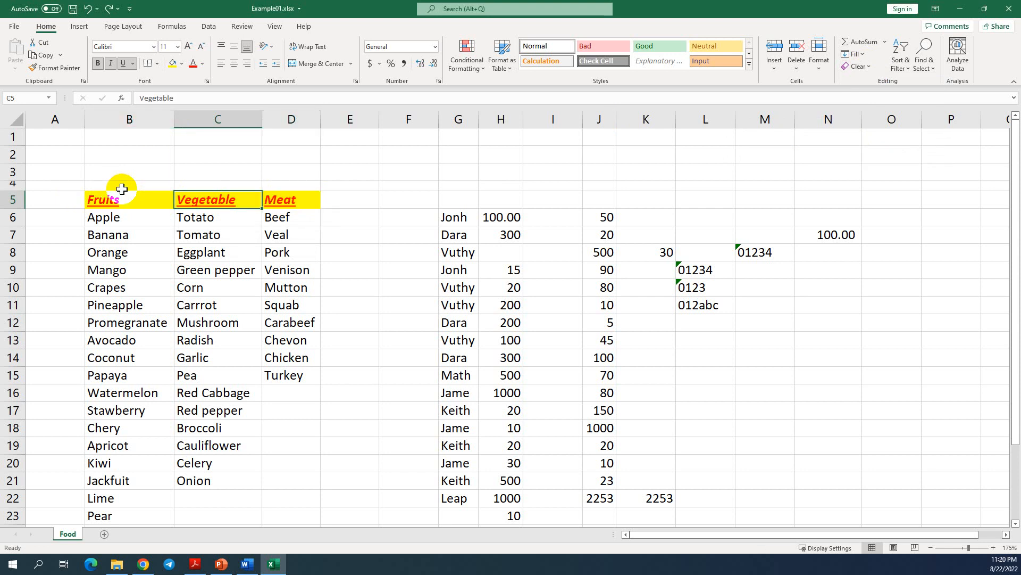
key("ctrl+y")
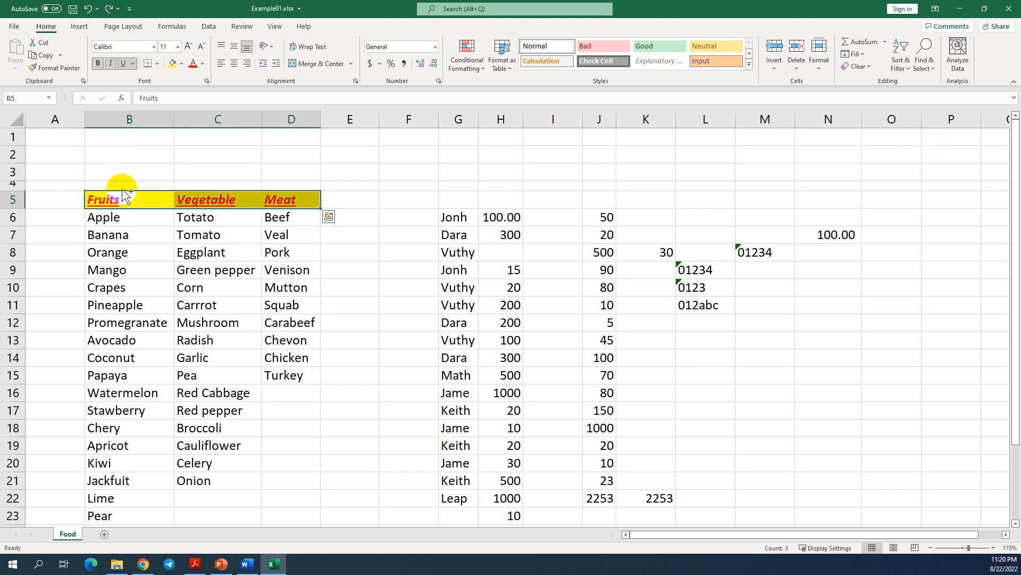
left_click(122, 191)
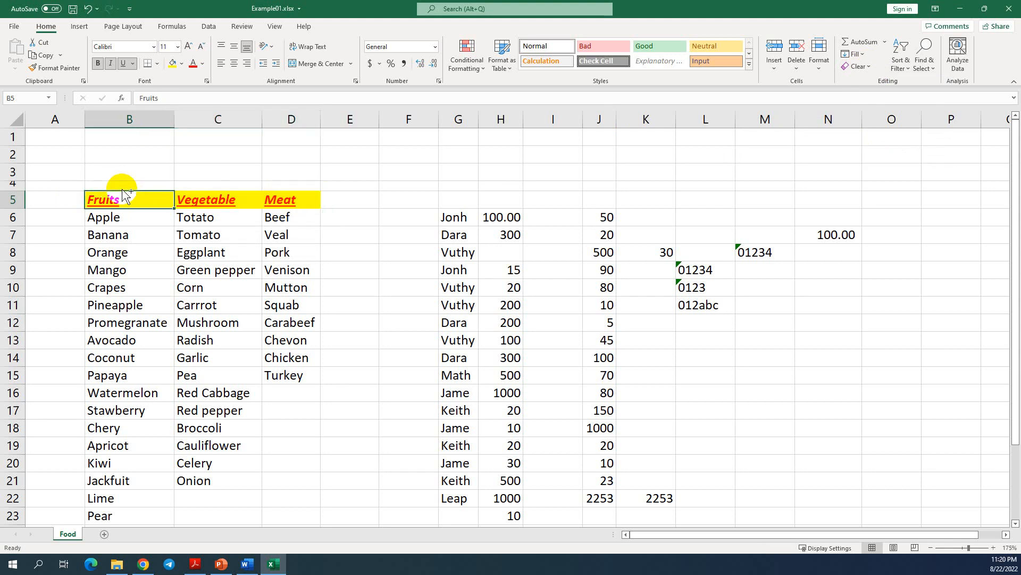
key("ctrl+z")
key("ctrl+z")
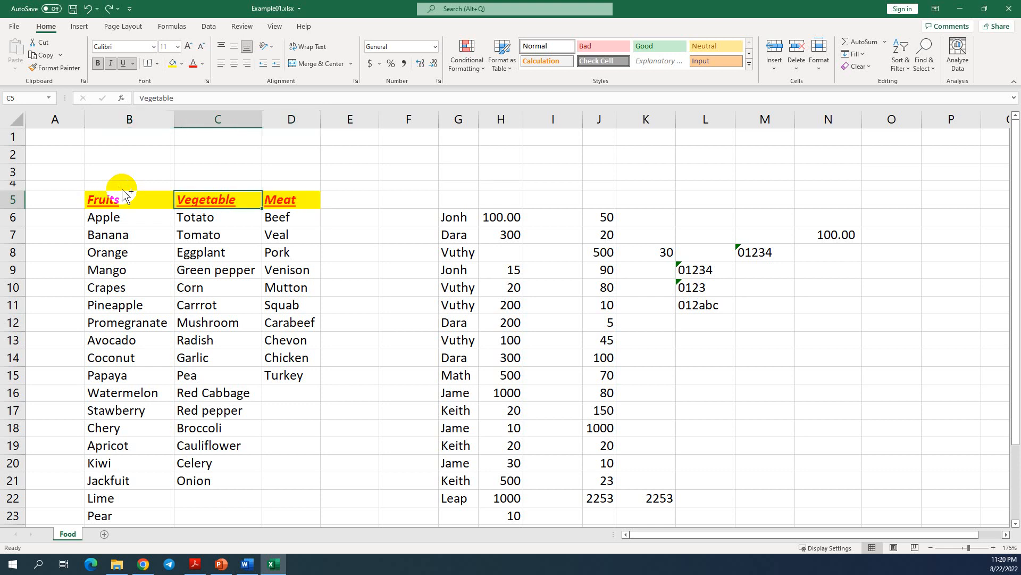
key("ctrl+y")
key("ctrl+u")
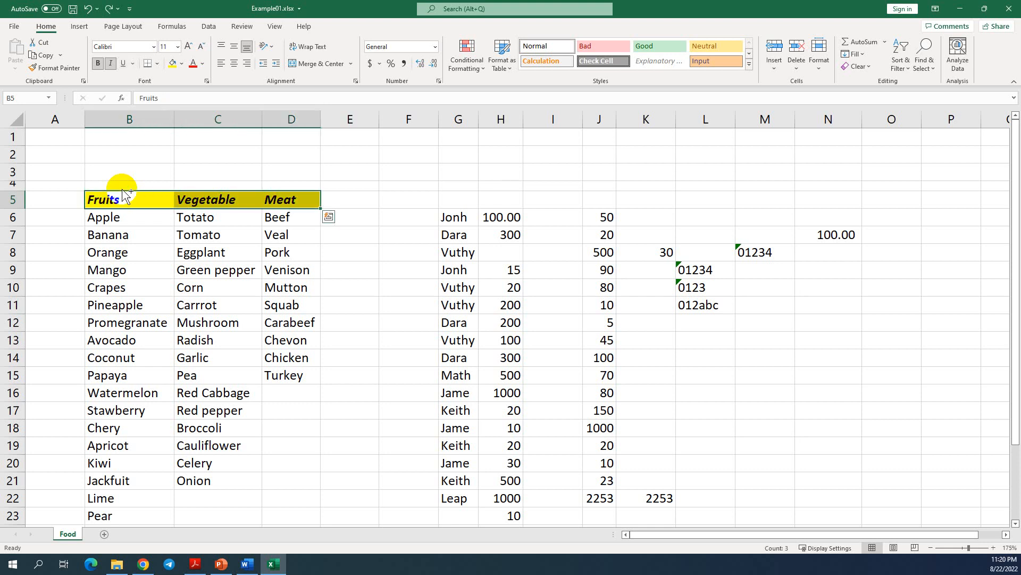
key("ctrl+z")
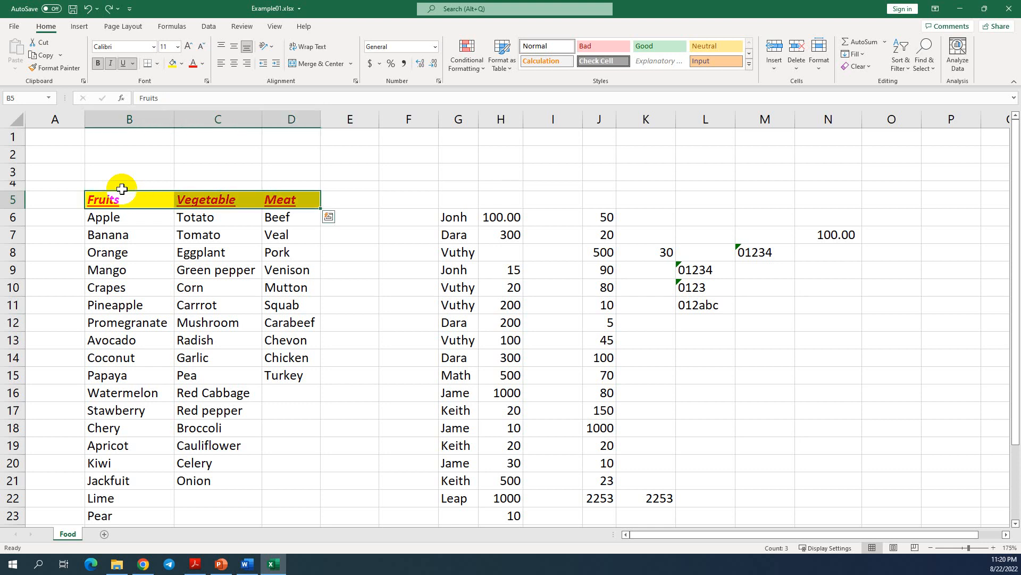
key("ctrl+z")
key("ctrl+y")
left_click(122, 193)
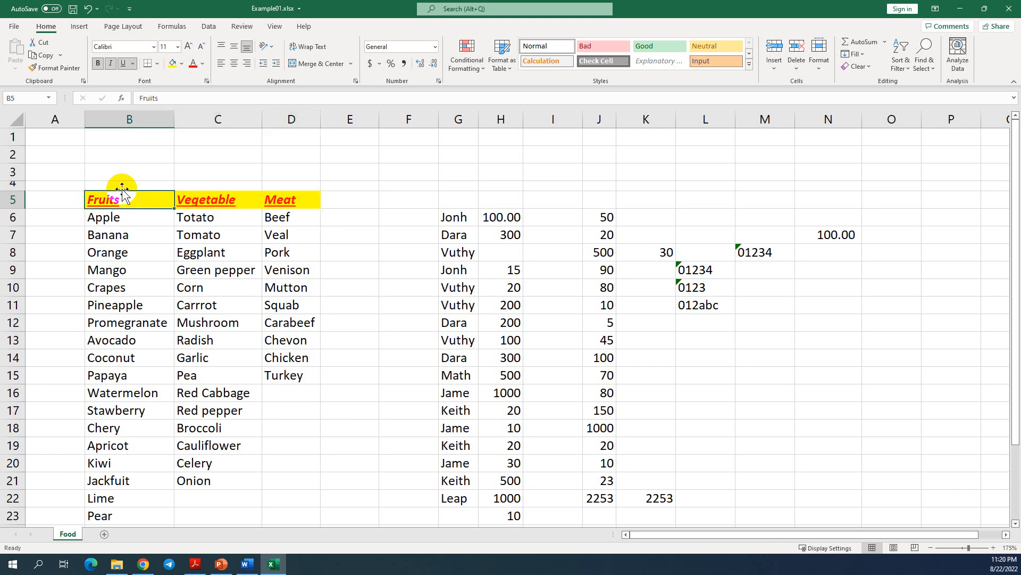
- Post a new comment reading "test" on the Fruits header in B5
right_click(136, 201)
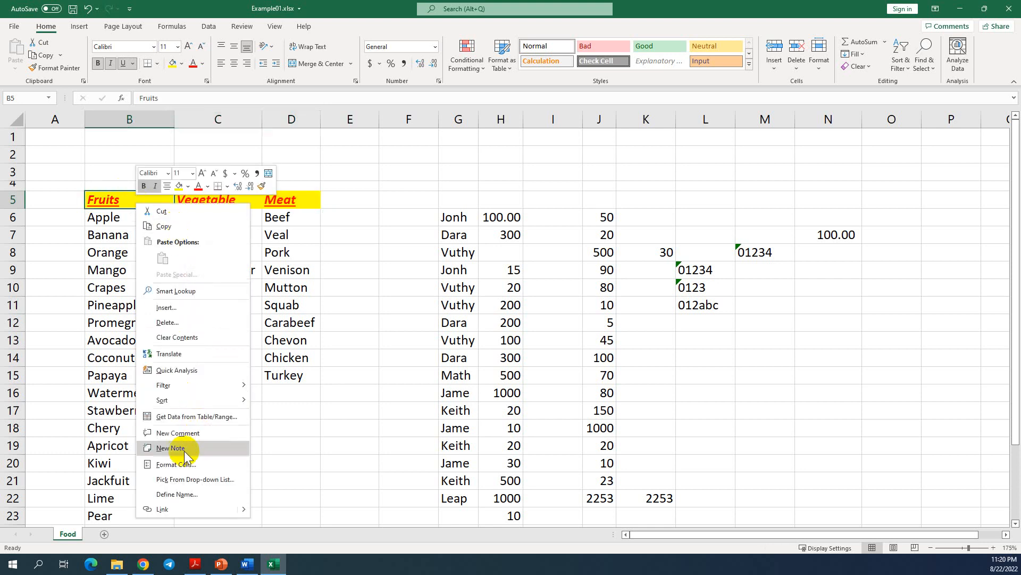
left_click(176, 434)
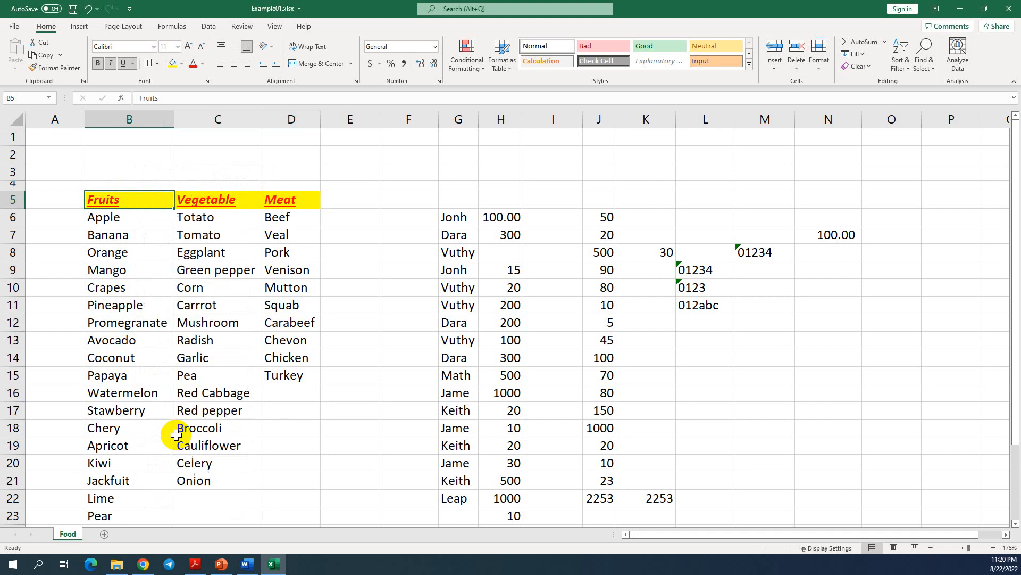
type("te")
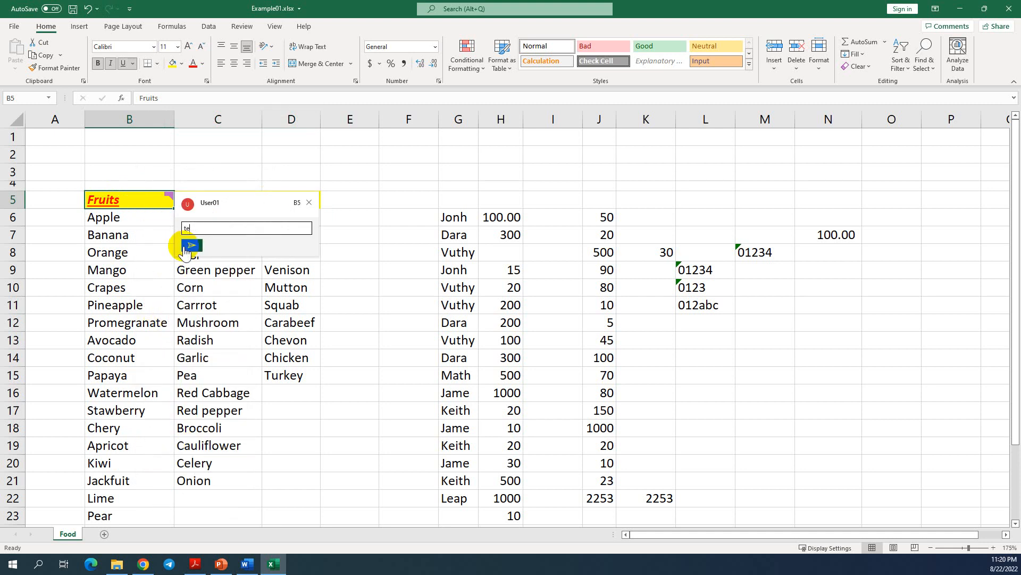
type("st")
left_click(187, 245)
left_click(397, 211)
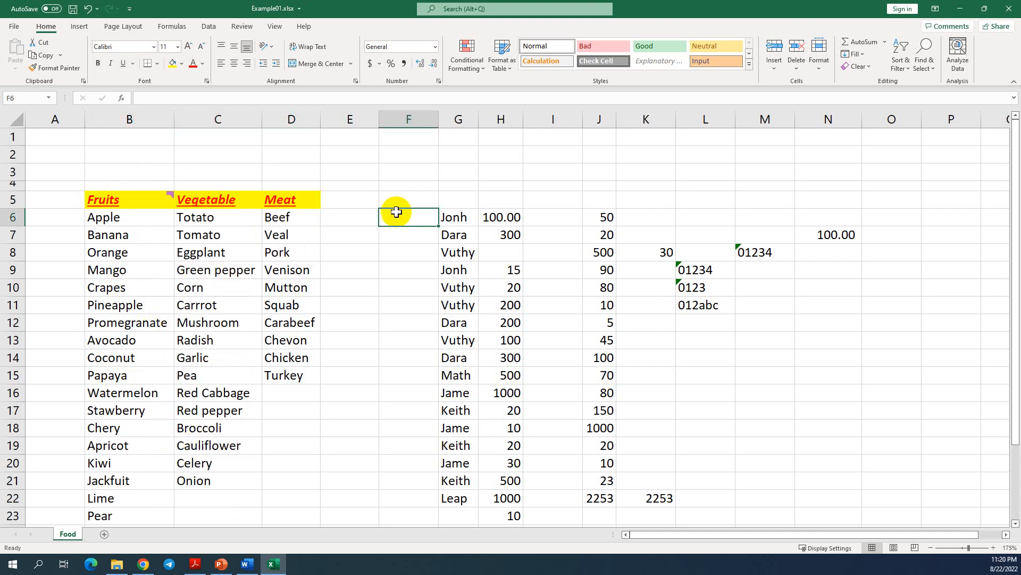
- Check the posted comment on the Fruits header in B5 and remove it with Clear Comments and Notes
mouse_move(148, 198)
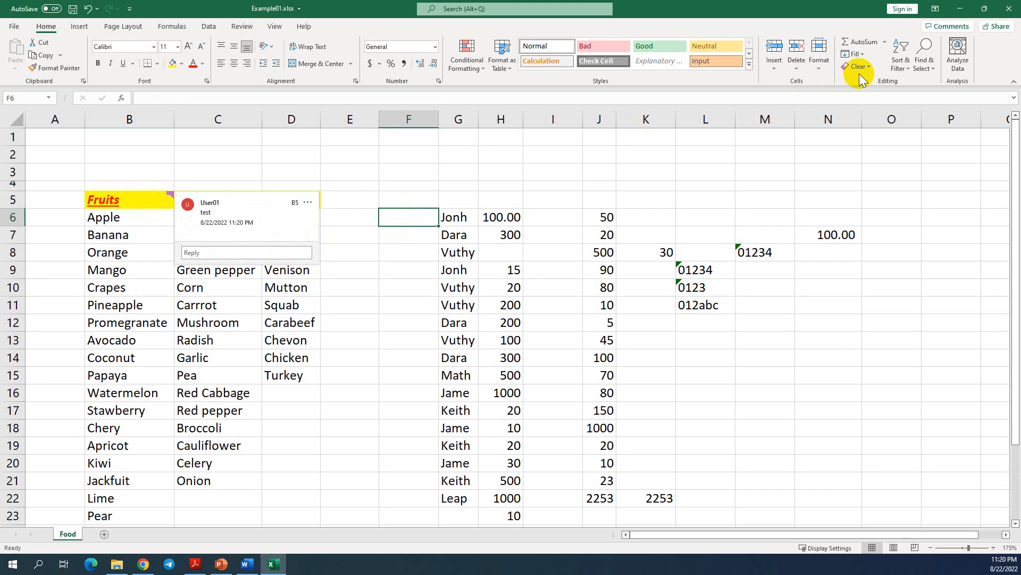
left_click(134, 198)
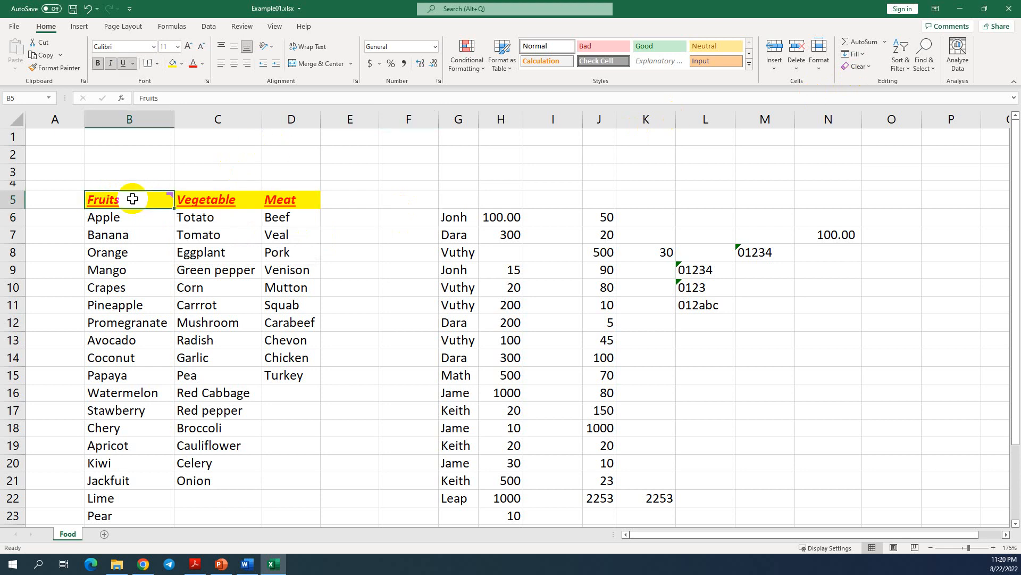
left_click(856, 66)
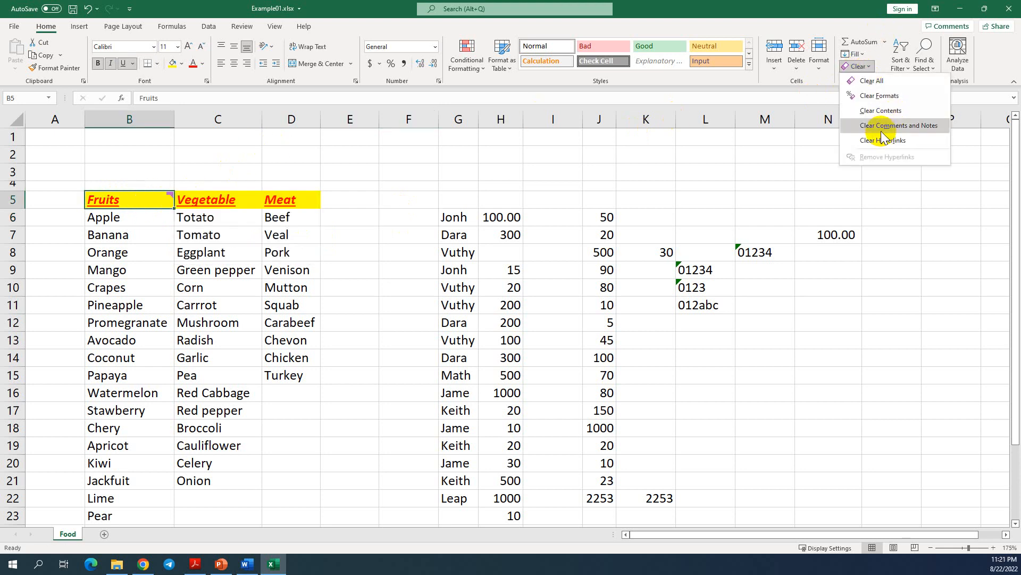
left_click(879, 127)
left_click(147, 175)
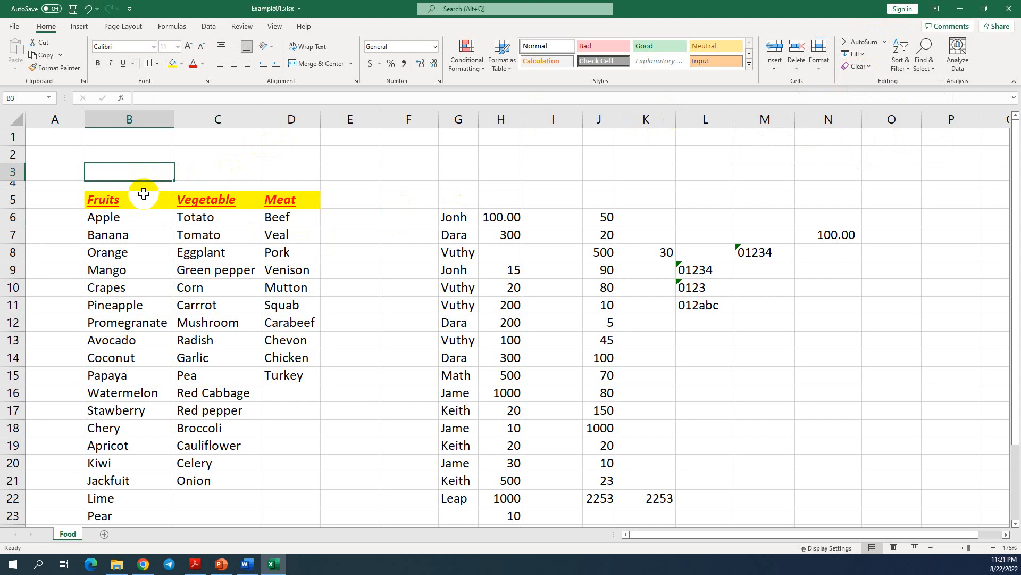
left_click(142, 195)
left_click(205, 199)
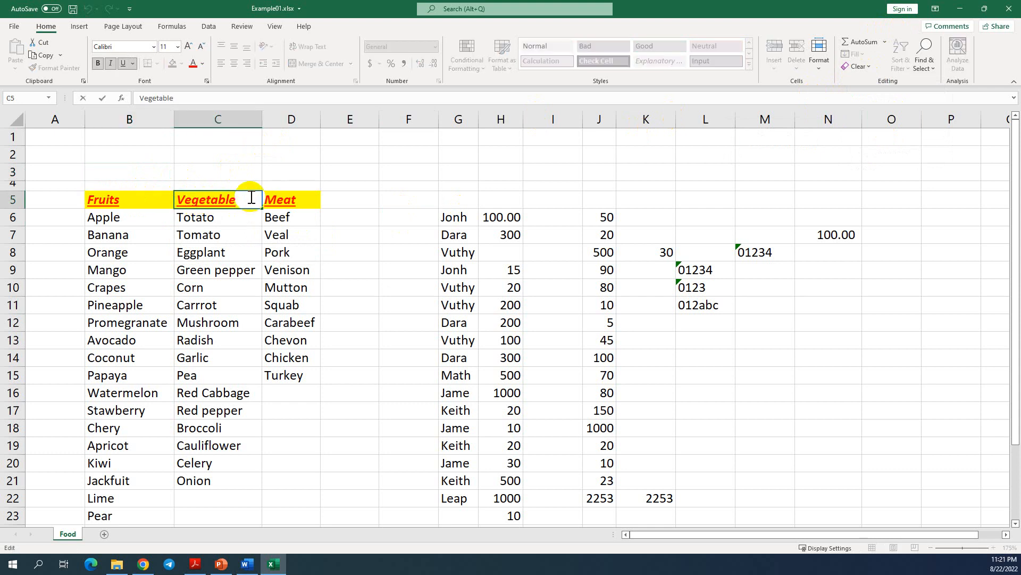
- Start a new comment on the Fruits header in B5 with the text "testing", leaving it unposted
double_click(142, 202)
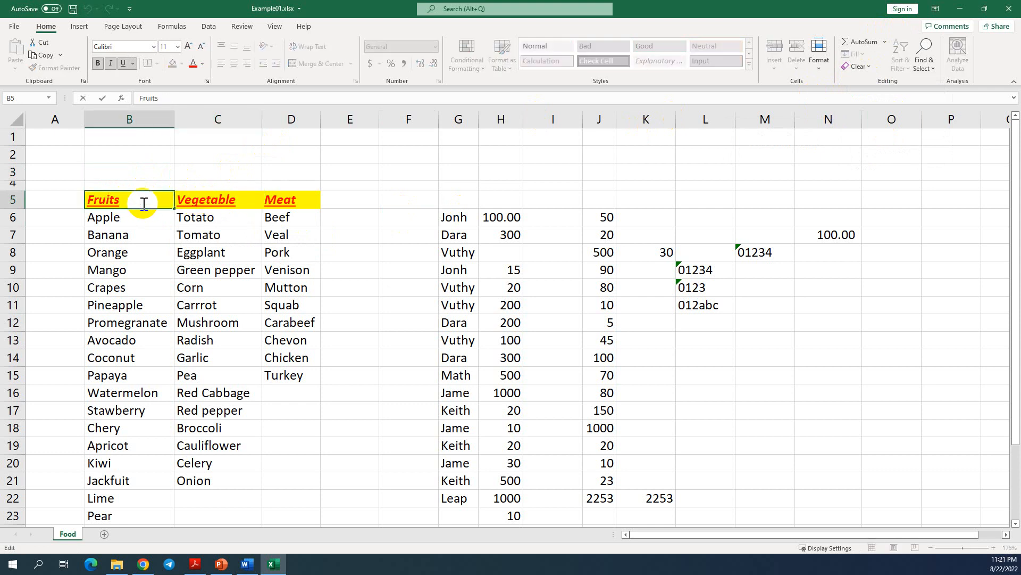
left_click(152, 173)
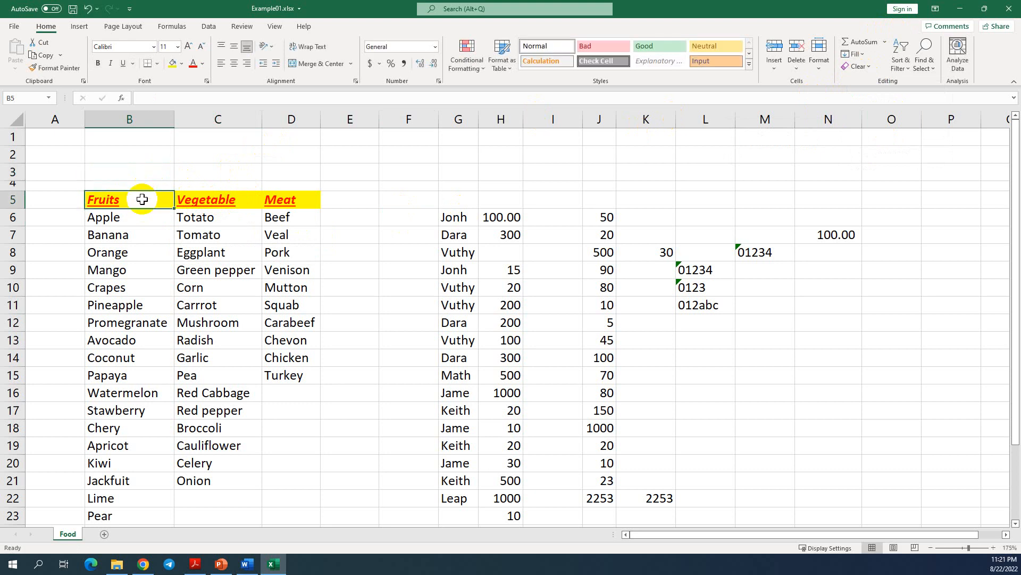
right_click(142, 200)
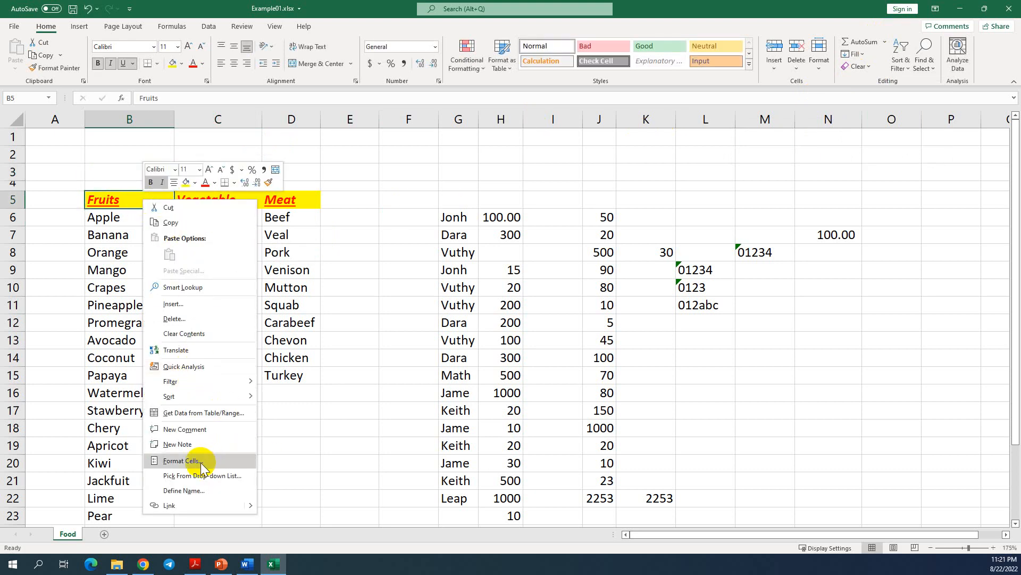
left_click(200, 429)
type("test")
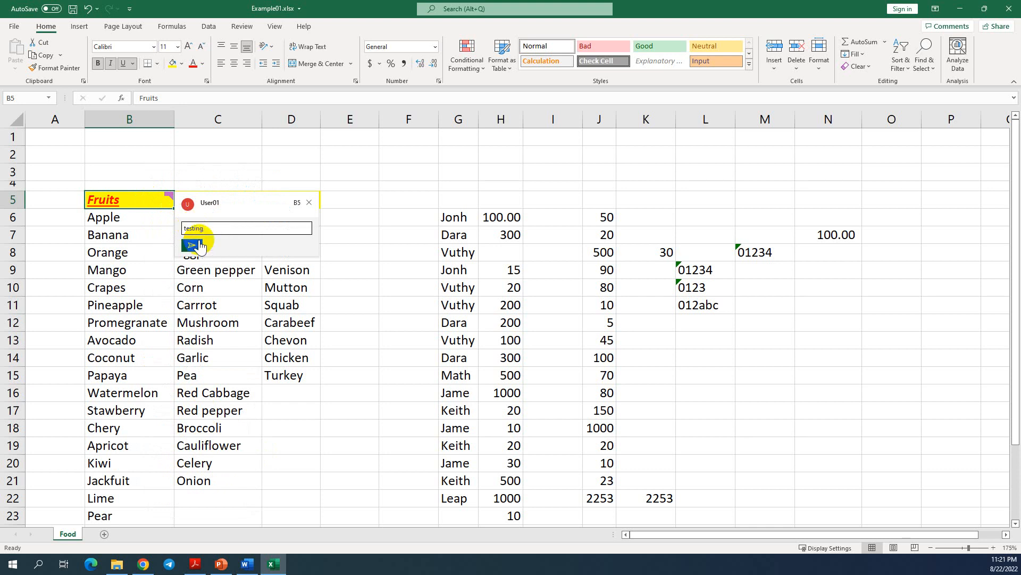
type("ing")
key("Return")
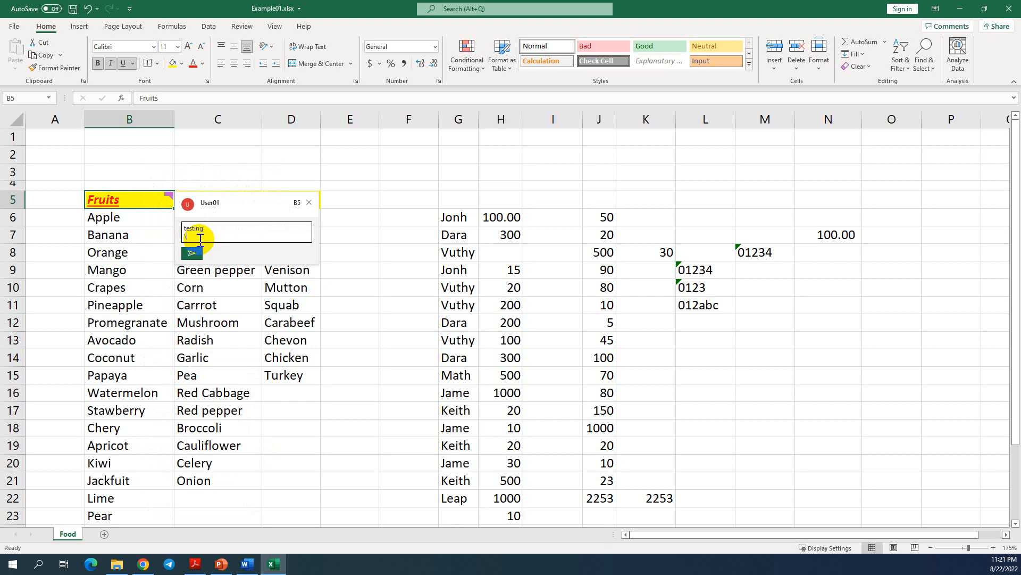
left_click(365, 229)
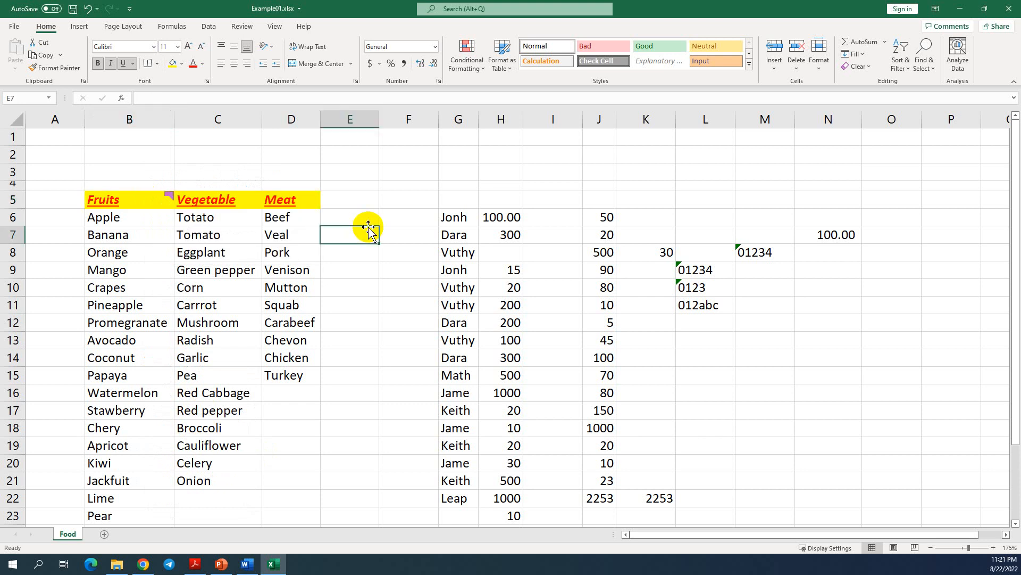
- Add a note reading "my note" to the Vegetable header in C5
left_click(226, 201)
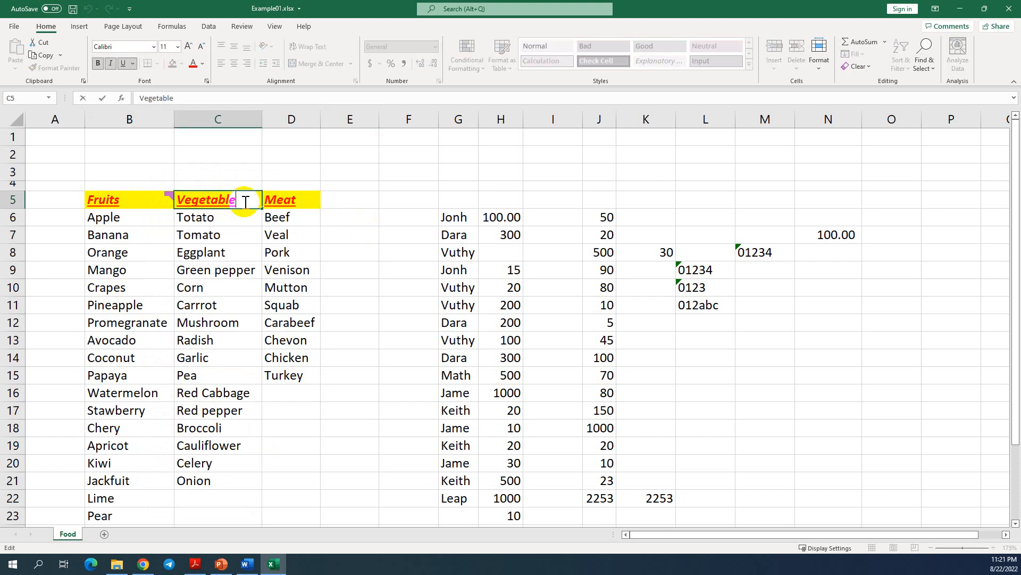
right_click(238, 202)
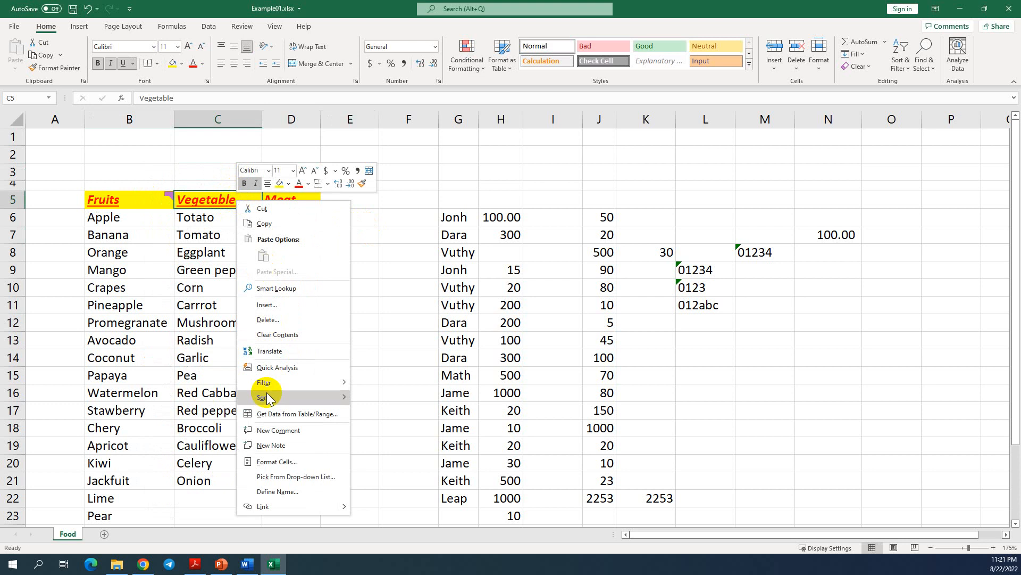
left_click(271, 445)
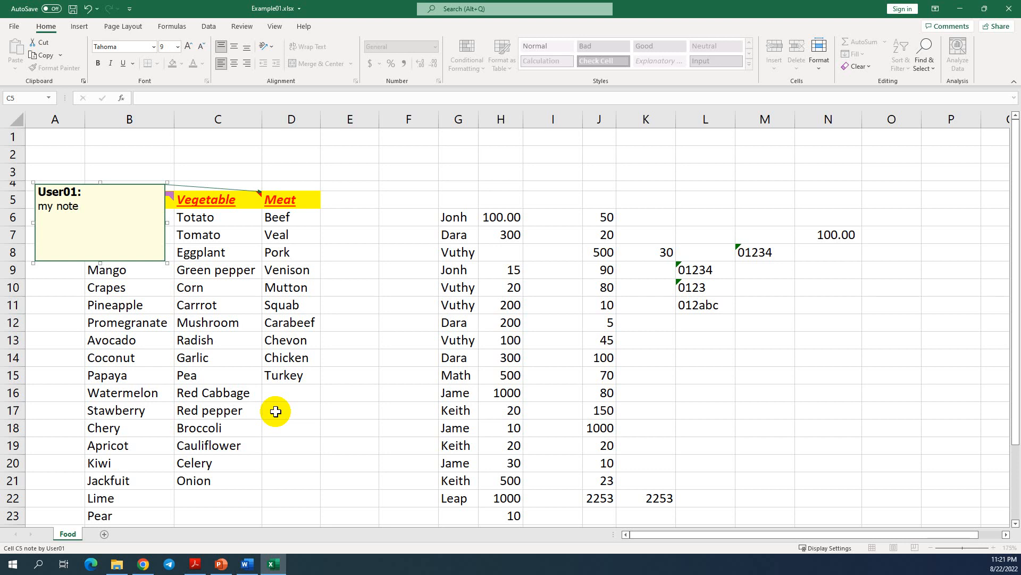
left_click(424, 375)
- Clear comments and notes from the Fruits and Vegetable headers in B5:C5
mouse_move(170, 196)
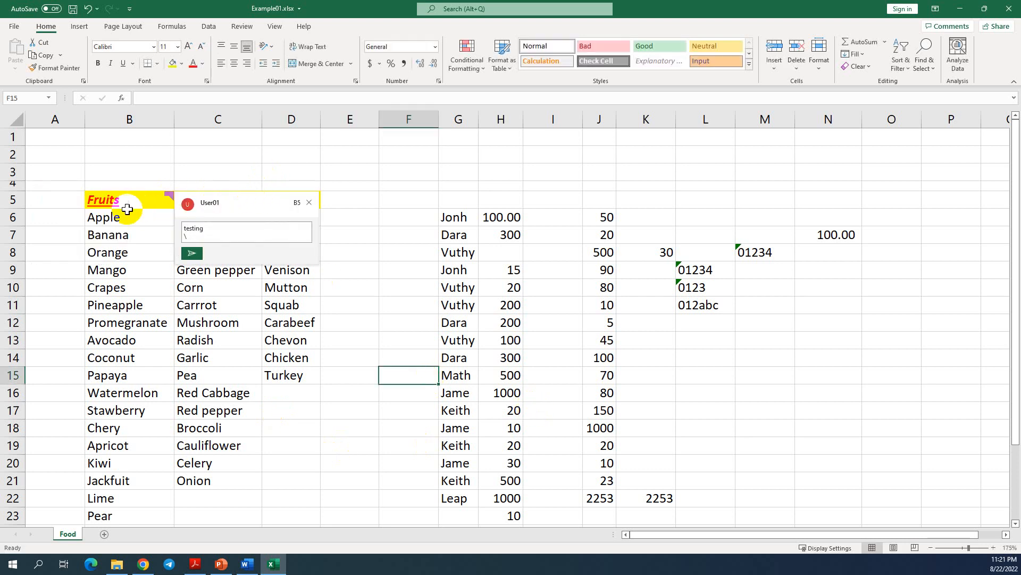
left_click(100, 197)
left_click_drag(99, 197, 262, 201)
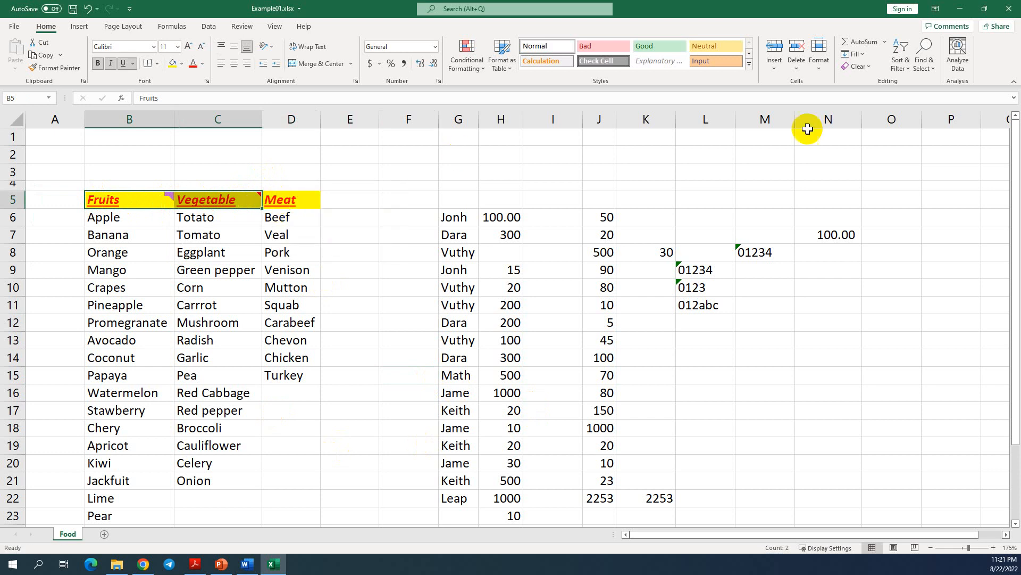
left_click(871, 67)
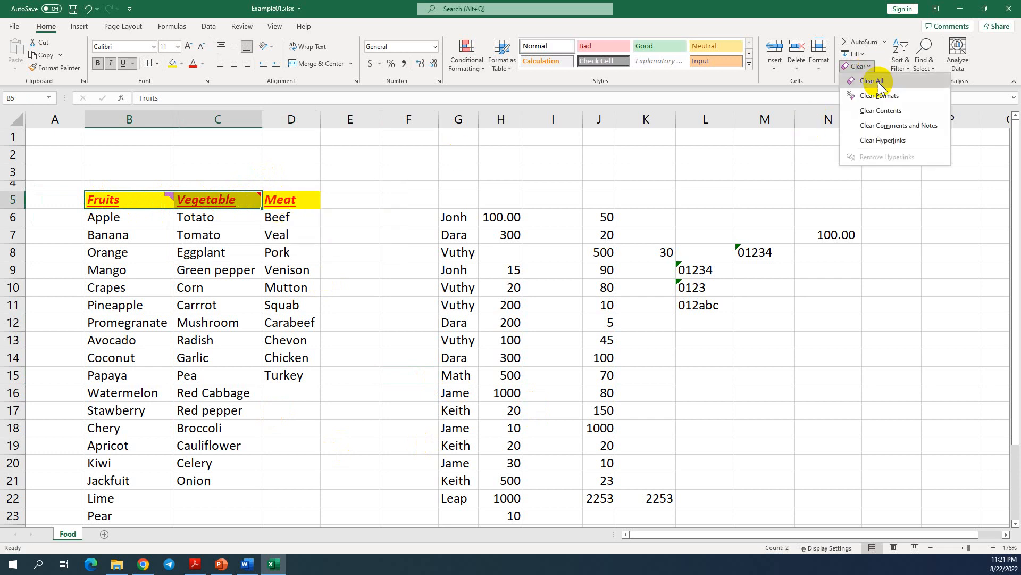
left_click(886, 126)
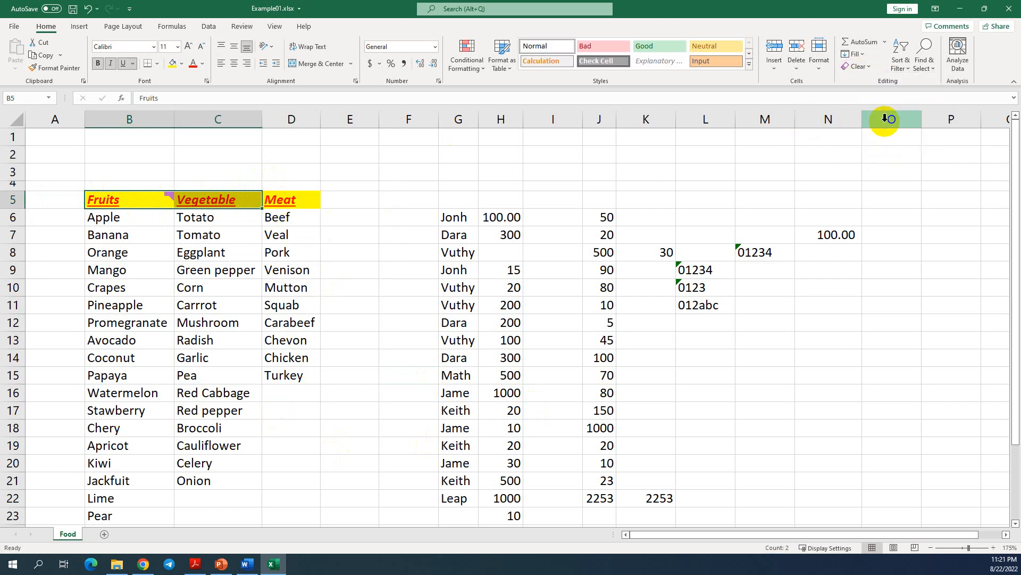
left_click(237, 199)
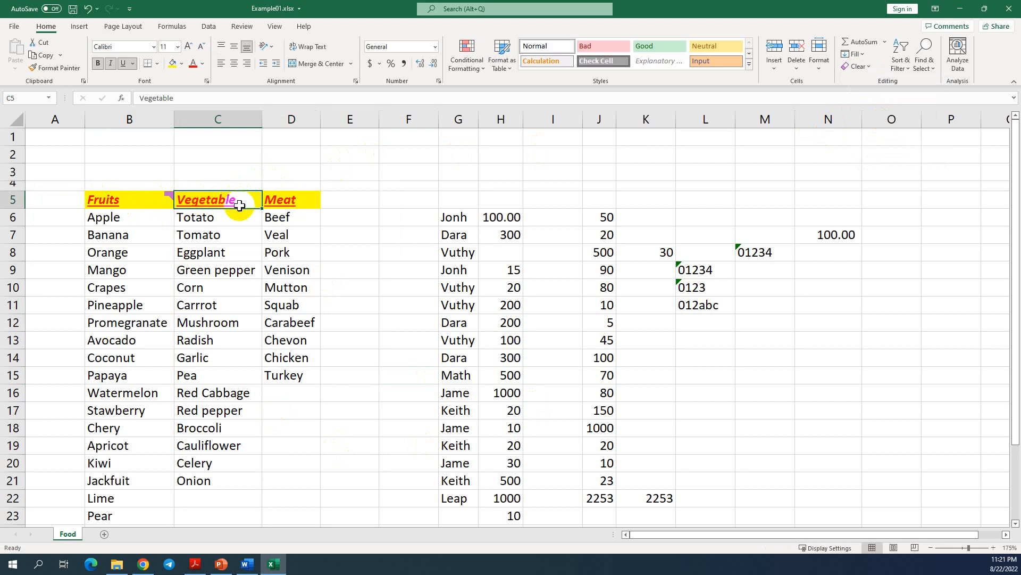
- Try to remove the unposted comment on the Fruits header in B5 alone with Clear Comments and Notes
left_click(157, 197)
left_click(868, 66)
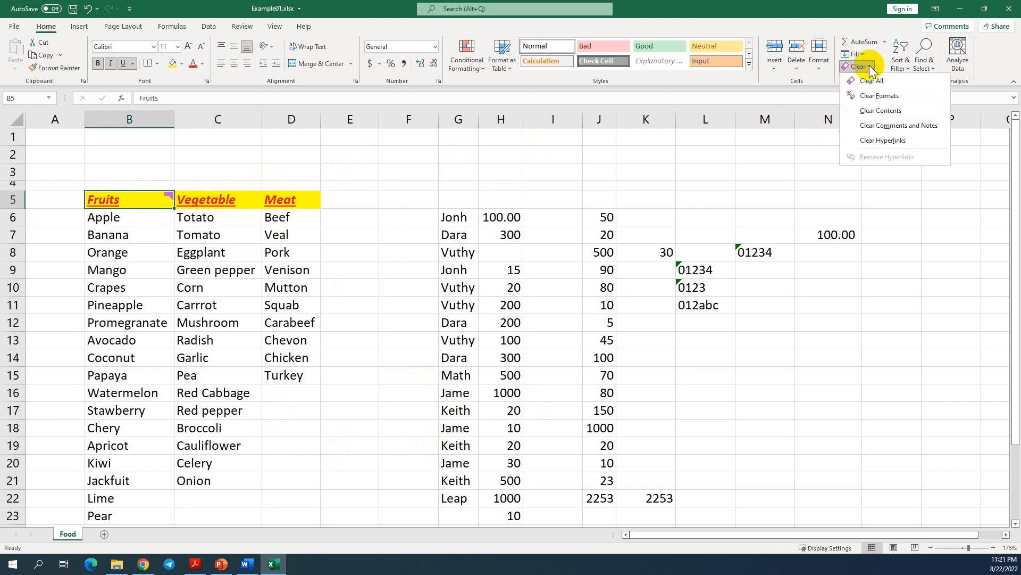
left_click(889, 126)
left_click(245, 184)
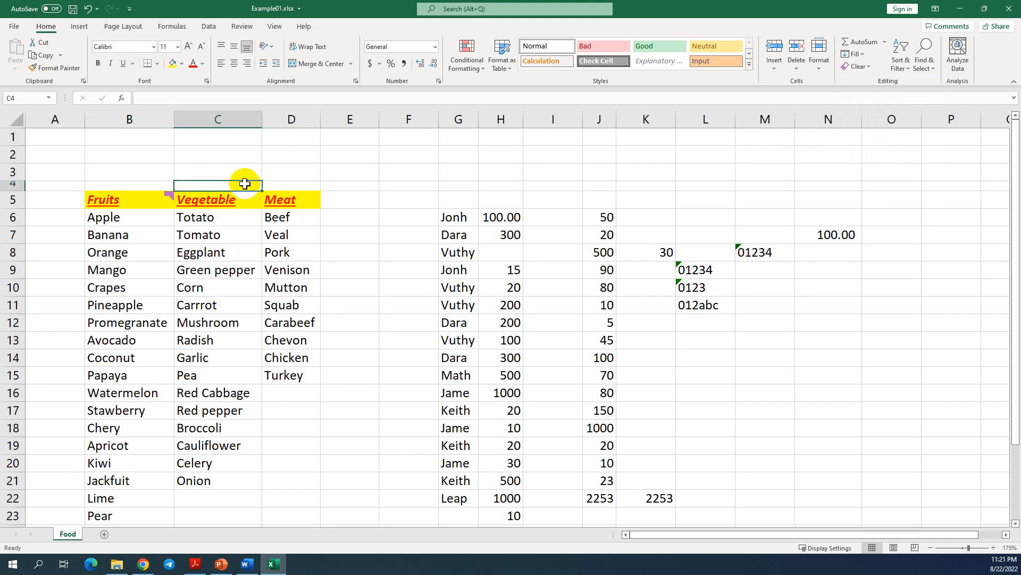
left_click(135, 186)
mouse_move(176, 201)
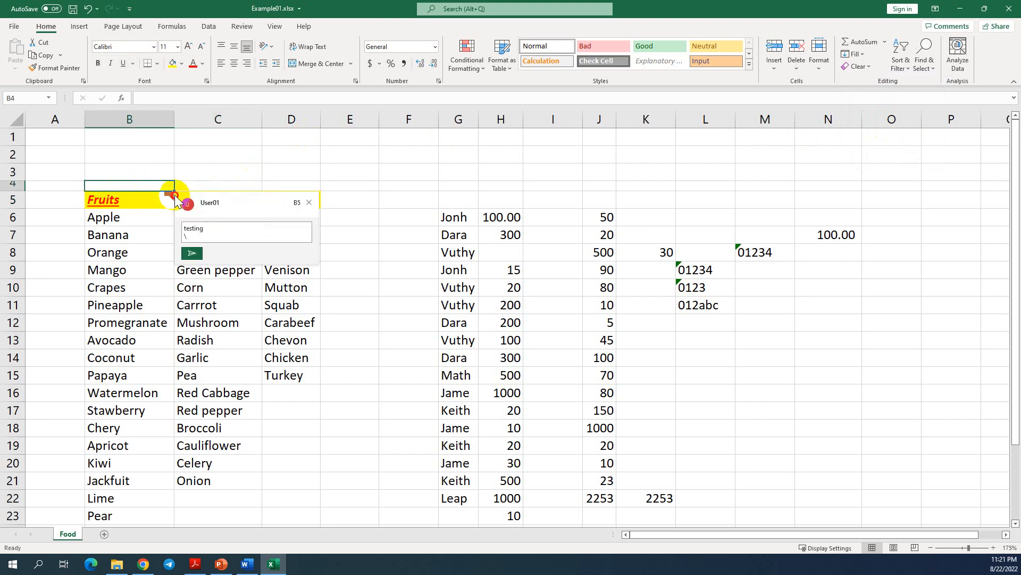
- Discard the unposted "testing" comment draft on the Fruits header in B5
left_click(239, 160)
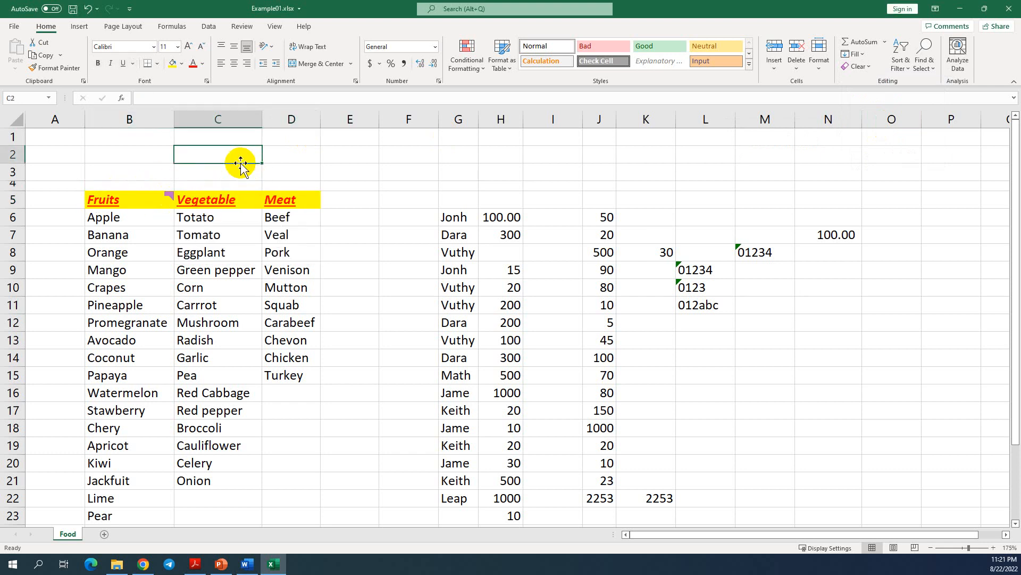
left_click(349, 183)
left_click(162, 198)
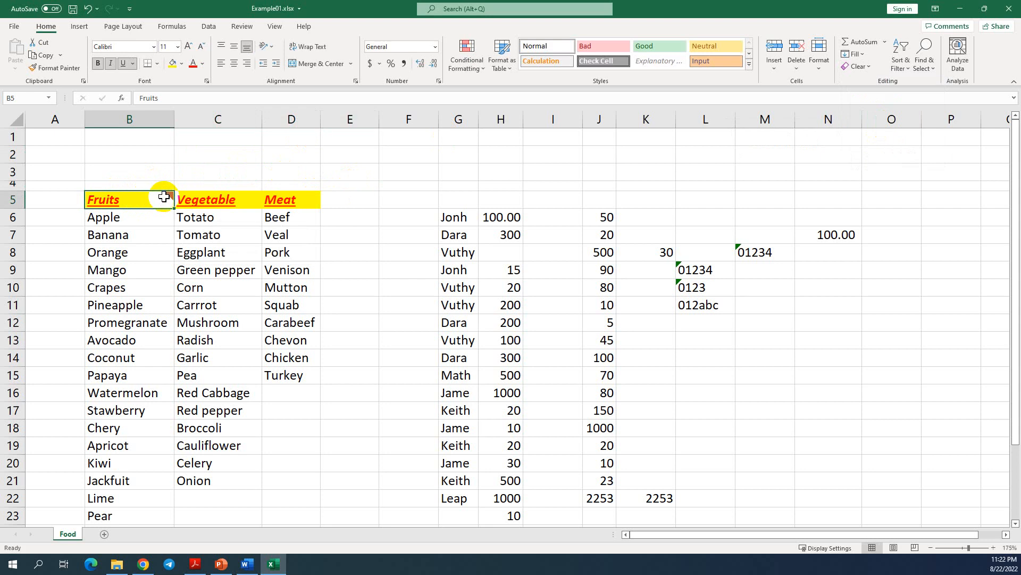
mouse_move(141, 200)
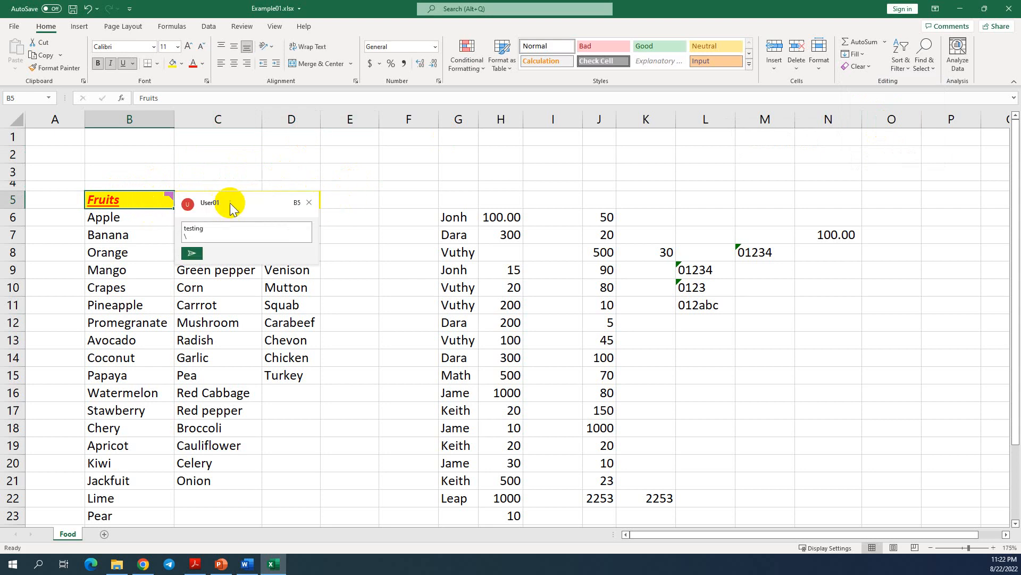
left_click(309, 203)
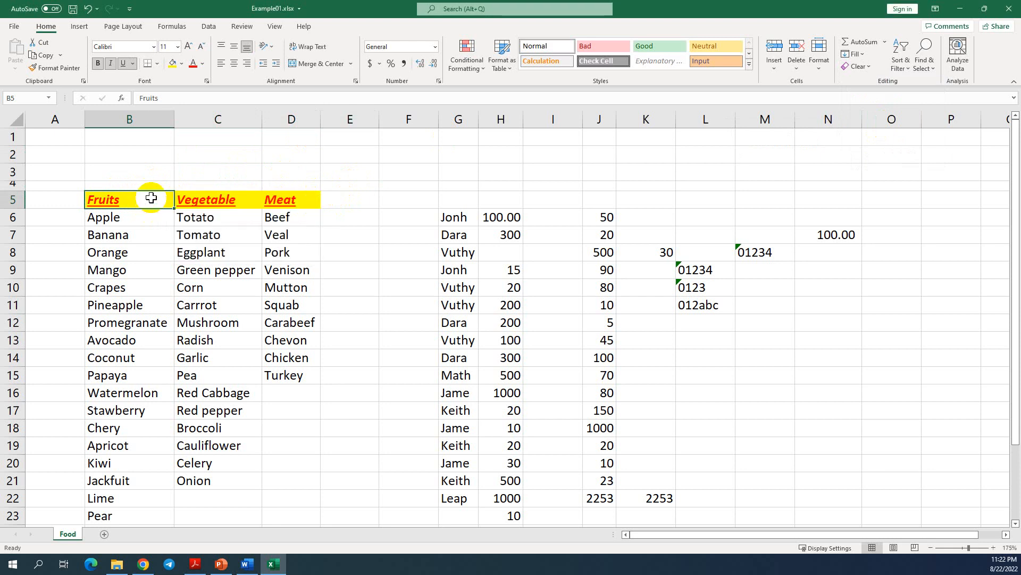
- Start a new comment on the Fruits header in B5, leaving it empty and unposted
left_click(205, 169)
left_click(141, 200)
right_click(133, 195)
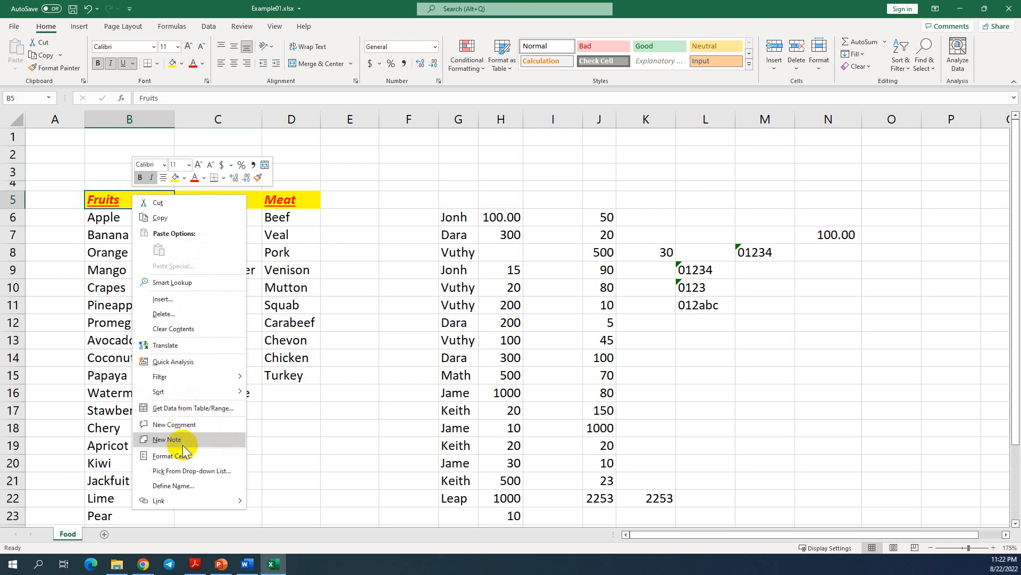
left_click(193, 424)
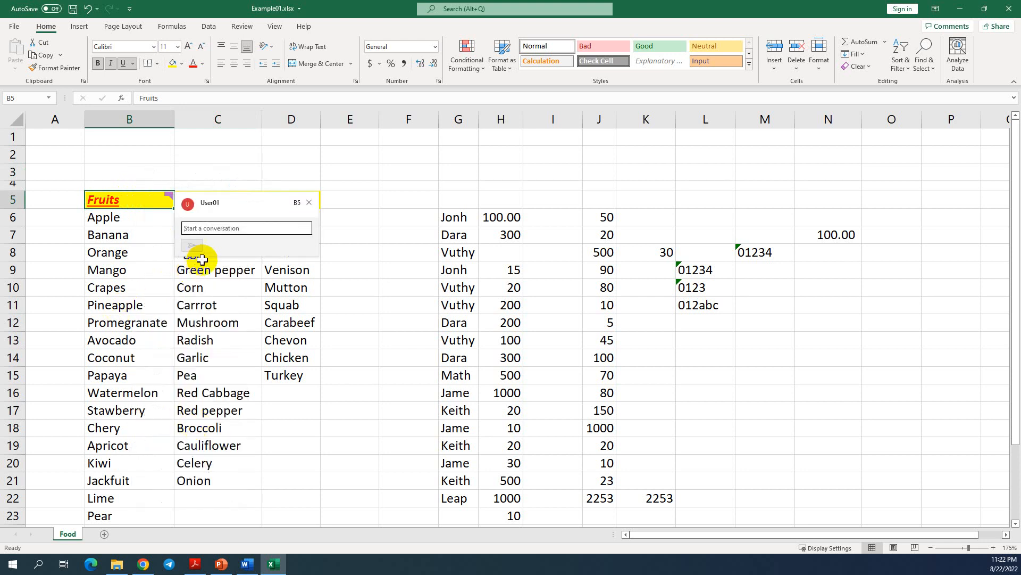
left_click(375, 249)
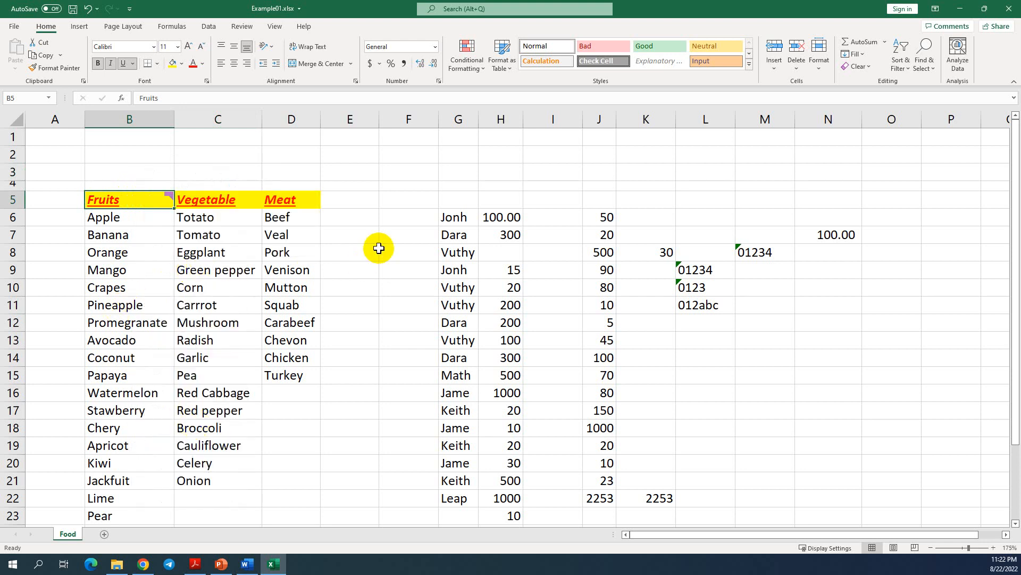
- Try to remove the empty comment draft on the Fruits header in B5 with Clear Comments and Notes
left_click(138, 198)
left_click(857, 66)
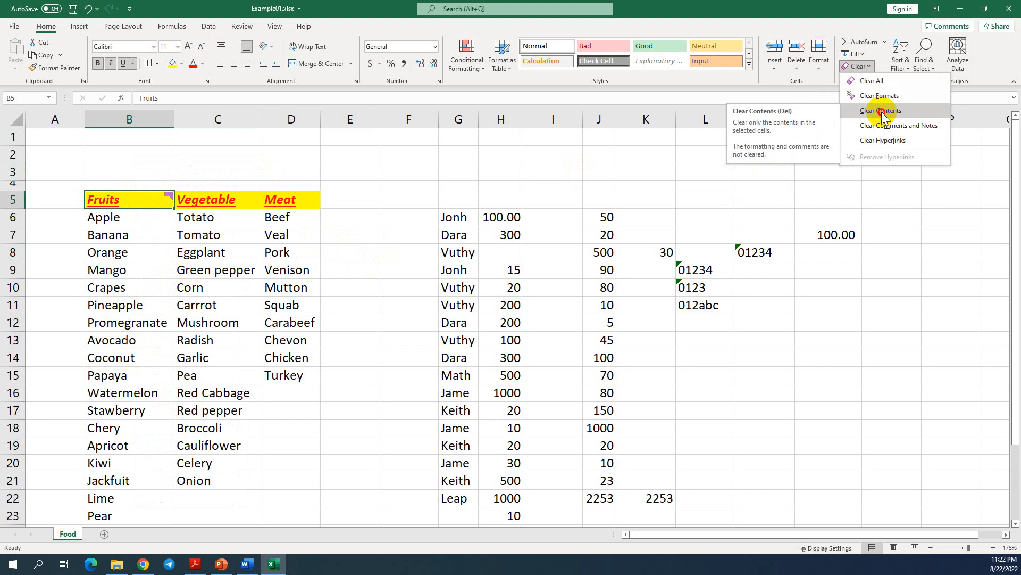
key("Escape")
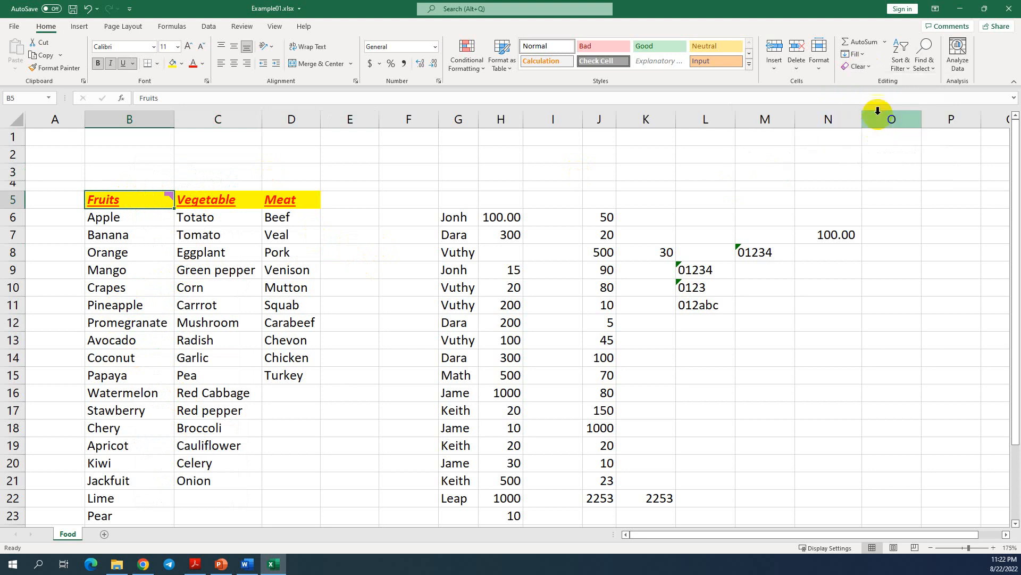
left_click(872, 68)
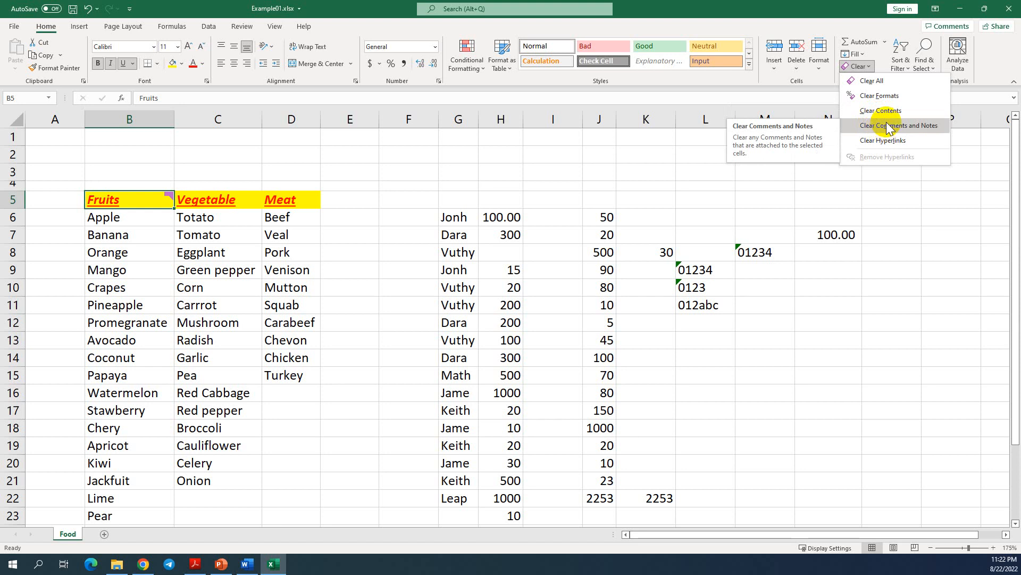
left_click(889, 127)
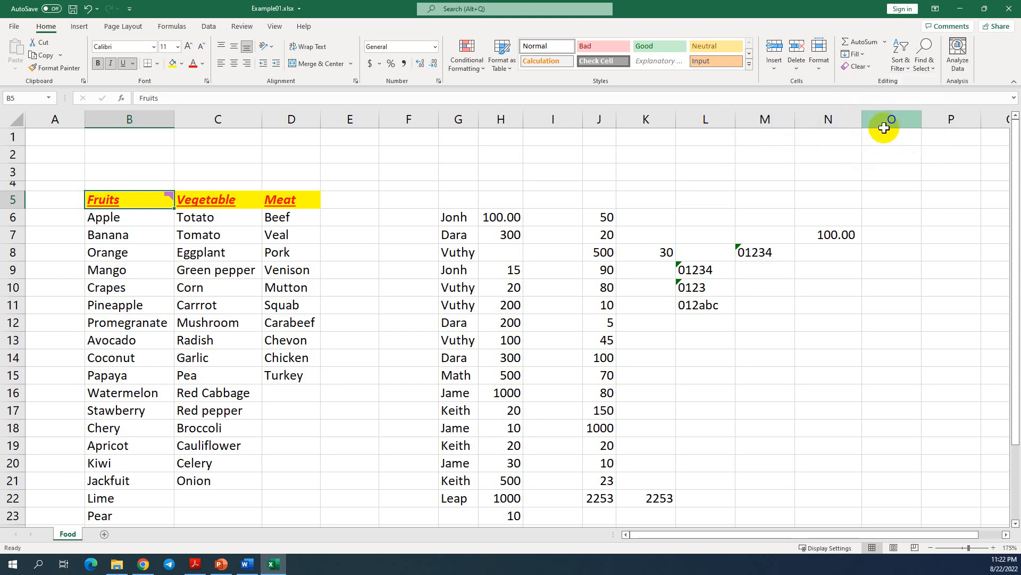
left_click(183, 201)
left_click(146, 199)
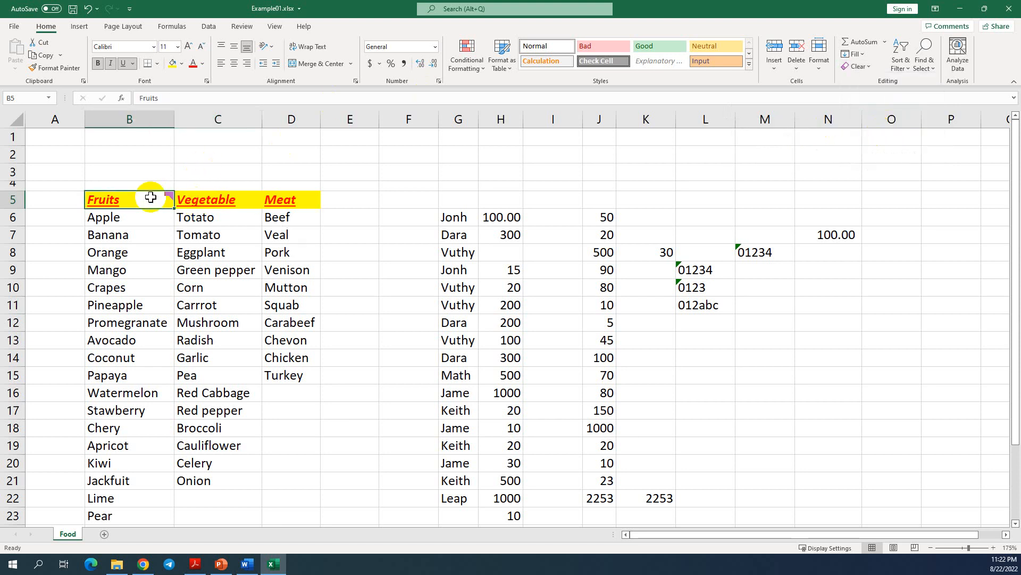
- Enter "sadfasd" in the comment draft on the Fruits header in B5 without posting it
right_click(161, 202)
left_click(145, 197)
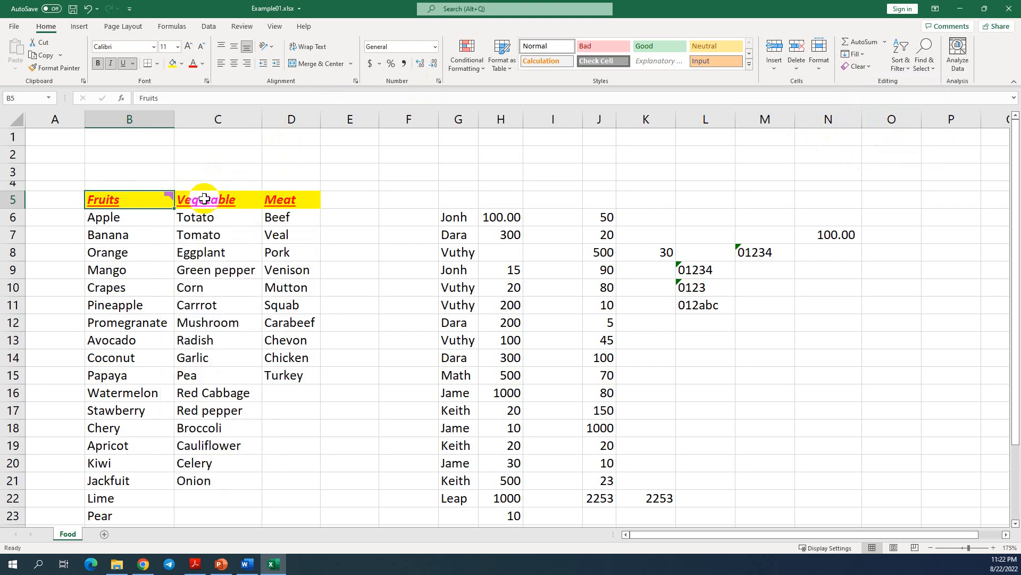
mouse_move(170, 195)
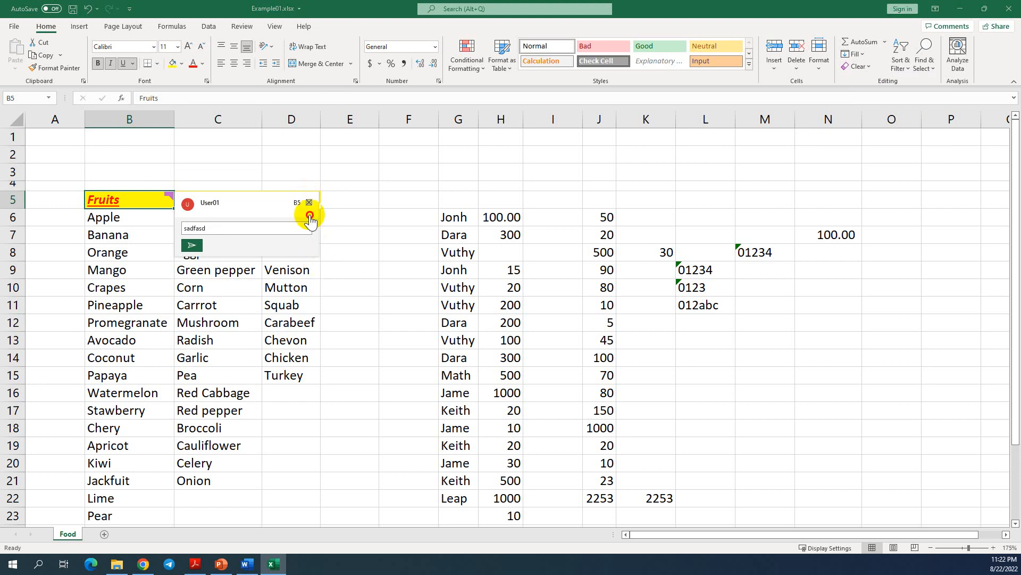
- Try Clear Comments and Notes on the "sadfasd" comment draft in B5, and discard the draft
left_click(149, 197)
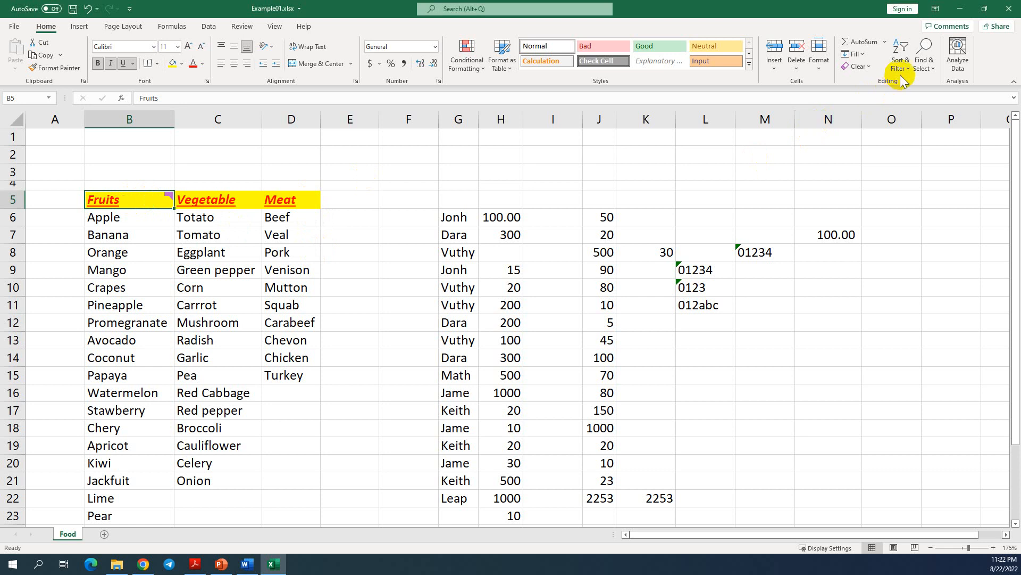
left_click(857, 66)
left_click(877, 126)
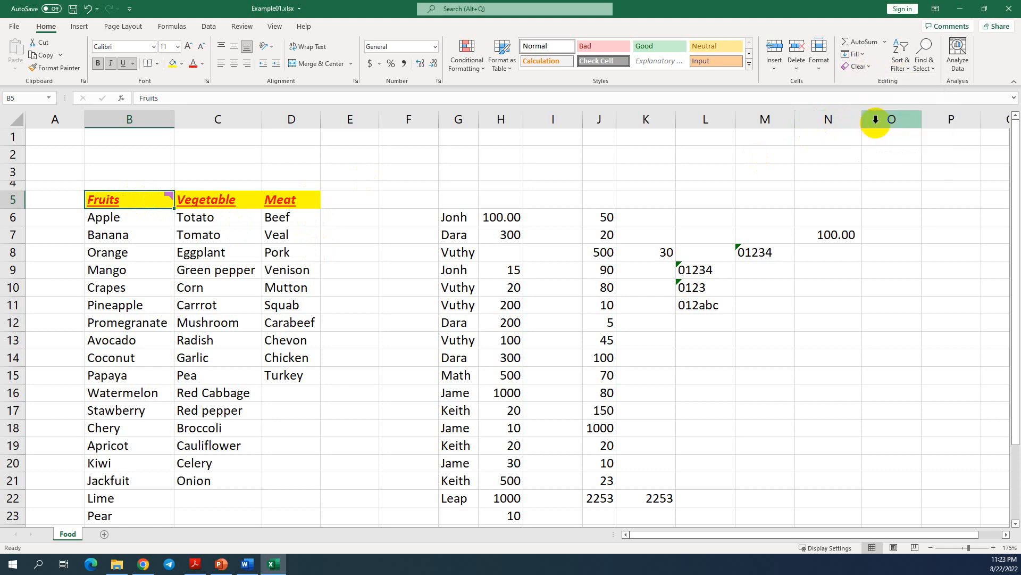
mouse_move(171, 199)
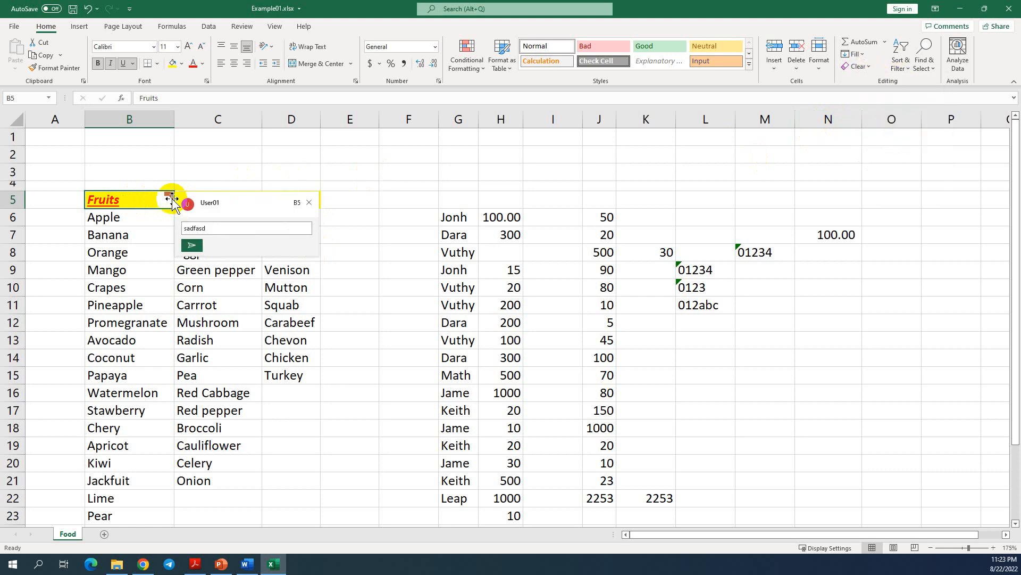
left_click(310, 206)
left_click(189, 170)
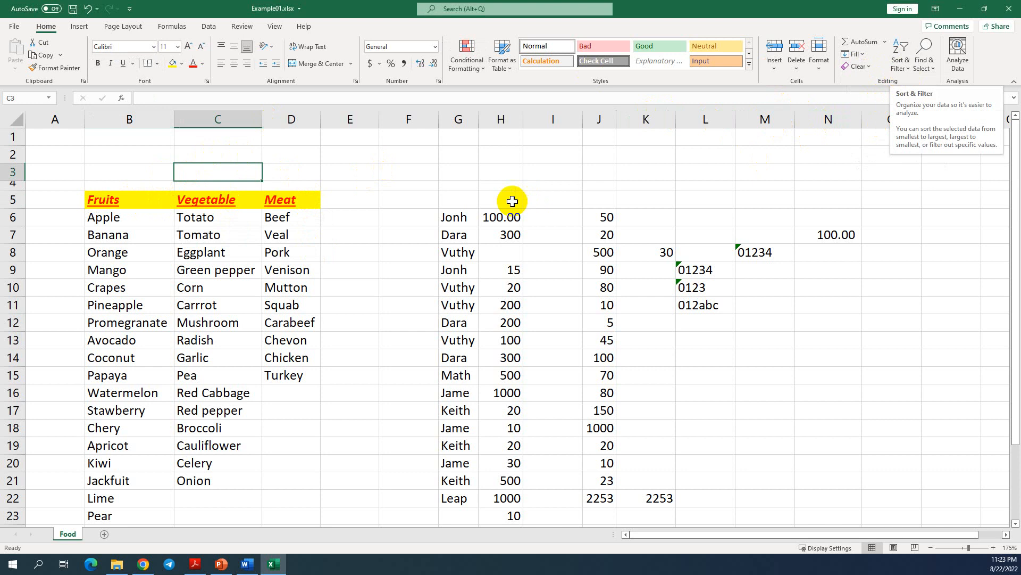
- Sort the numbers in J6:J22 from smallest to largest, expanding the selection to the adjacent data
left_click_drag(606, 217, 607, 495)
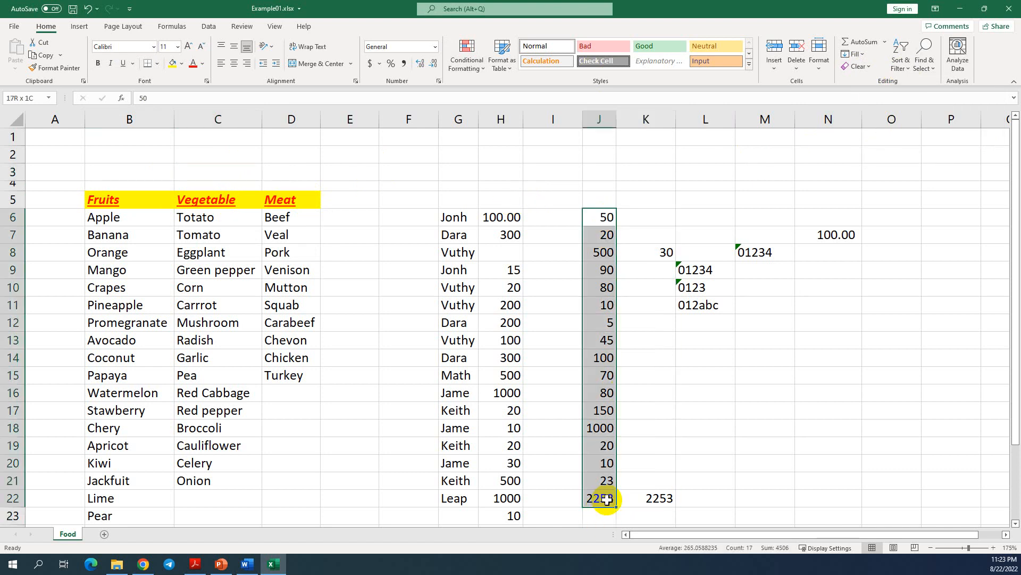
left_click(932, 74)
left_click(901, 63)
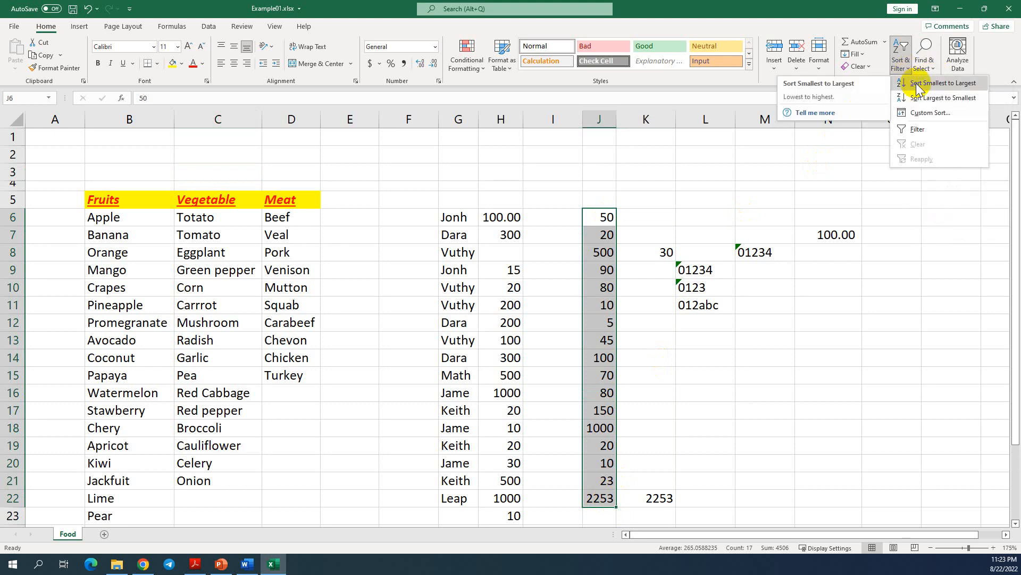
left_click(916, 83)
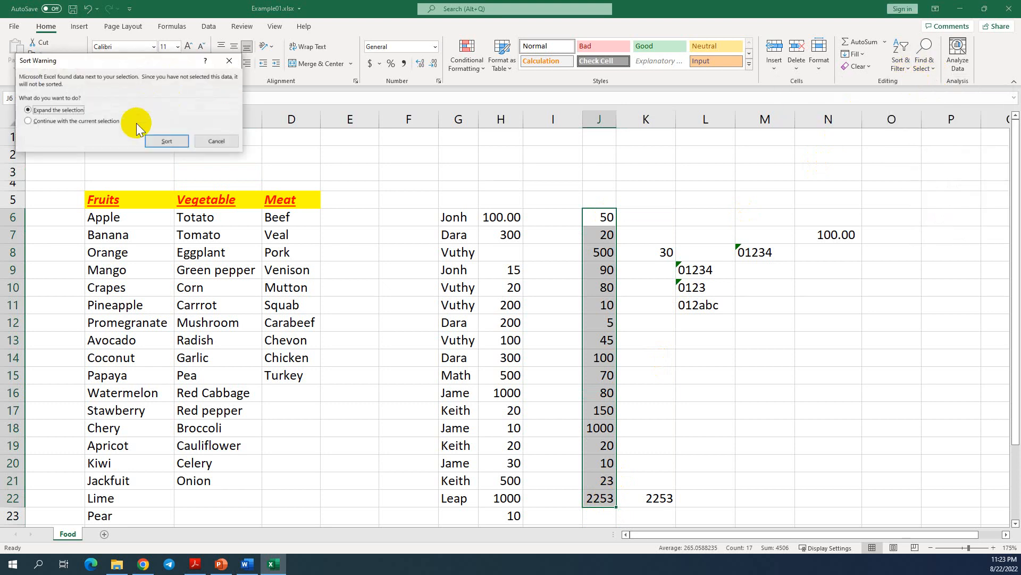
left_click(150, 139)
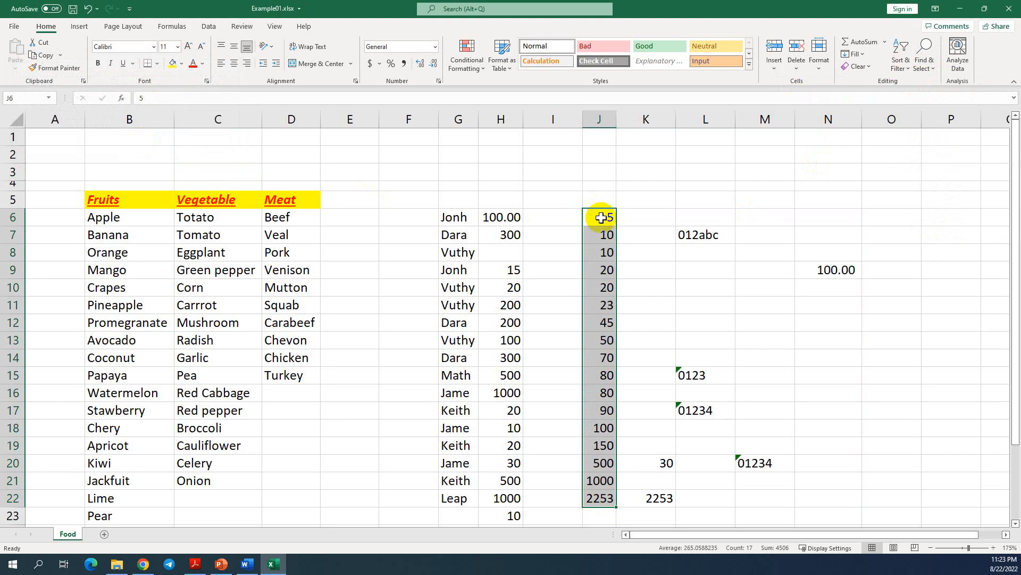
- Sort J6:J22 from largest to smallest, expanding the selection to the adjacent data
left_click(929, 68)
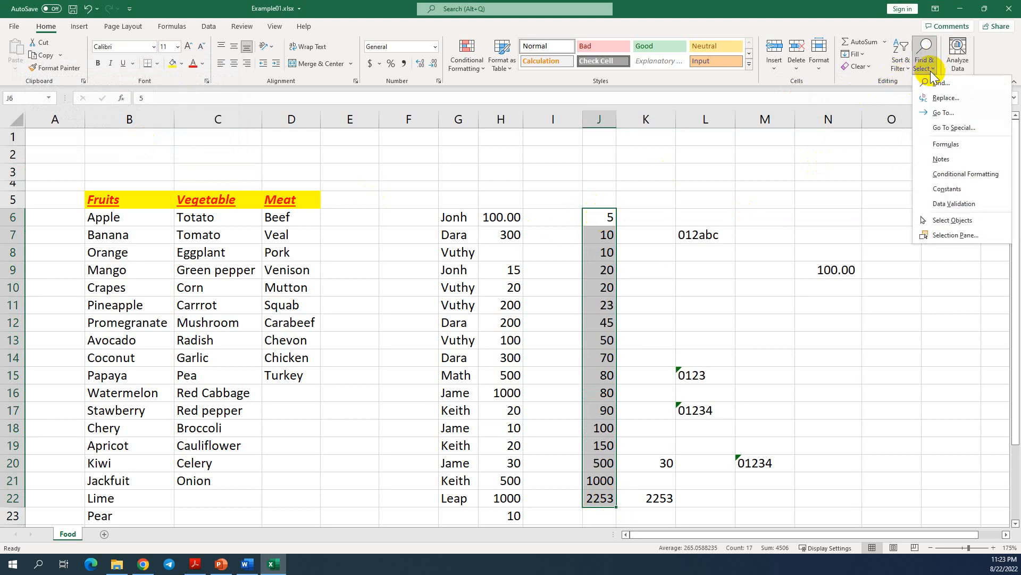
left_click(907, 70)
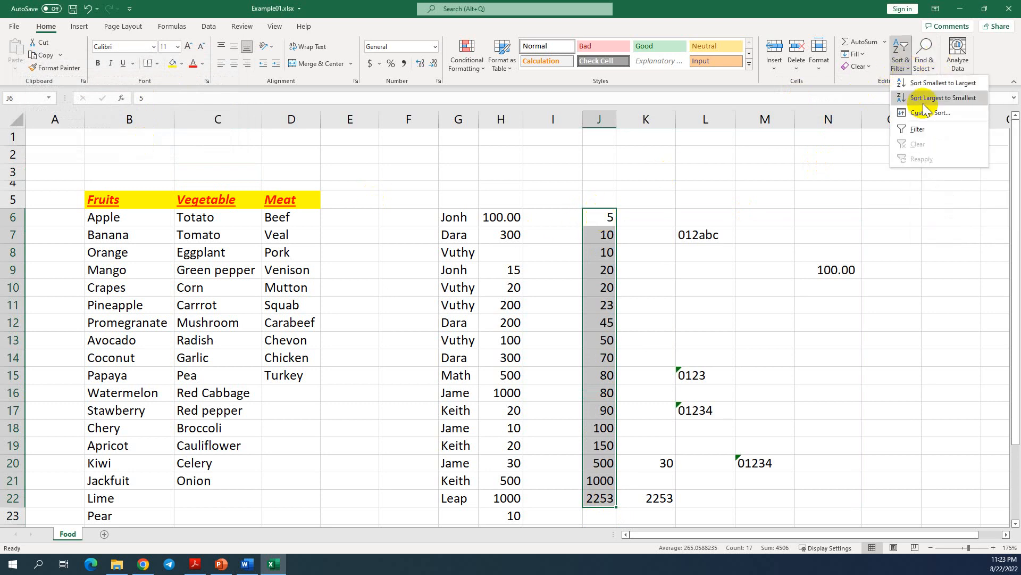
left_click(923, 100)
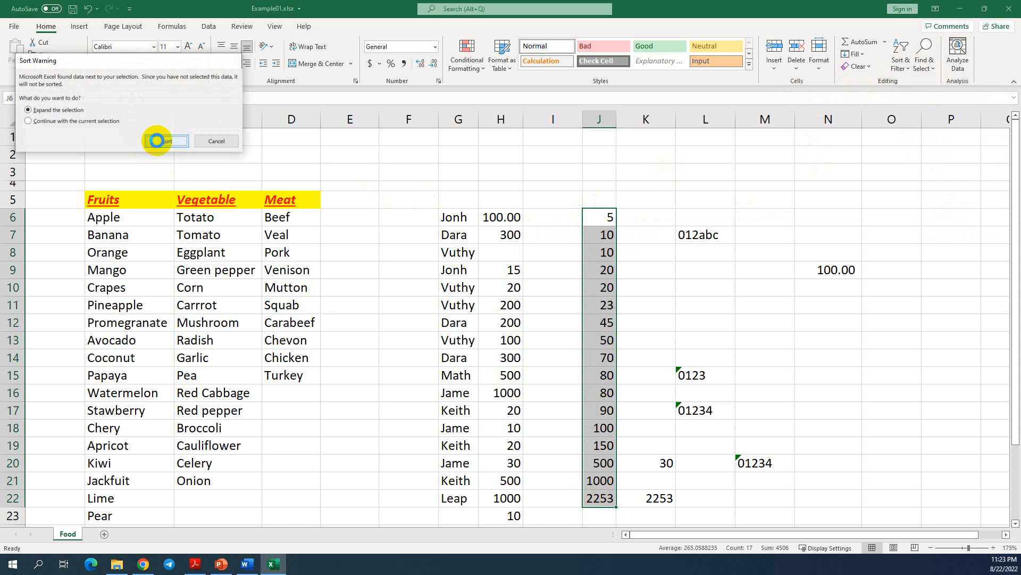
left_click(156, 141)
scroll(600, 240, "down", 4)
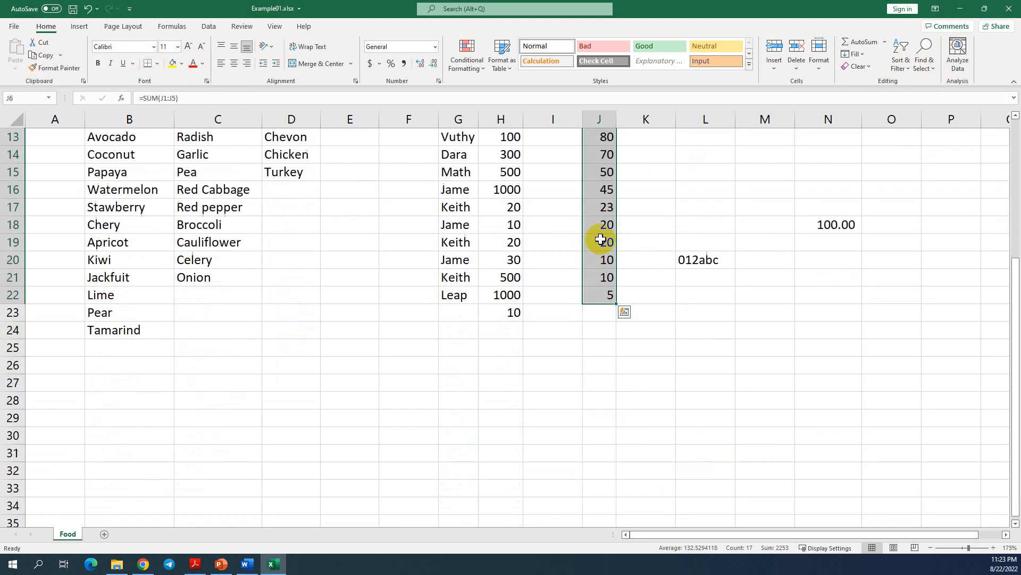
scroll(601, 240, "up", 3)
- Open the custom sort settings for J7:J21 with the selection expanded to adjacent data, and close them without sorting
left_click_drag(600, 182, 599, 440)
scroll(684, 171, "up", 1)
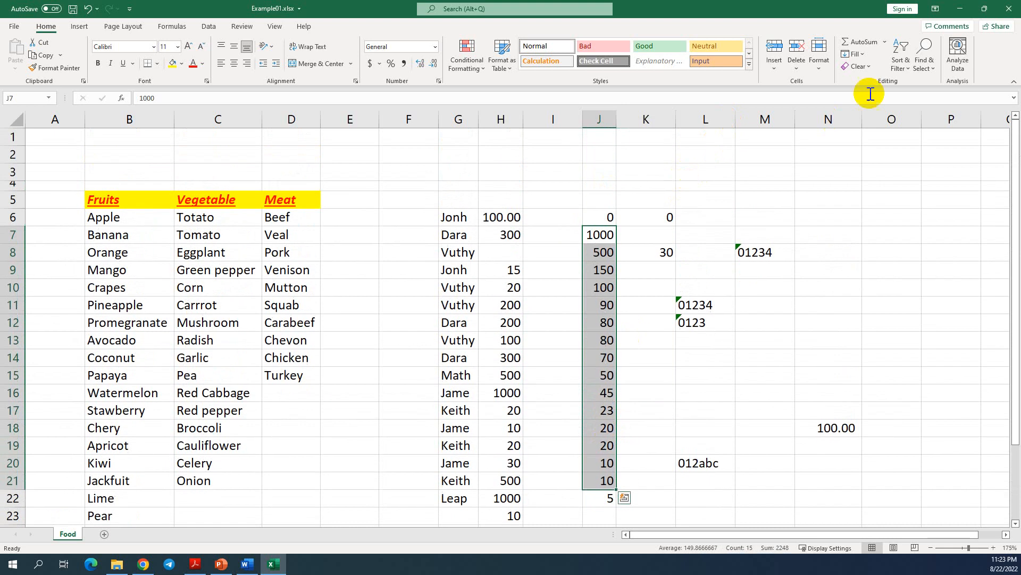
left_click(905, 66)
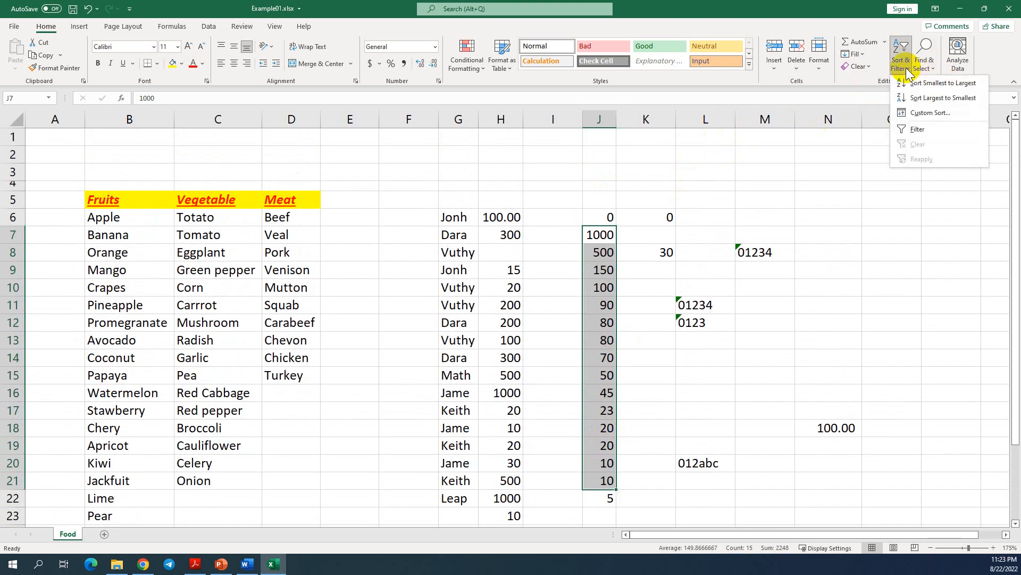
left_click(916, 114)
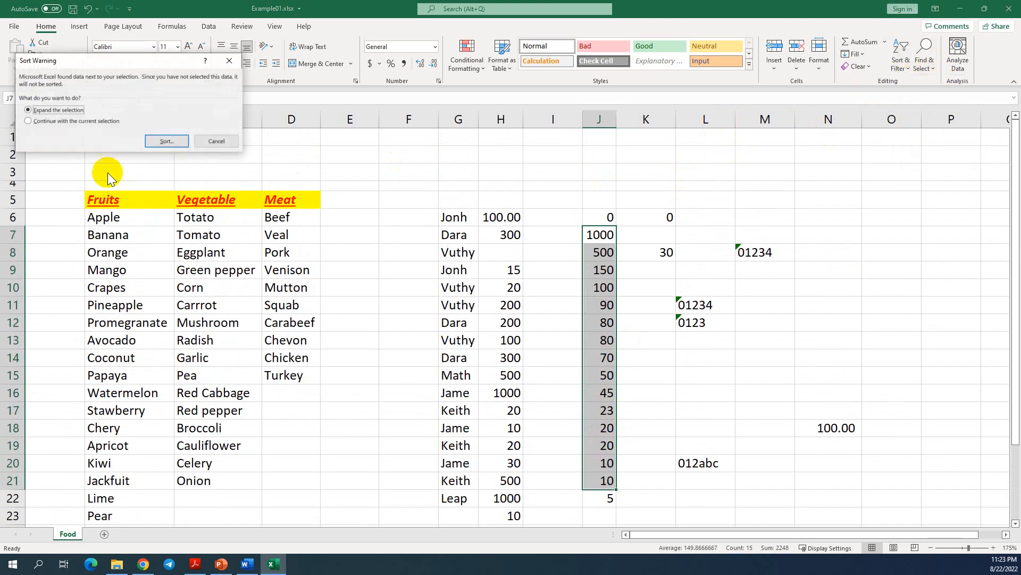
left_click(166, 141)
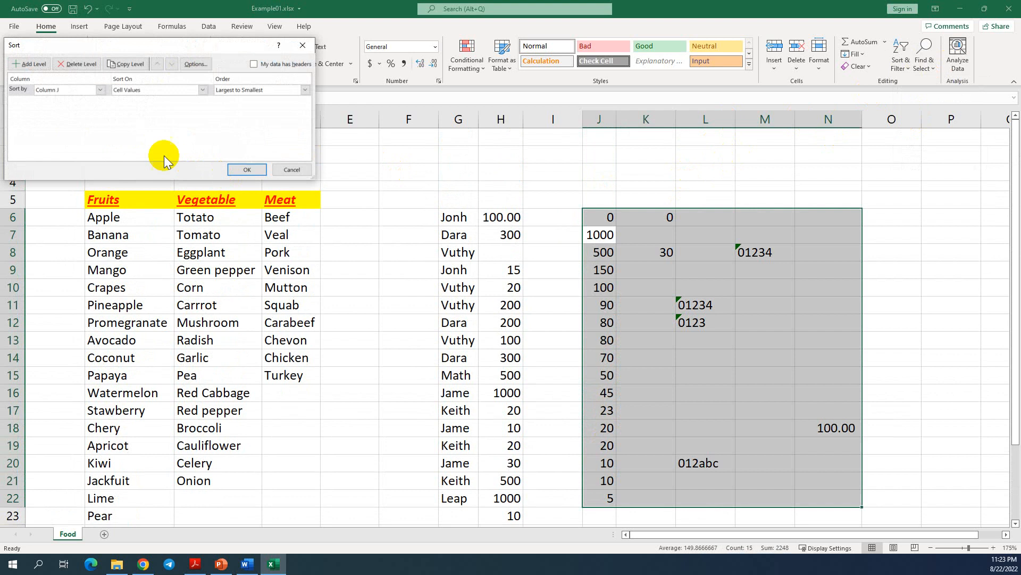
left_click(301, 45)
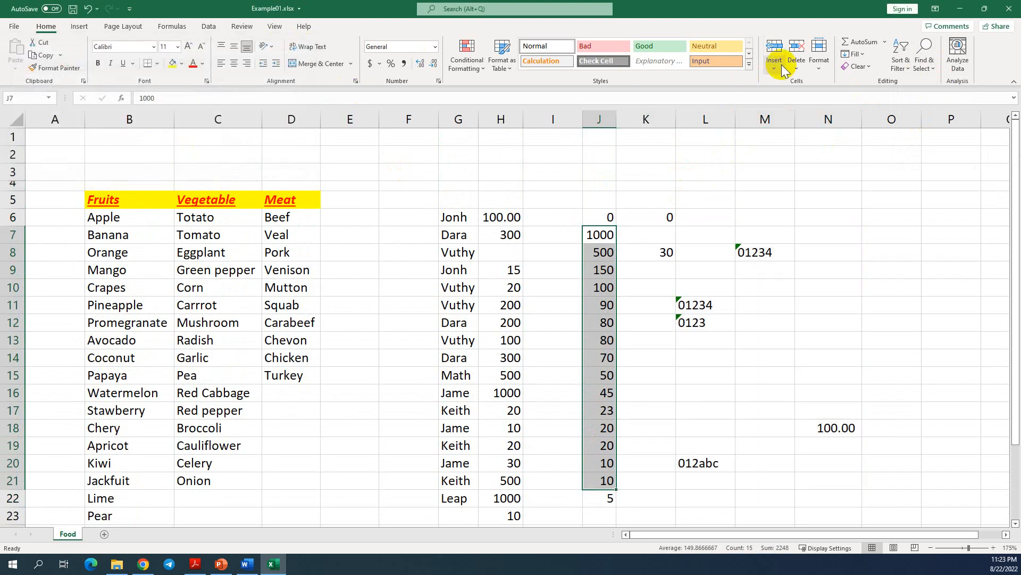
left_click(901, 65)
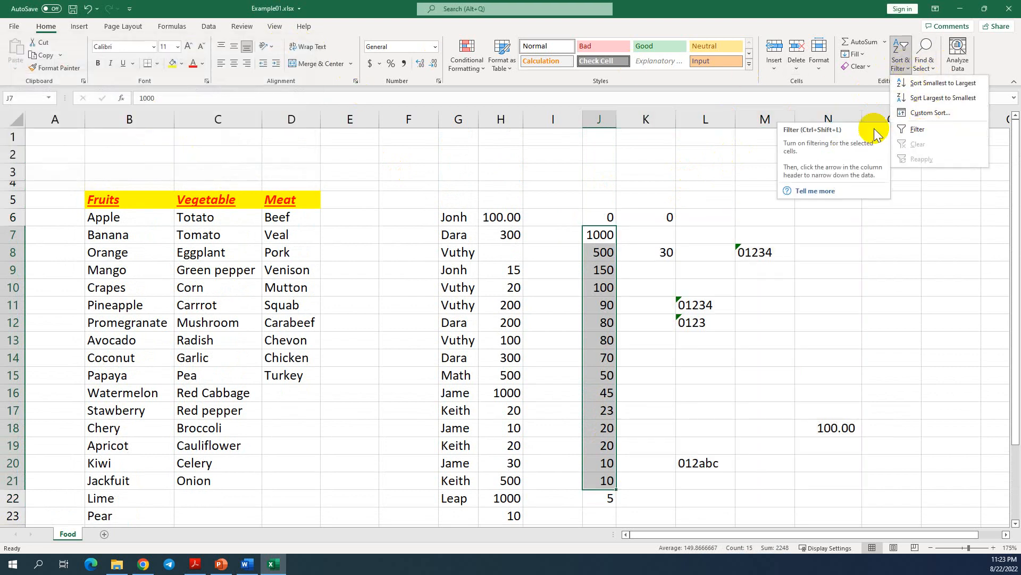
left_click(839, 106)
left_click(683, 206)
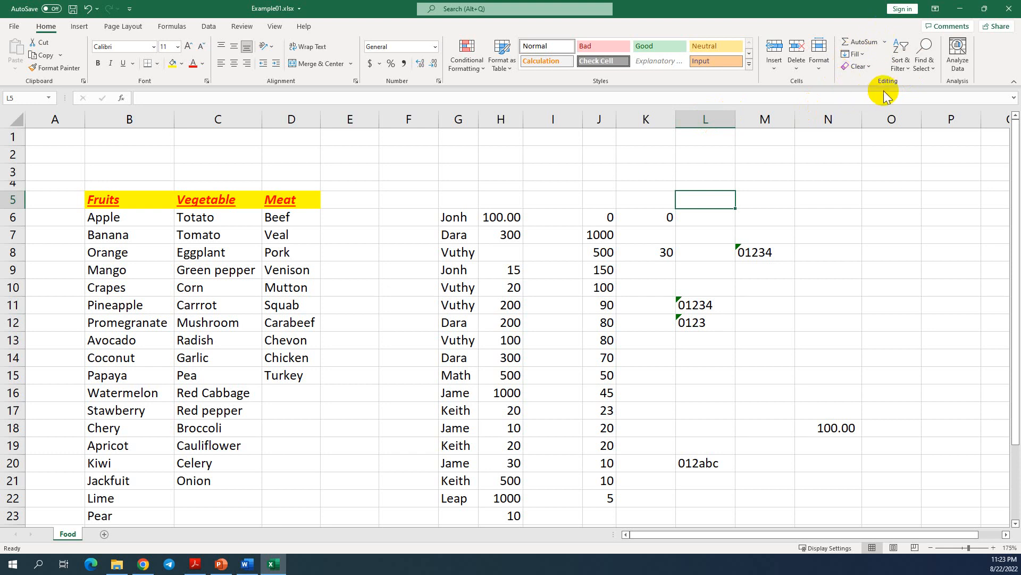
left_click(914, 74)
left_click(909, 70)
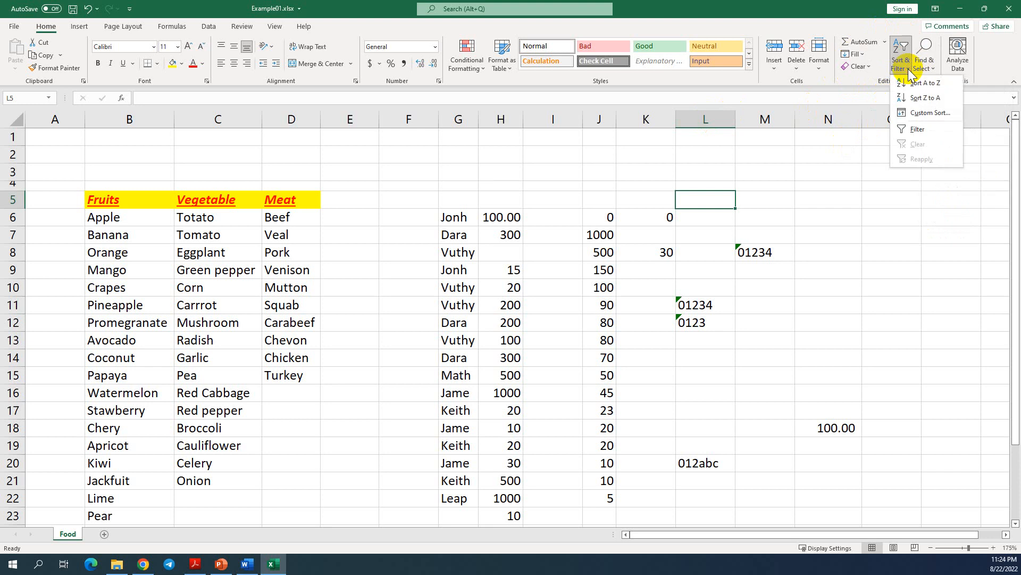
- Find the partial first name shared by G8 and G10, stepping through the matches and listing all of them
left_click(932, 71)
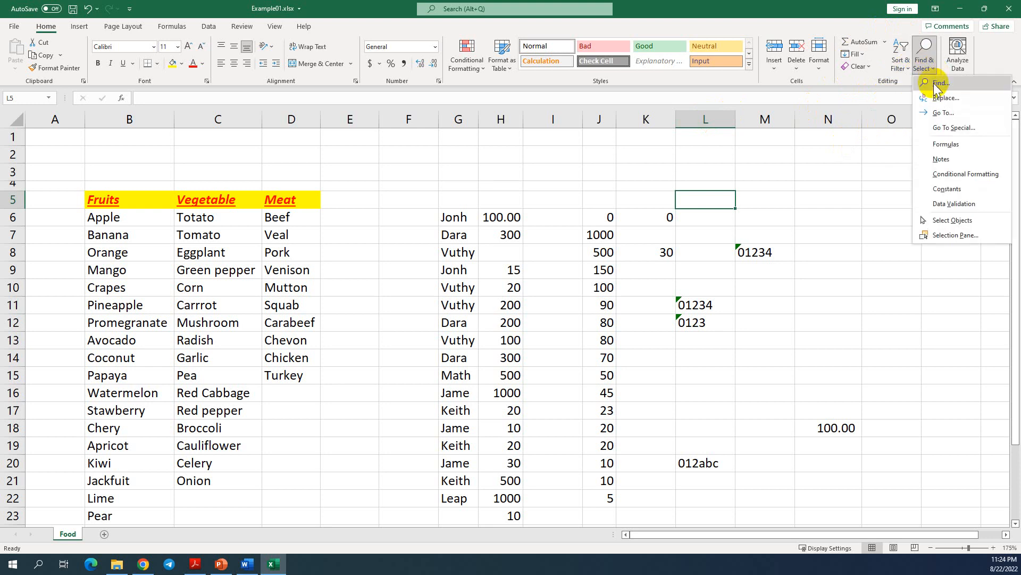
left_click(933, 83)
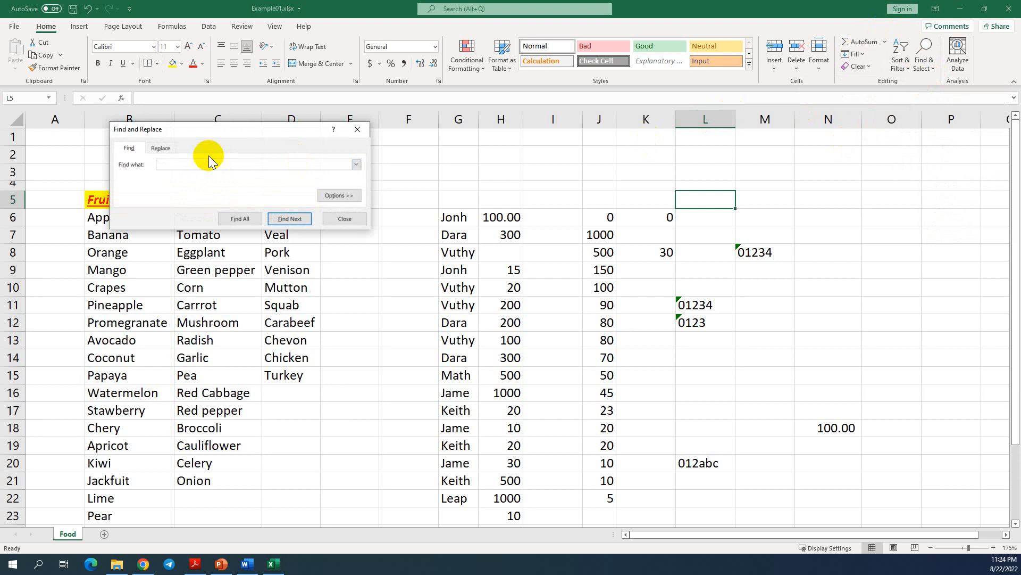
type("vuth")
key("Return")
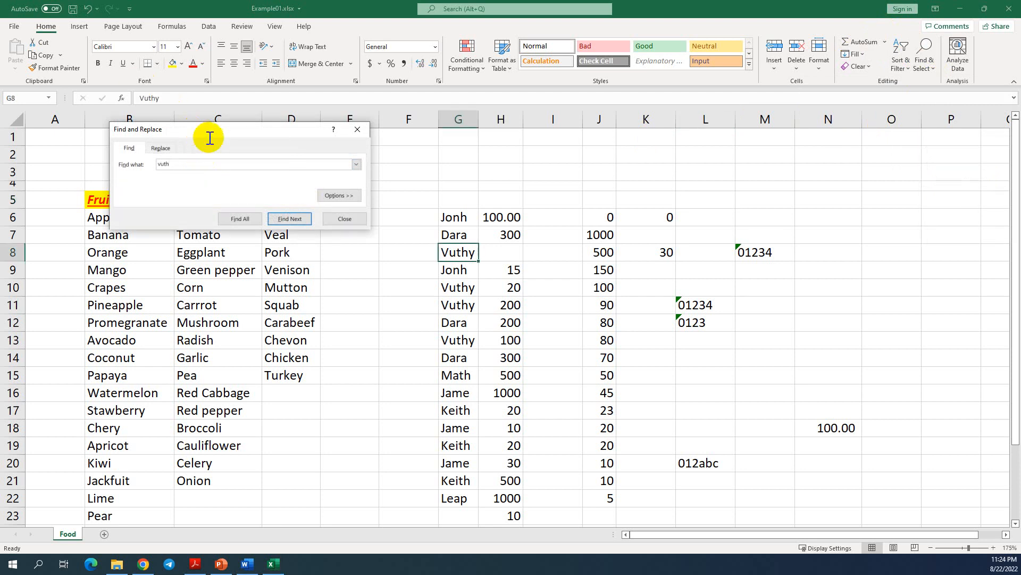
left_click(278, 219)
left_click(278, 220)
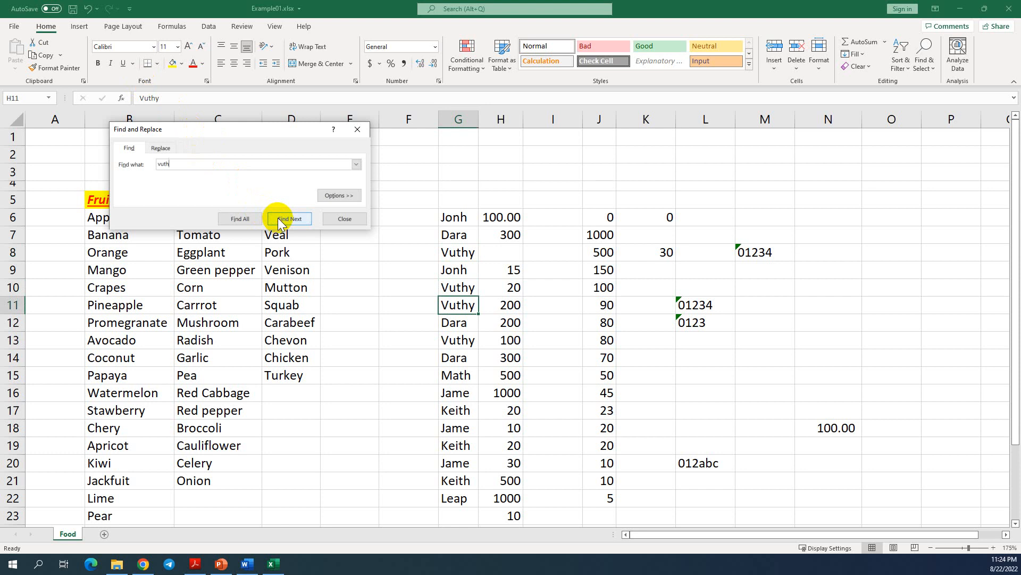
left_click(280, 219)
left_click(254, 221)
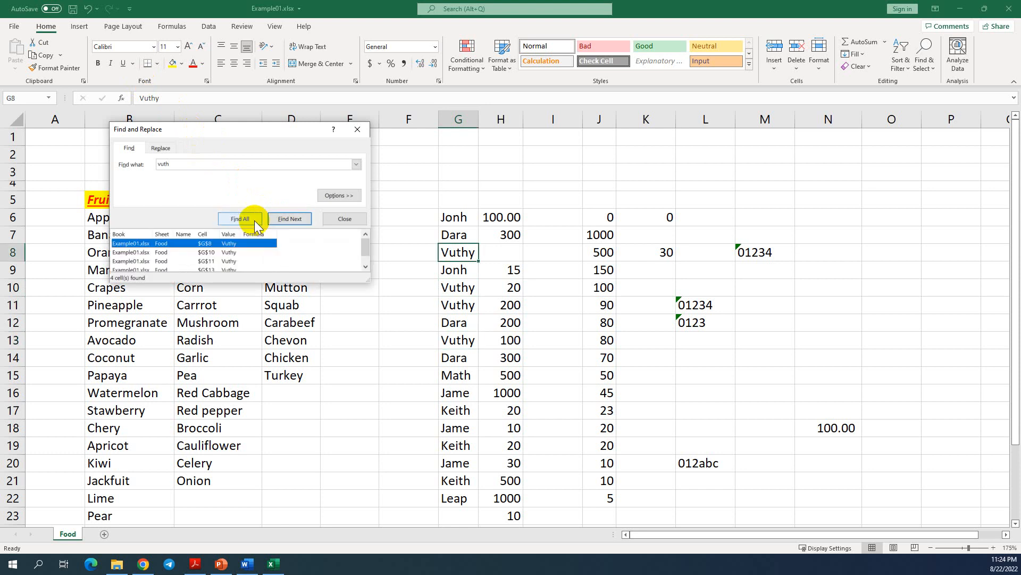
scroll(157, 263, "down", 1)
scroll(156, 264, "up", 1)
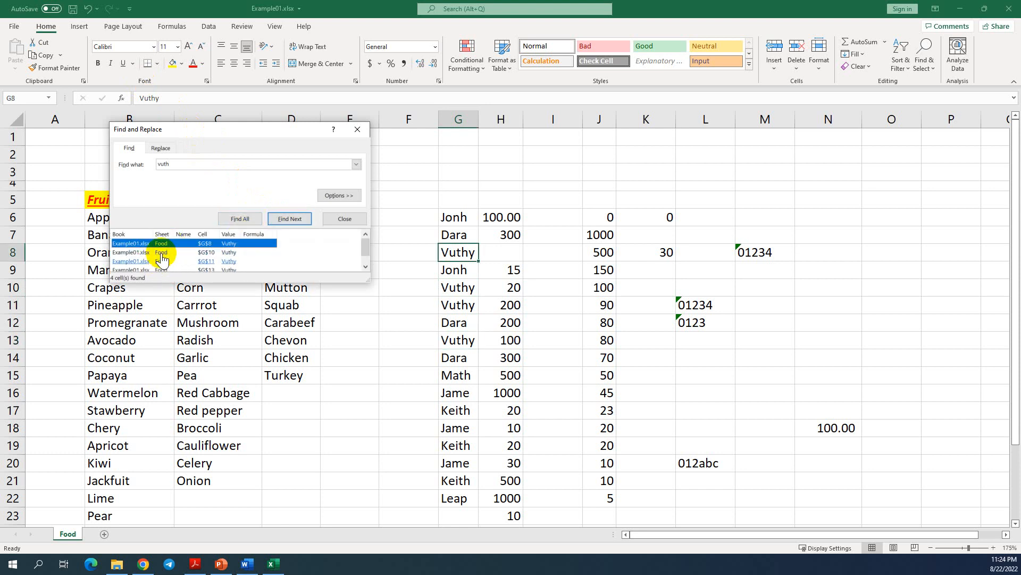
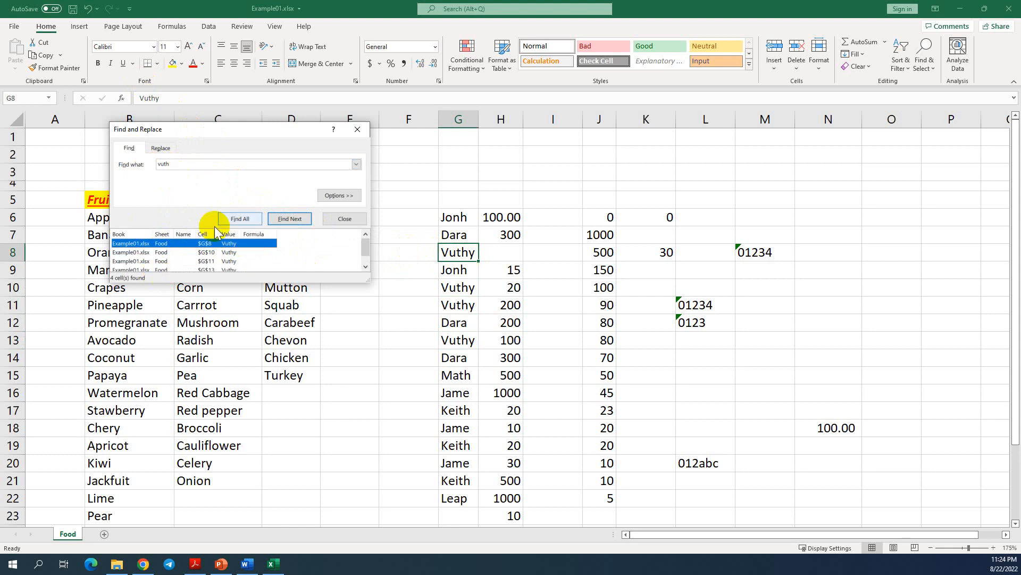
- Search for the full first name and for the same name followed by 1, and close Find and Replace
left_click(172, 164)
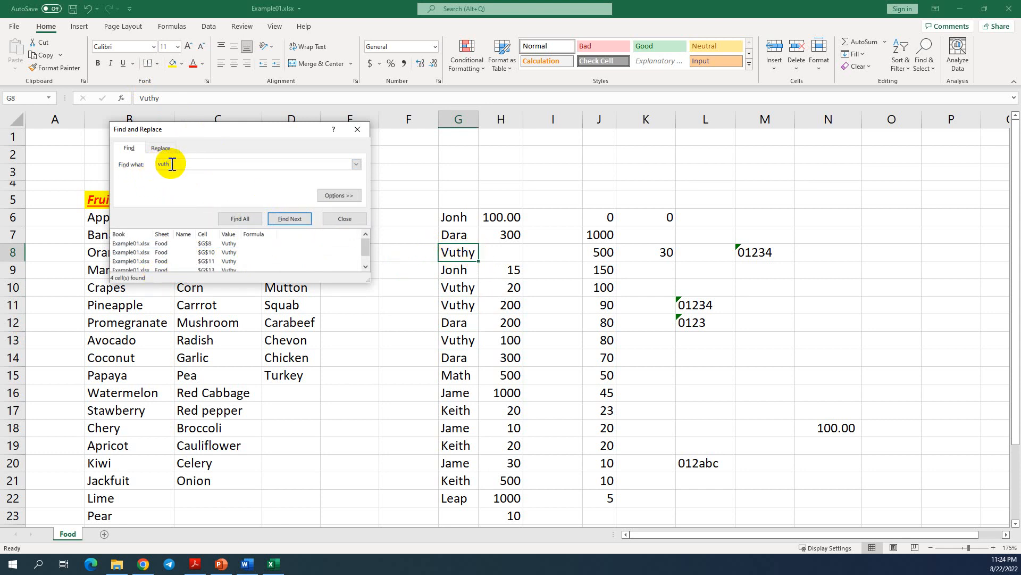
key("Return")
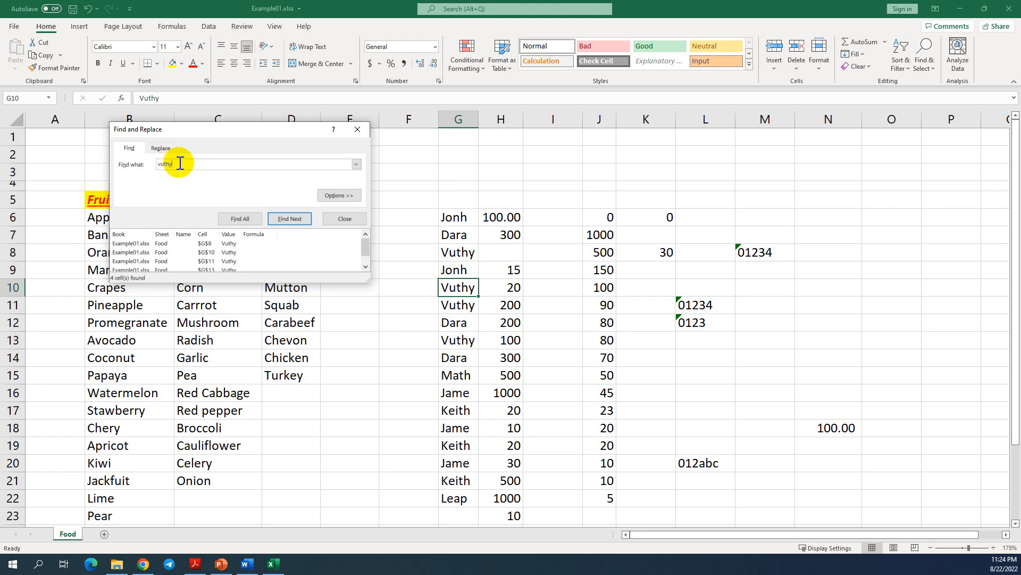
left_click(295, 218)
left_click(508, 308)
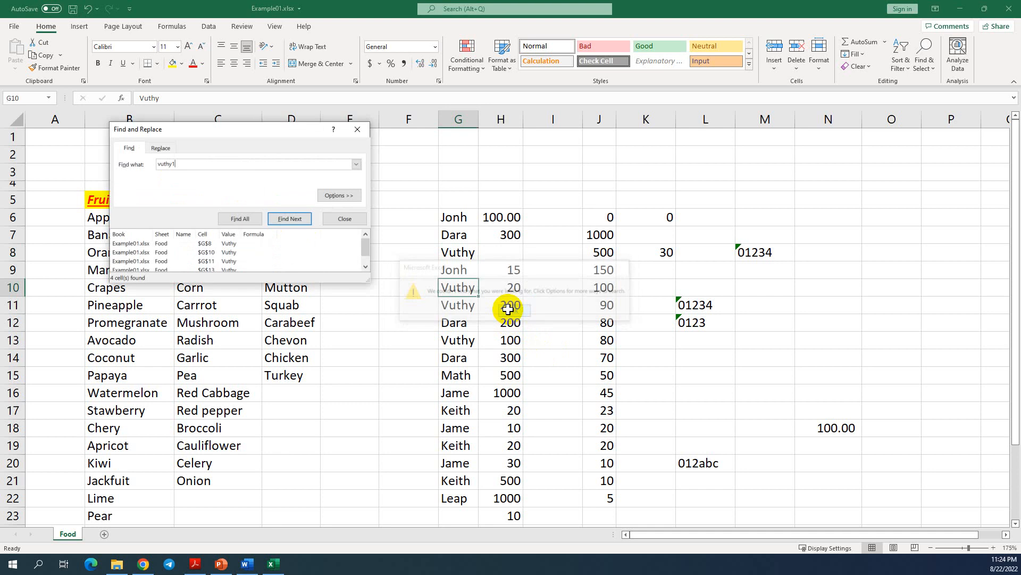
left_click(356, 130)
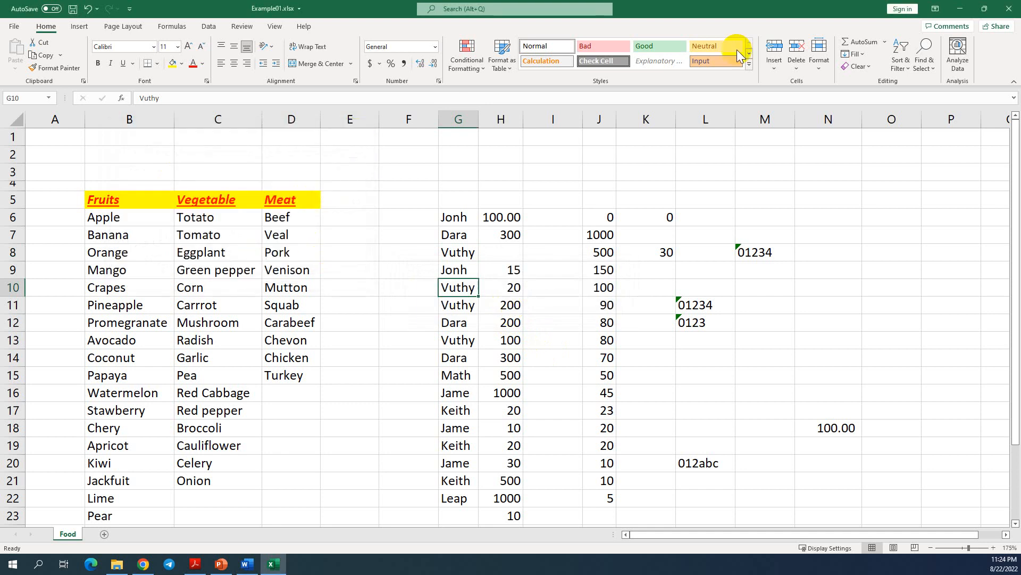
- Set up a replacement in G6:G22 that swaps the first name in G8 for a different first name
left_click(908, 71)
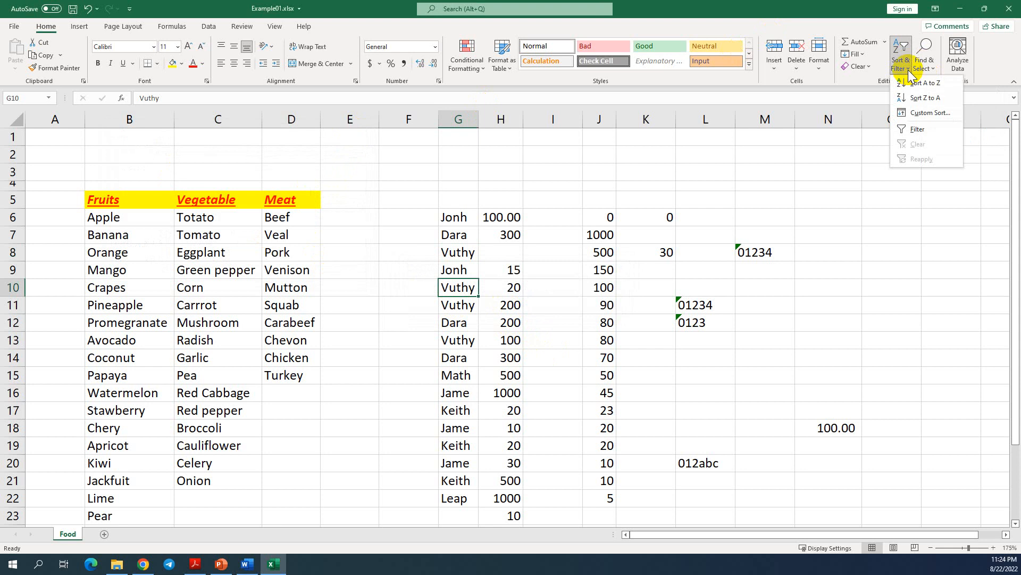
left_click(925, 60)
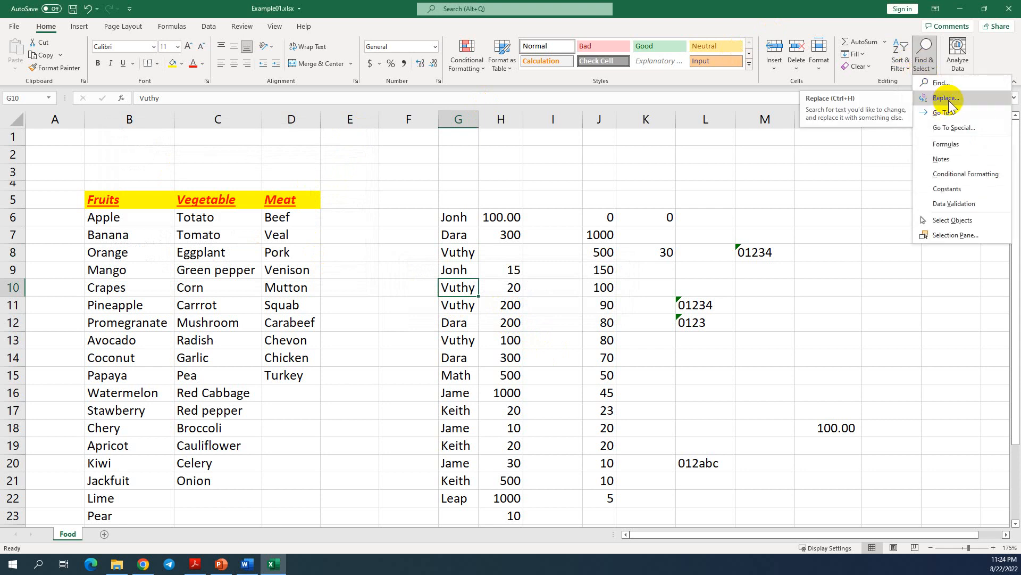
left_click(456, 217)
left_click_drag(456, 216, 447, 500)
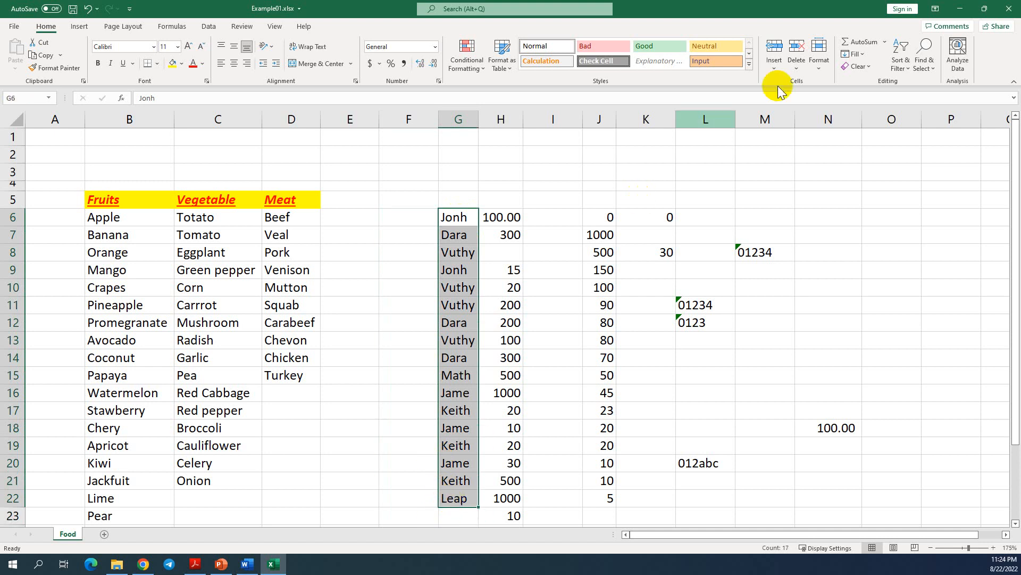
left_click(932, 67)
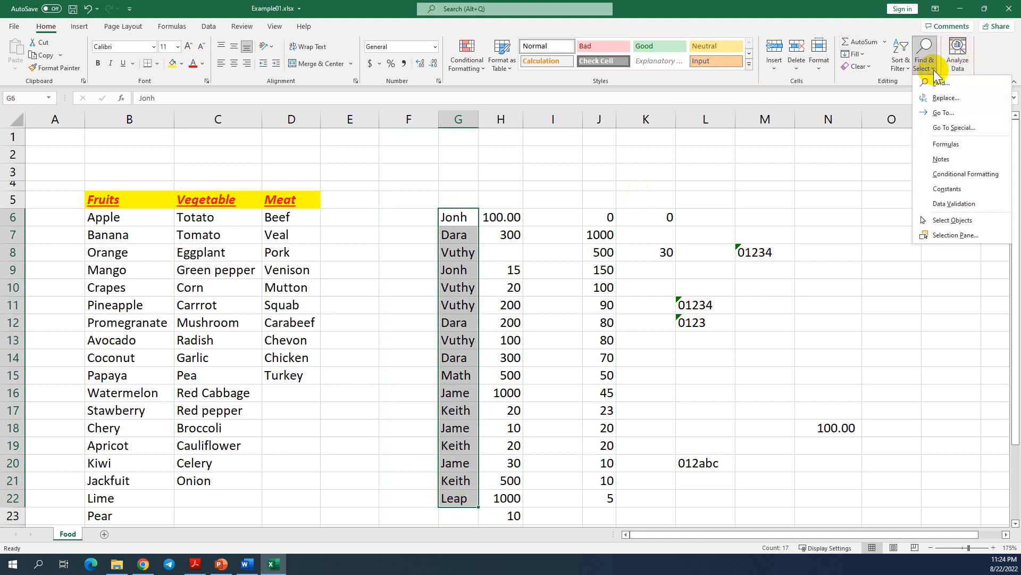
left_click(943, 97)
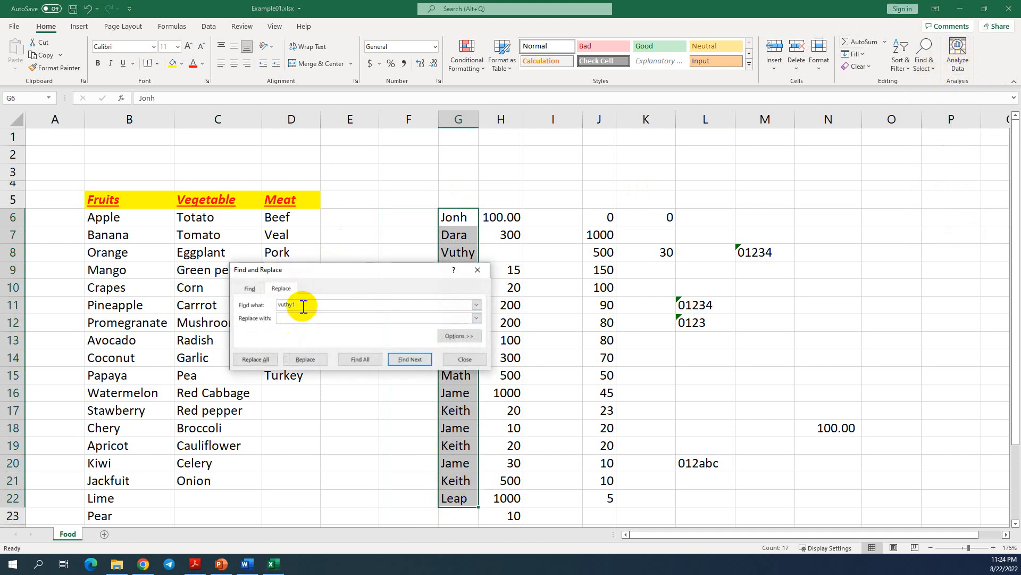
left_click(287, 321)
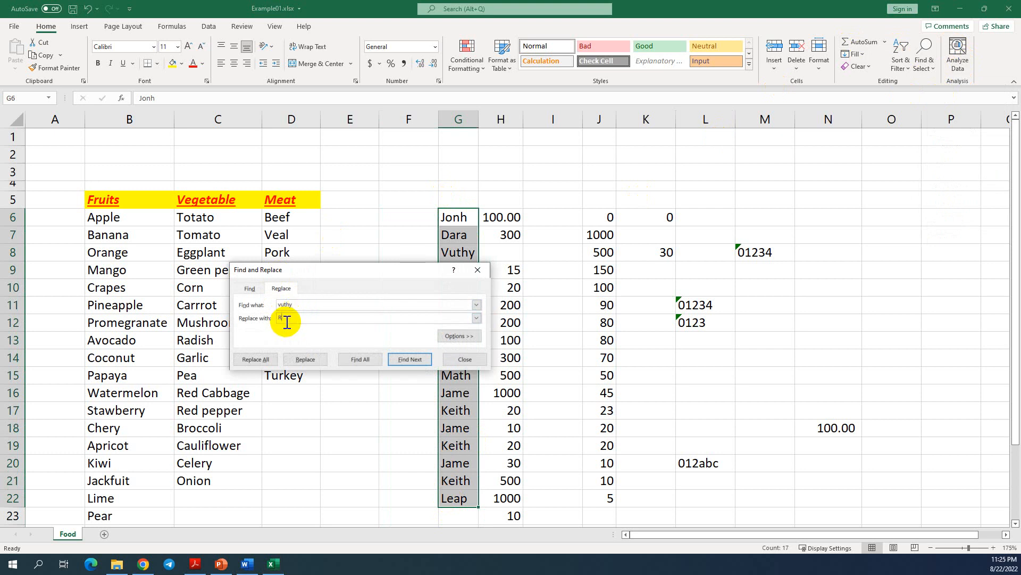
type("Ravy")
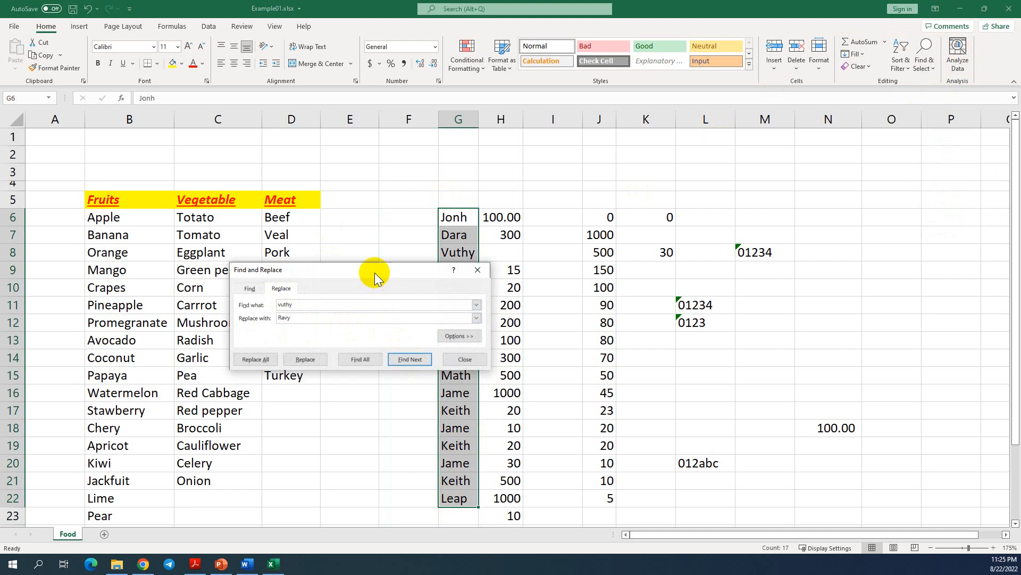
left_click_drag(374, 272, 260, 115)
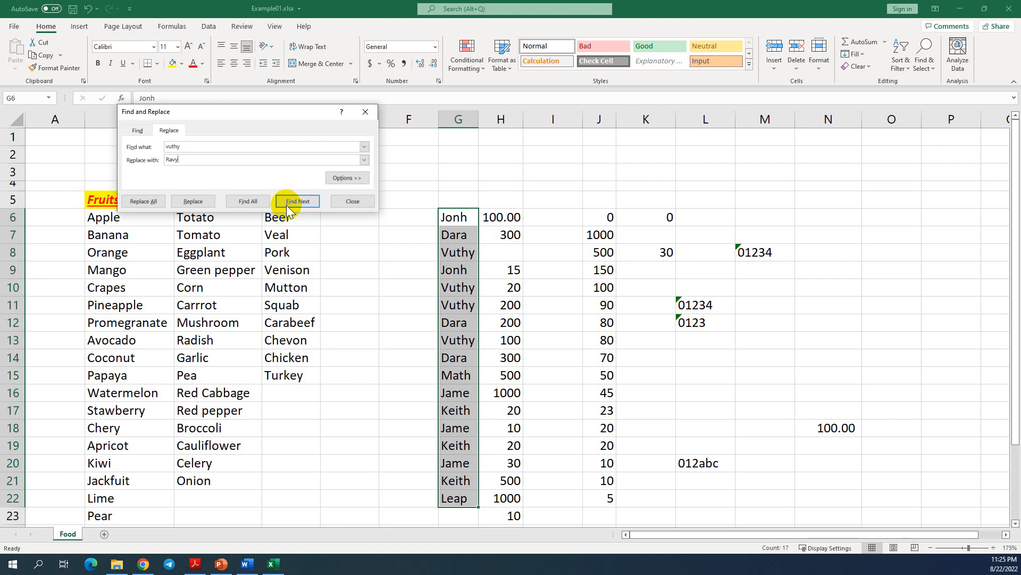
- Replace only the first match of the searched name, in G8, with the new first name
left_click(194, 202)
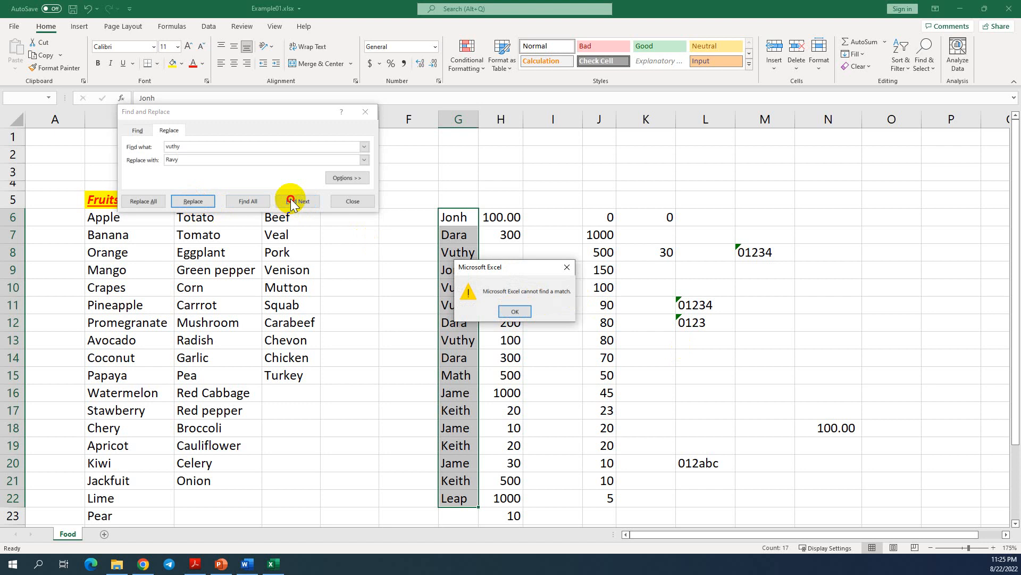
left_click(512, 309)
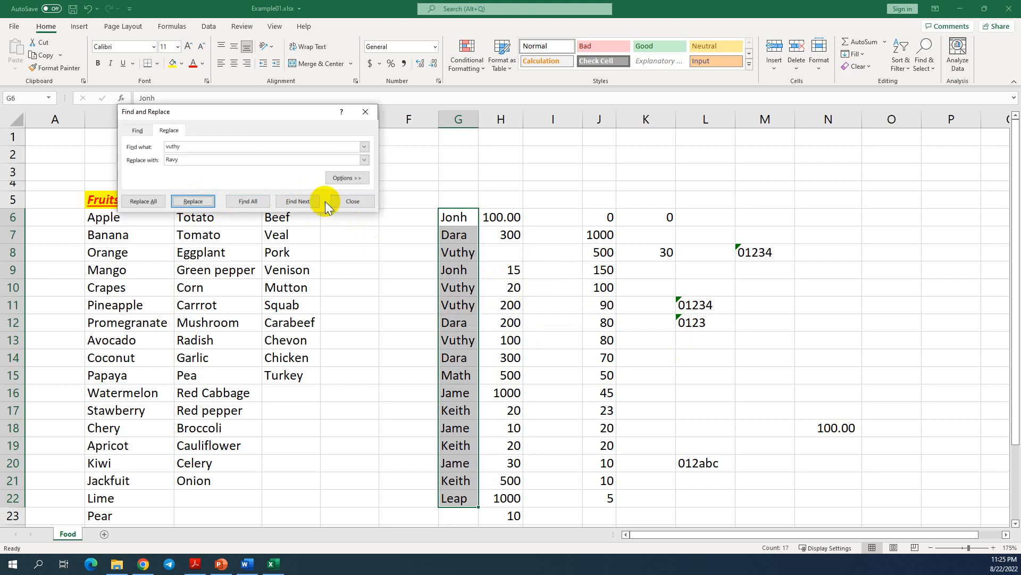
left_click(312, 202)
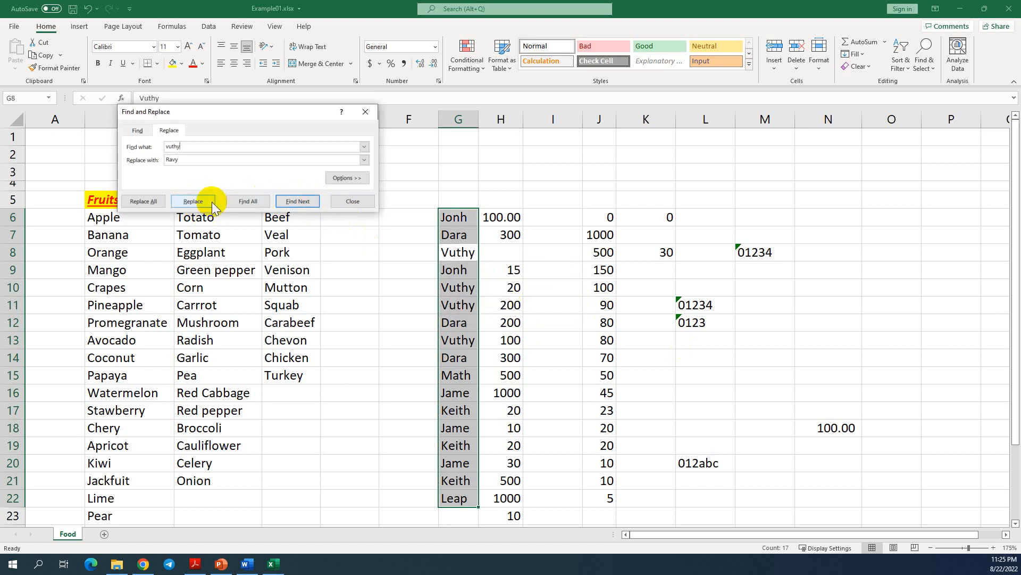
left_click(194, 201)
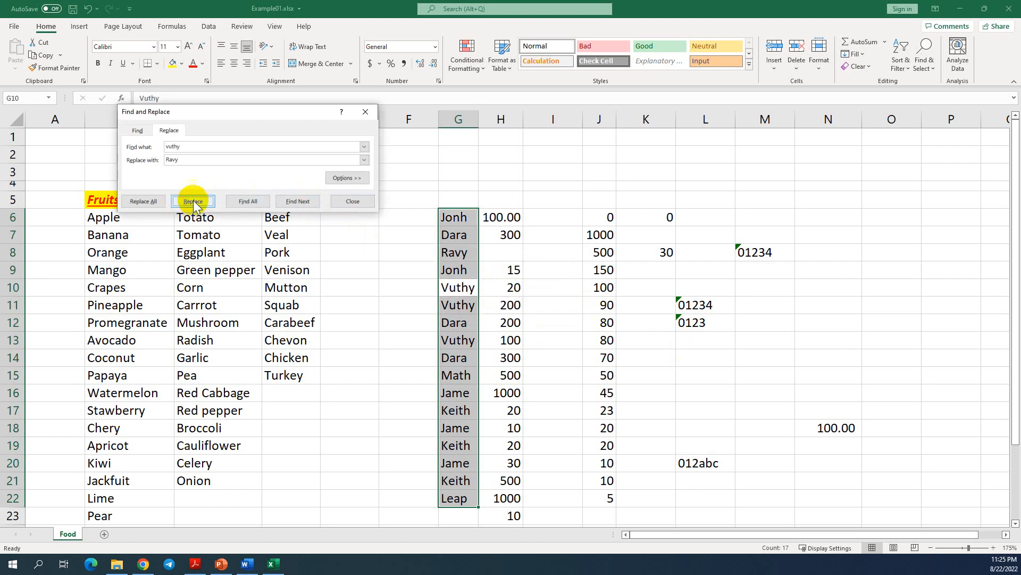
- Replace all remaining matches of the searched name with the new first name, and close Find and Replace
left_click(248, 202)
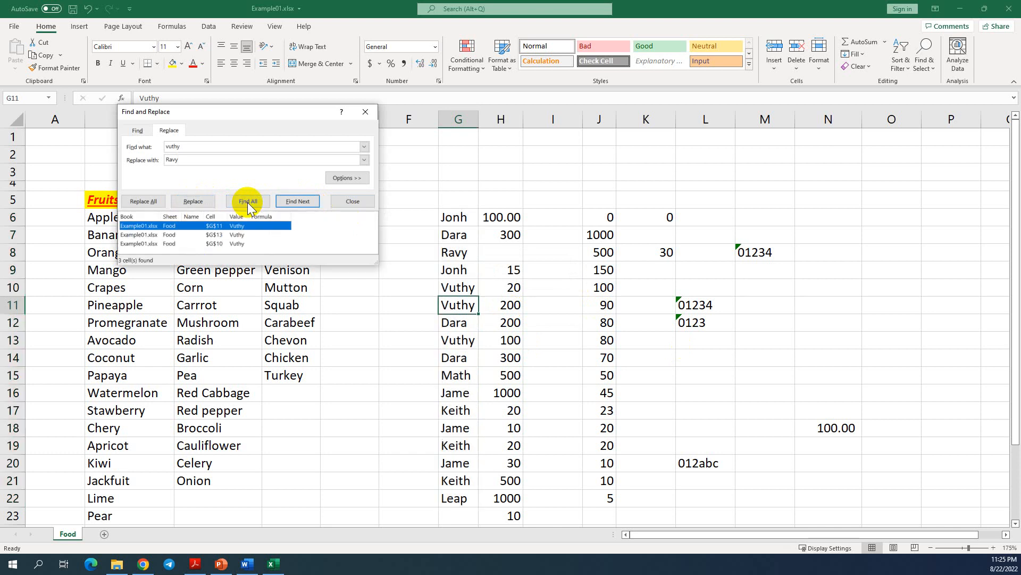
left_click(145, 203)
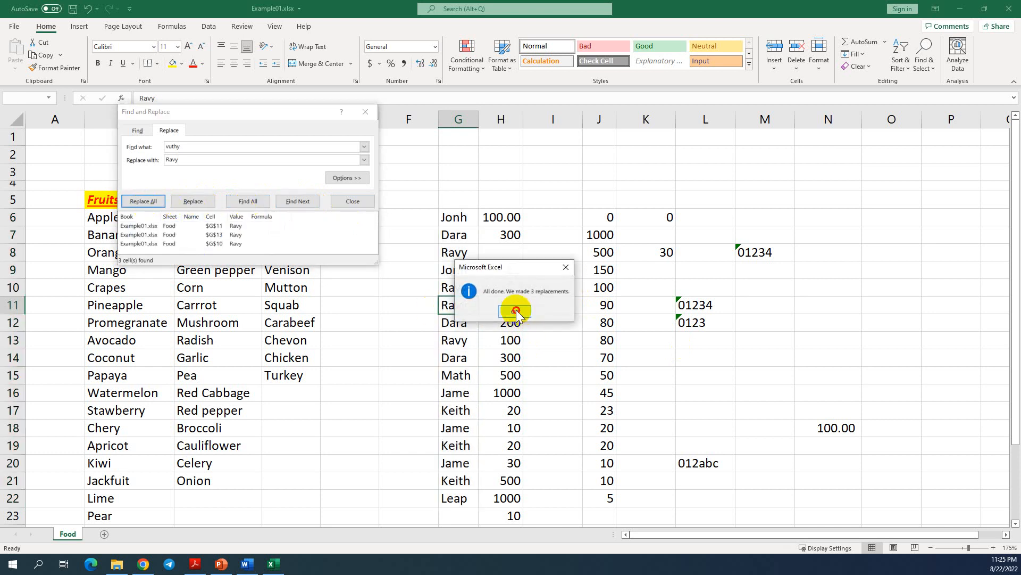
left_click(516, 310)
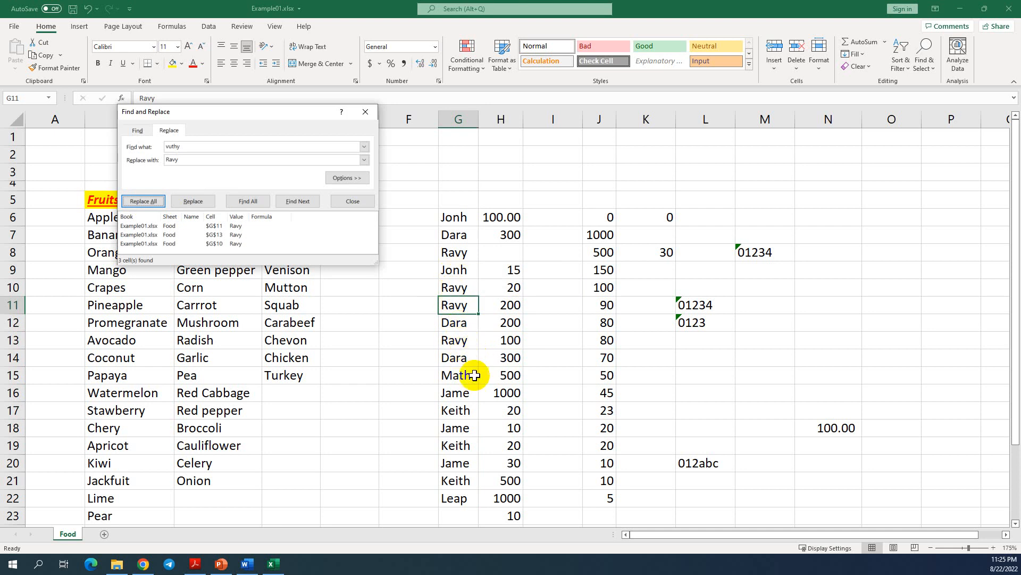
left_click(363, 113)
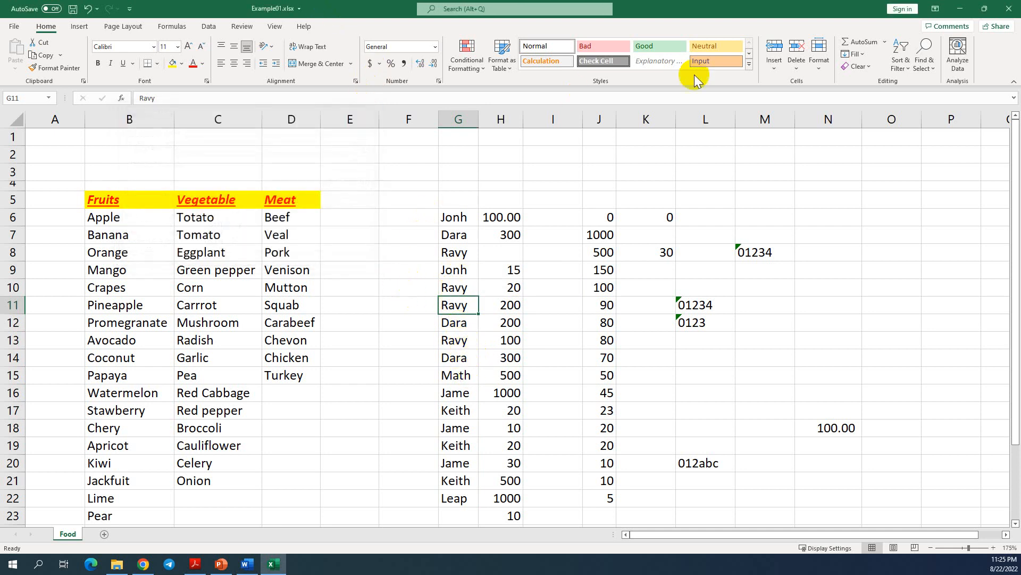
- Select the empty cell K169, far below the data on the Food sheet
left_click(935, 73)
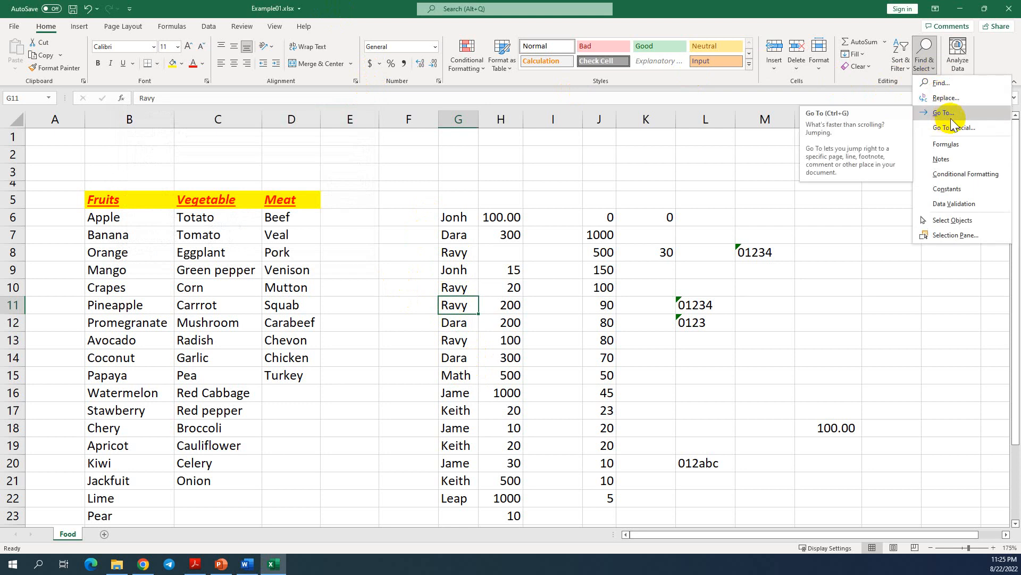
left_click(868, 251)
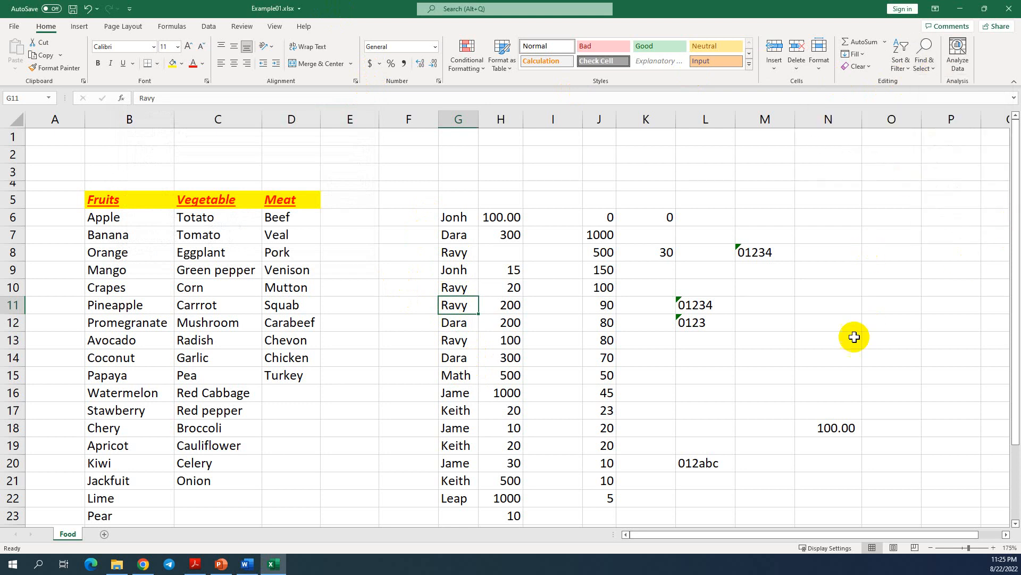
scroll(853, 338, "down", 20)
scroll(870, 345, "down", 20)
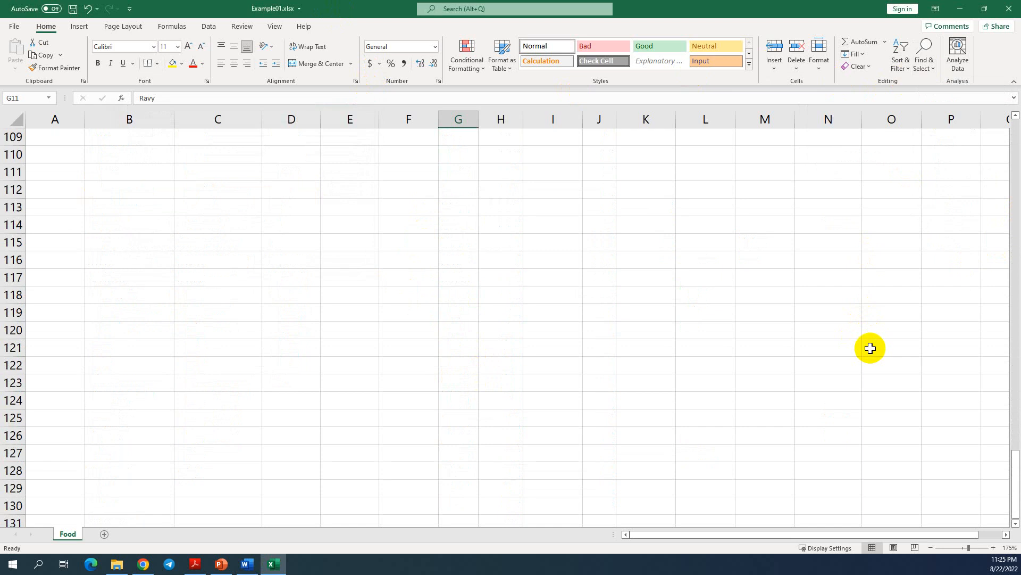
left_click(617, 446)
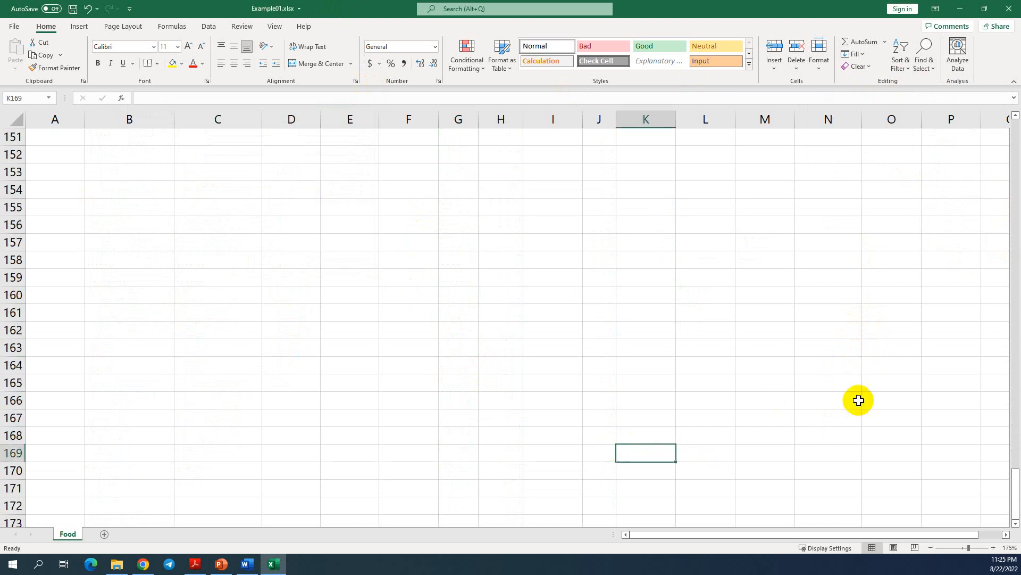
left_click_drag(1014, 465, 1010, 498)
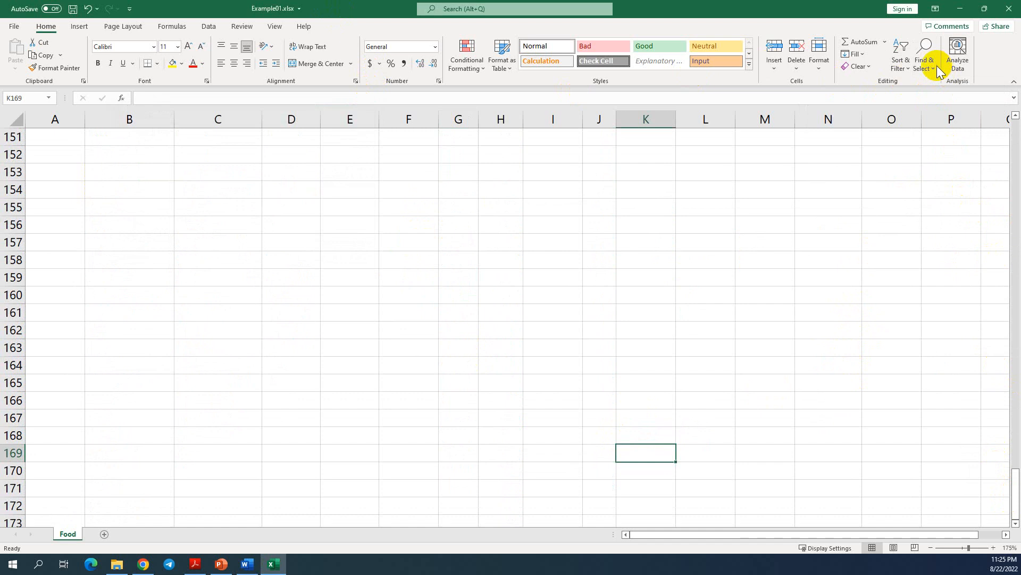
- Jump back to cell B2 with Go To
left_click(932, 62)
left_click(947, 115)
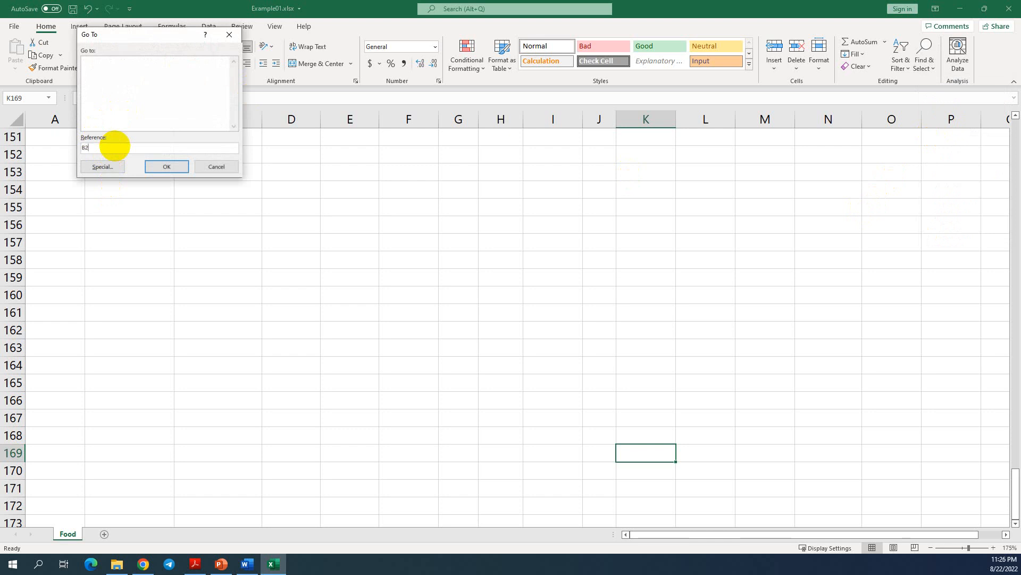
left_click(168, 168)
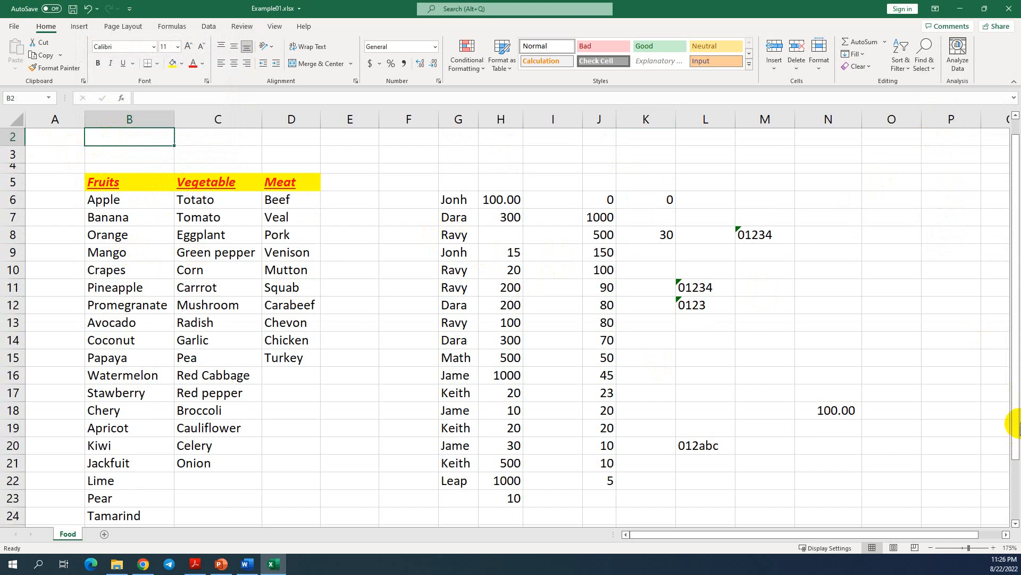
left_click_drag(1015, 445, 976, 412)
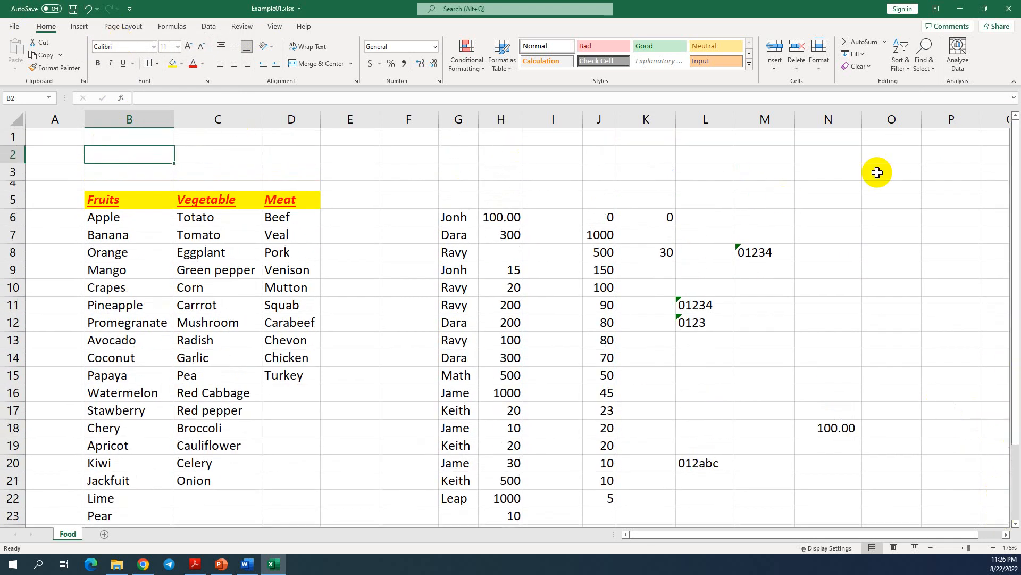
- Examine the remaining Find & Select options and the Data Validation commands
left_click(930, 72)
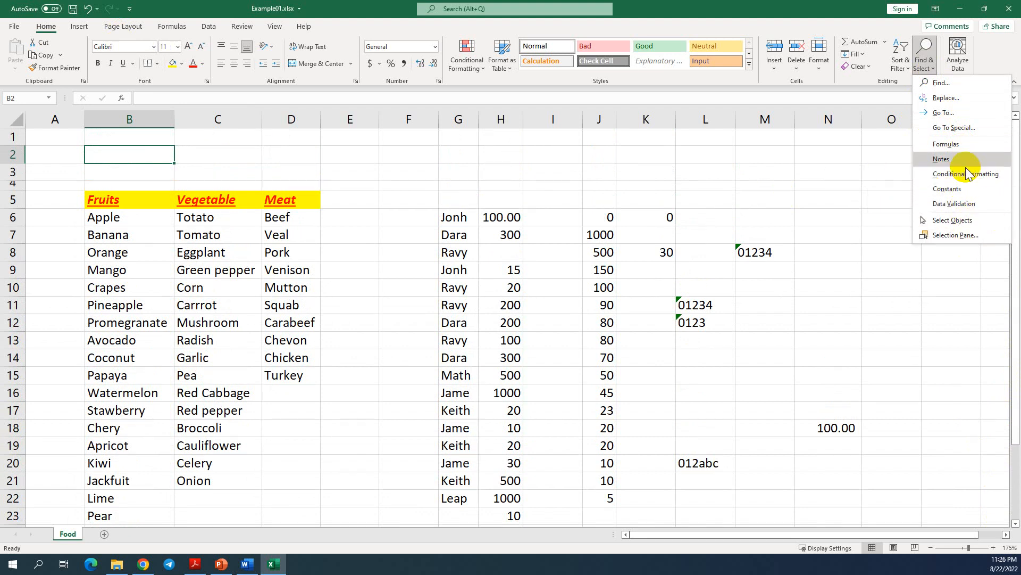
left_click(881, 182)
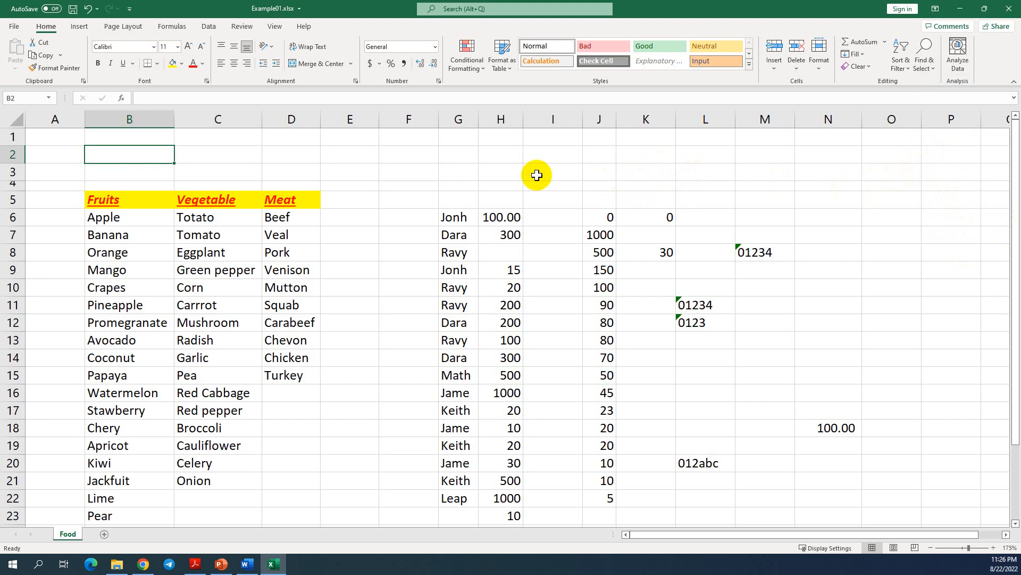
left_click(209, 28)
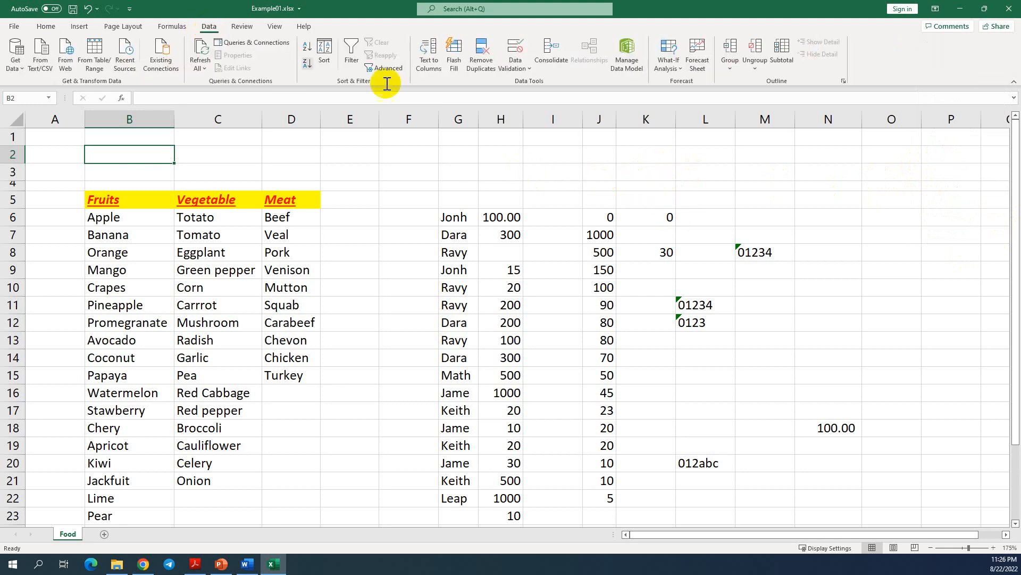
left_click(529, 69)
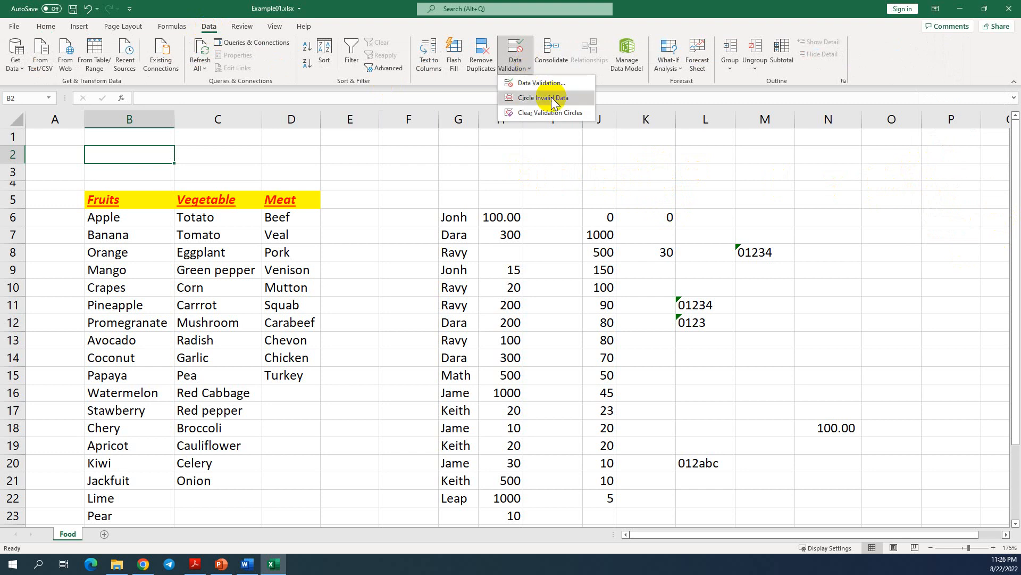
left_click(210, 29)
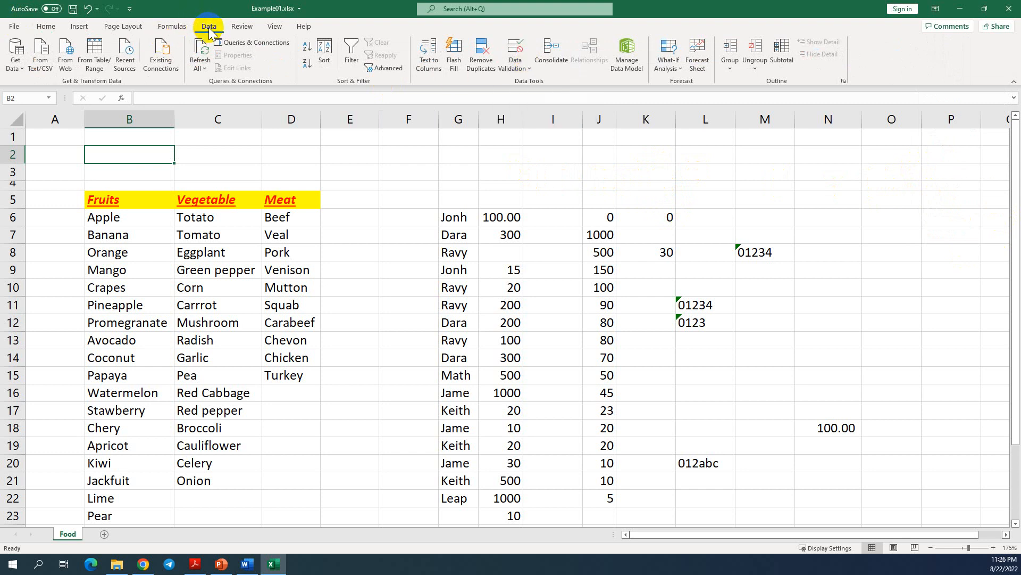
left_click(397, 236)
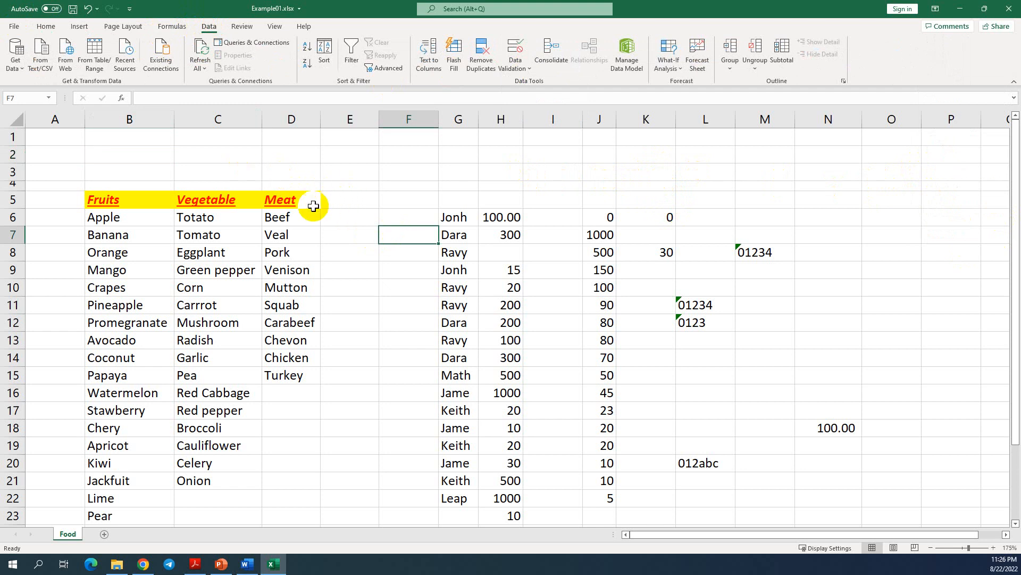
left_click(45, 27)
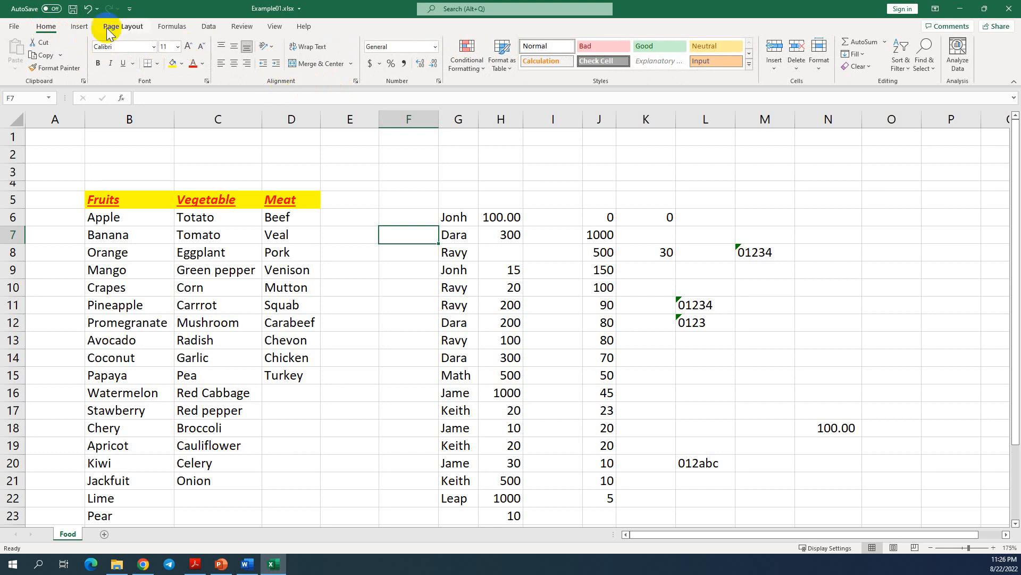
left_click(78, 28)
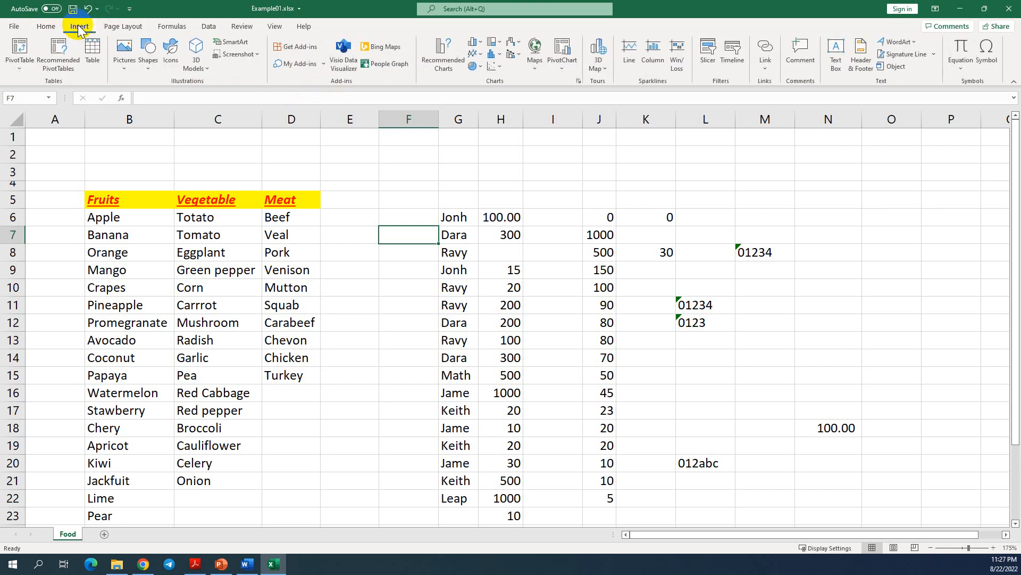
left_click(48, 27)
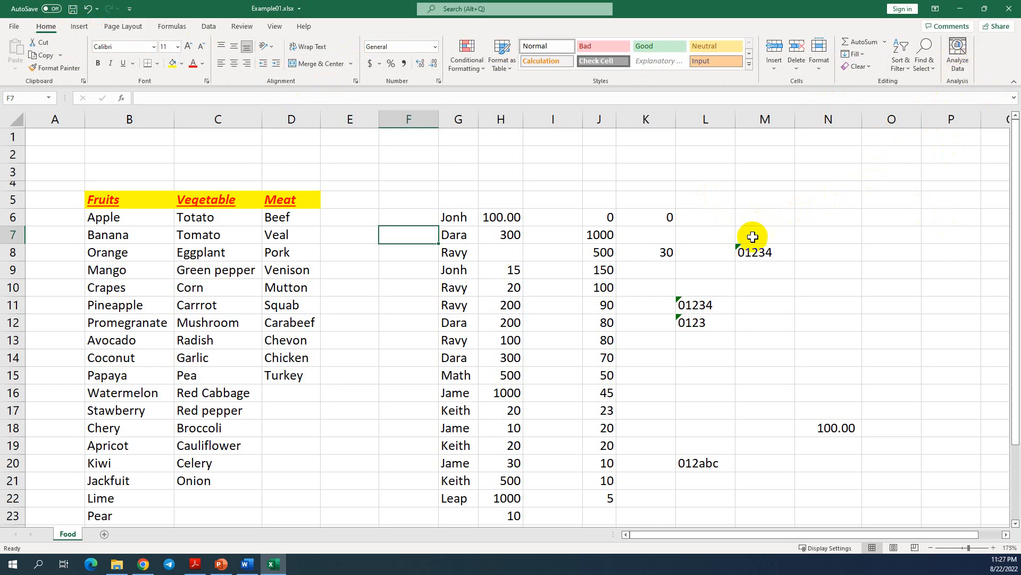
- Close the workbook Example01.xlsx without saving its changes
left_click(527, 253)
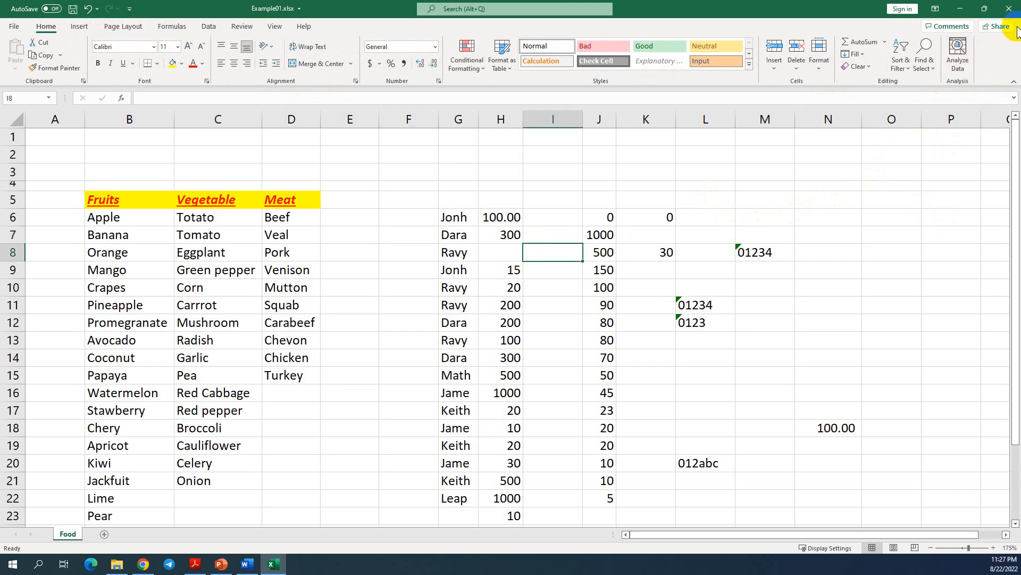
left_click(1009, 8)
left_click(511, 307)
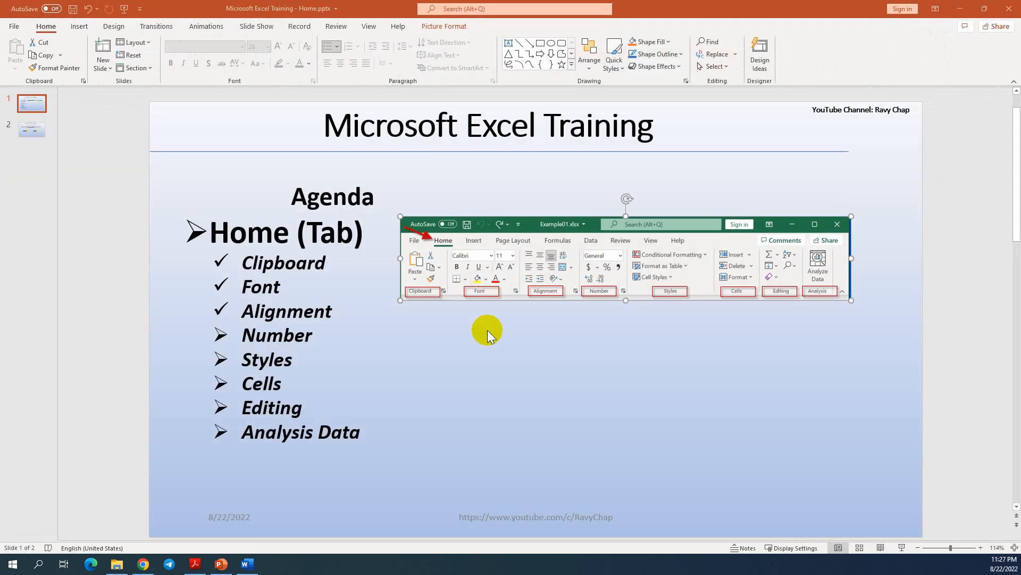
- Reopen the workbook Example01.xlsx from the Home Tabs folder in File Explorer
left_click(118, 565)
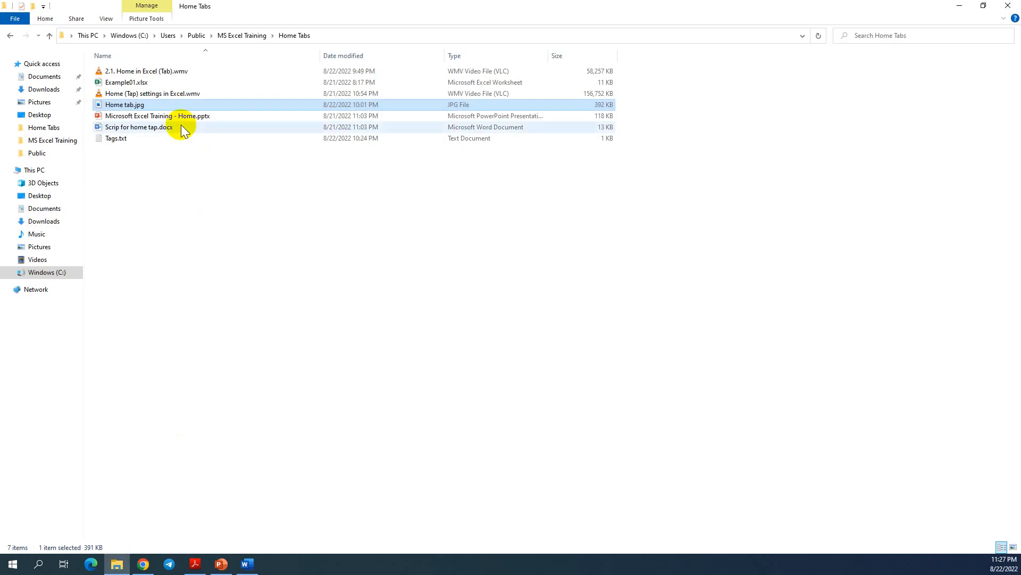
left_click(148, 104)
left_click(120, 84)
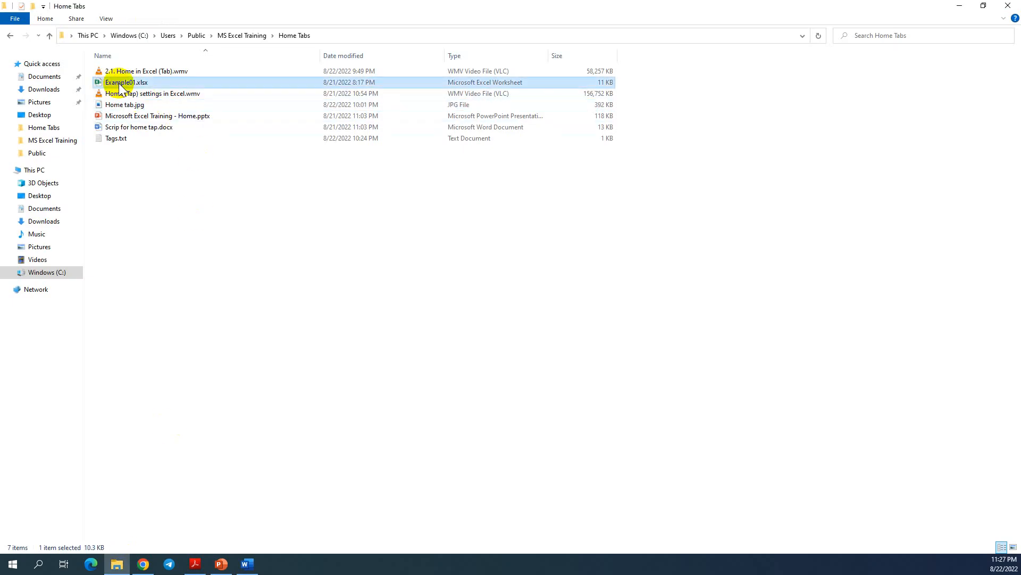
double_click(120, 83)
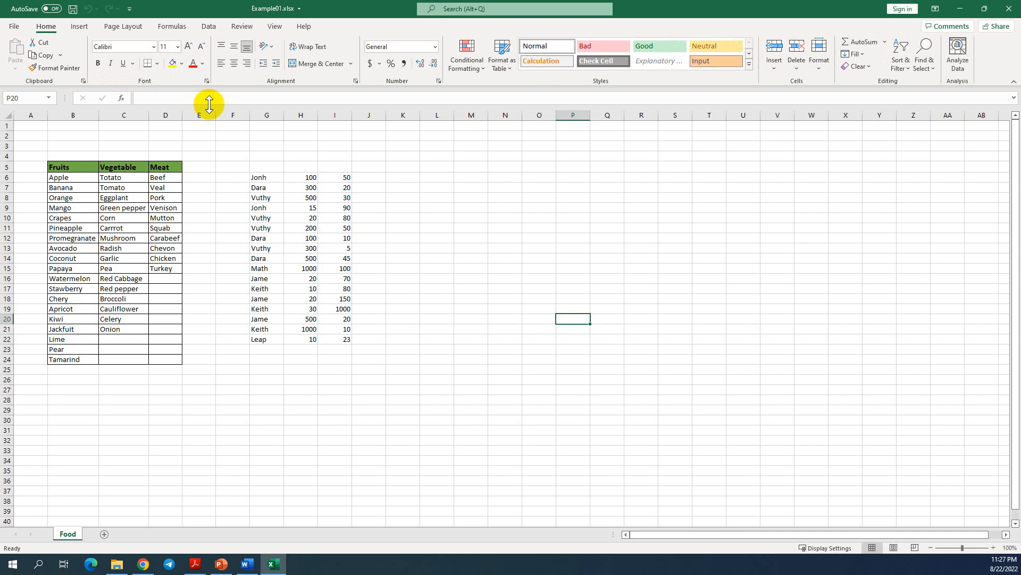
- Run Analyze Data on the names and numbers in G6:I22
left_click_drag(258, 178, 341, 339)
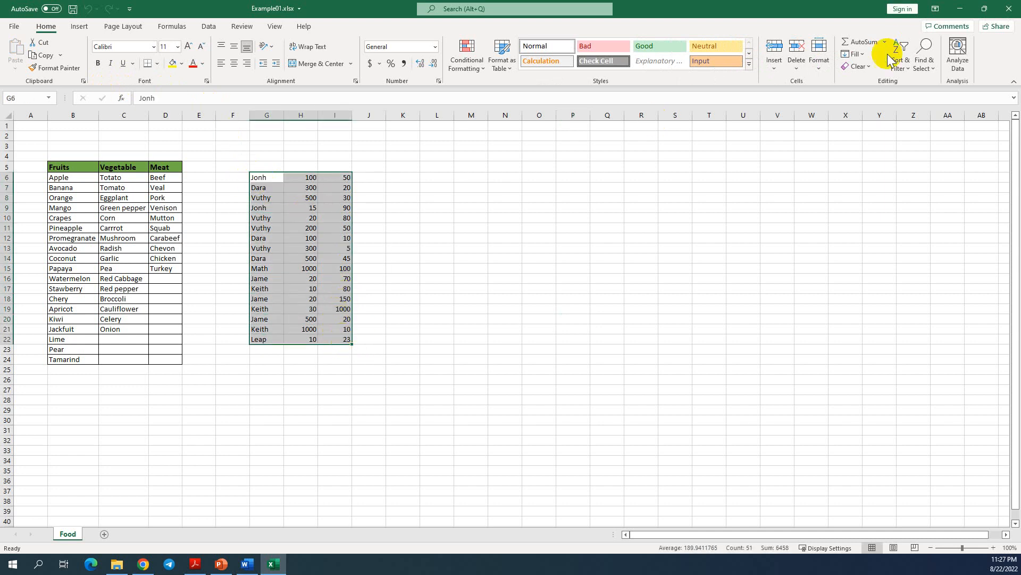
left_click(961, 60)
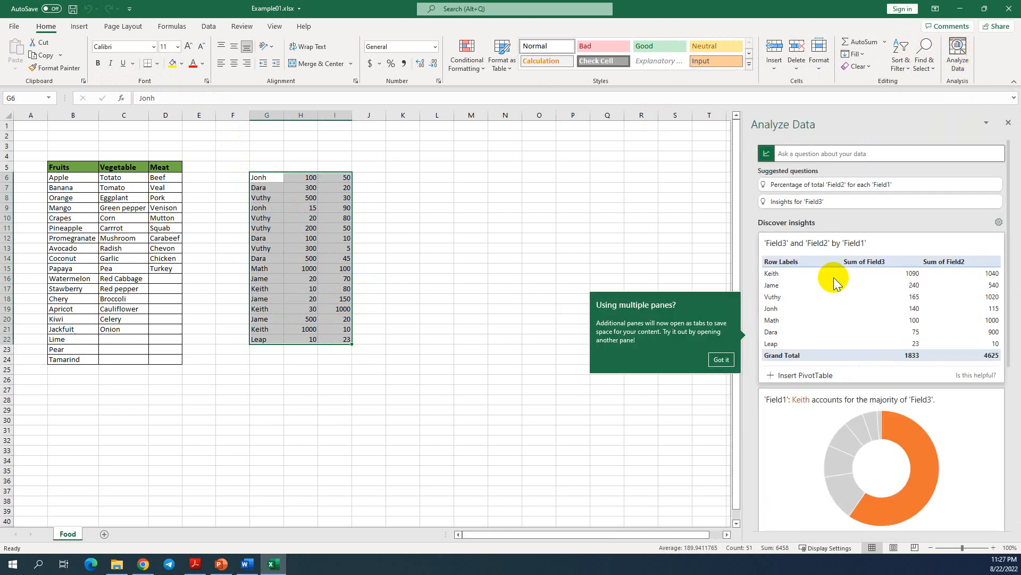
- Examine the PivotTable and charts that Analyze Data suggests for the selected range
scroll(834, 288, "down", 1)
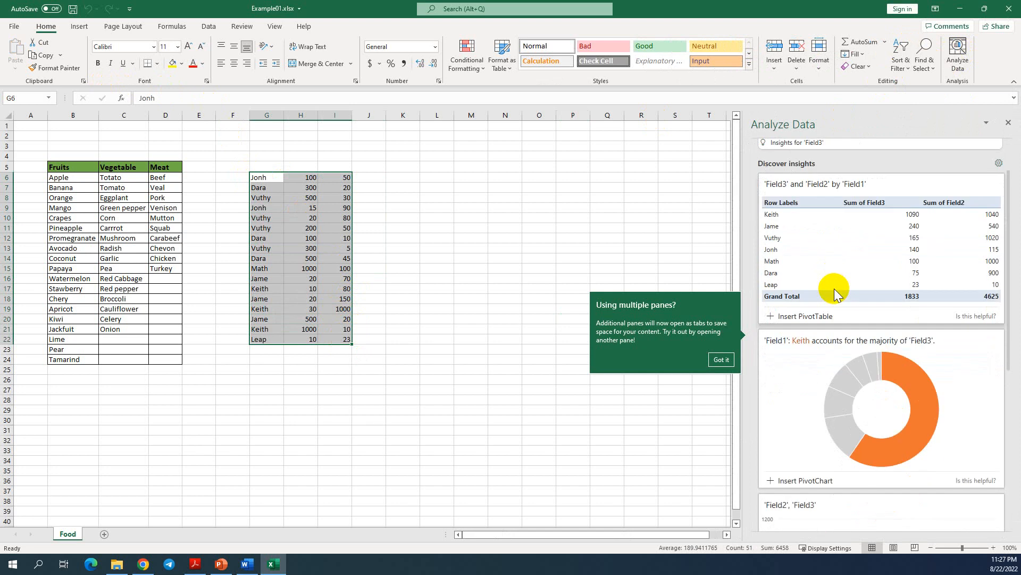
scroll(834, 289, "down", 2)
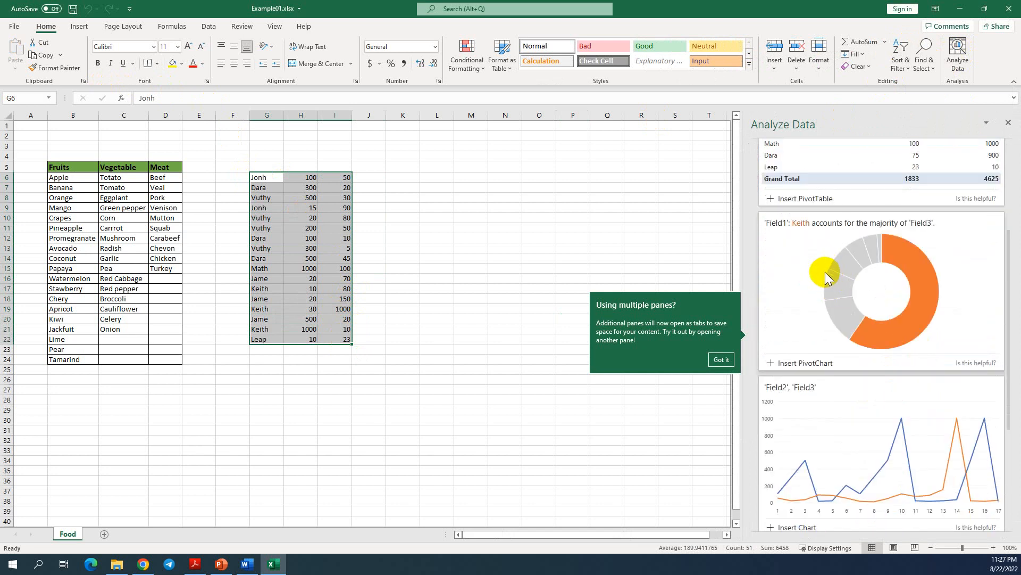
scroll(808, 298, "down", 1)
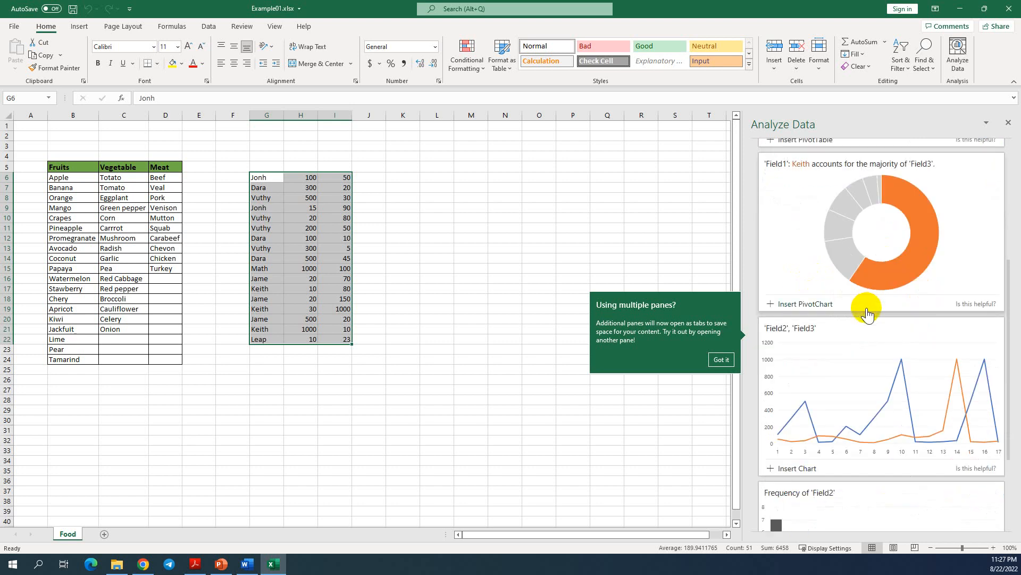
scroll(814, 309, "down", 2)
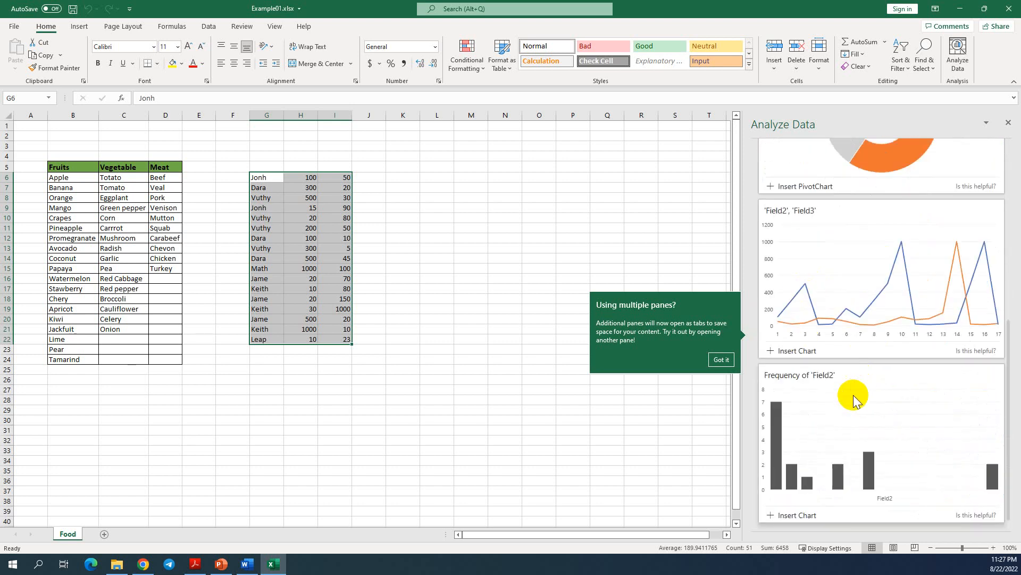
right_click(888, 276)
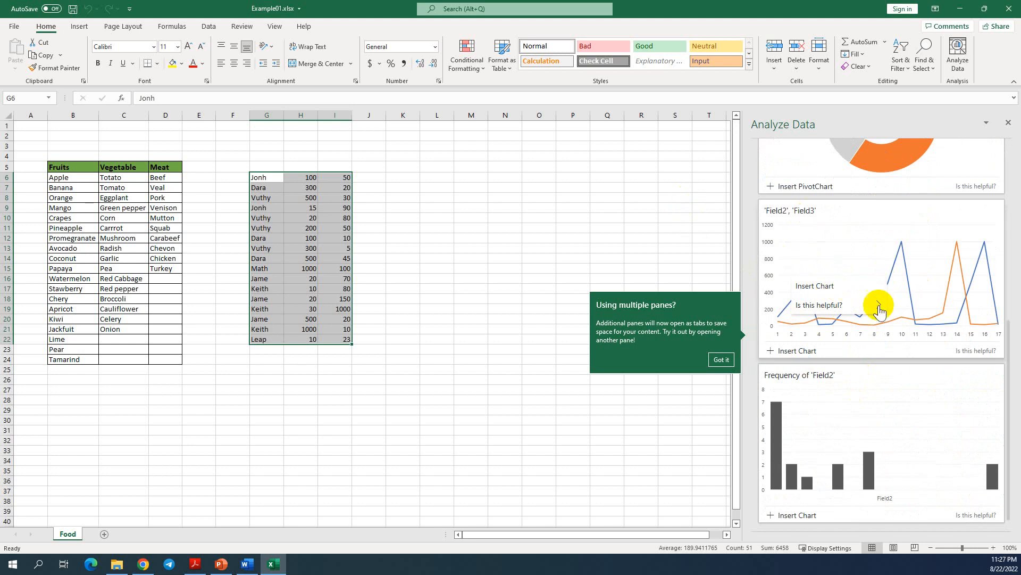
scroll(873, 440, "down", 1)
scroll(868, 410, "up", 5)
scroll(869, 410, "up", 2)
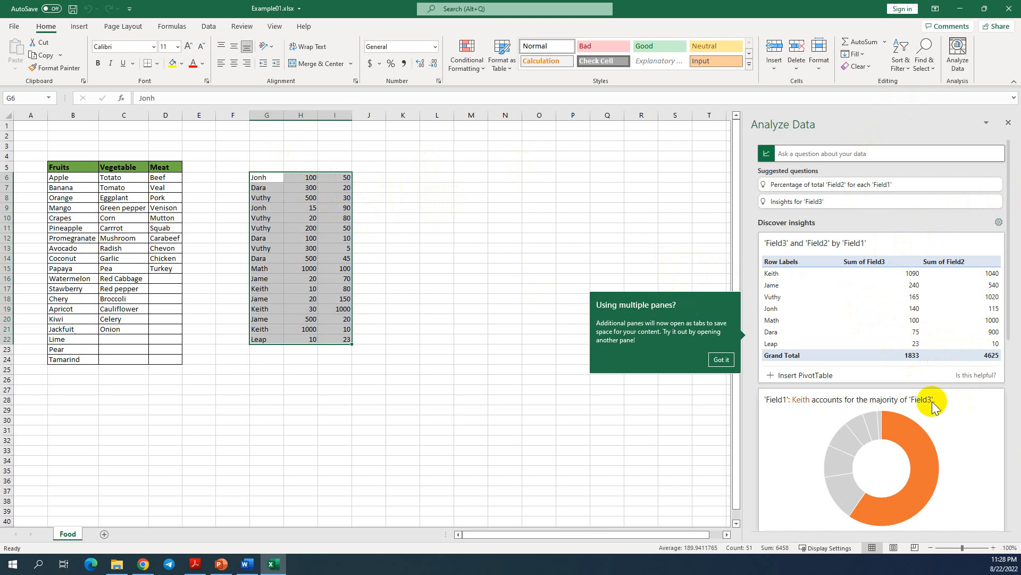
scroll(951, 397, "down", 5)
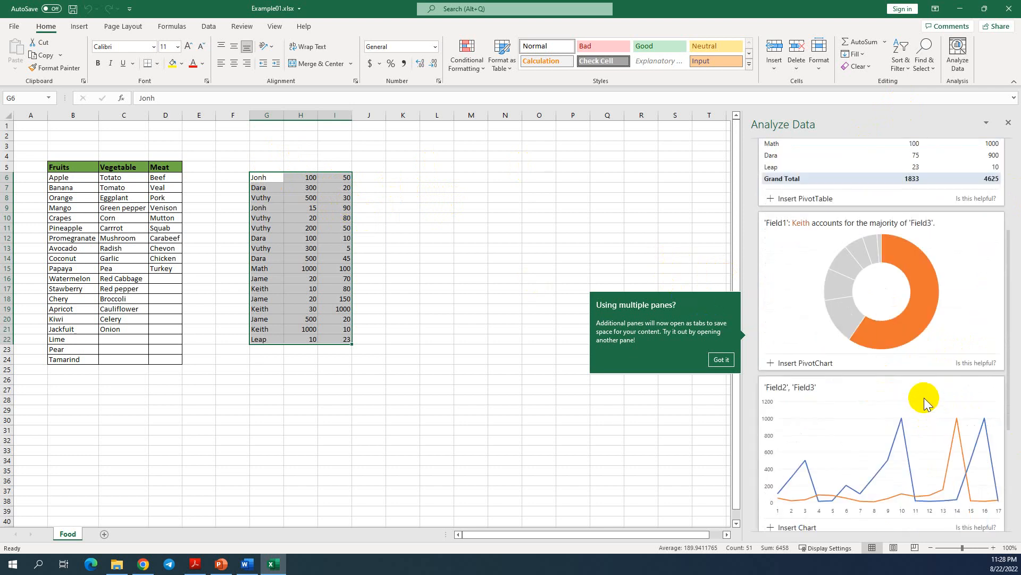
scroll(918, 412, "down", 1)
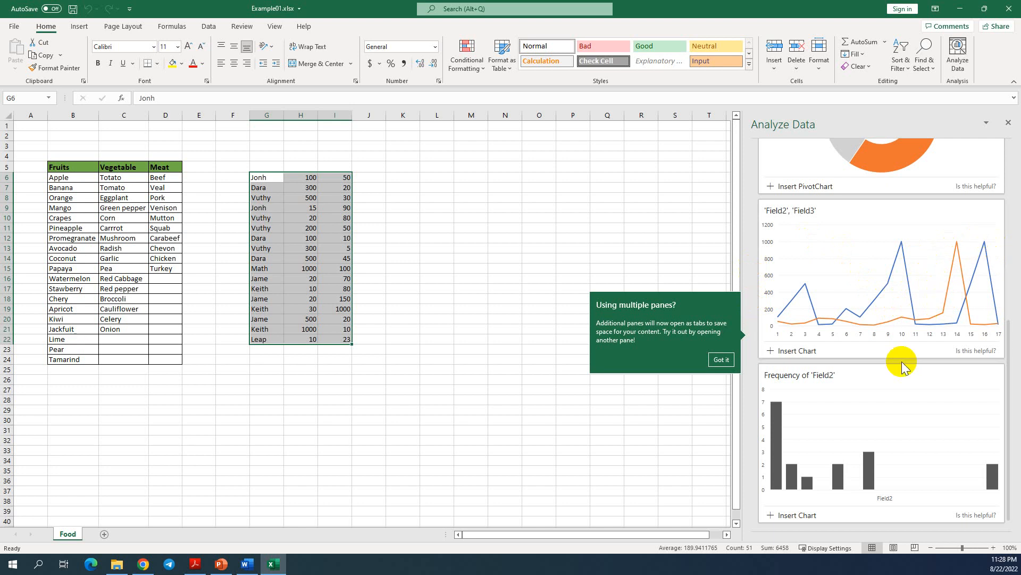
scroll(902, 364, "down", 1)
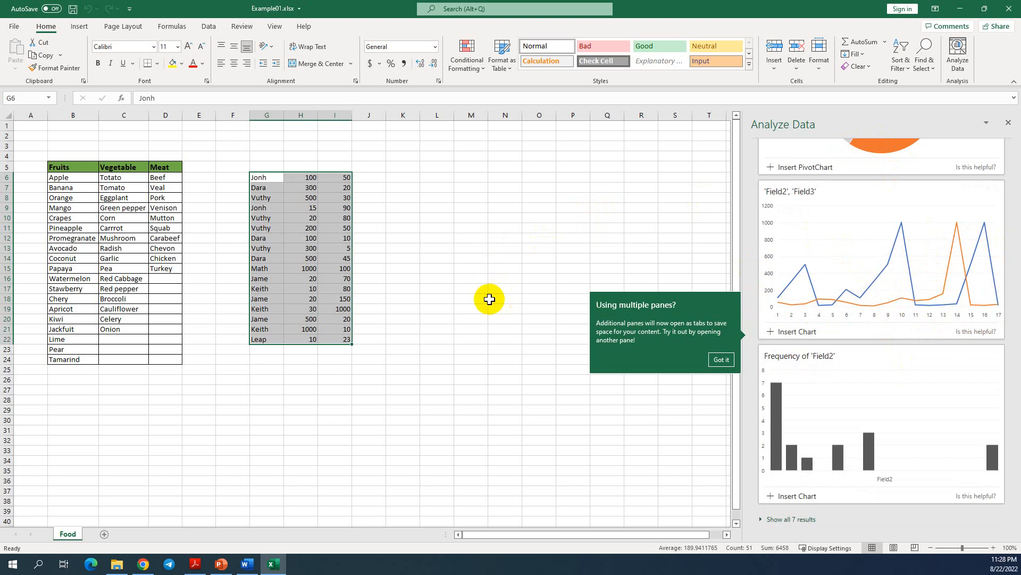
- Switch to the PowerPoint presentation Microsoft Excel Training - Home.pptx
left_click(77, 27)
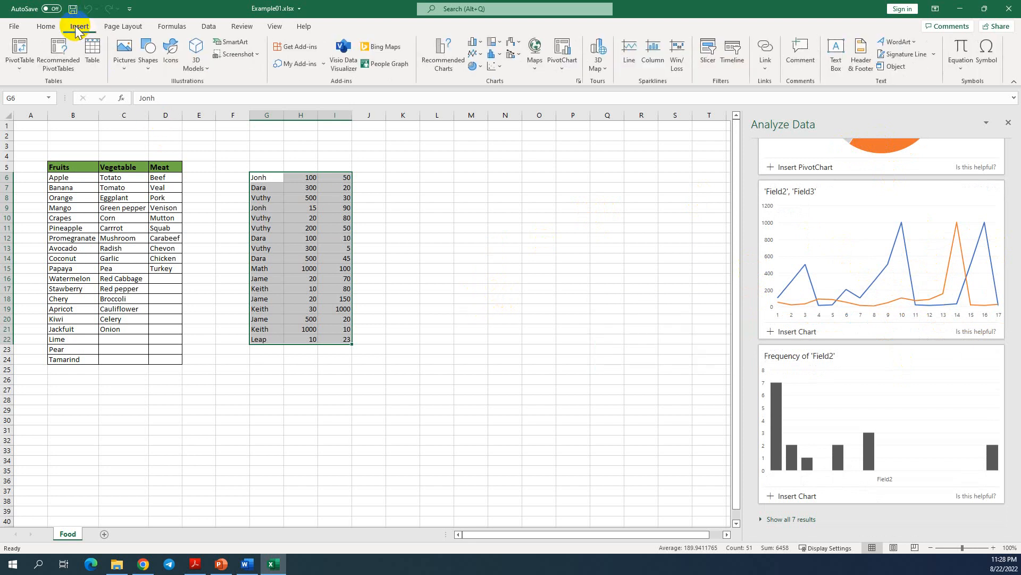
left_click(220, 564)
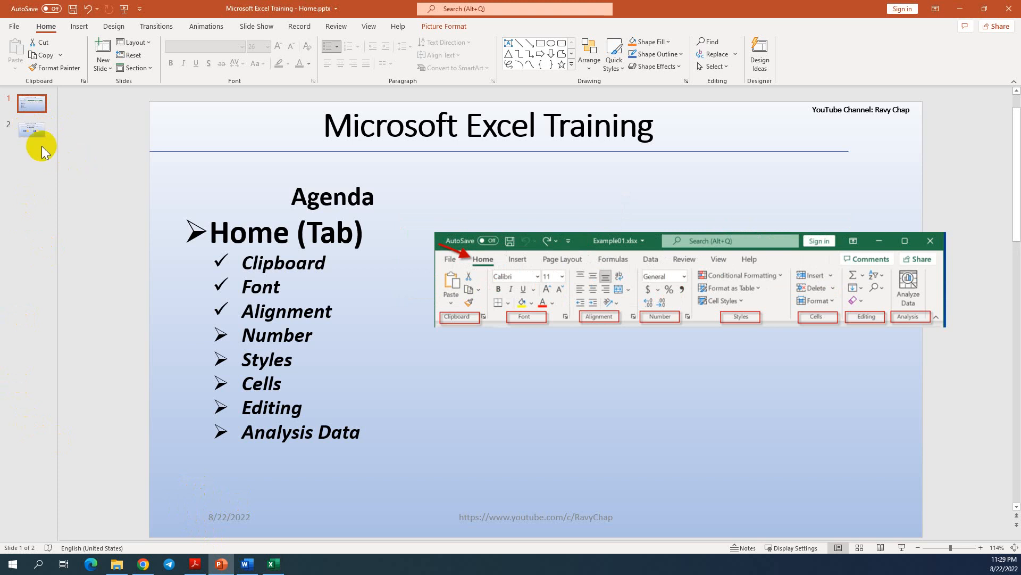
- Show the closing thank-you slide of the training presentation
left_click(32, 132)
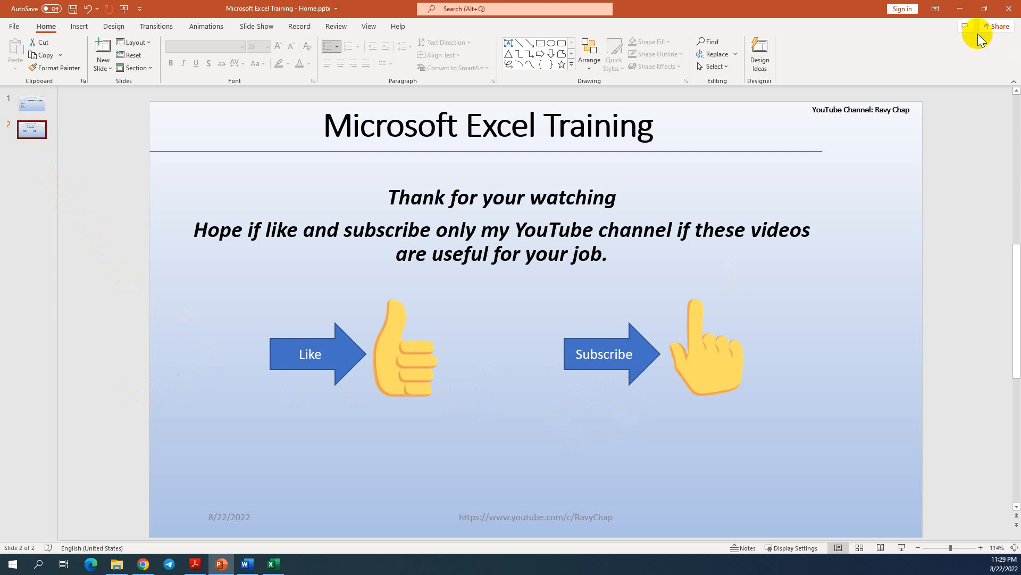
- Switch to Example01.xlsx in Excel, look over the Page Layout, Formulas, Data and Home commands, and return to the PowerPoint closing slide
left_click(960, 9)
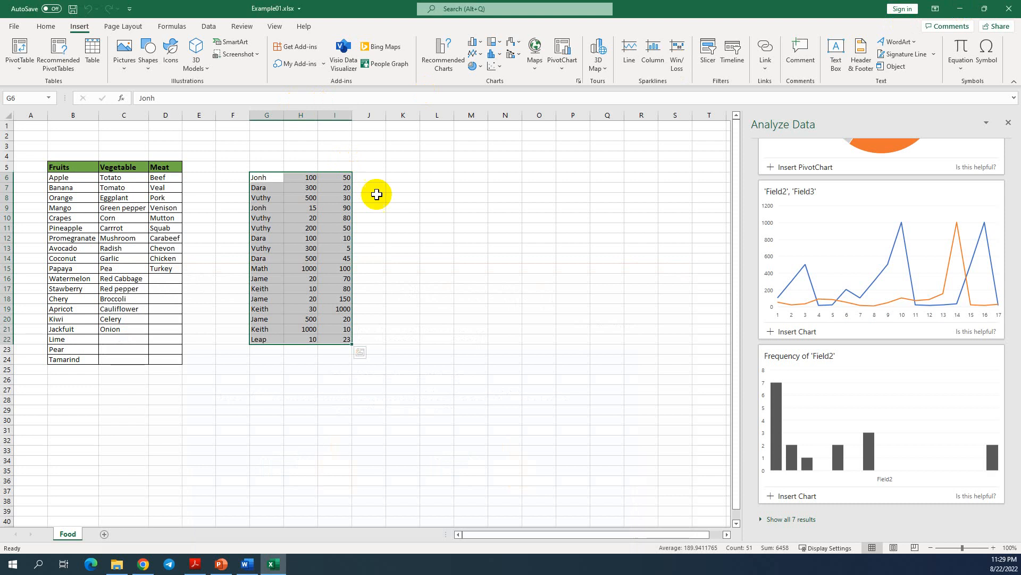
left_click(392, 207)
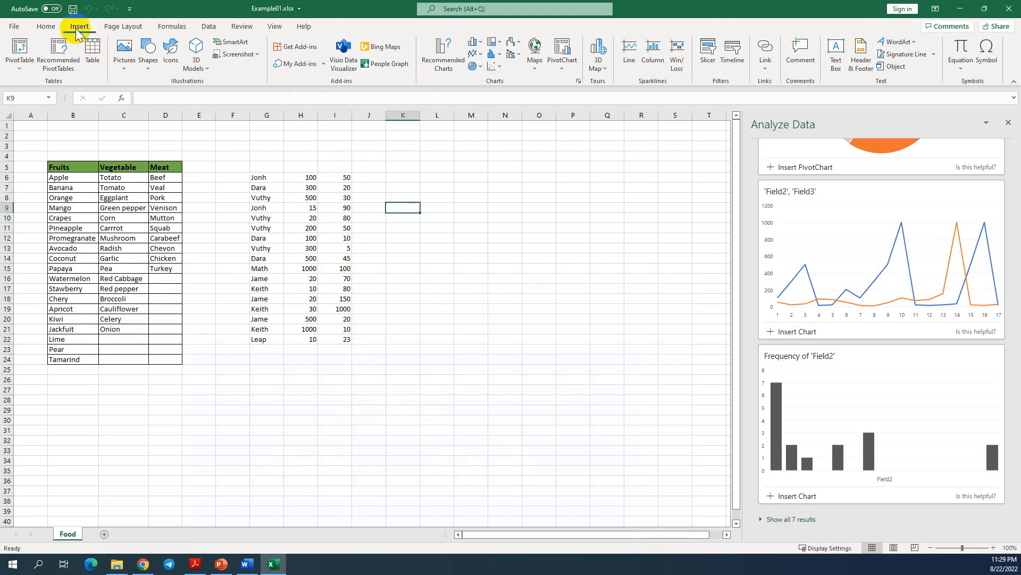
left_click(123, 27)
left_click(173, 25)
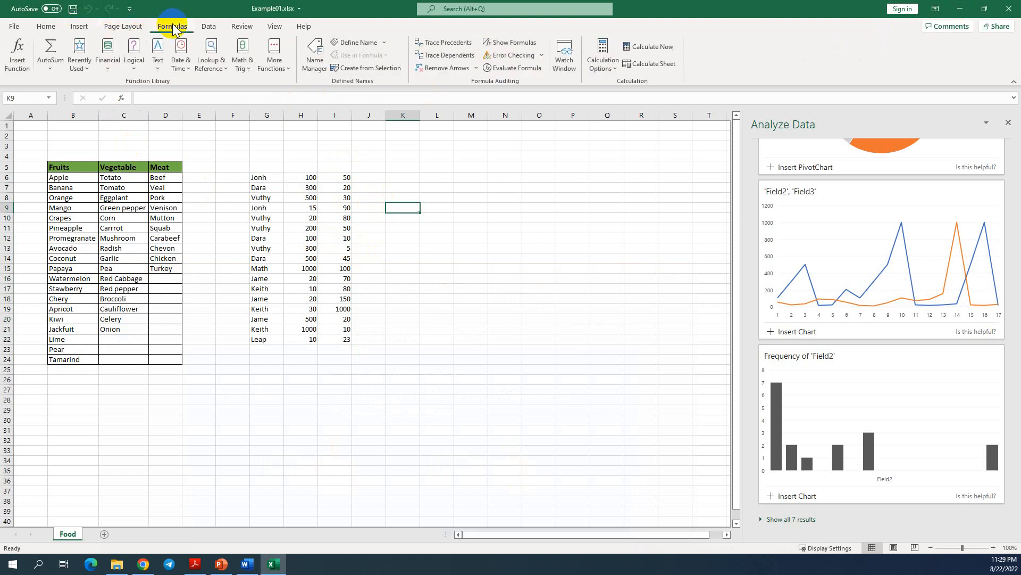
left_click(207, 28)
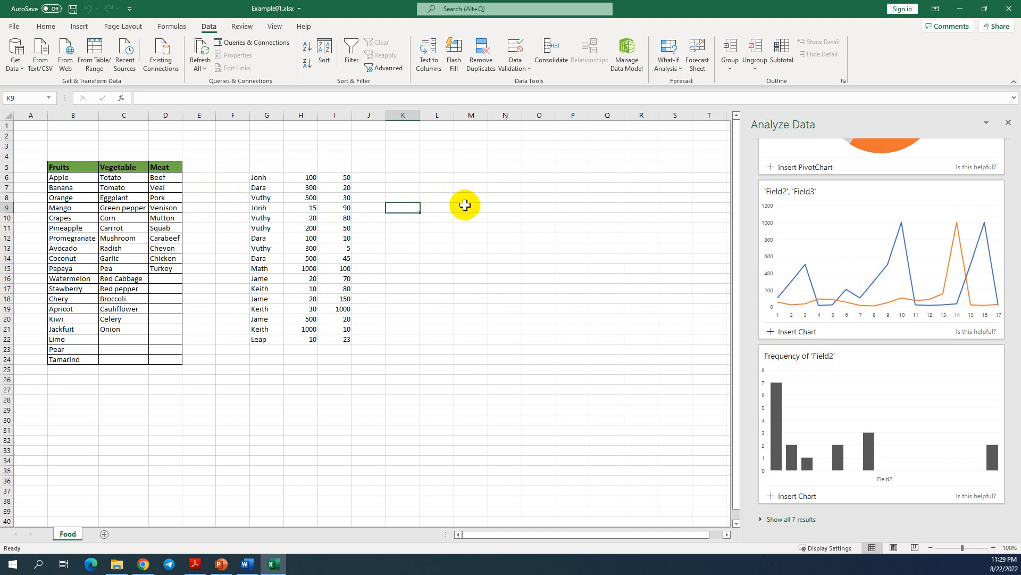
left_click(46, 29)
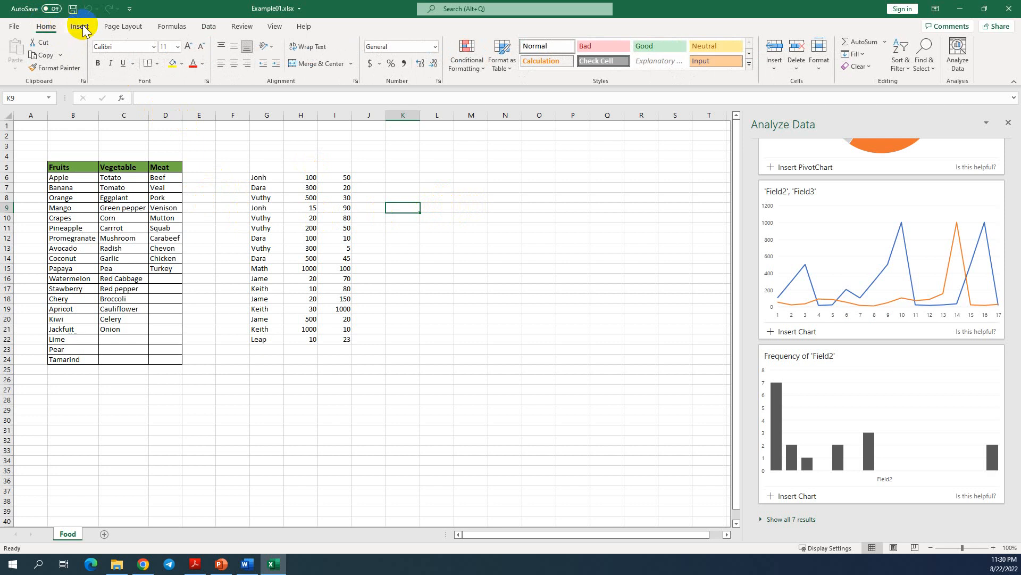
left_click(221, 565)
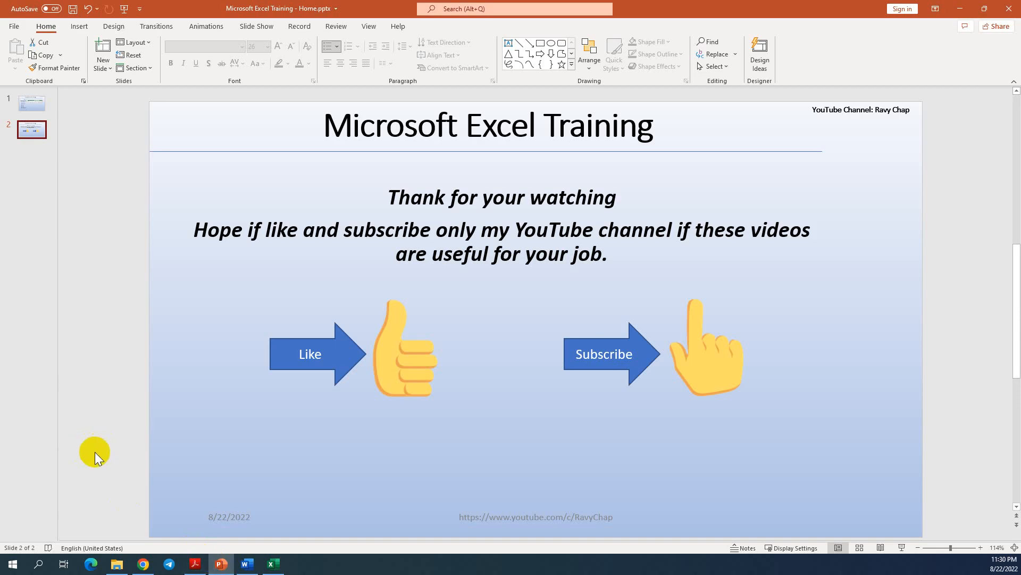